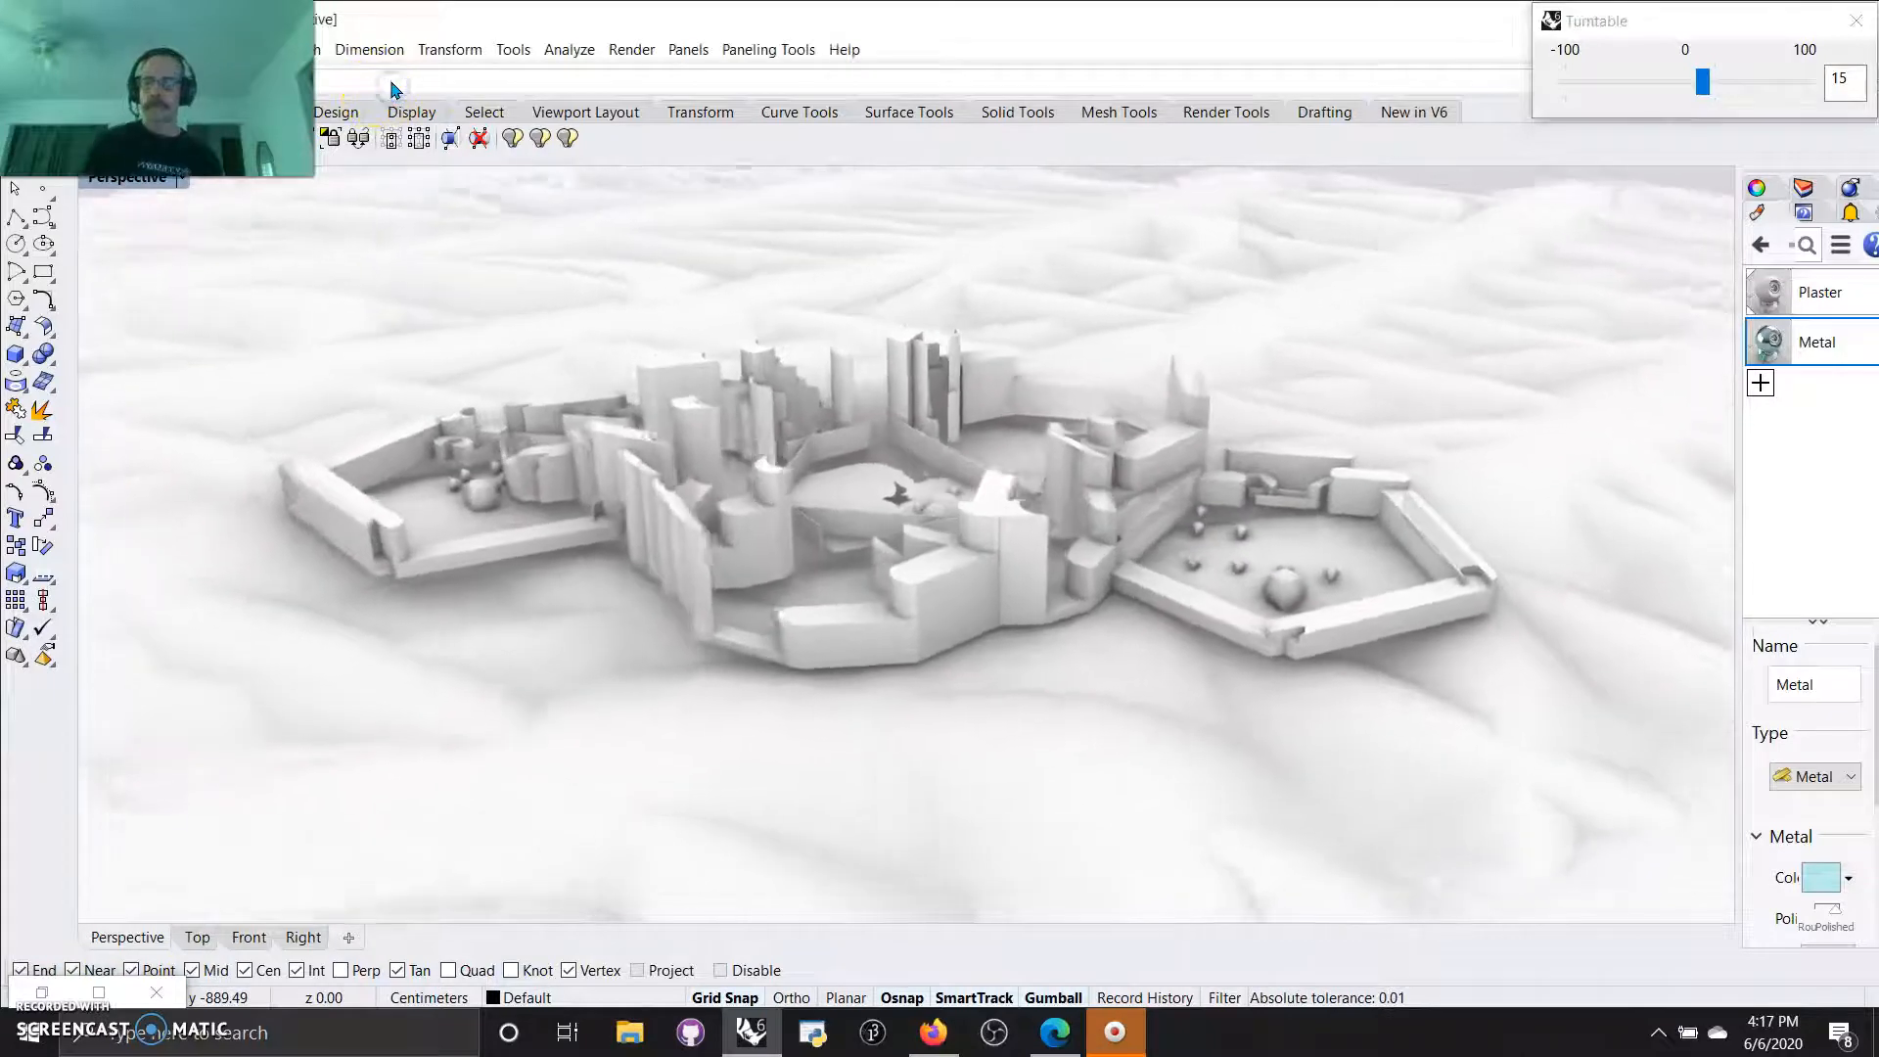
# Close the Turntable window and resize the Rhino window to full height on half of the screen.
pyautogui.click(406, 183)
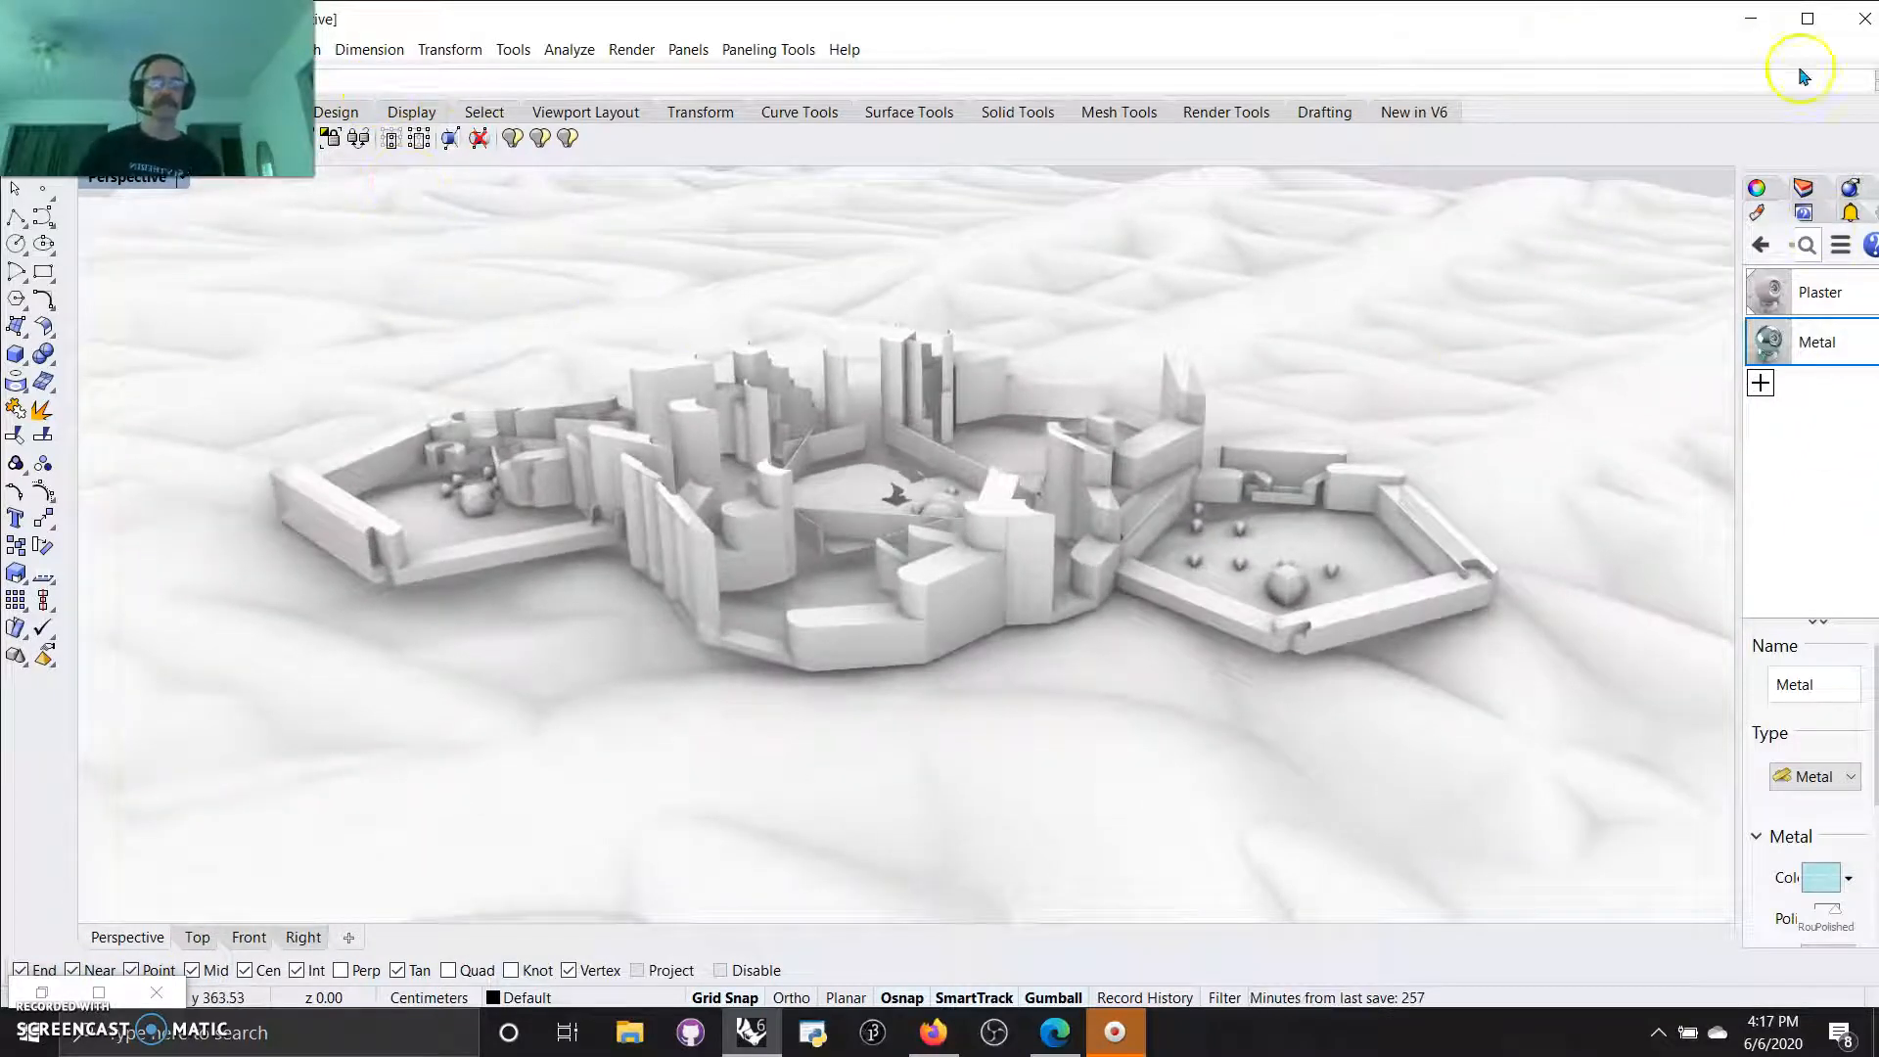
pyautogui.moveTo(1580, 22); pyautogui.dragTo(1, 8)
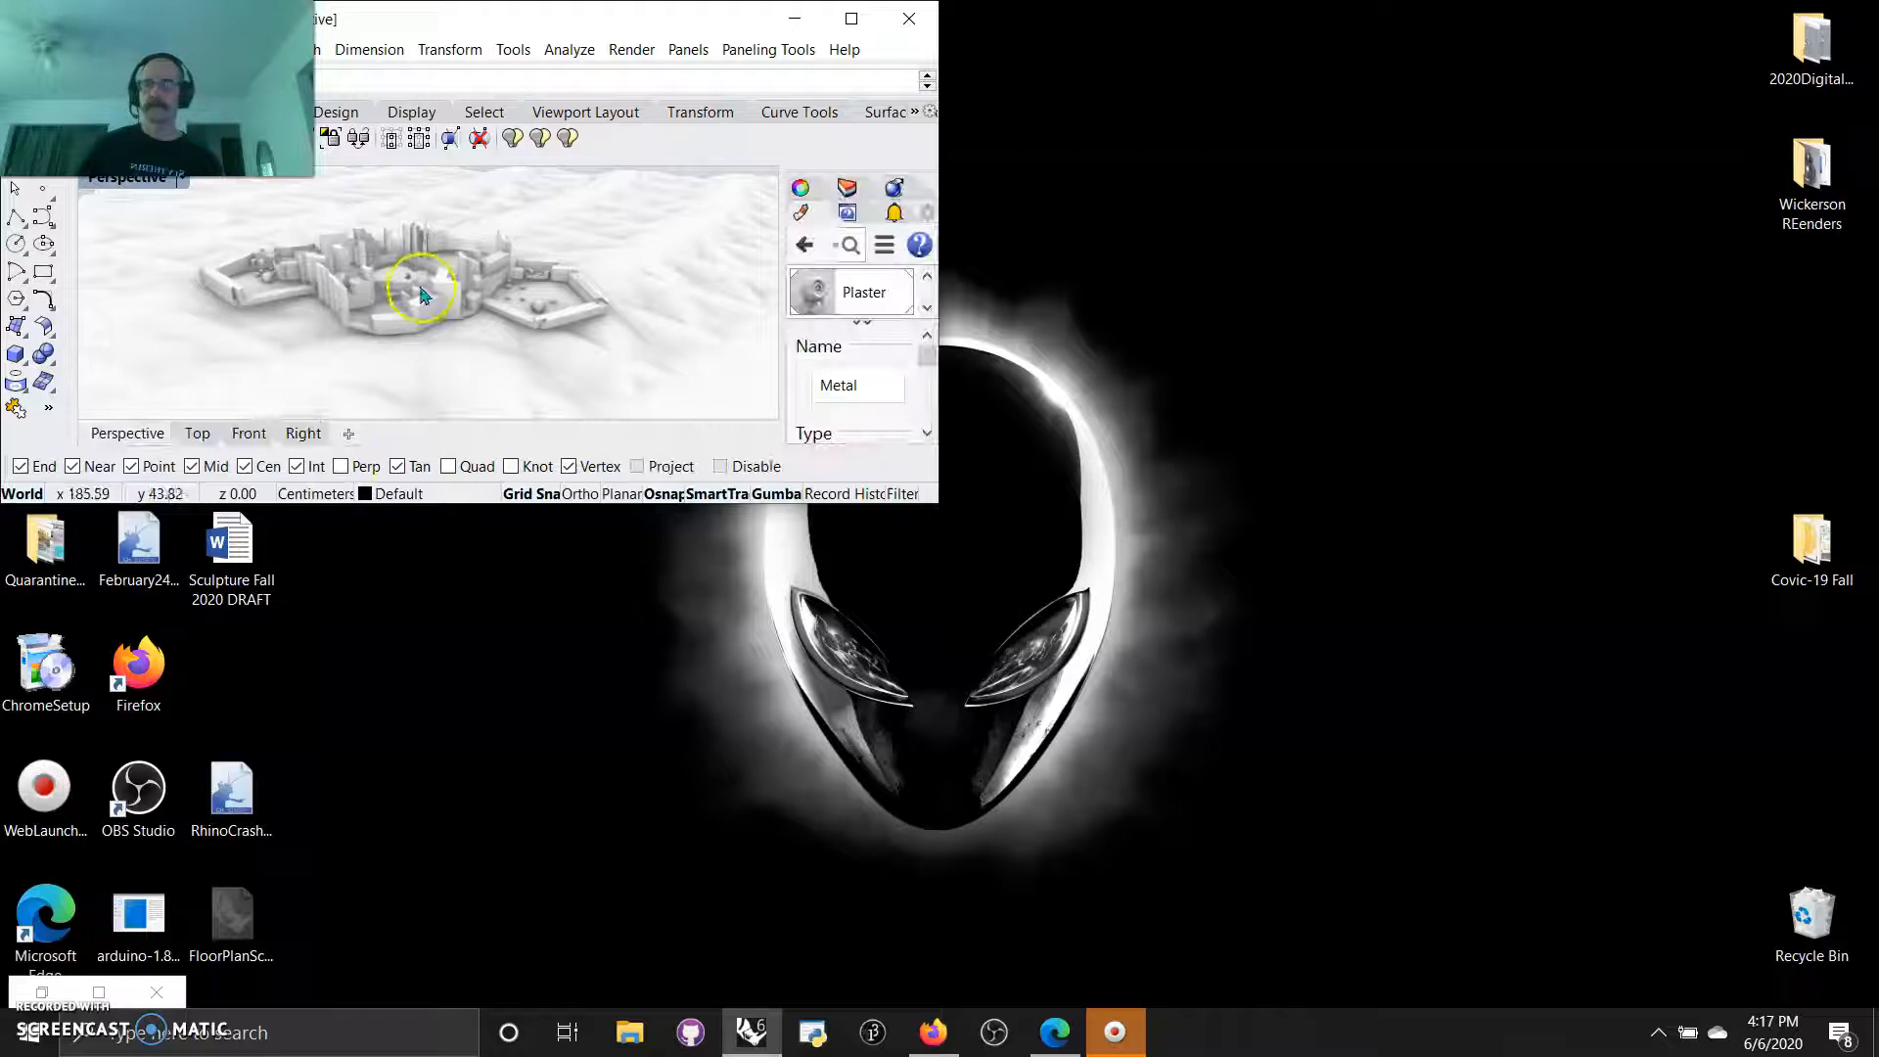
pyautogui.moveTo(482, 501); pyautogui.dragTo(112, 1042)
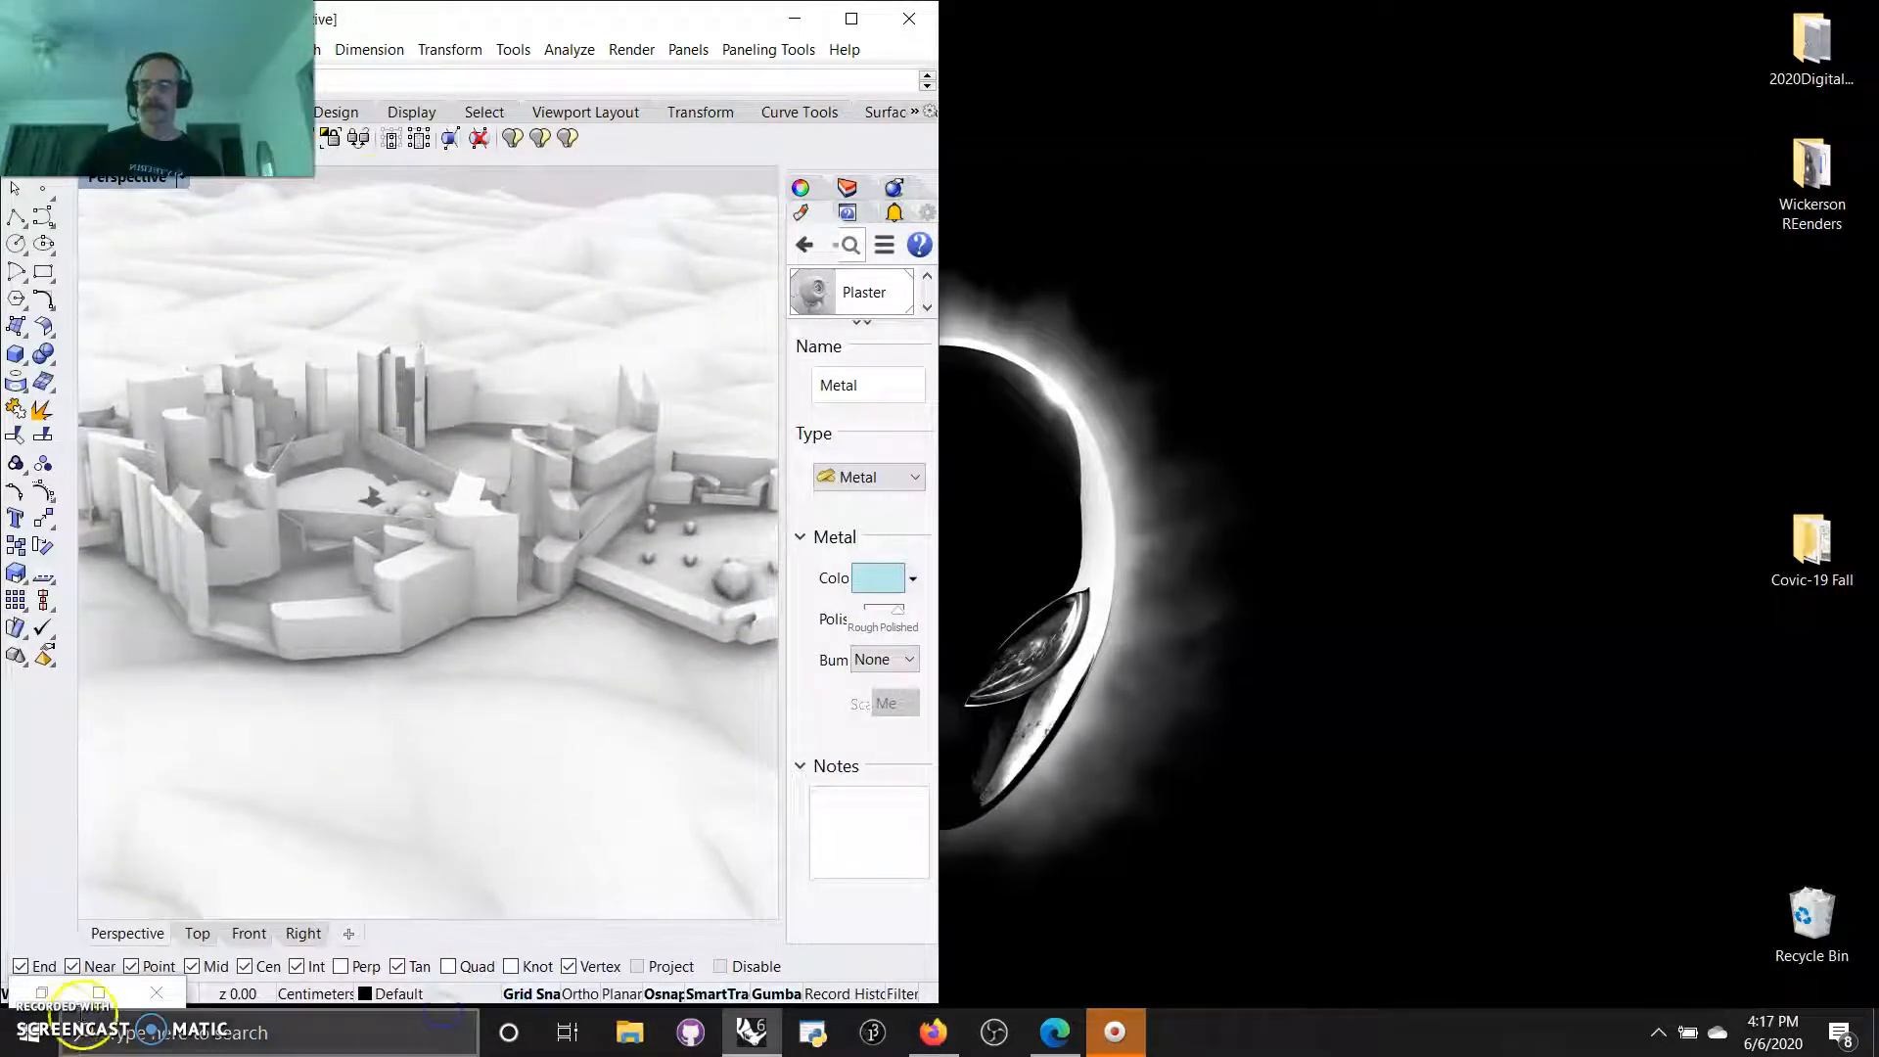
# Restore the Grasshopper window with WorldOfDuchameAkaWalls003 beside Rhino, show the wall component groups and widen the window to overlap Rhino.
pyautogui.click(97, 992)
pyautogui.moveTo(784, 585); pyautogui.dragTo(1367, 594, button='right')
pyautogui.click(1786, 16)
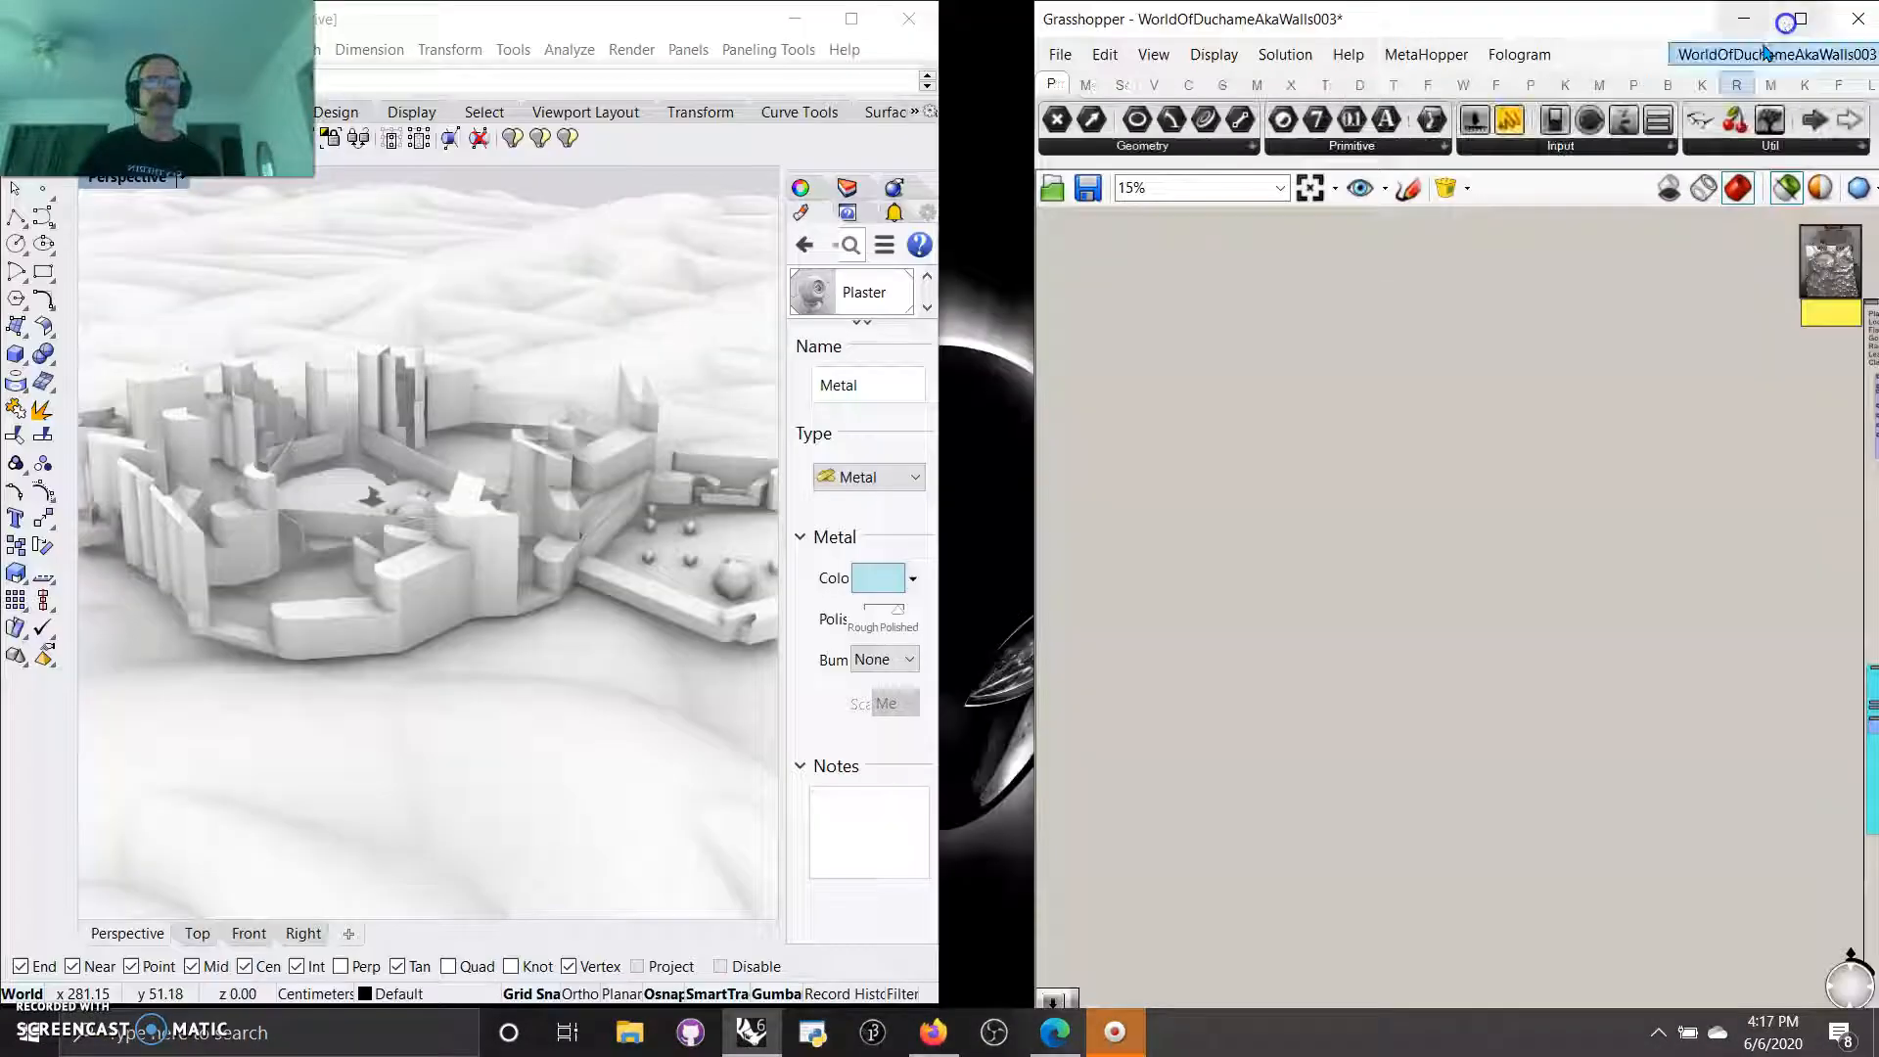
pyautogui.click(1313, 181)
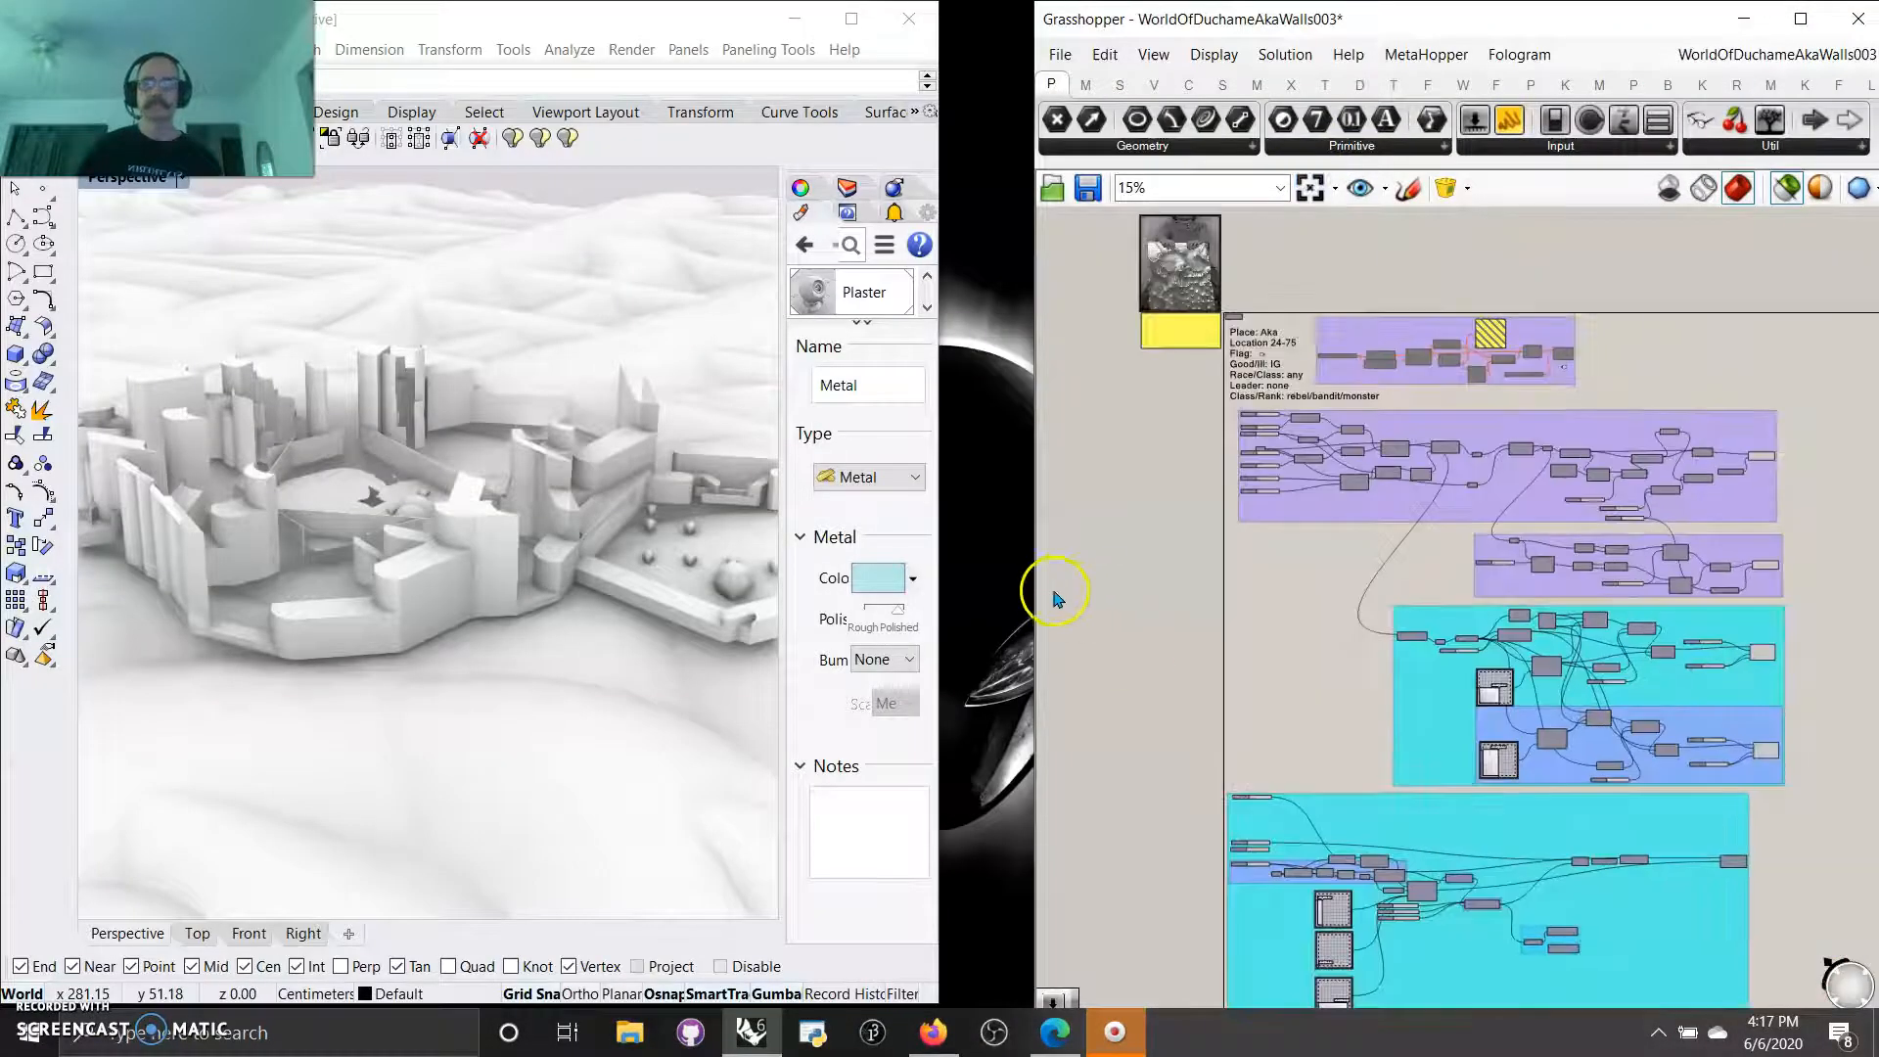
pyautogui.moveTo(1035, 596); pyautogui.dragTo(357, 392)
# Select all the model geometry in the Perspective viewport and hide it.
pyautogui.scroll(-8, 459, 411)
pyautogui.moveTo(192, 325); pyautogui.dragTo(168, 323)
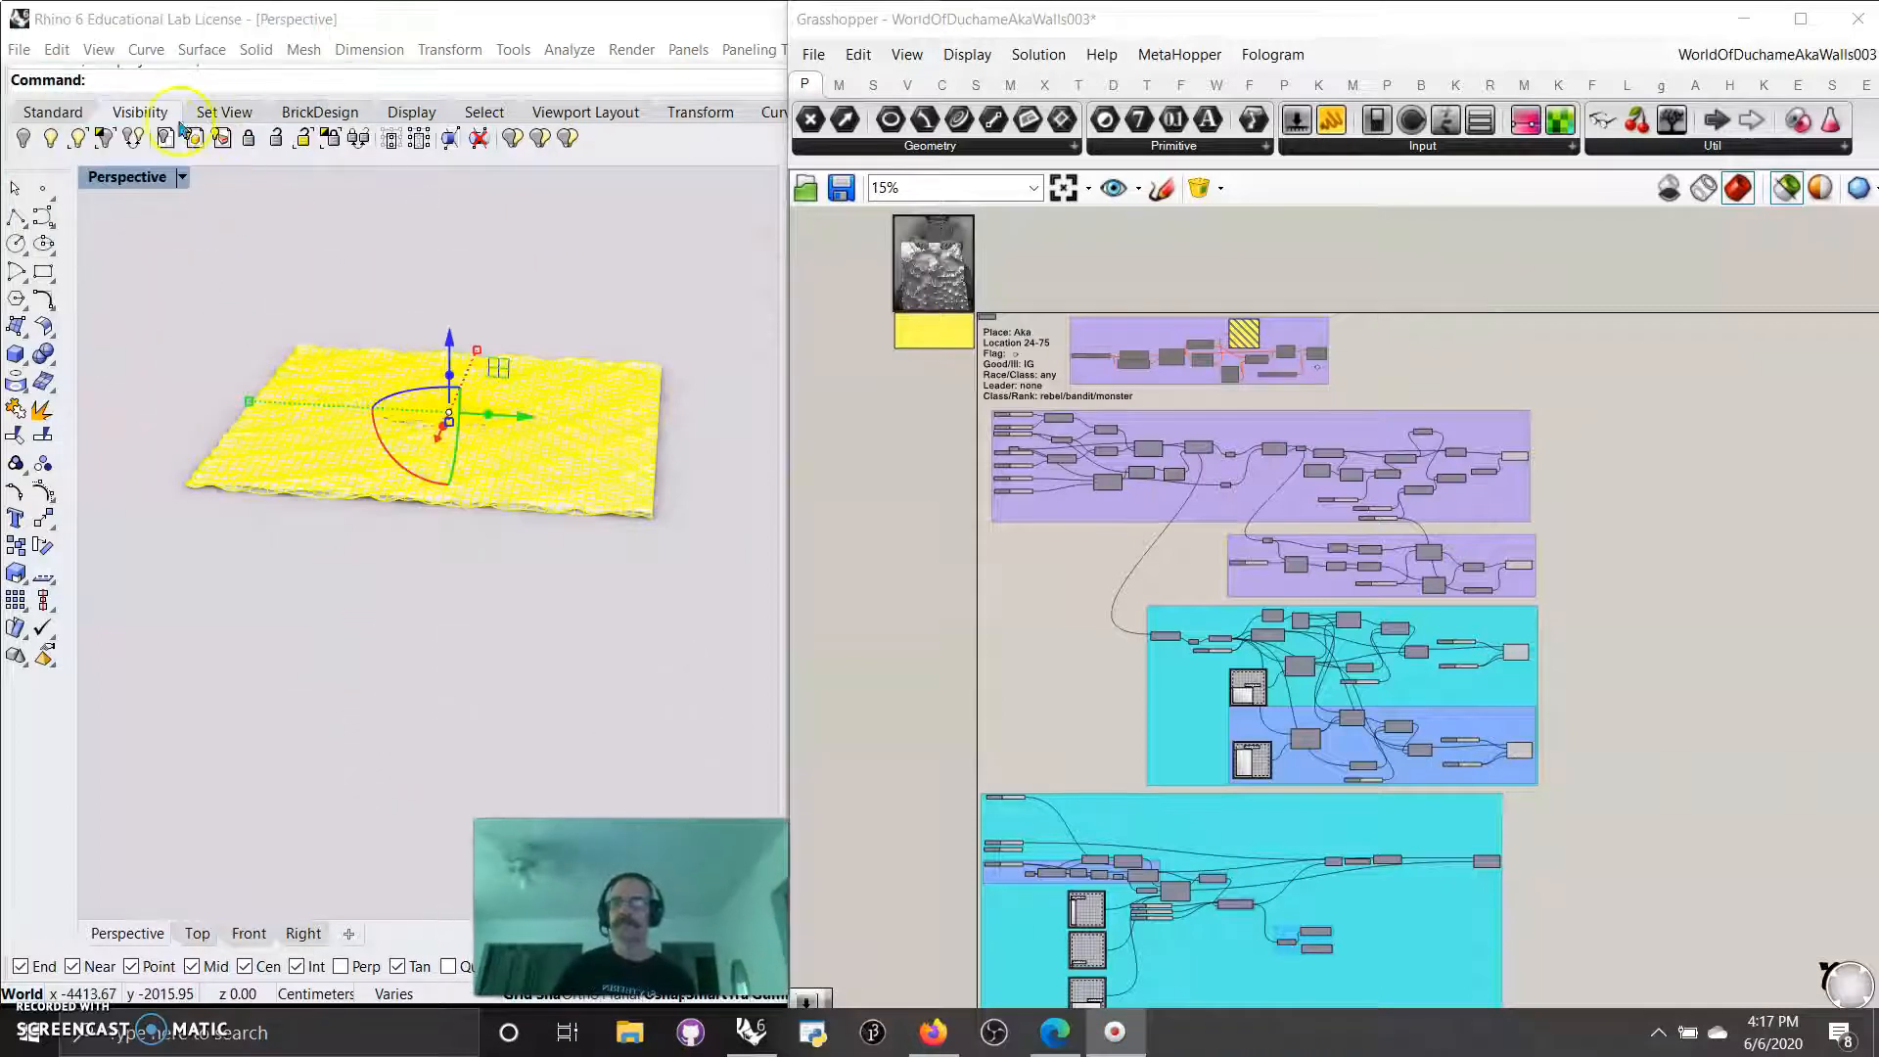
pyautogui.click(28, 137)
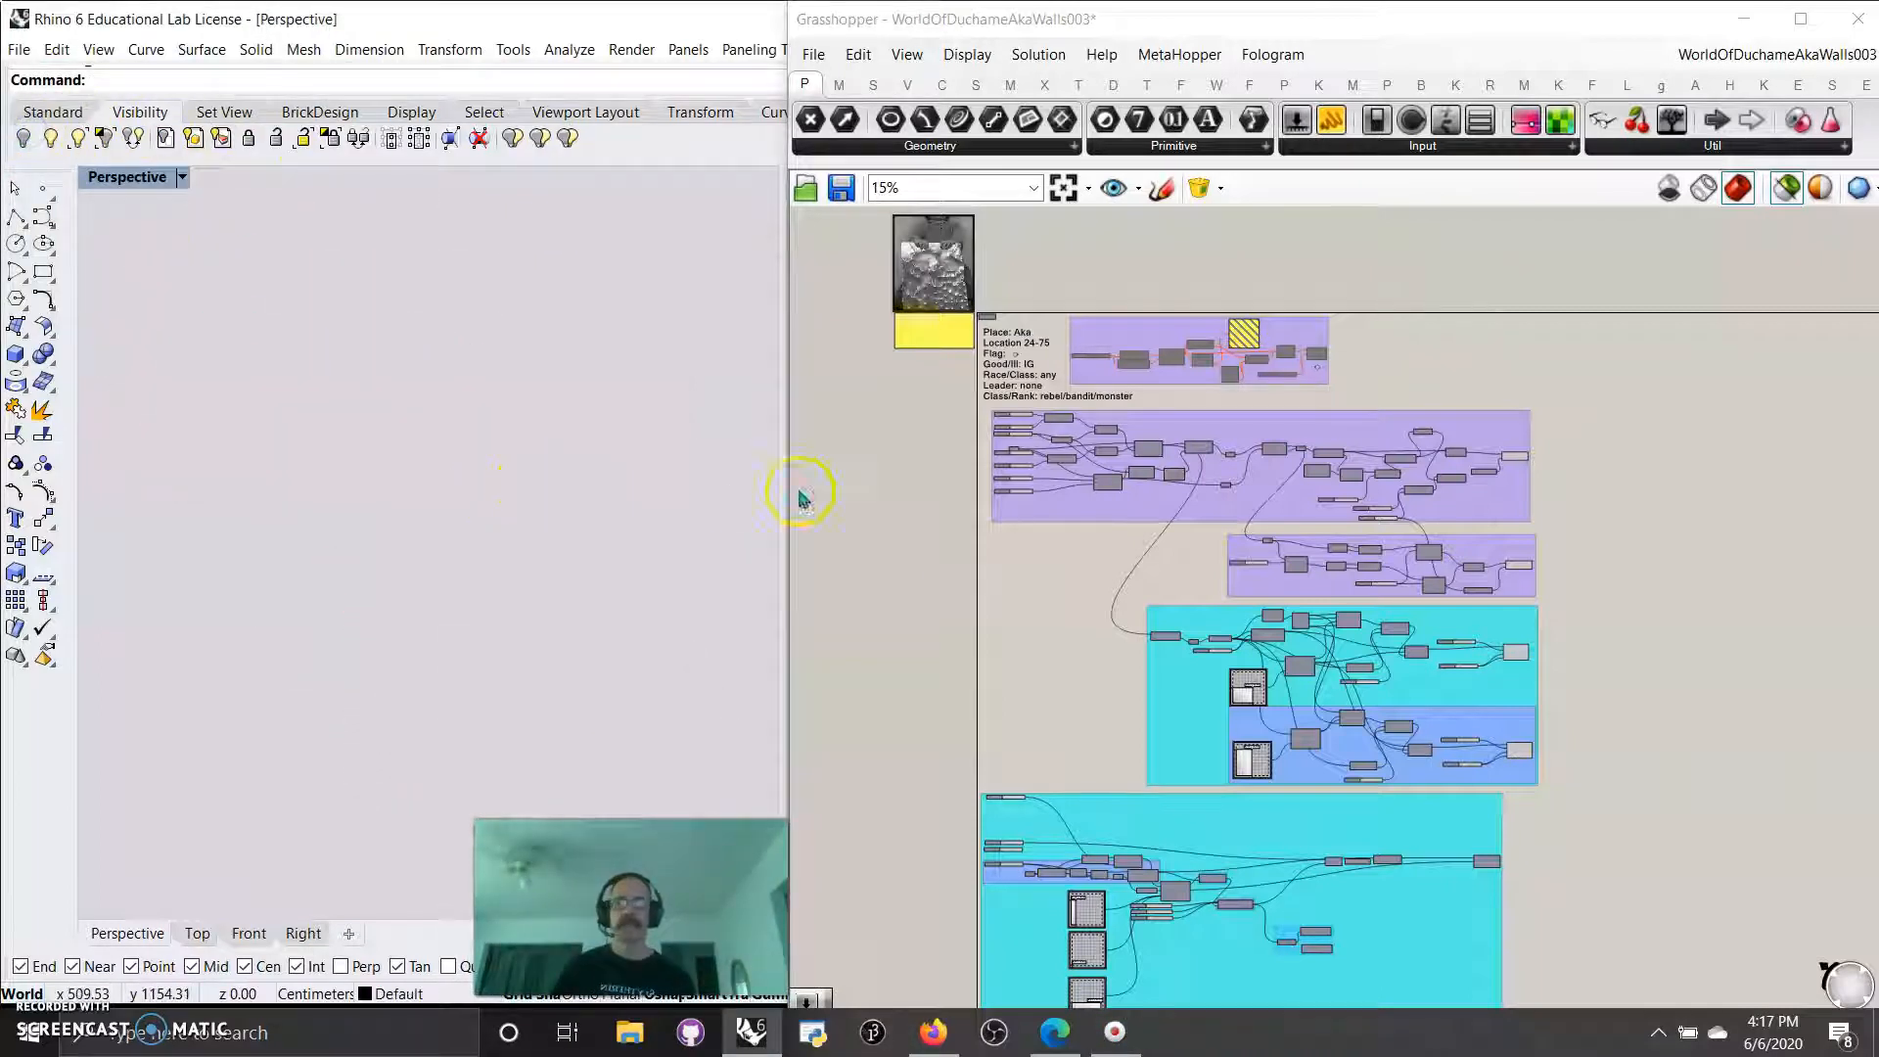
# Set the Perspective viewport to the Shaded display mode and frame the construction grid.
pyautogui.click(137, 177)
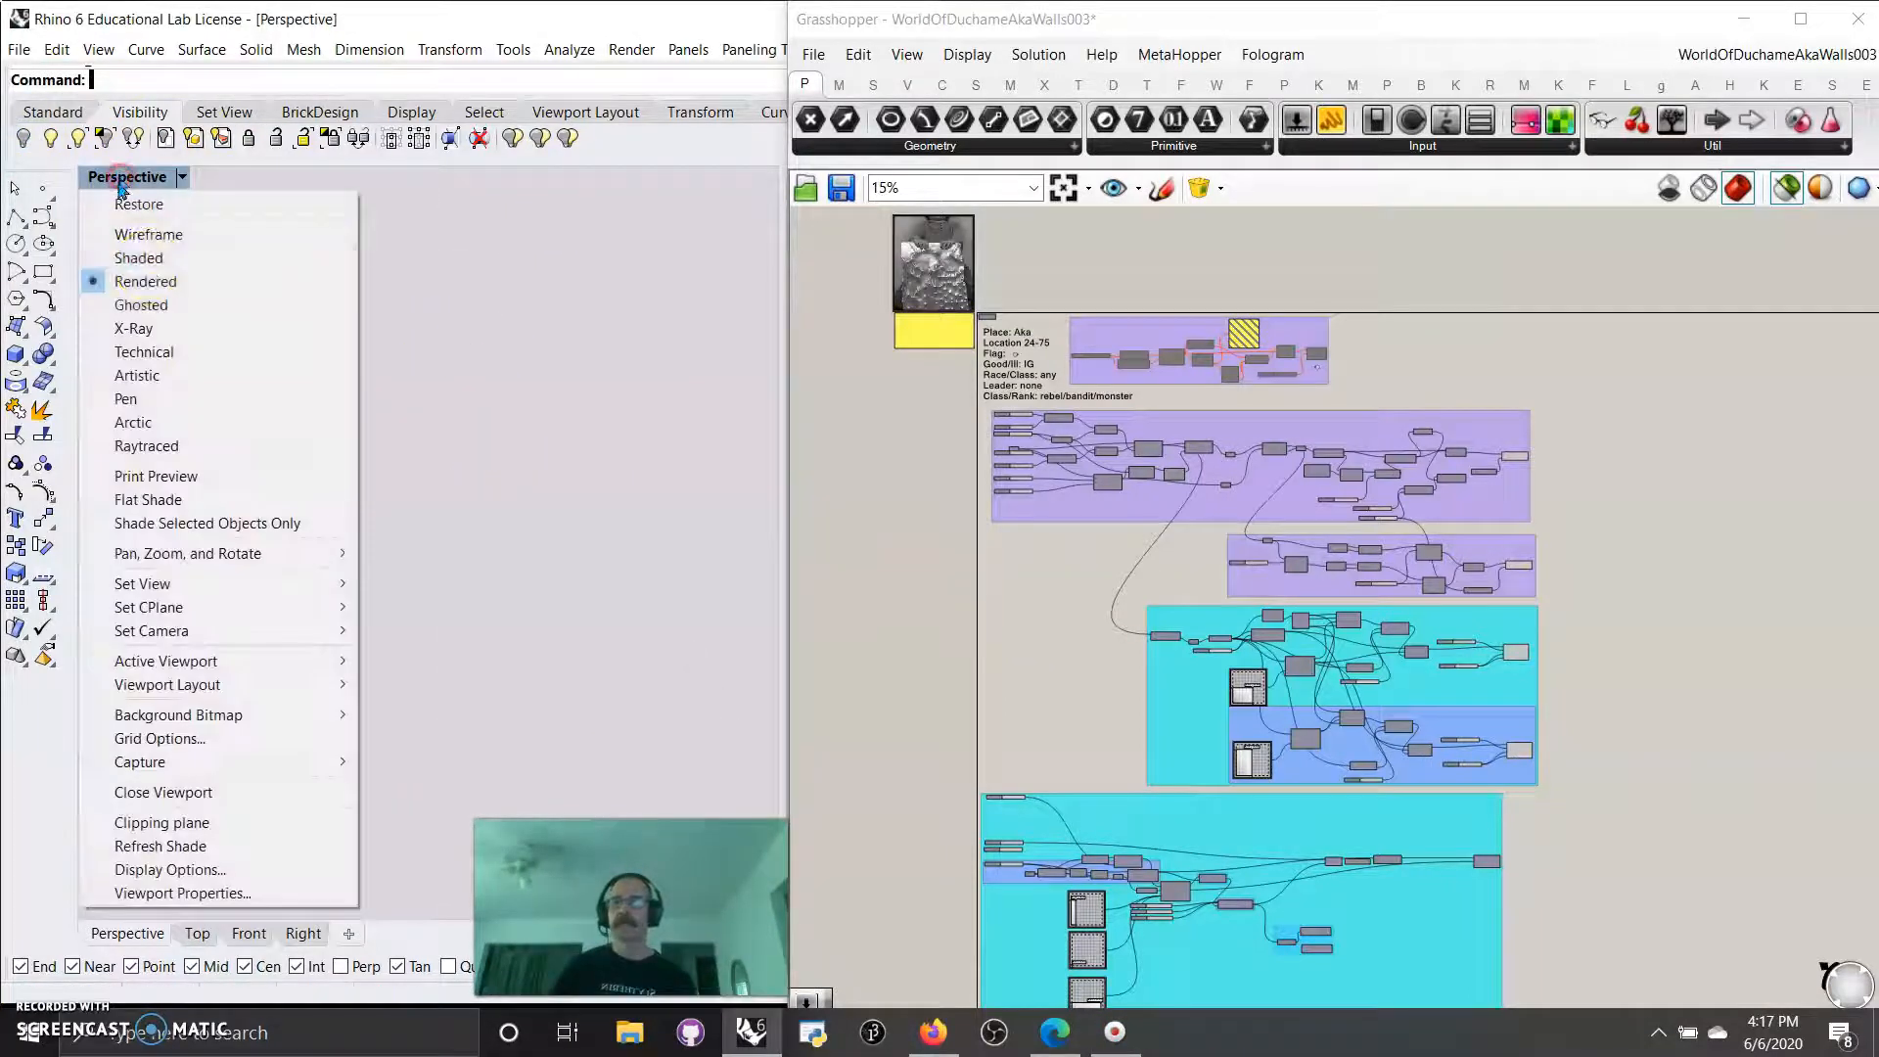
pyautogui.click(138, 256)
pyautogui.moveTo(489, 442); pyautogui.dragTo(550, 449, button='right')
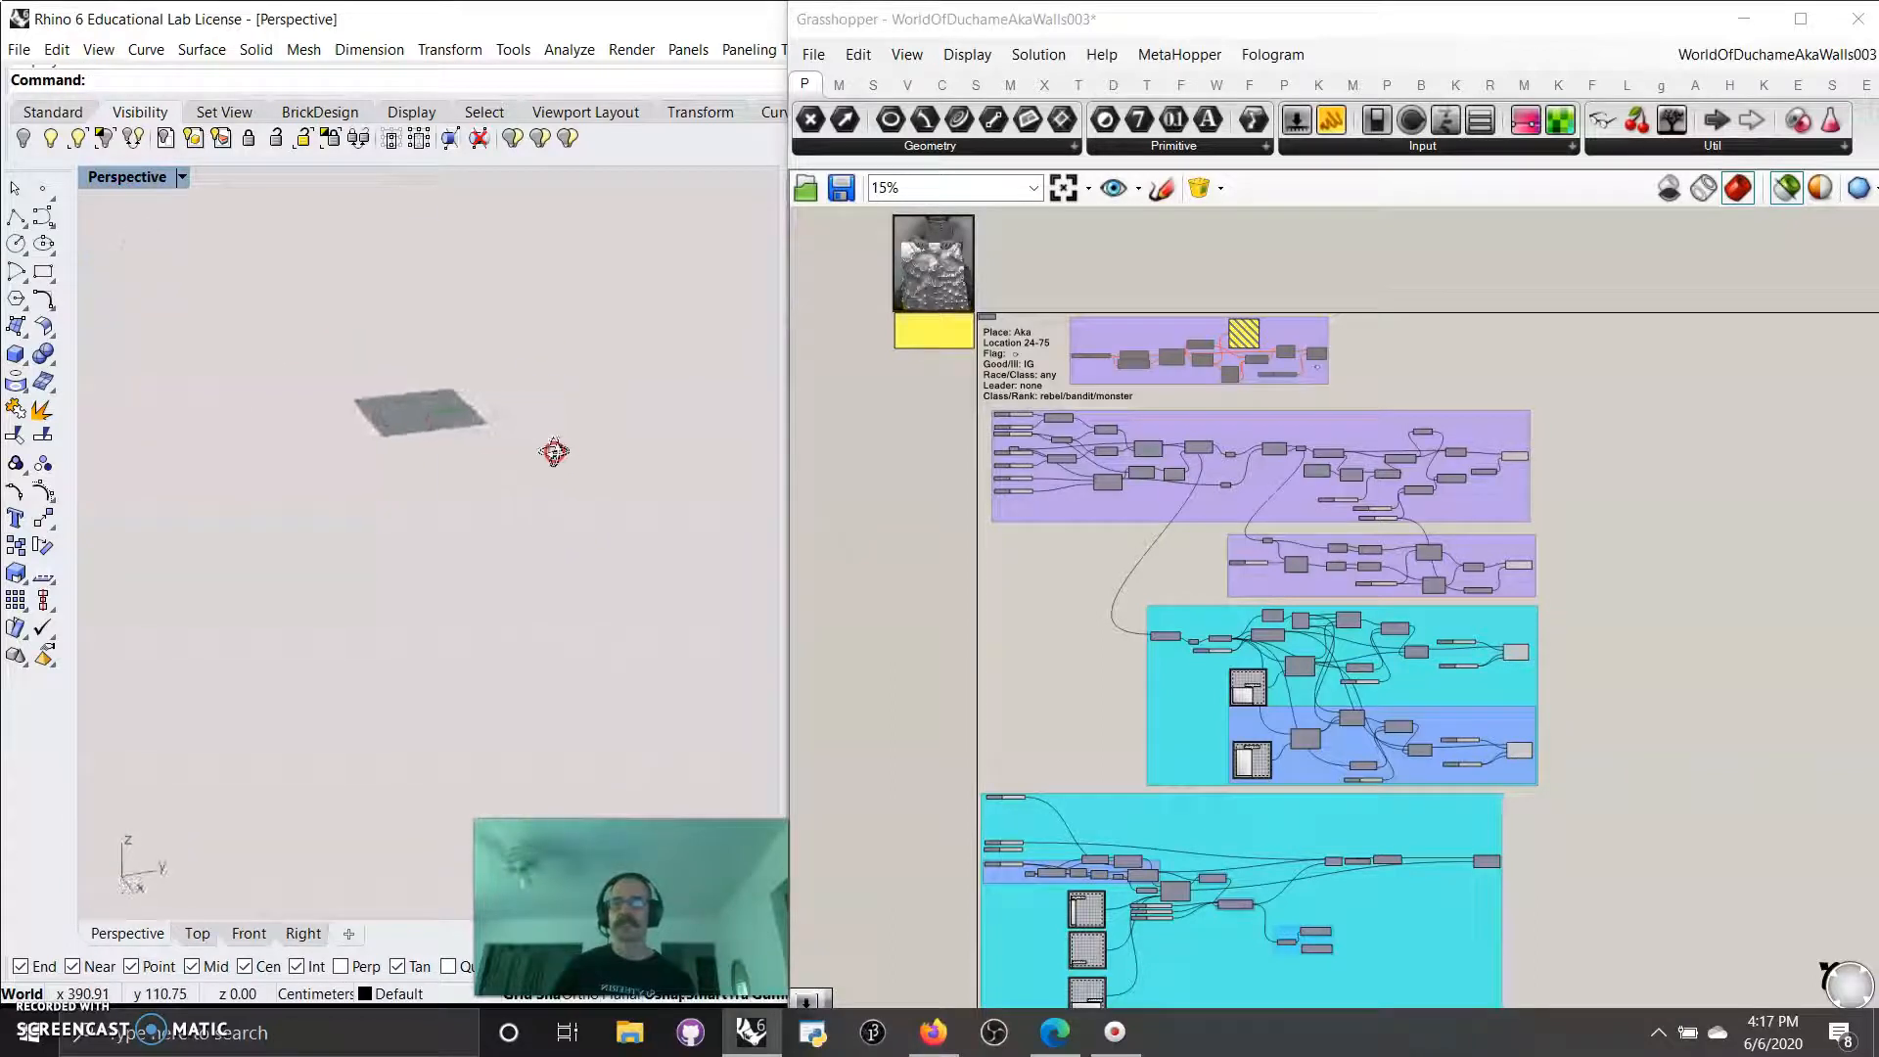
pyautogui.scroll(5, 411, 390)
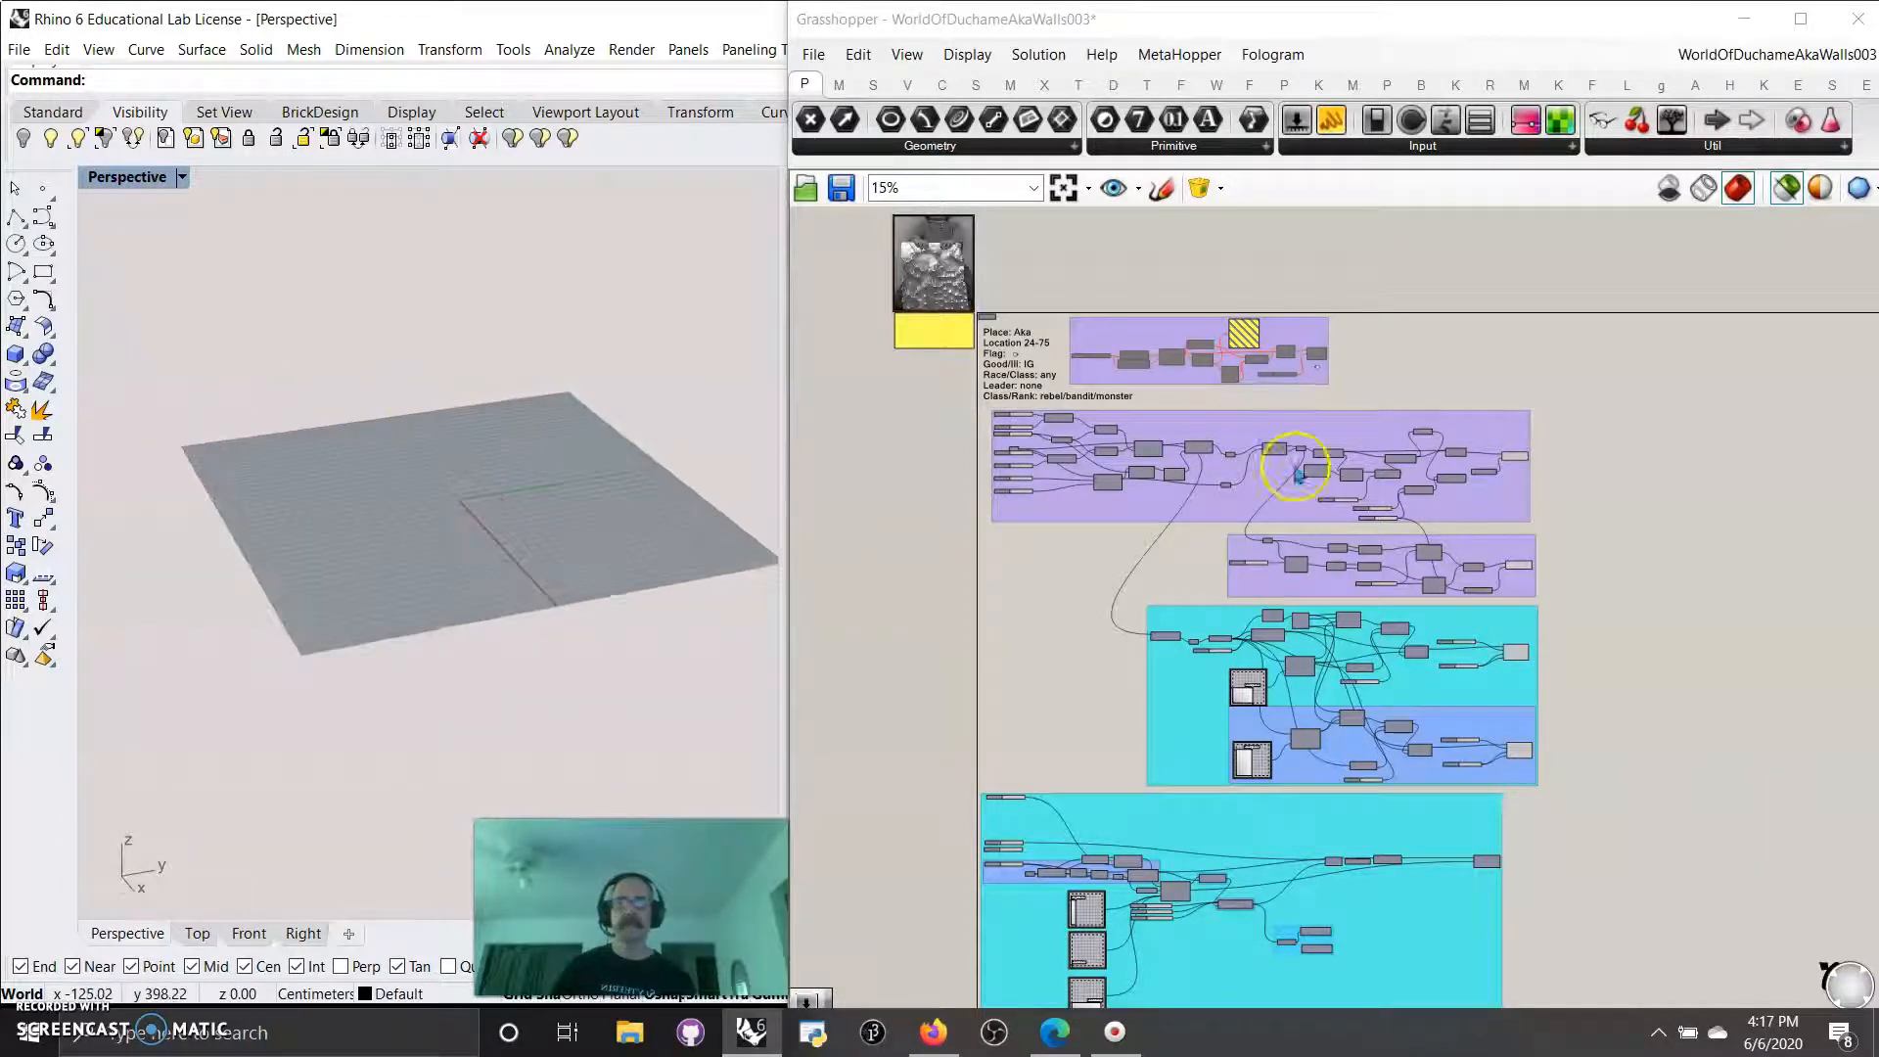
# Select every component group in the Grasshopper definition to preview the entire walled city and terrain.
pyautogui.scroll(3, 1213, 381)
pyautogui.scroll(2, 1216, 383)
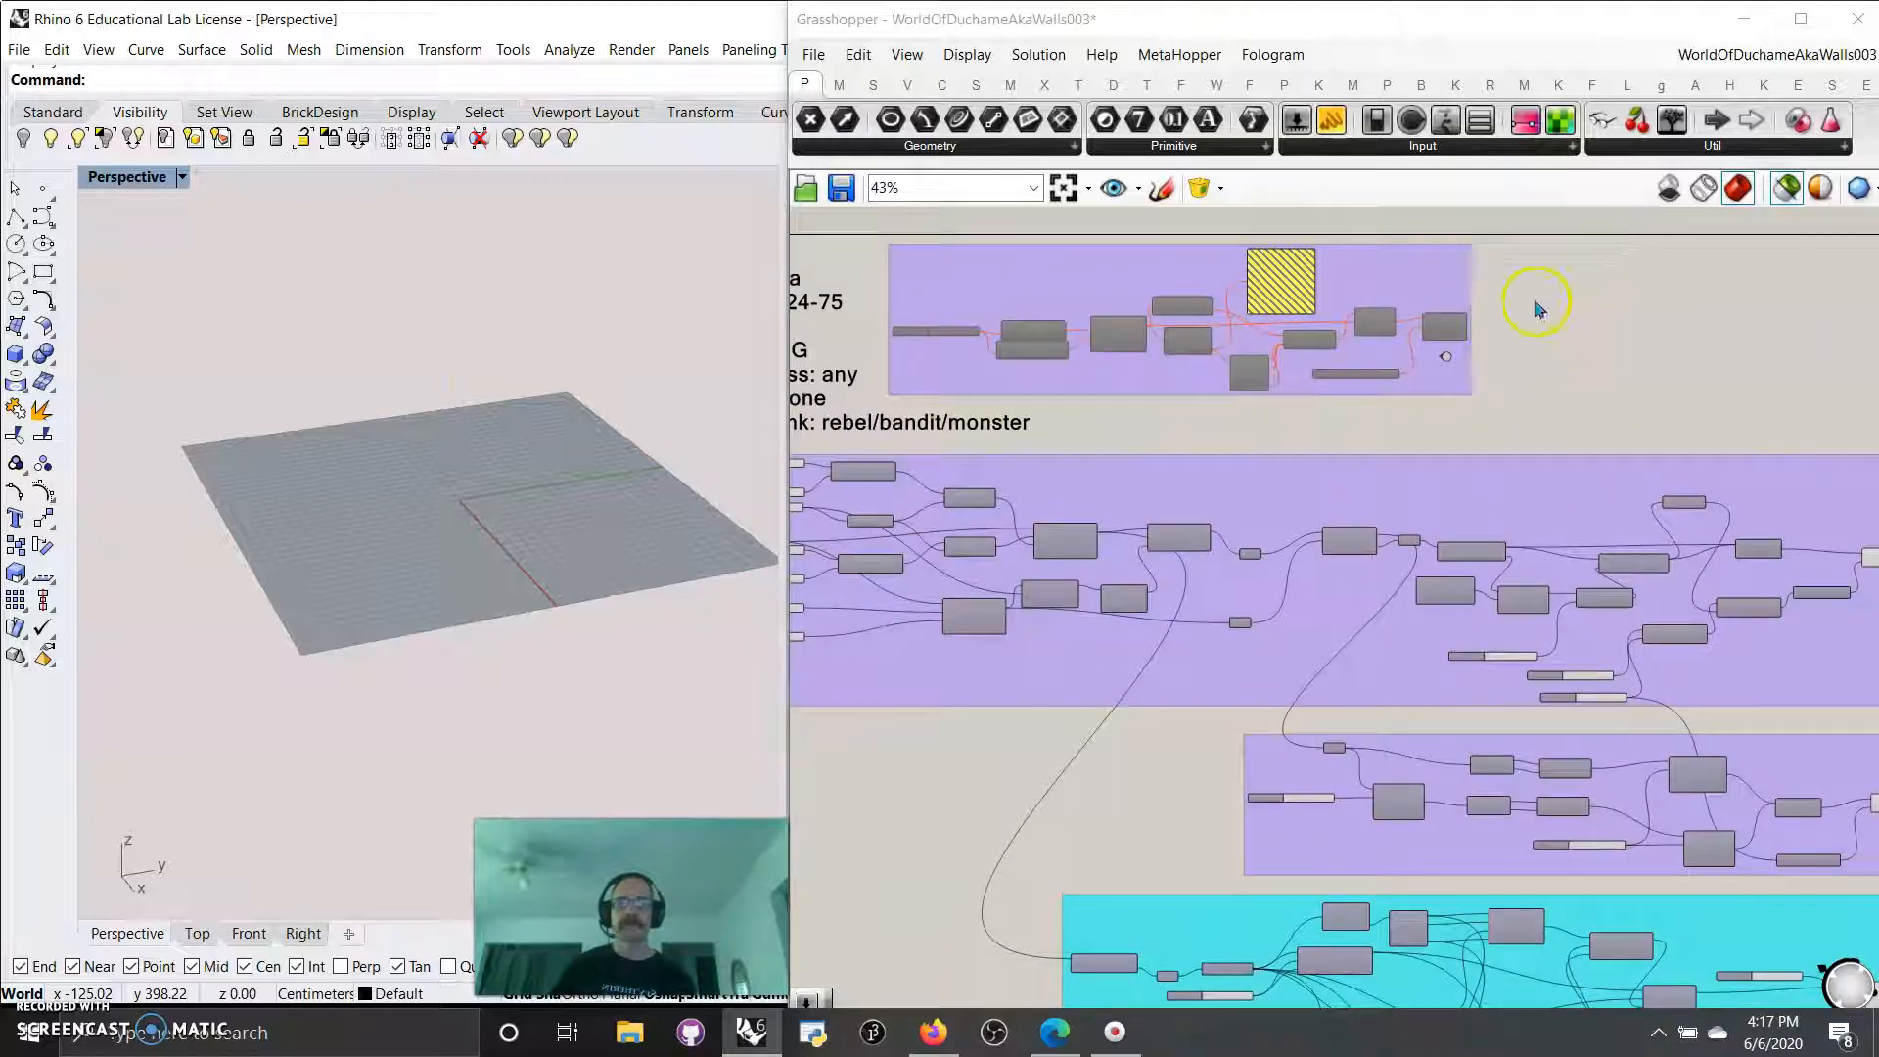
pyautogui.scroll(-4, 1523, 313)
pyautogui.moveTo(1500, 663); pyautogui.dragTo(1167, 306)
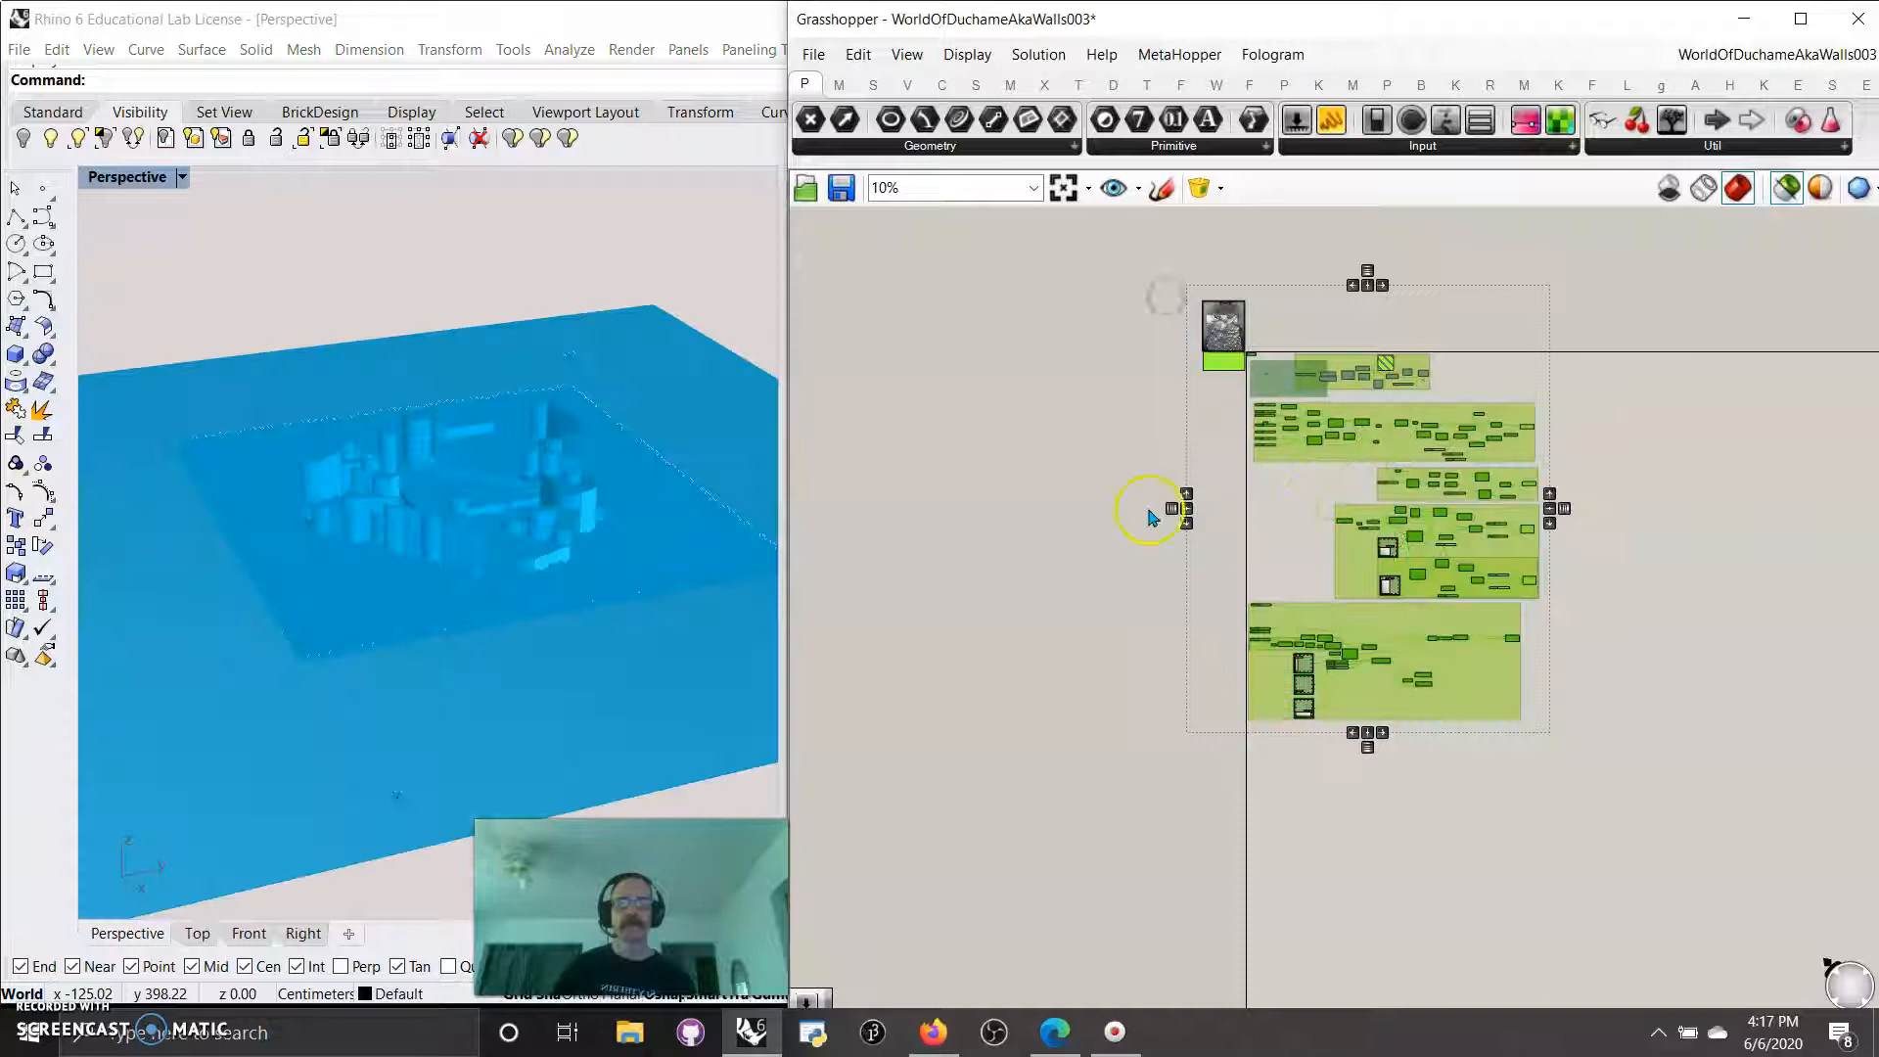
pyautogui.moveTo(426, 644); pyautogui.dragTo(485, 623, button='right')
# Clear the selection and select the final component of the lowest cyan group to preview the terrain alone.
pyautogui.click(1616, 786)
pyautogui.click(1513, 655)
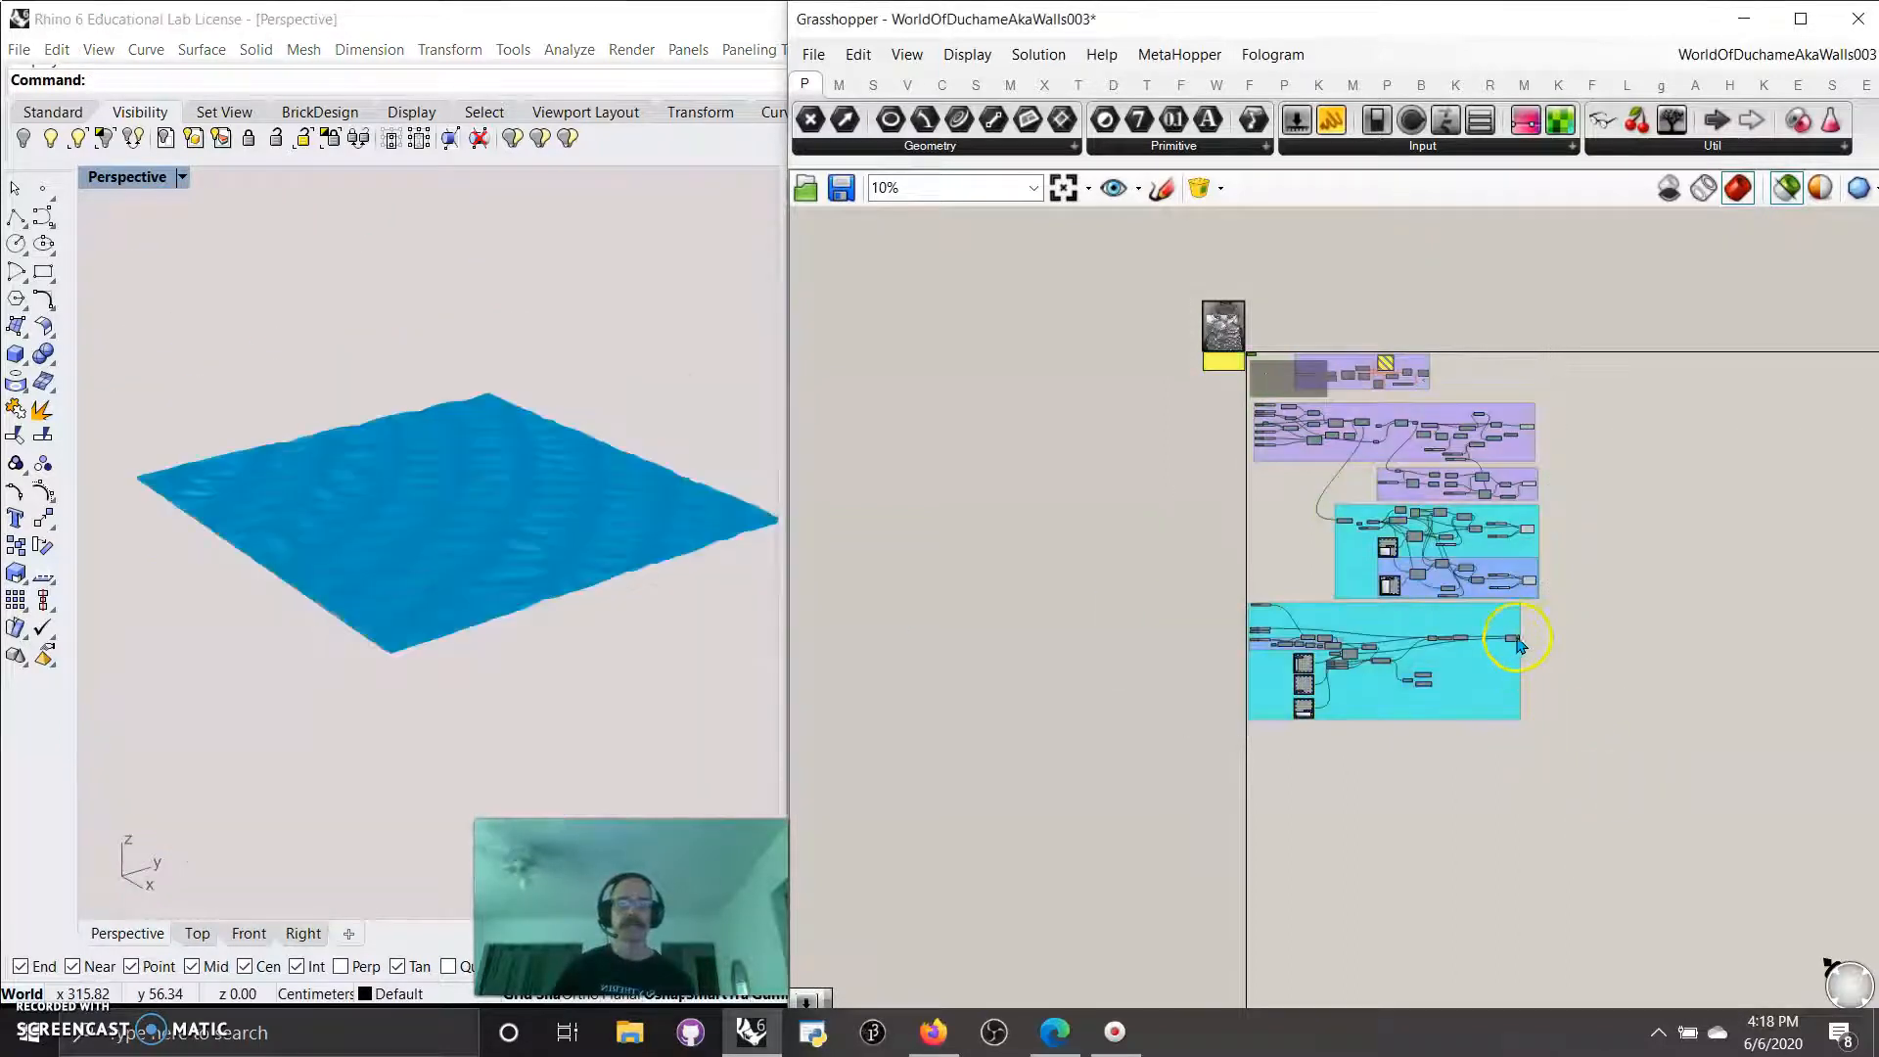
pyautogui.moveTo(626, 602); pyautogui.dragTo(510, 622, button='right')
# Move the terrain component group further down the canvas, away from the wall groups.
pyautogui.click(1389, 695)
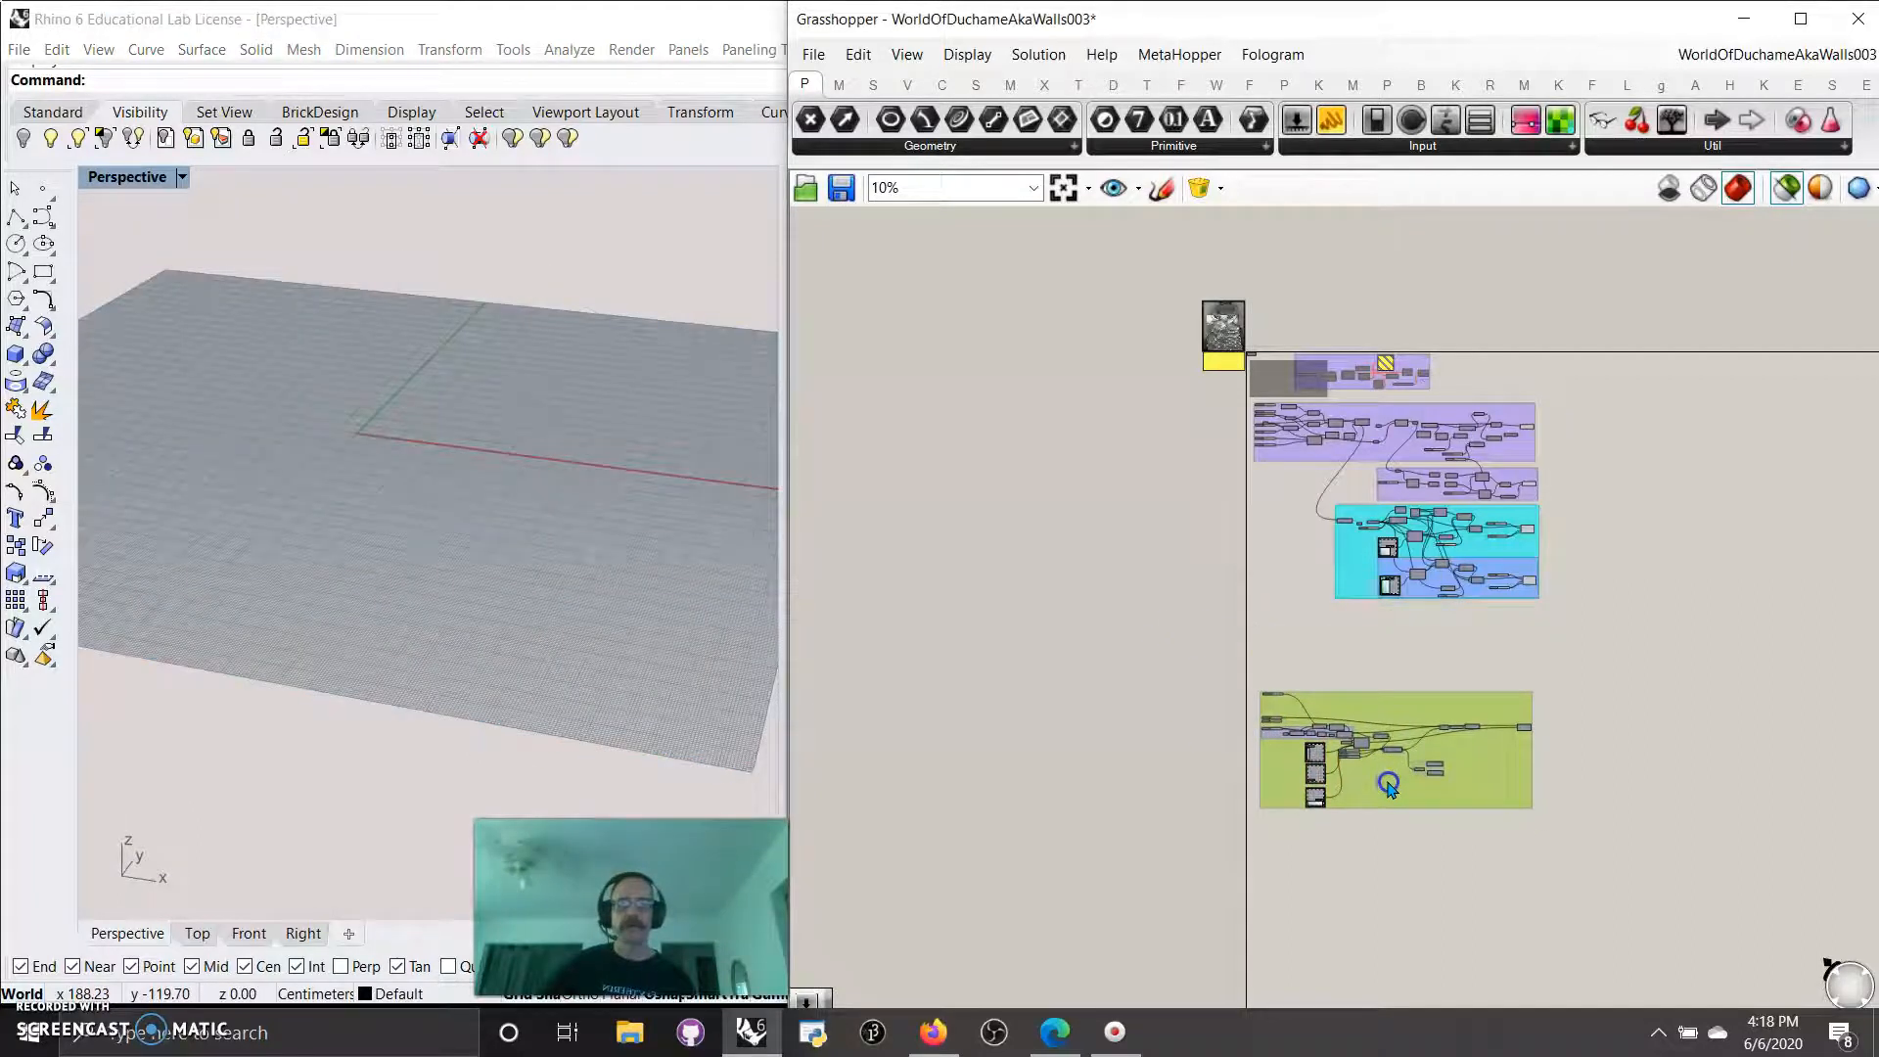
pyautogui.scroll(5, 1356, 753)
pyautogui.scroll(-5, 1358, 751)
pyautogui.moveTo(1382, 793); pyautogui.dragTo(1374, 799, button='right')
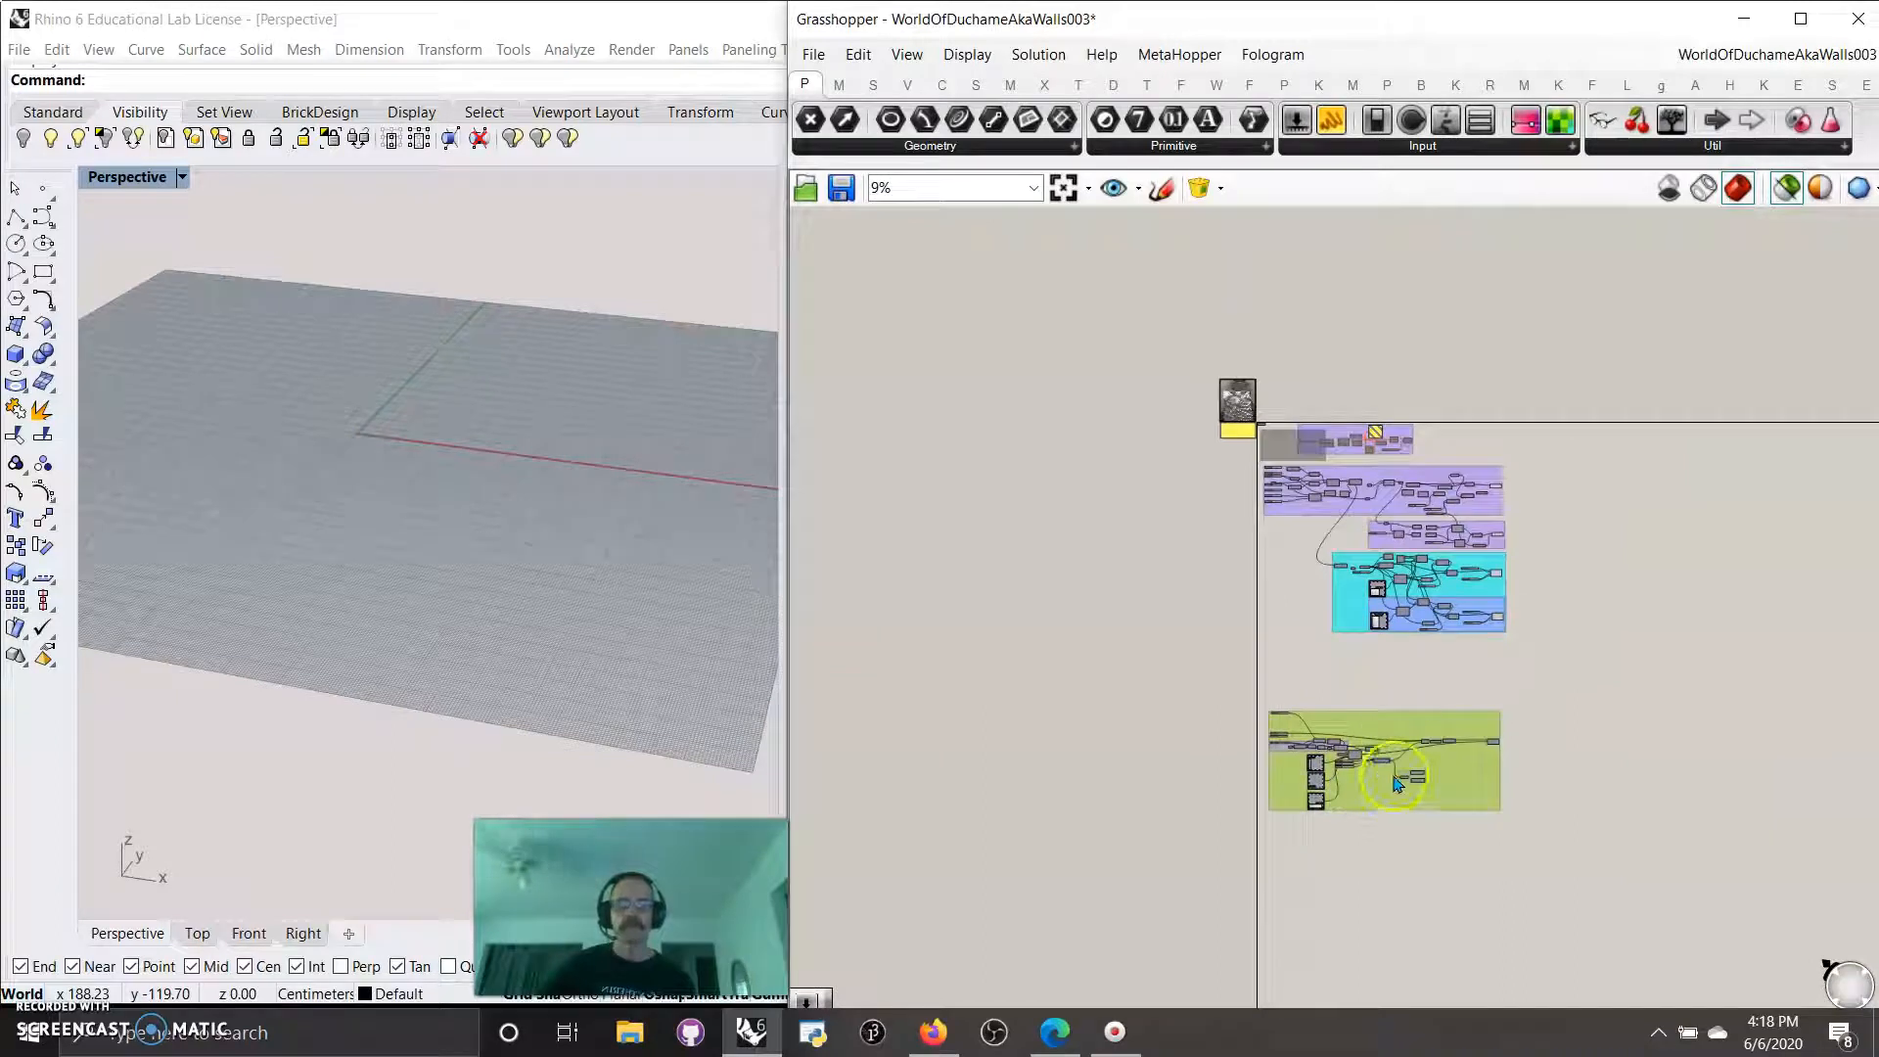
# Select the final component of the large purple group to preview the outer walls and view them from another angle.
pyautogui.scroll(6, 1385, 664)
pyautogui.moveTo(1386, 663); pyautogui.dragTo(1409, 870, button='right')
pyautogui.scroll(-3, 1409, 866)
pyautogui.scroll(2, 1248, 572)
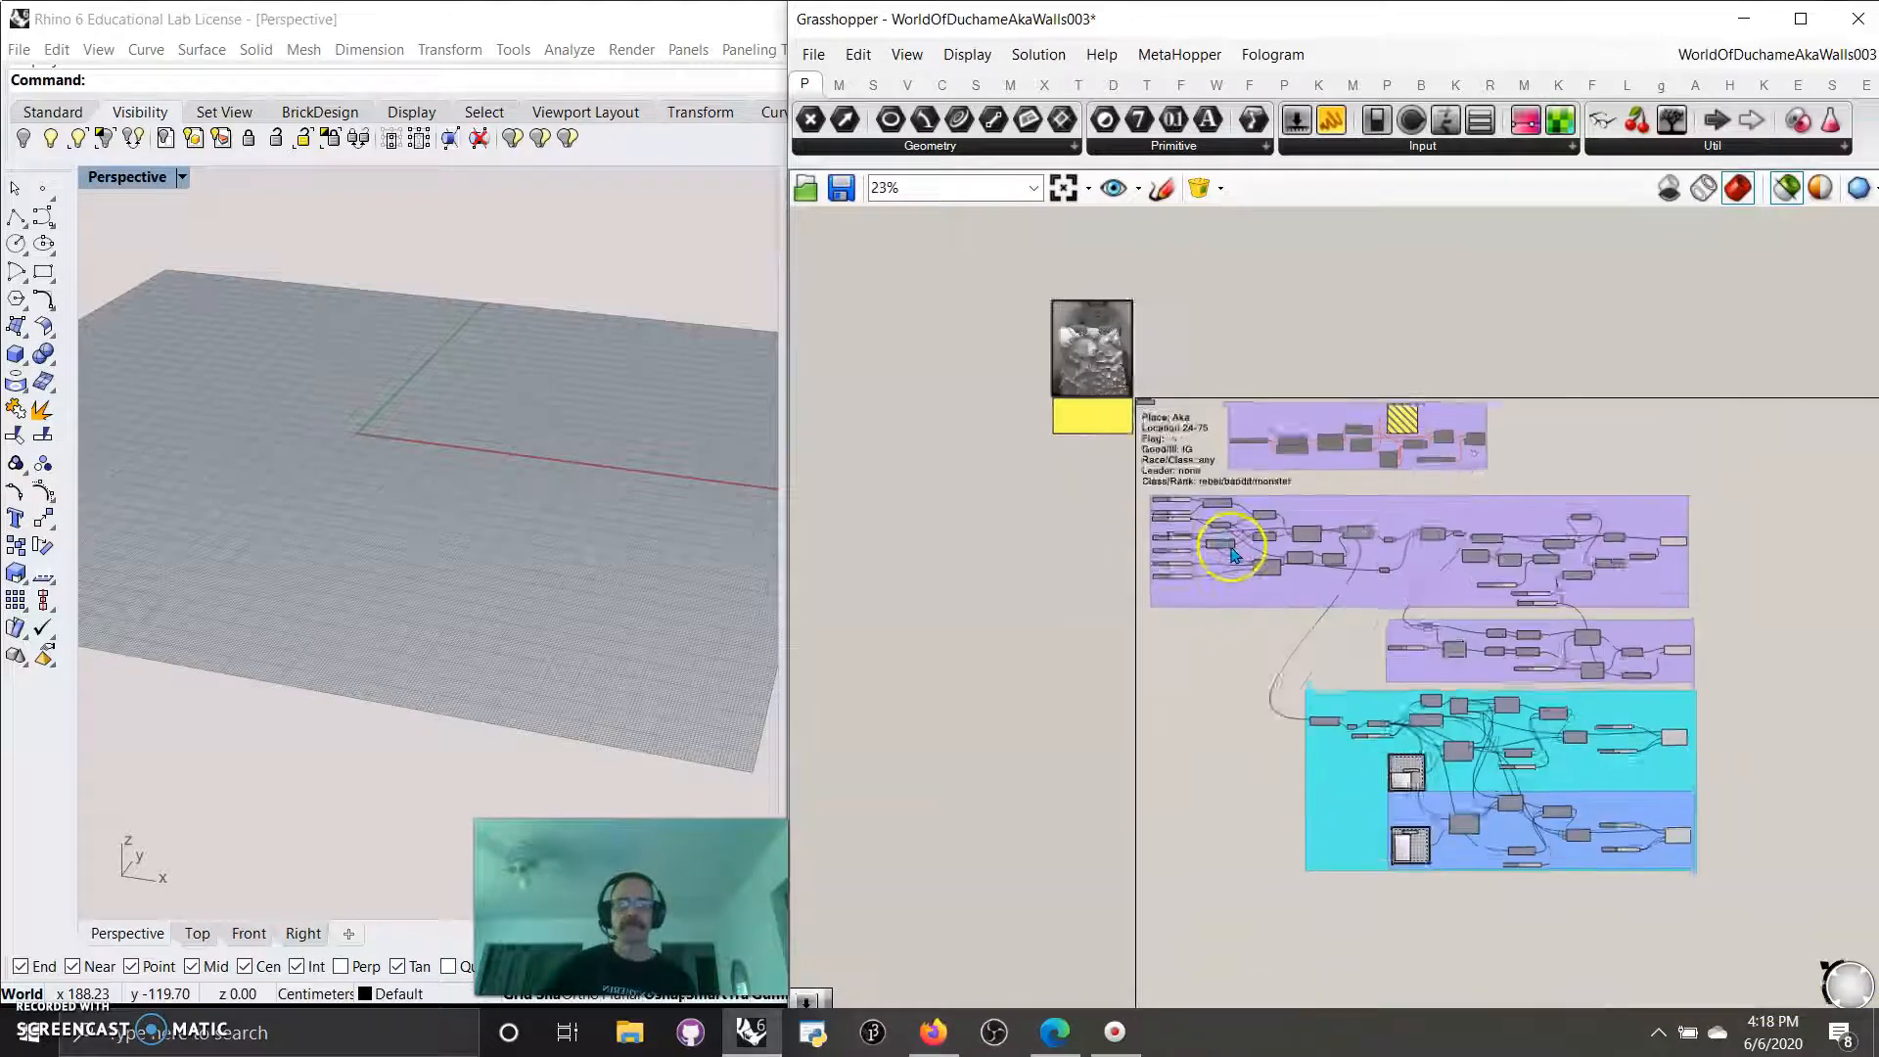
pyautogui.click(1751, 539)
pyautogui.moveTo(486, 563); pyautogui.dragTo(239, 525, button='right')
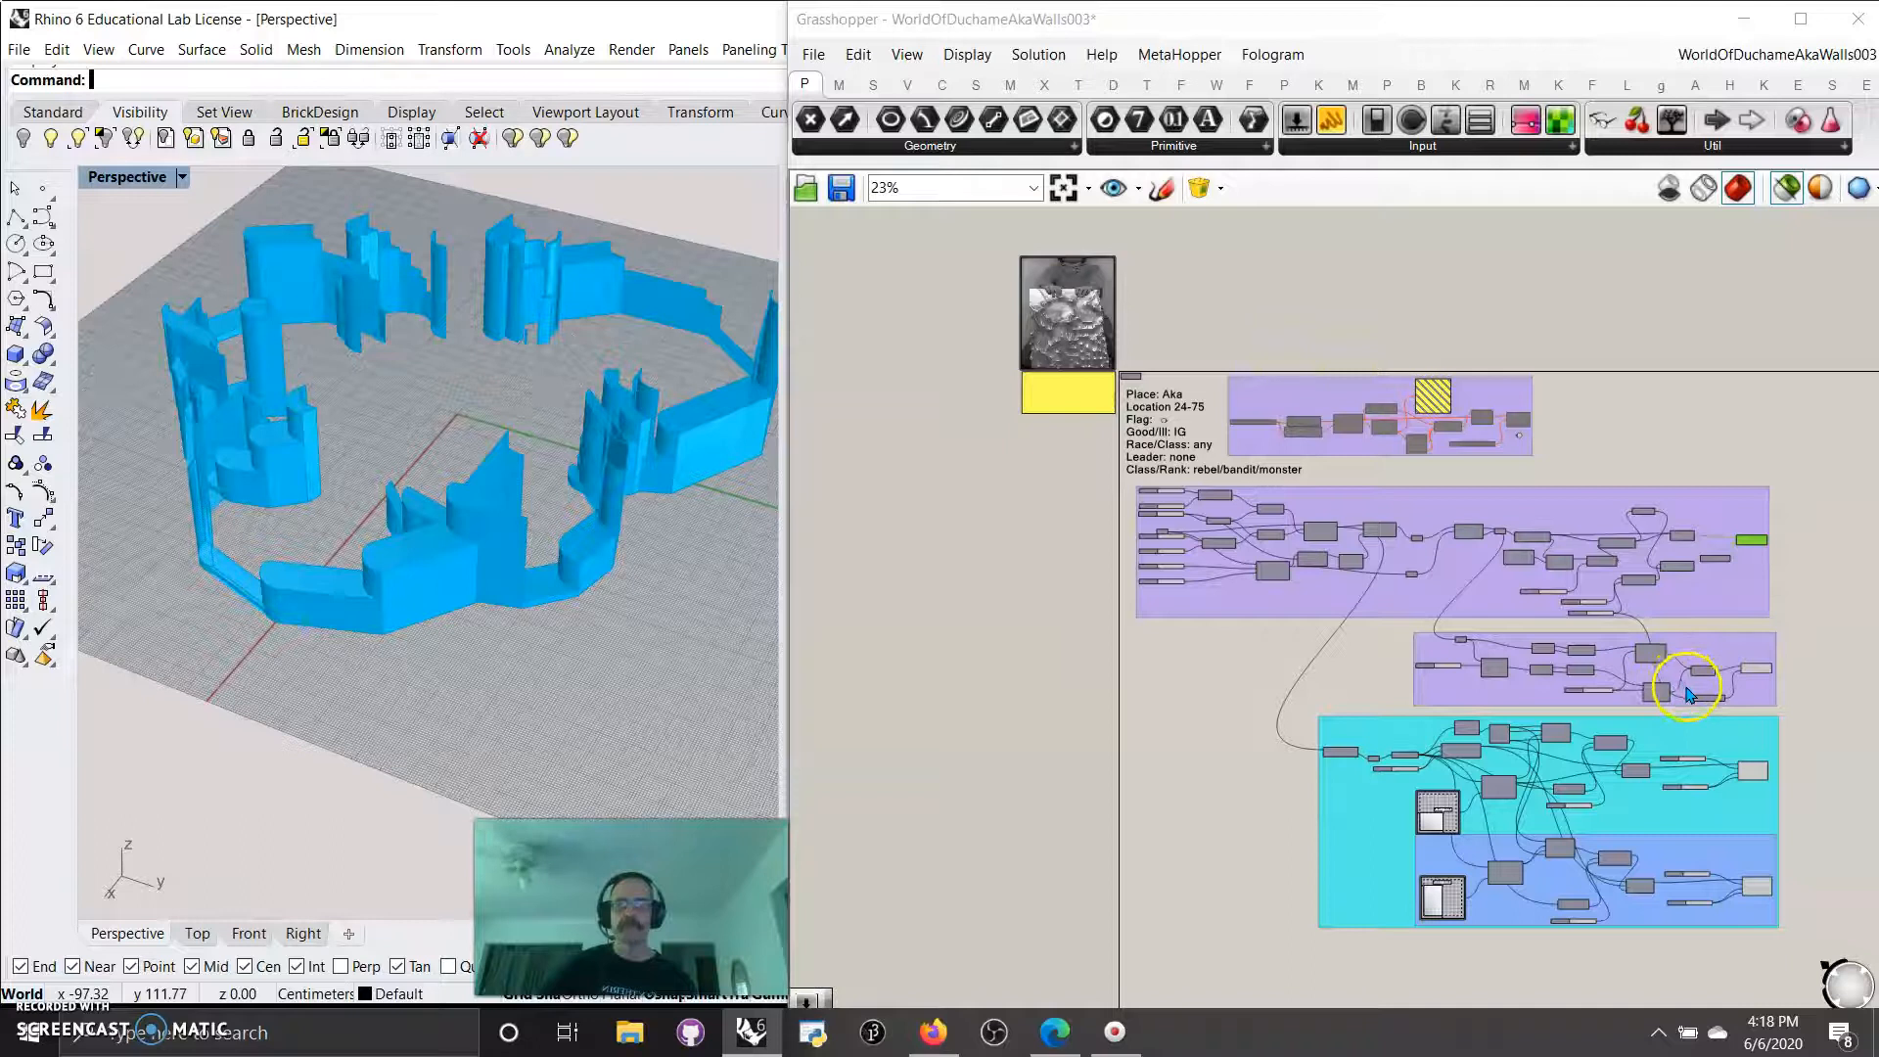
# Find the Extrude component of the second purple group and turn off selected-only preview to see its walls.
pyautogui.scroll(5, 1688, 693)
pyautogui.moveTo(1690, 684); pyautogui.dragTo(1569, 683, button='right')
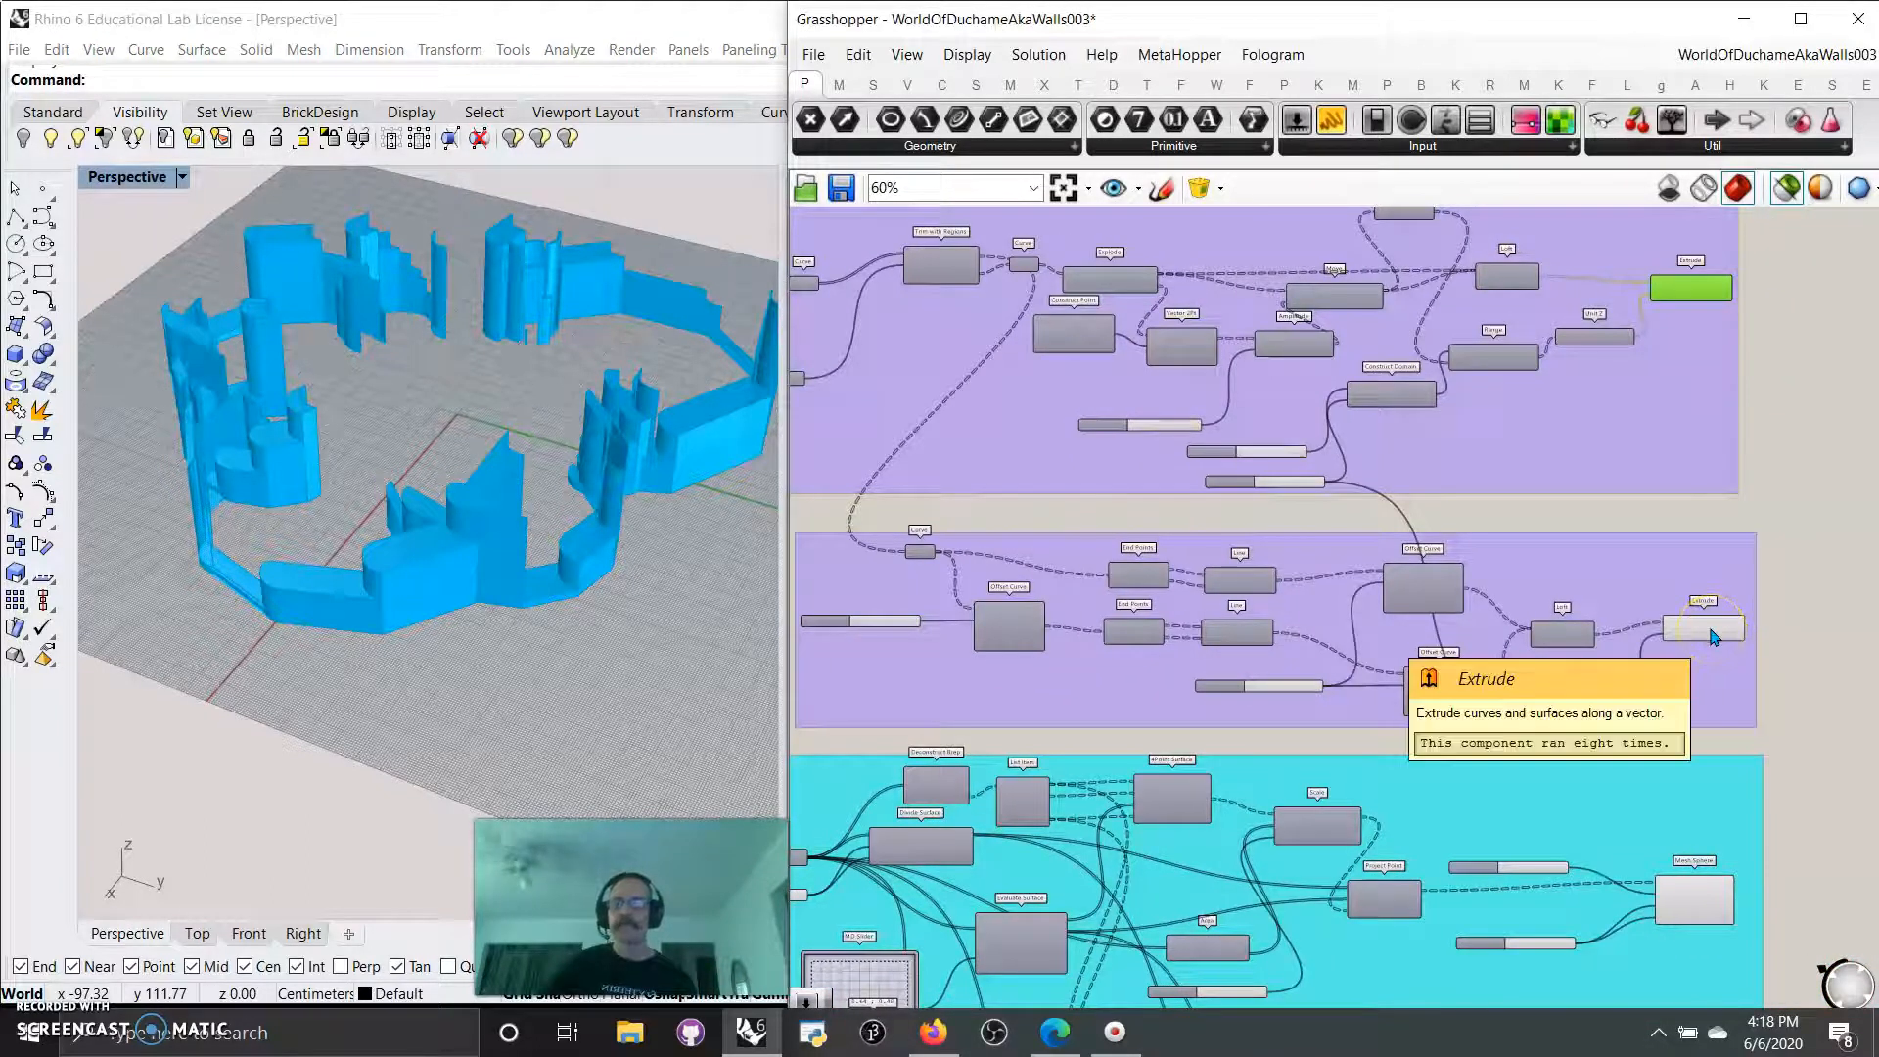
pyautogui.click(1784, 191)
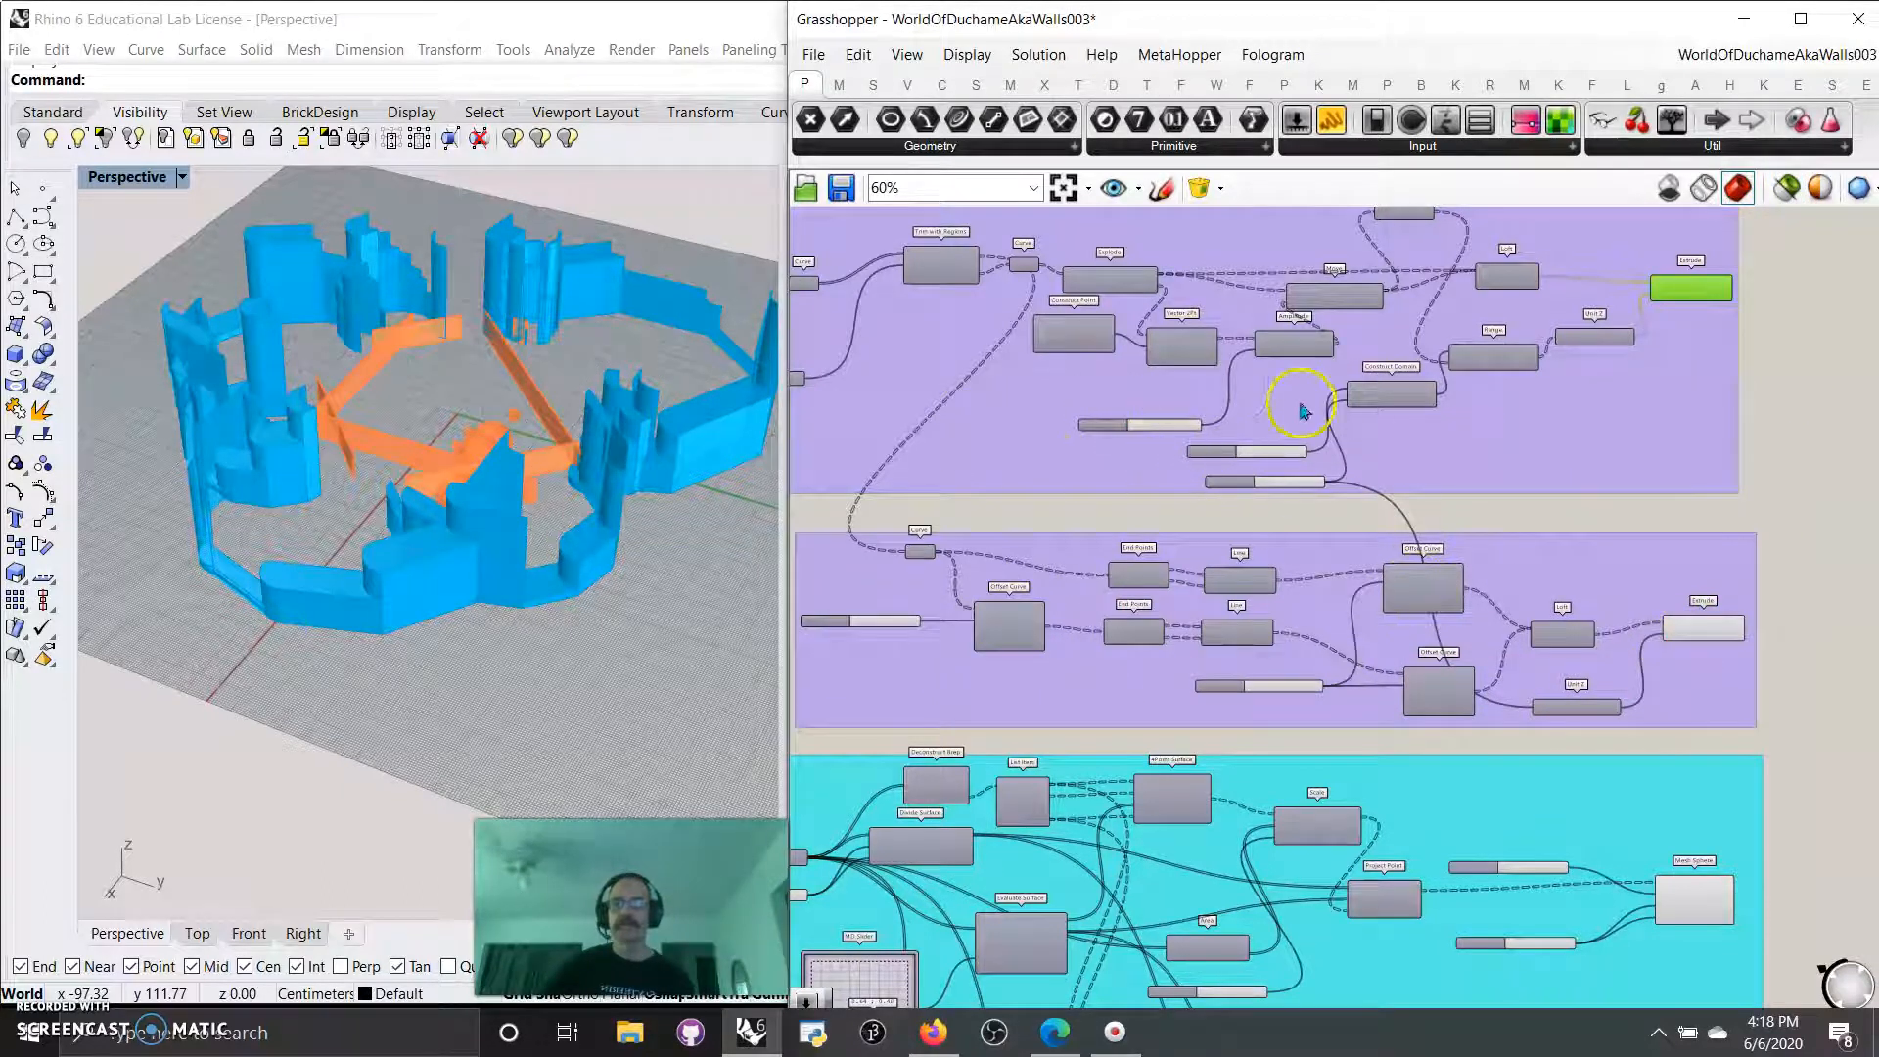
# Trace the two Curve components fed by Trim with Regions and limit the preview to the selected outside Curve.
pyautogui.scroll(5, 1305, 533)
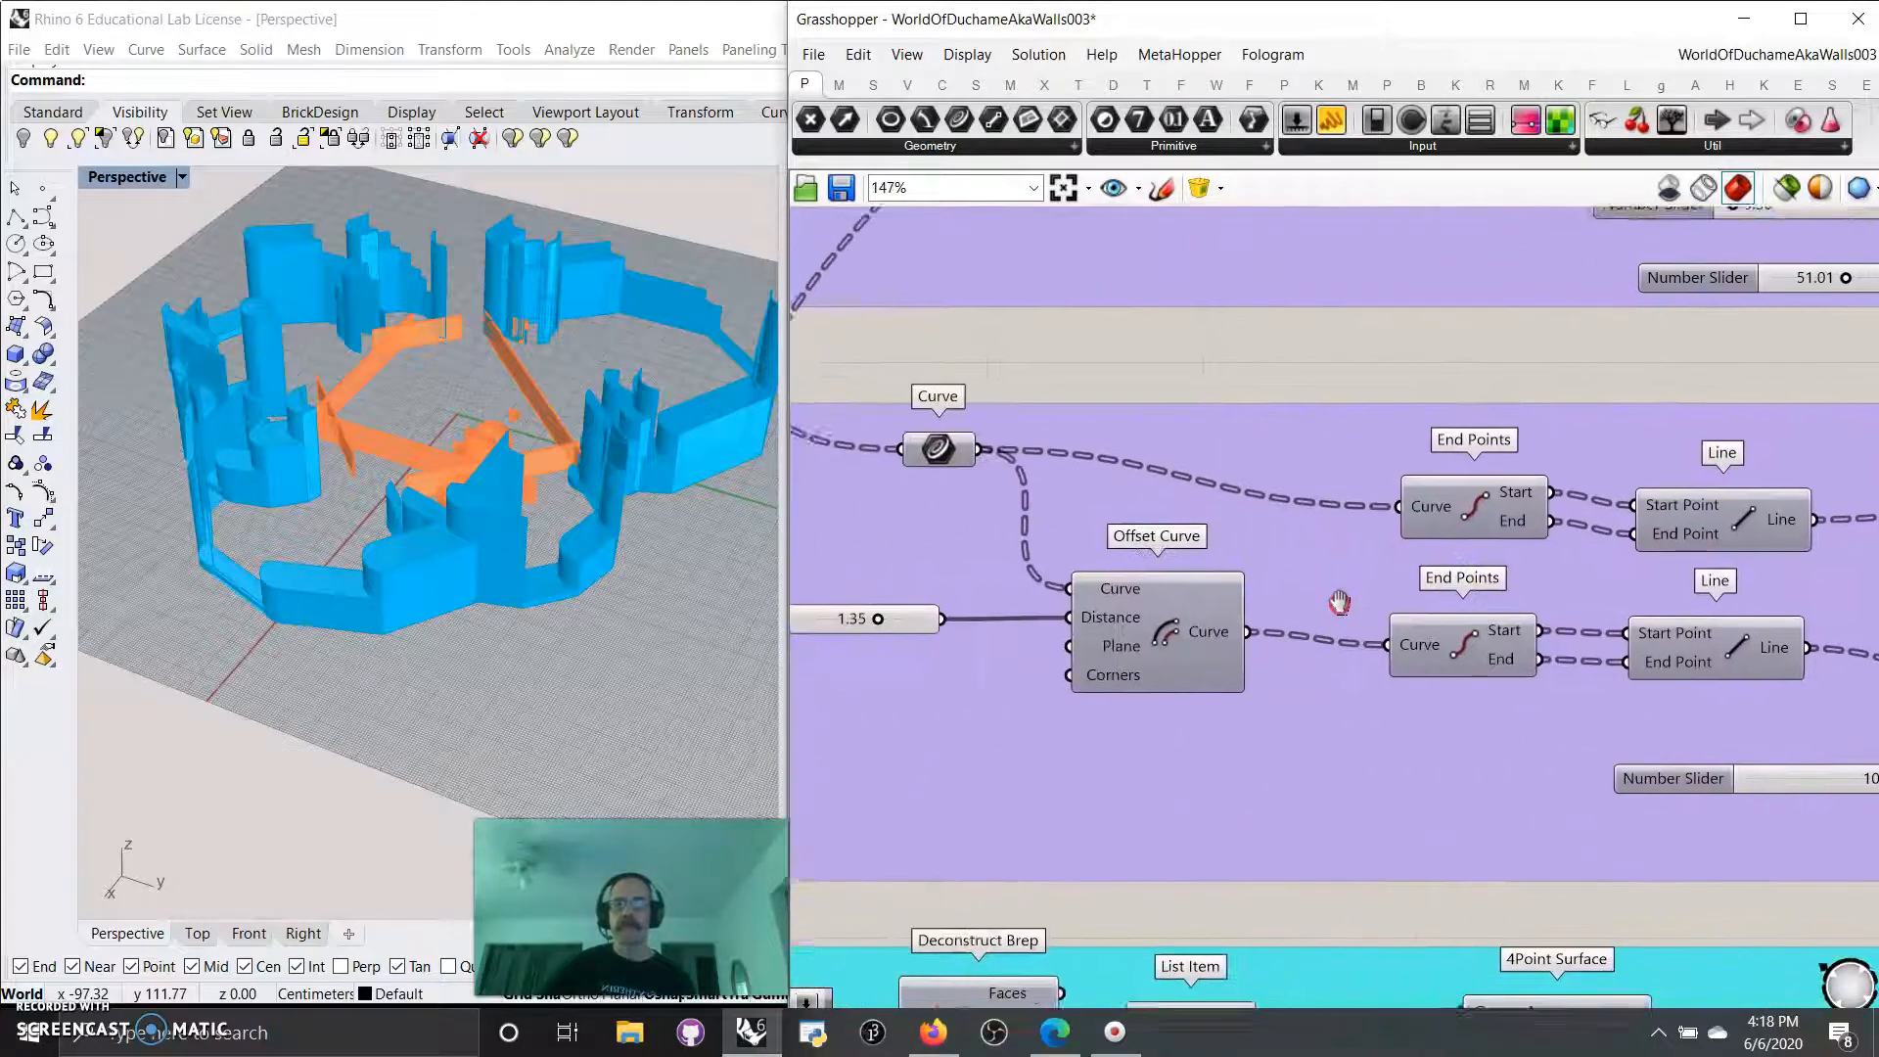
pyautogui.click(977, 466)
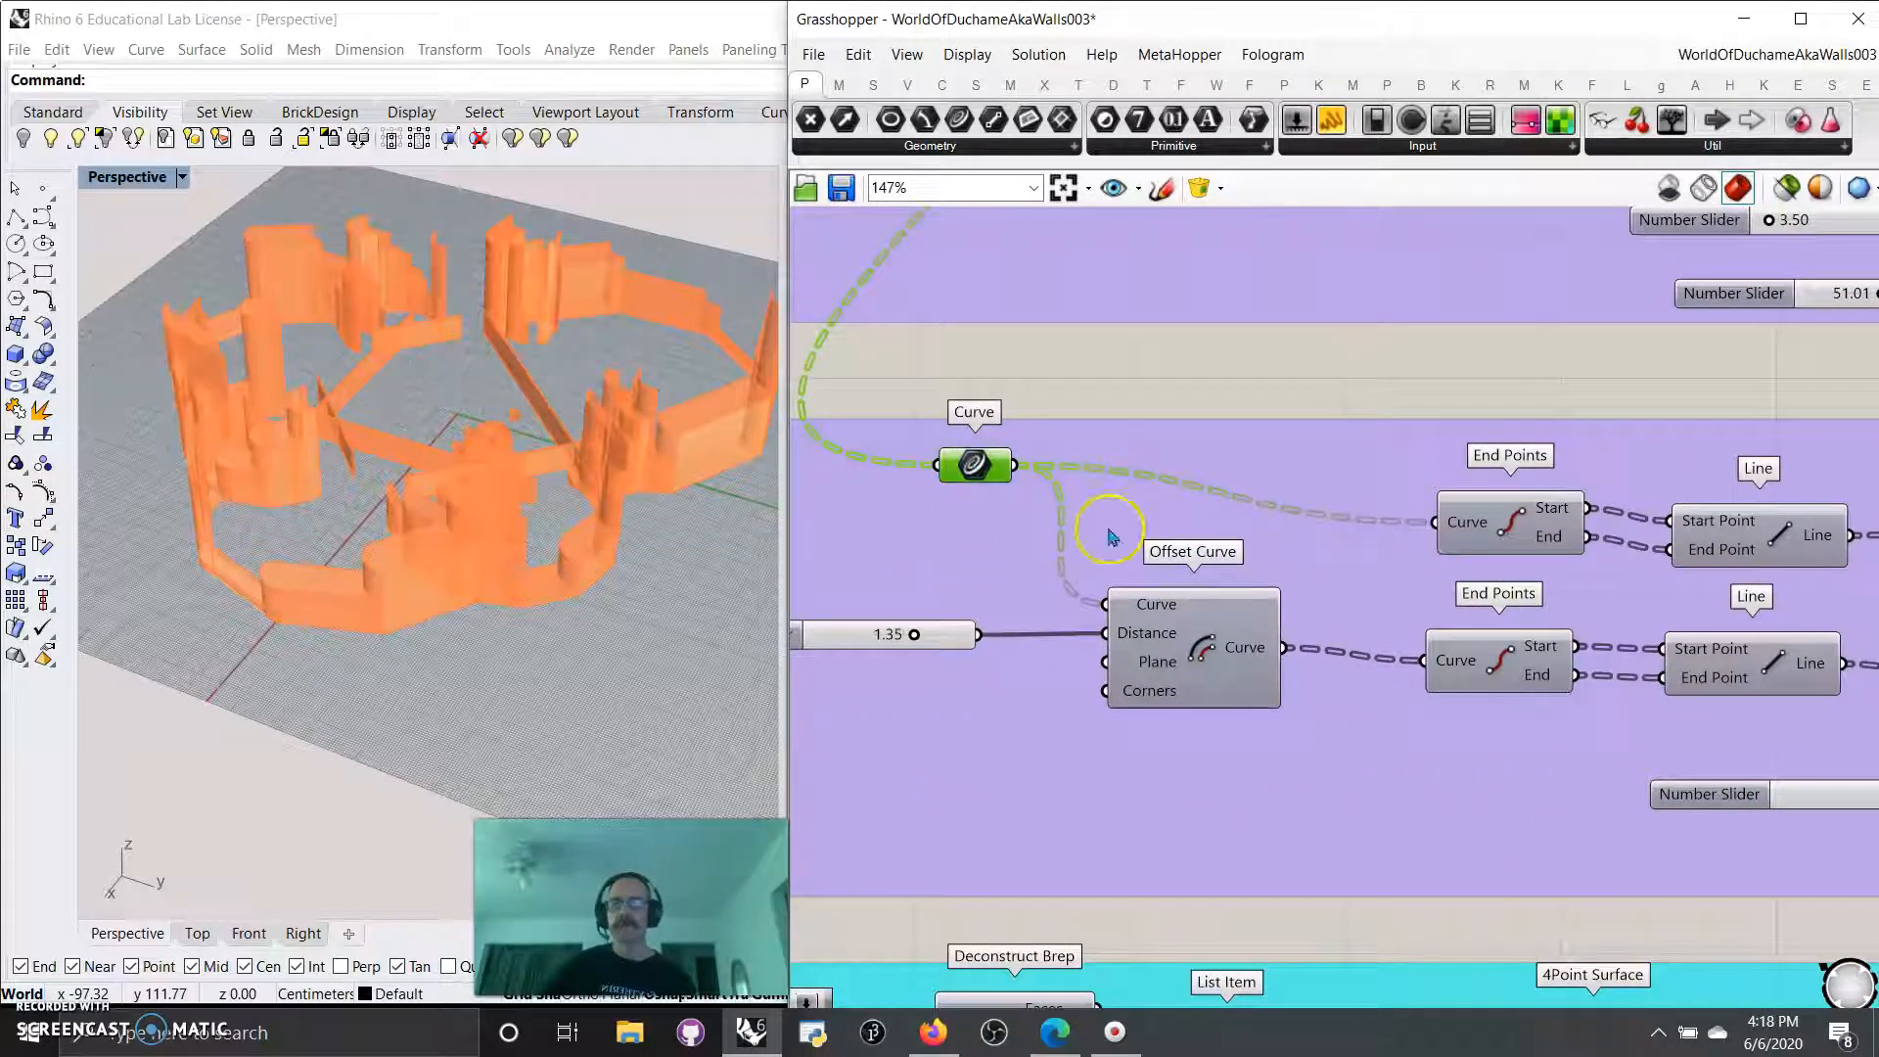
pyautogui.scroll(-3, 1111, 536)
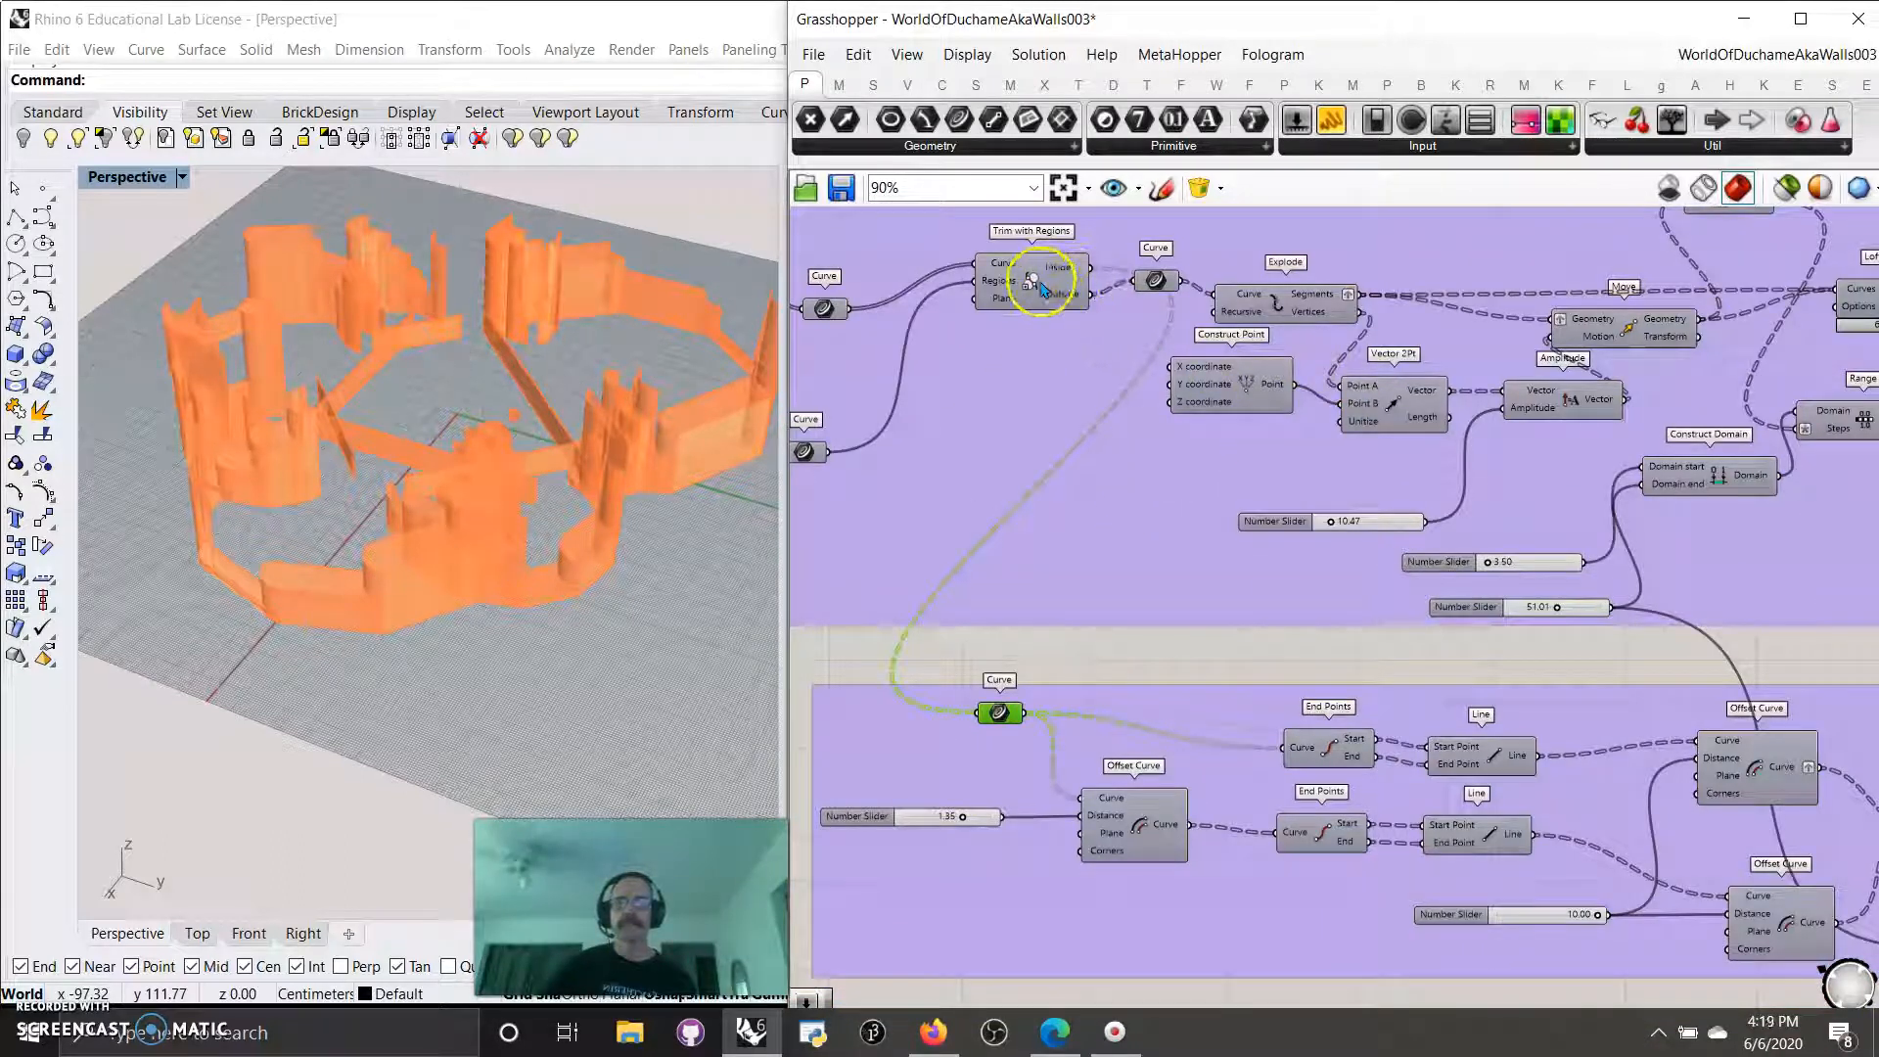
pyautogui.moveTo(1041, 286); pyautogui.dragTo(1035, 273)
pyautogui.click(1148, 289)
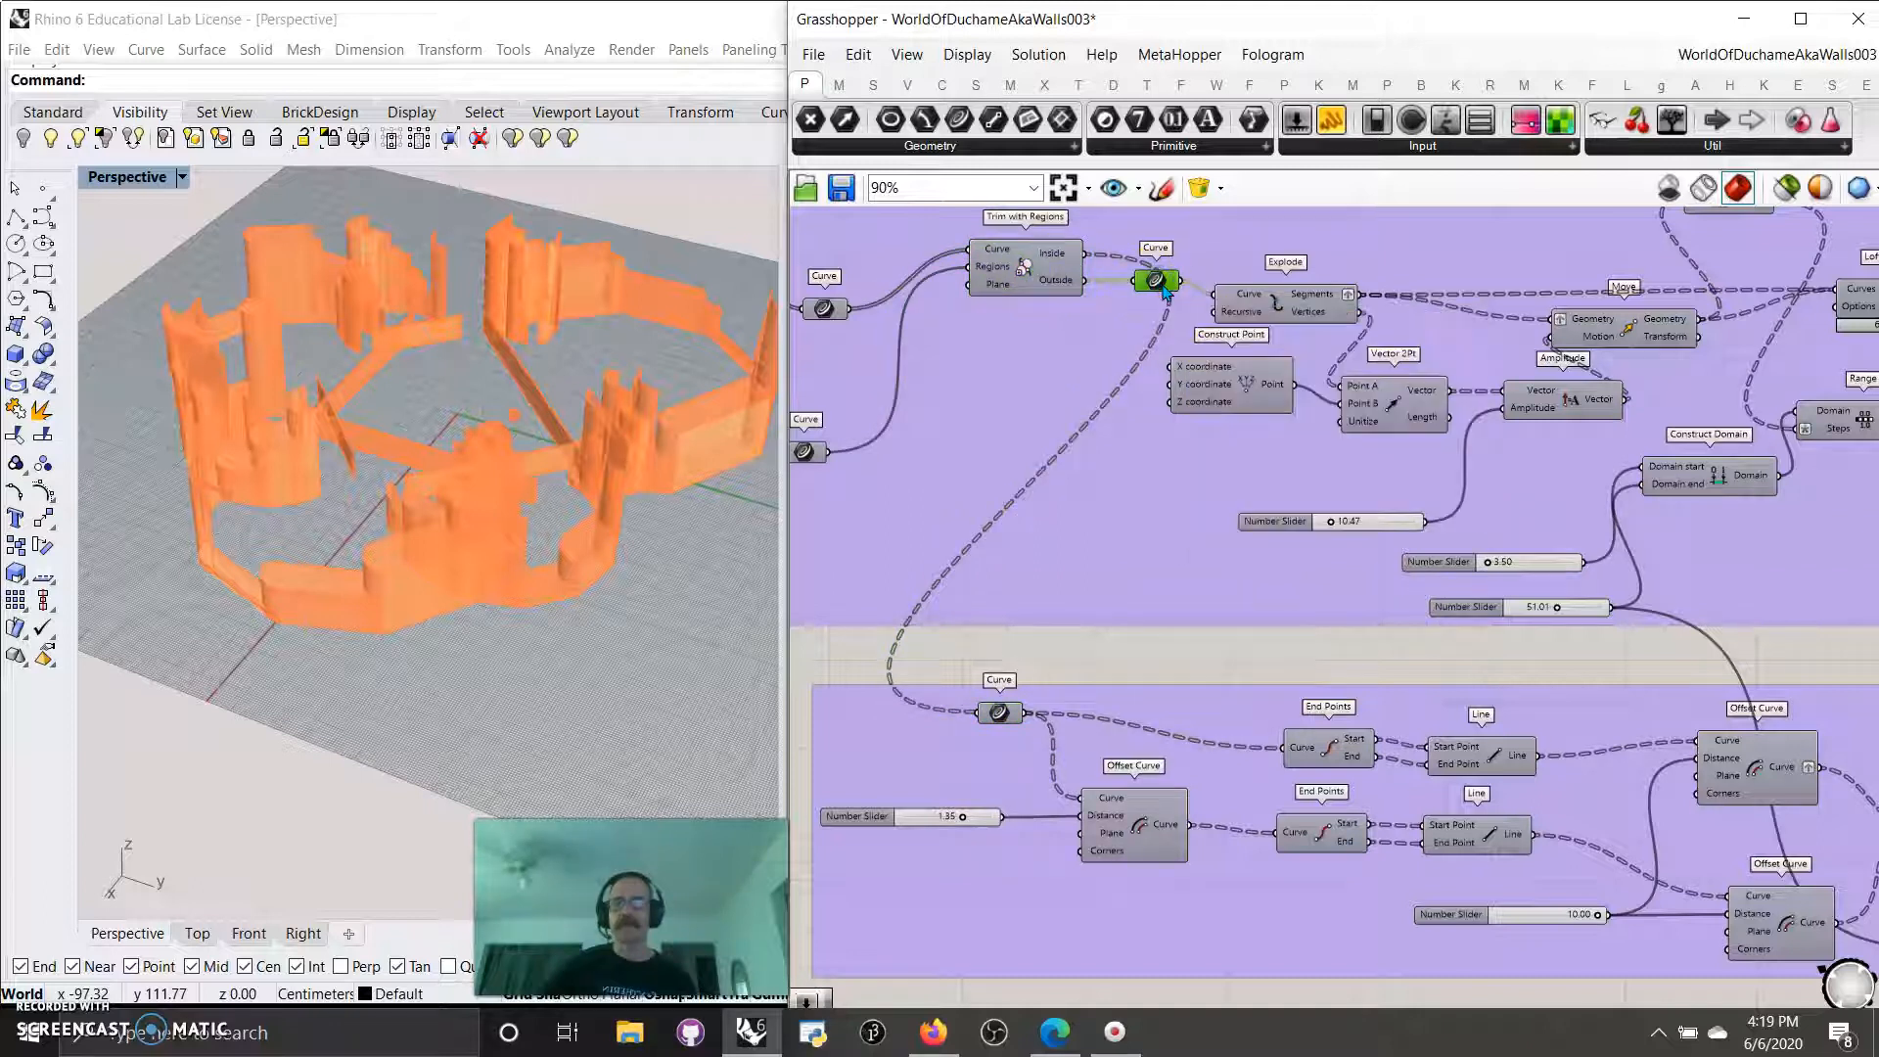
pyautogui.click(1784, 192)
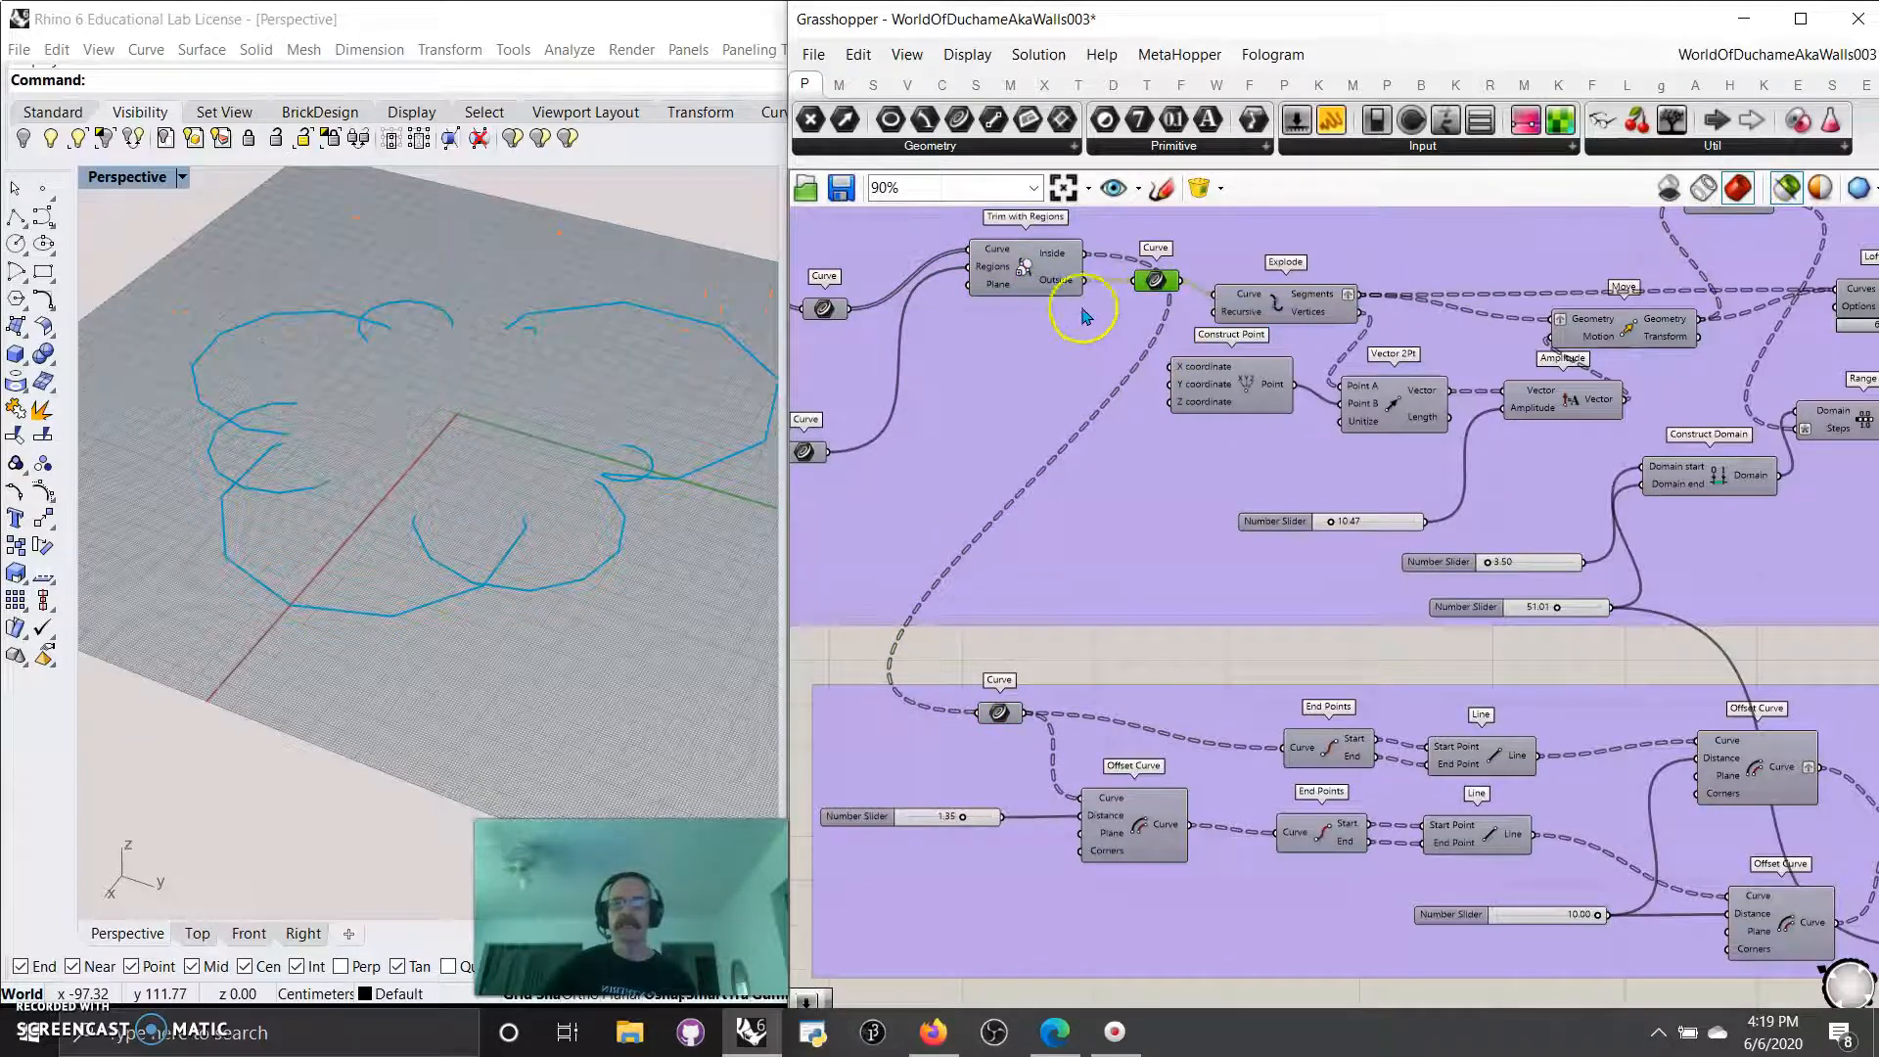
# Compare the previews of the inside and outside Curve components that come from Trim with Regions.
pyautogui.click(996, 719)
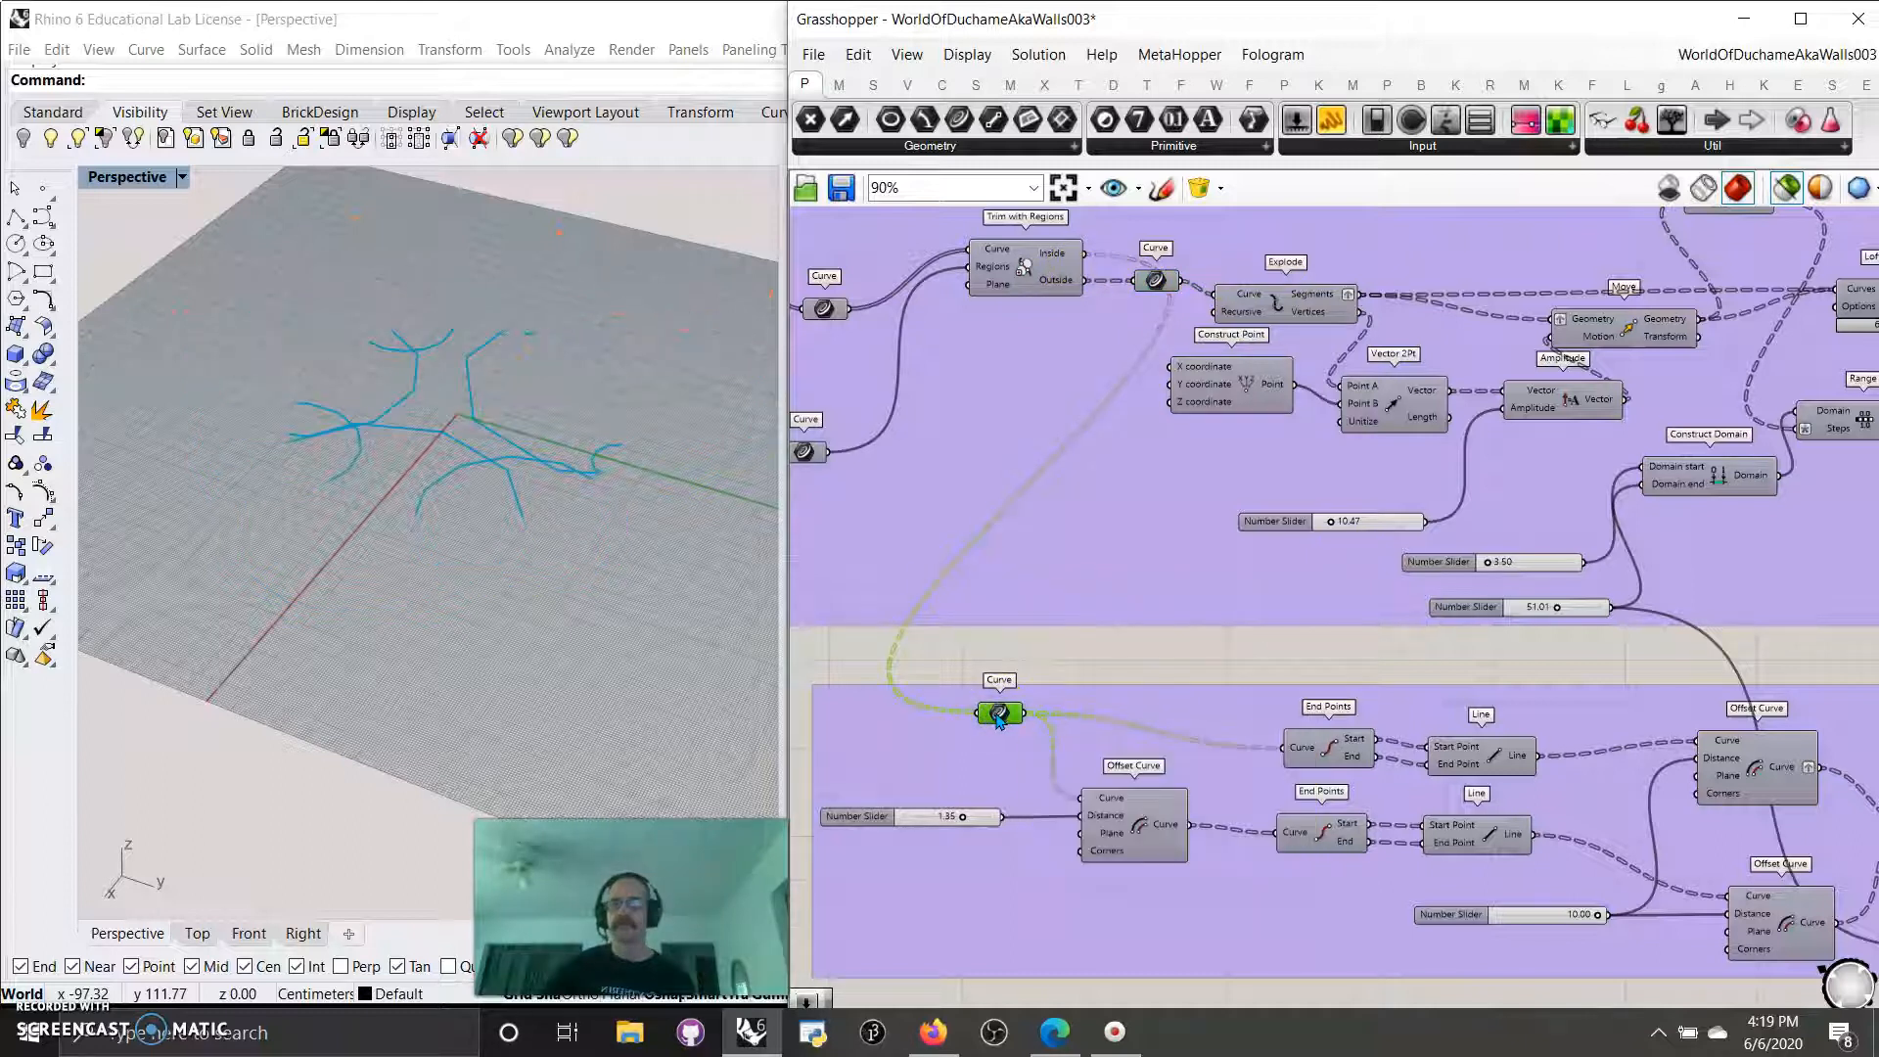
pyautogui.moveTo(998, 719)
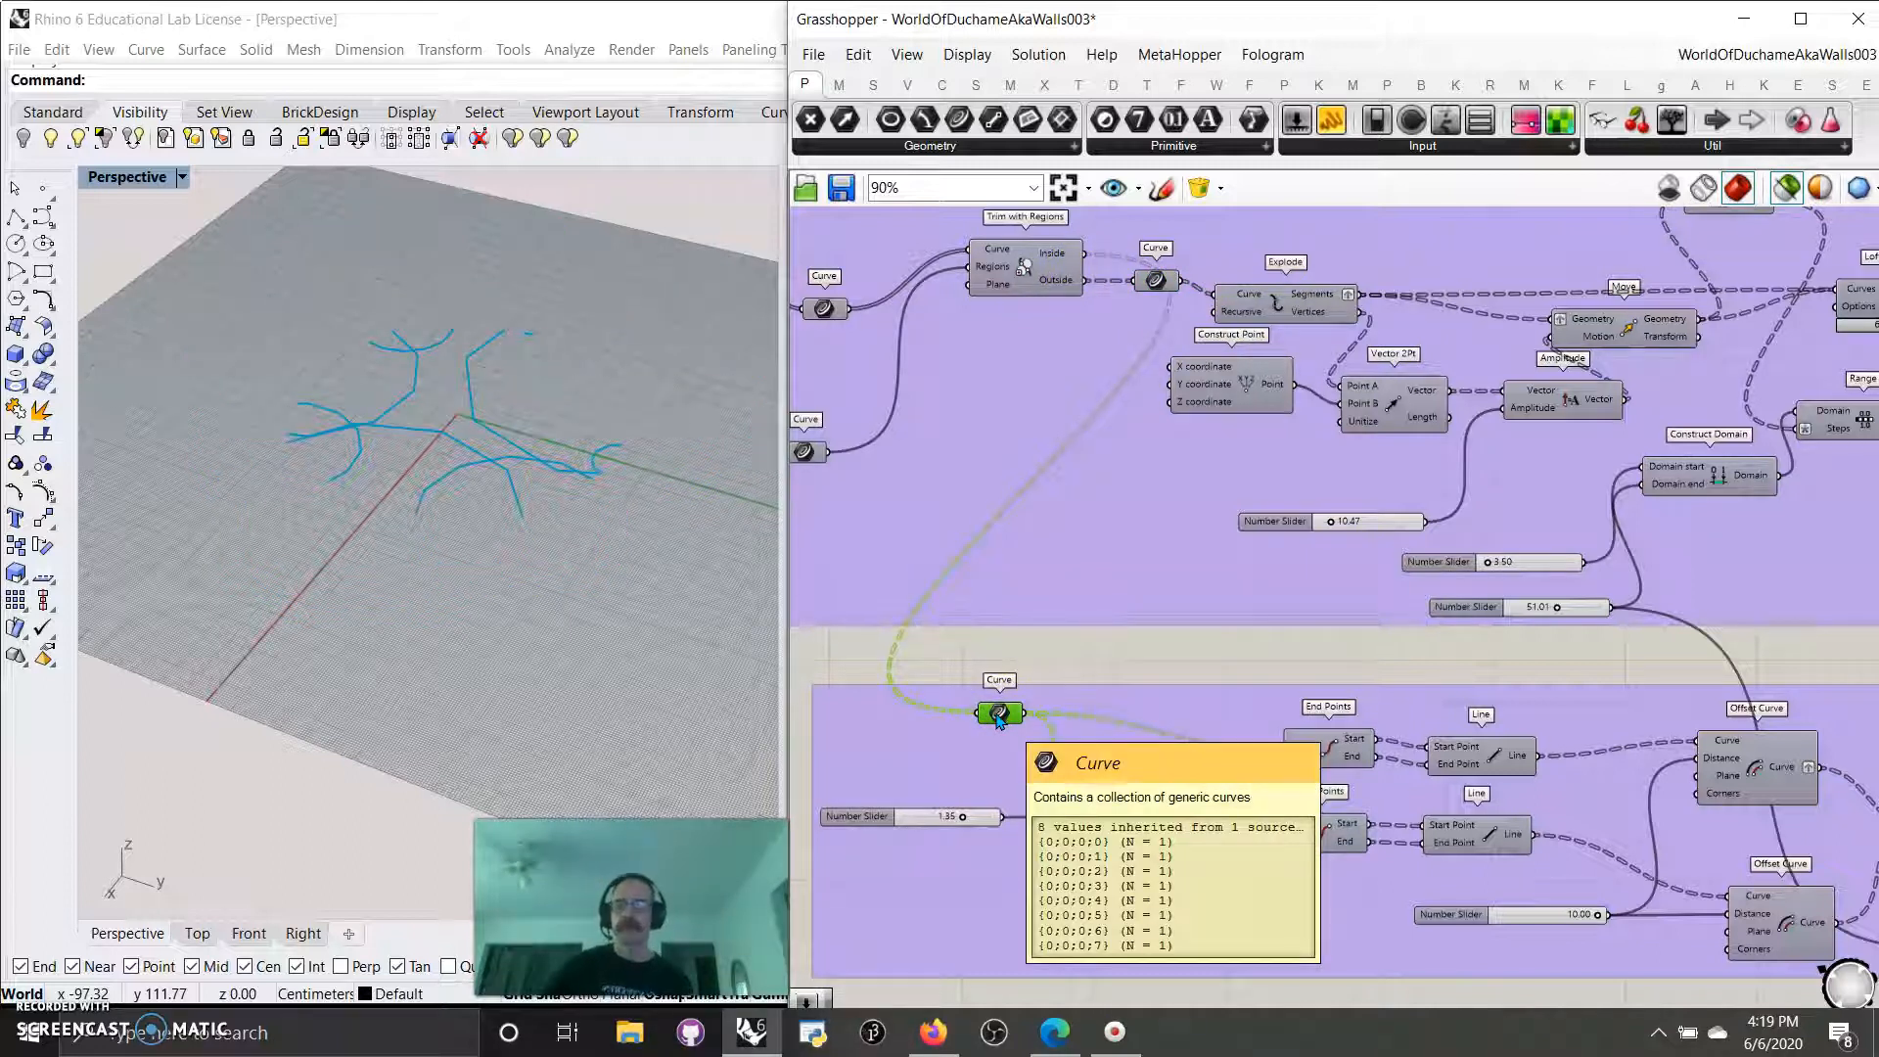
pyautogui.click(1157, 281)
pyautogui.moveTo(1396, 517)
pyautogui.mouseDown(button='right')
pyautogui.moveTo(1426, 537)
pyautogui.moveTo(1412, 547)
pyautogui.mouseUp(button='right')
pyautogui.moveTo(949, 651); pyautogui.dragTo(1091, 594, button='right')
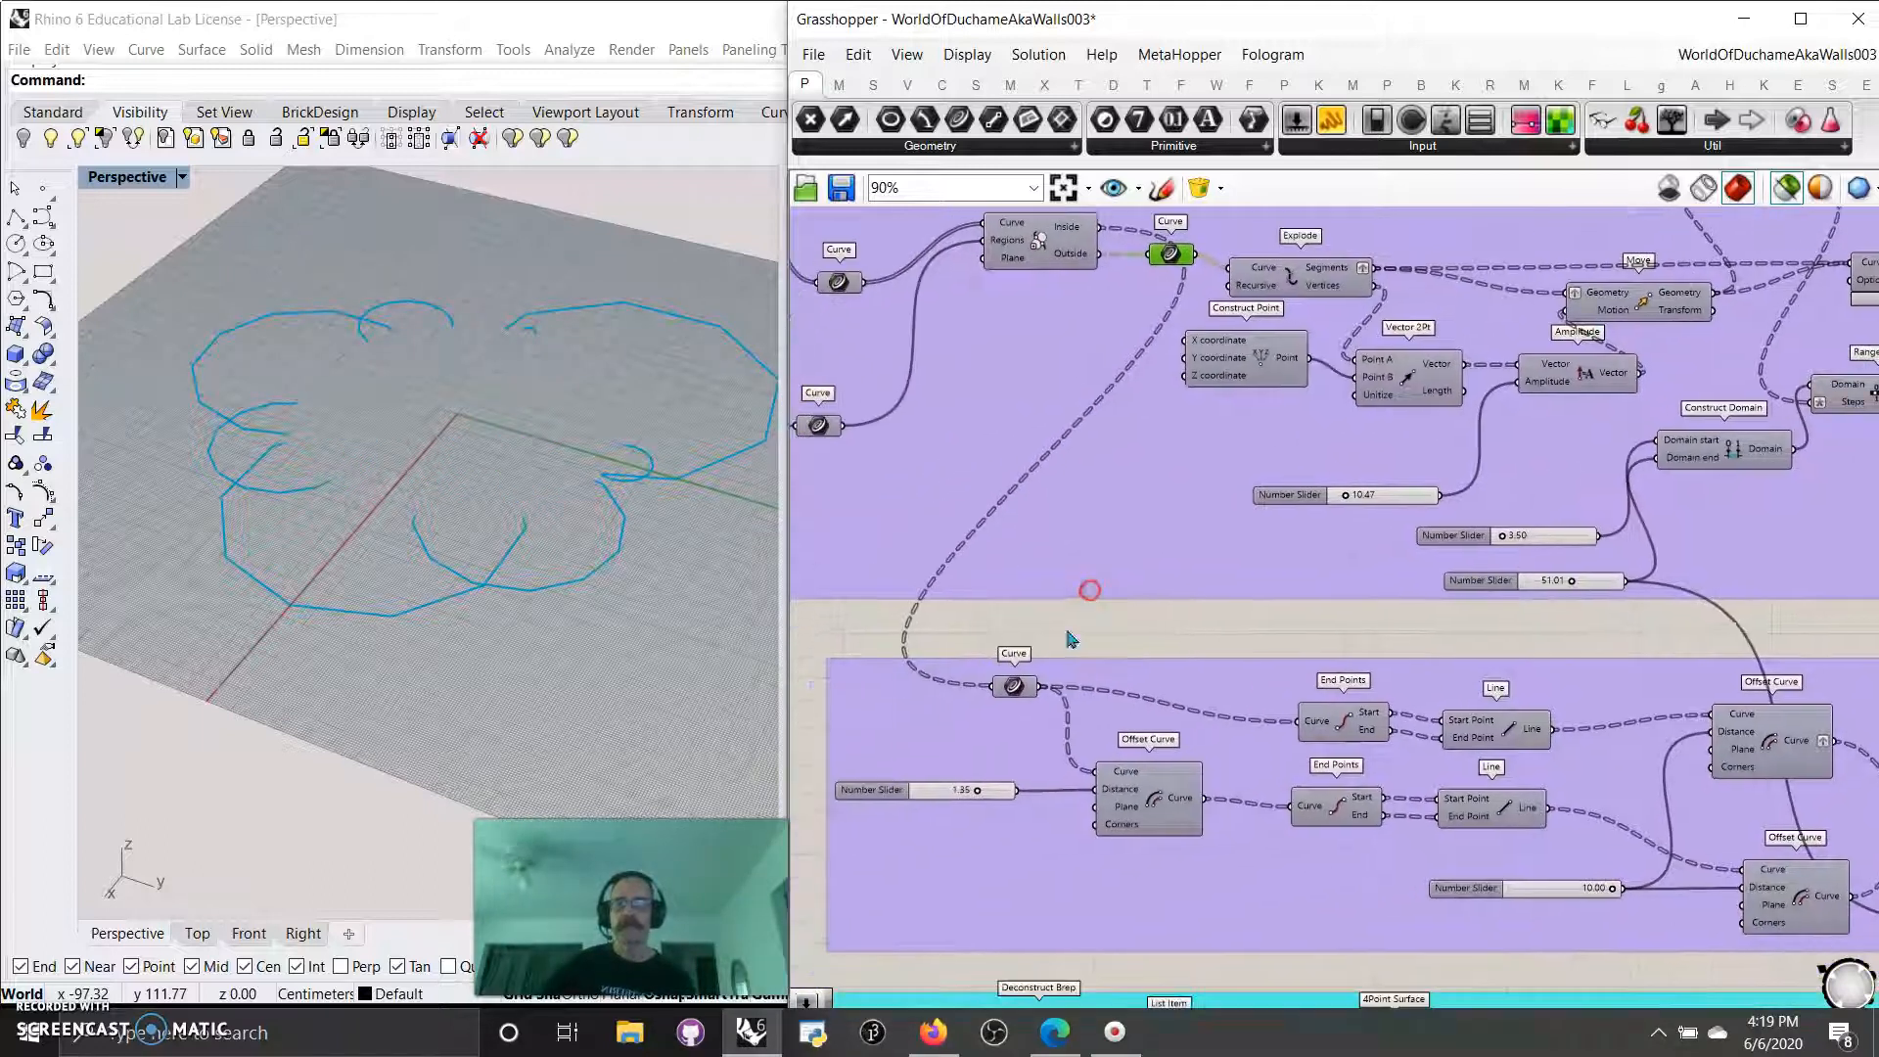
pyautogui.click(1016, 688)
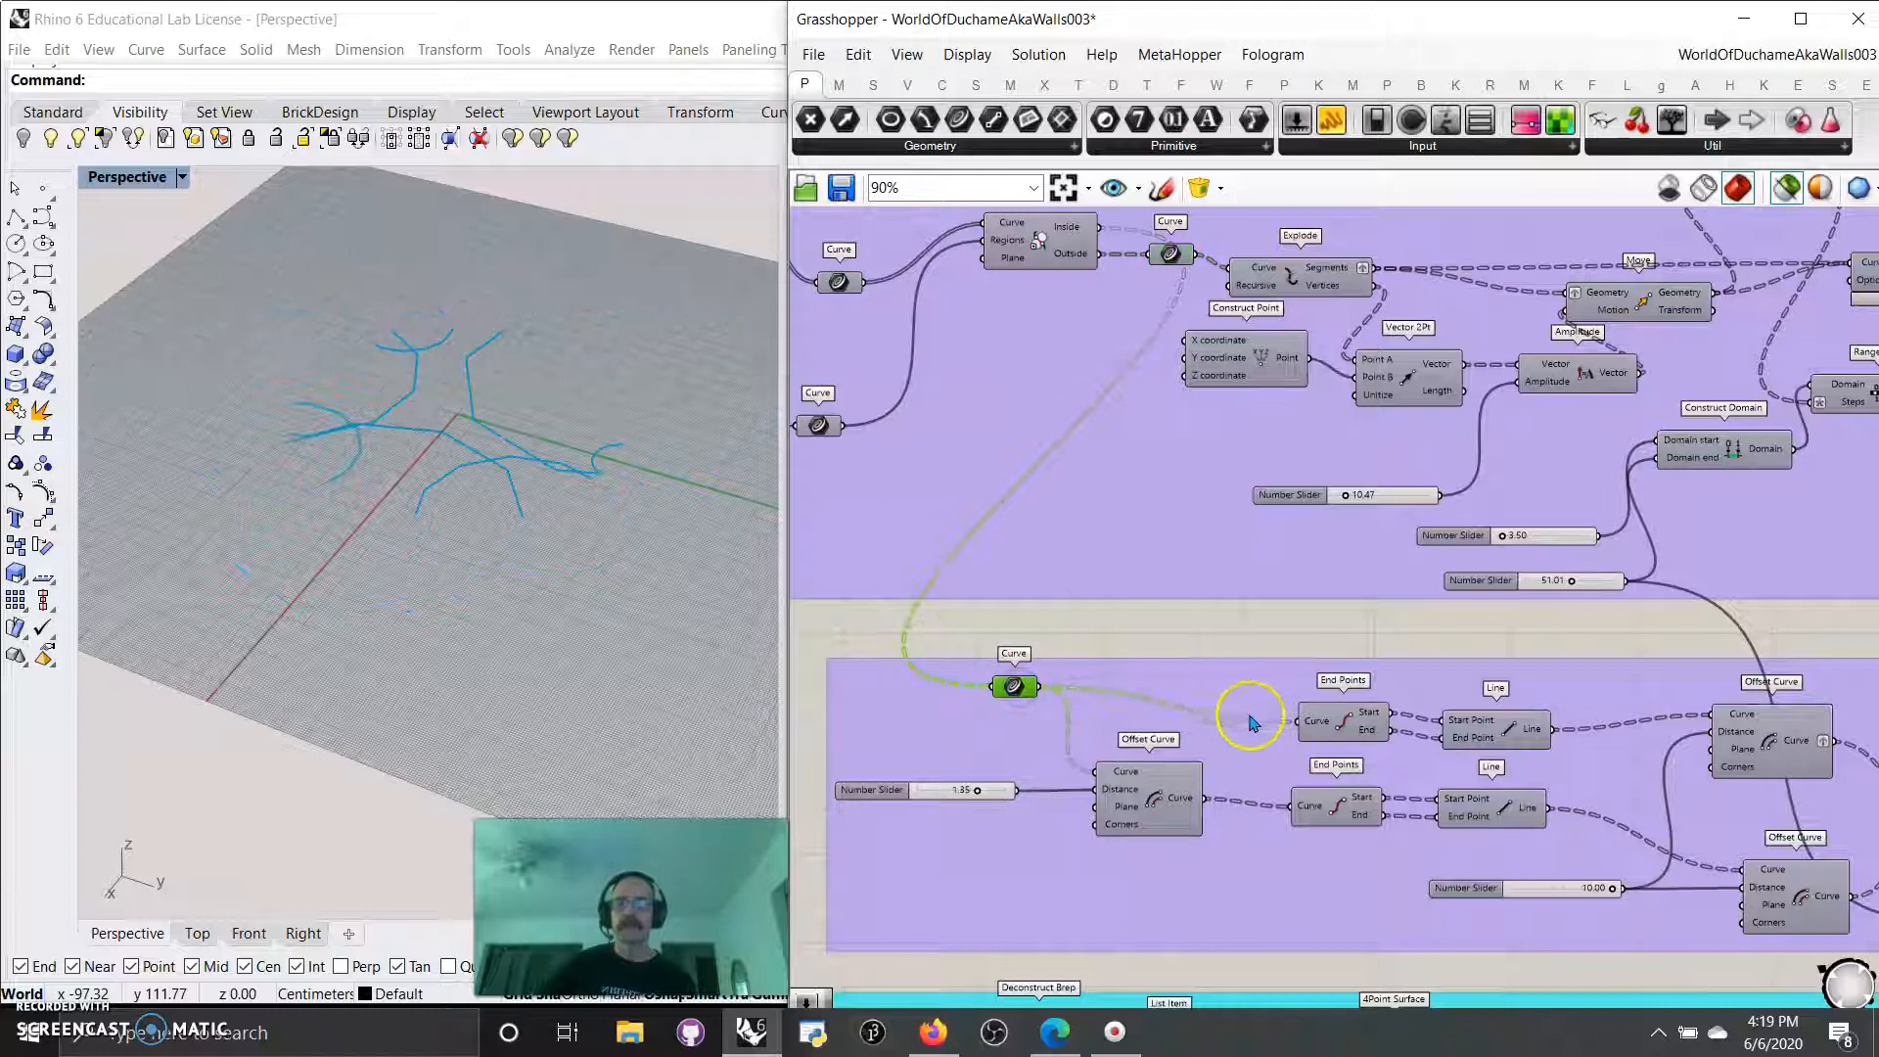
# Preview the first Offset Curve component and both End Points components in the inner-wall group.
pyautogui.moveTo(1256, 722); pyautogui.dragTo(1209, 684, button='right')
pyautogui.click(1108, 773)
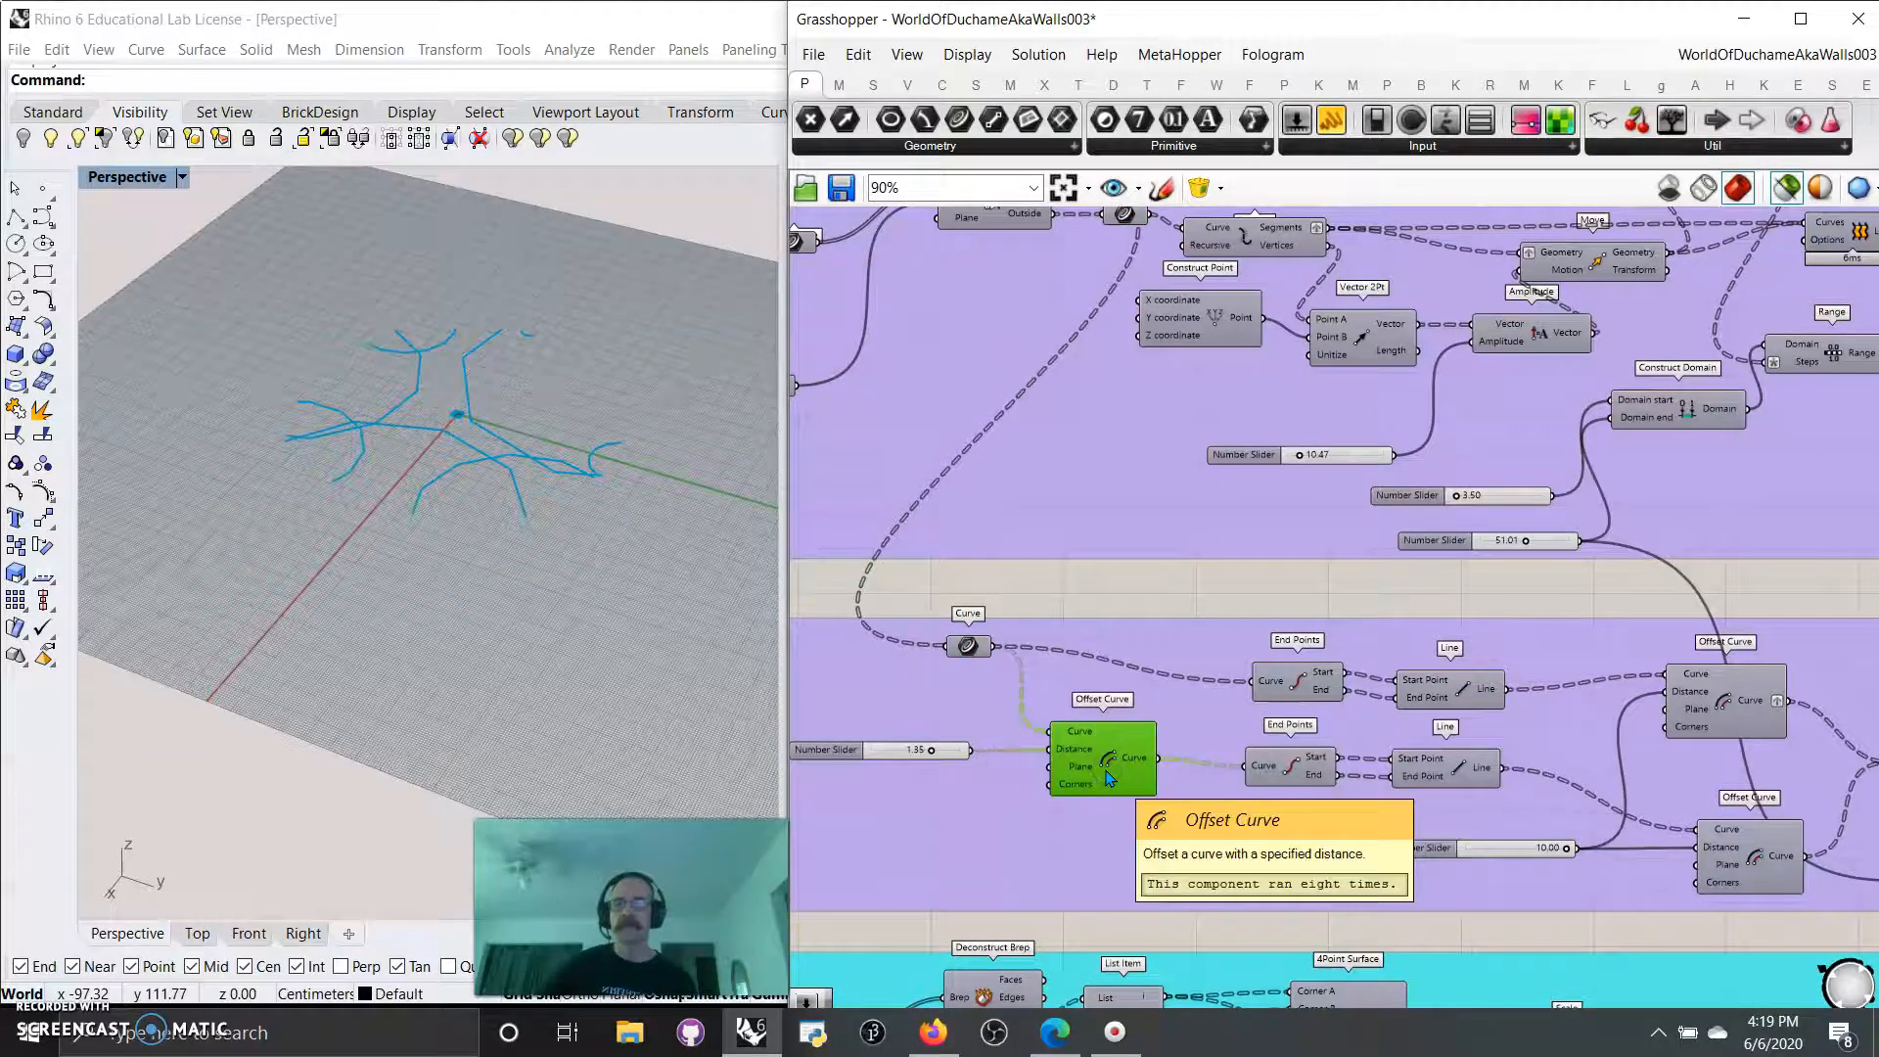
pyautogui.click(1300, 690)
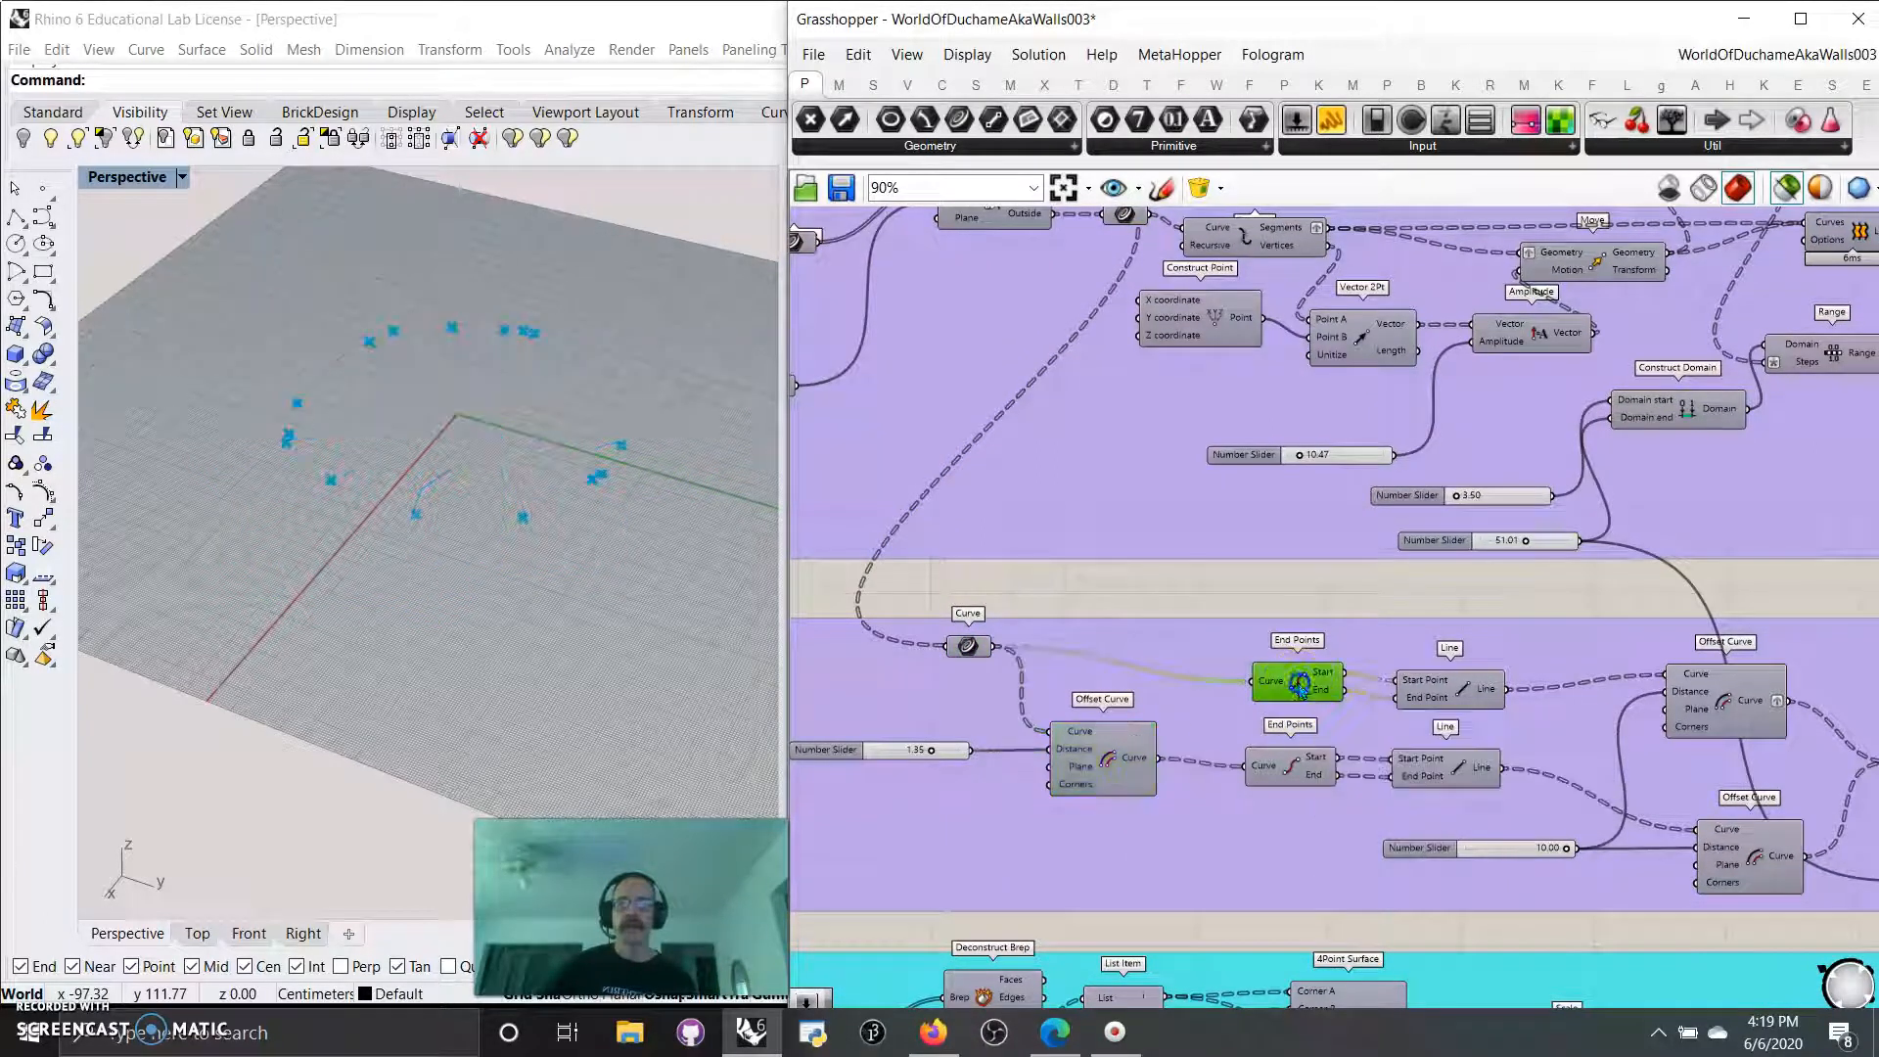
pyautogui.click(1285, 773)
# Preview the two Line components drawn between the curve end points in the inner-wall group.
pyautogui.moveTo(1571, 684); pyautogui.dragTo(1459, 642, button='right')
pyautogui.click(1363, 651)
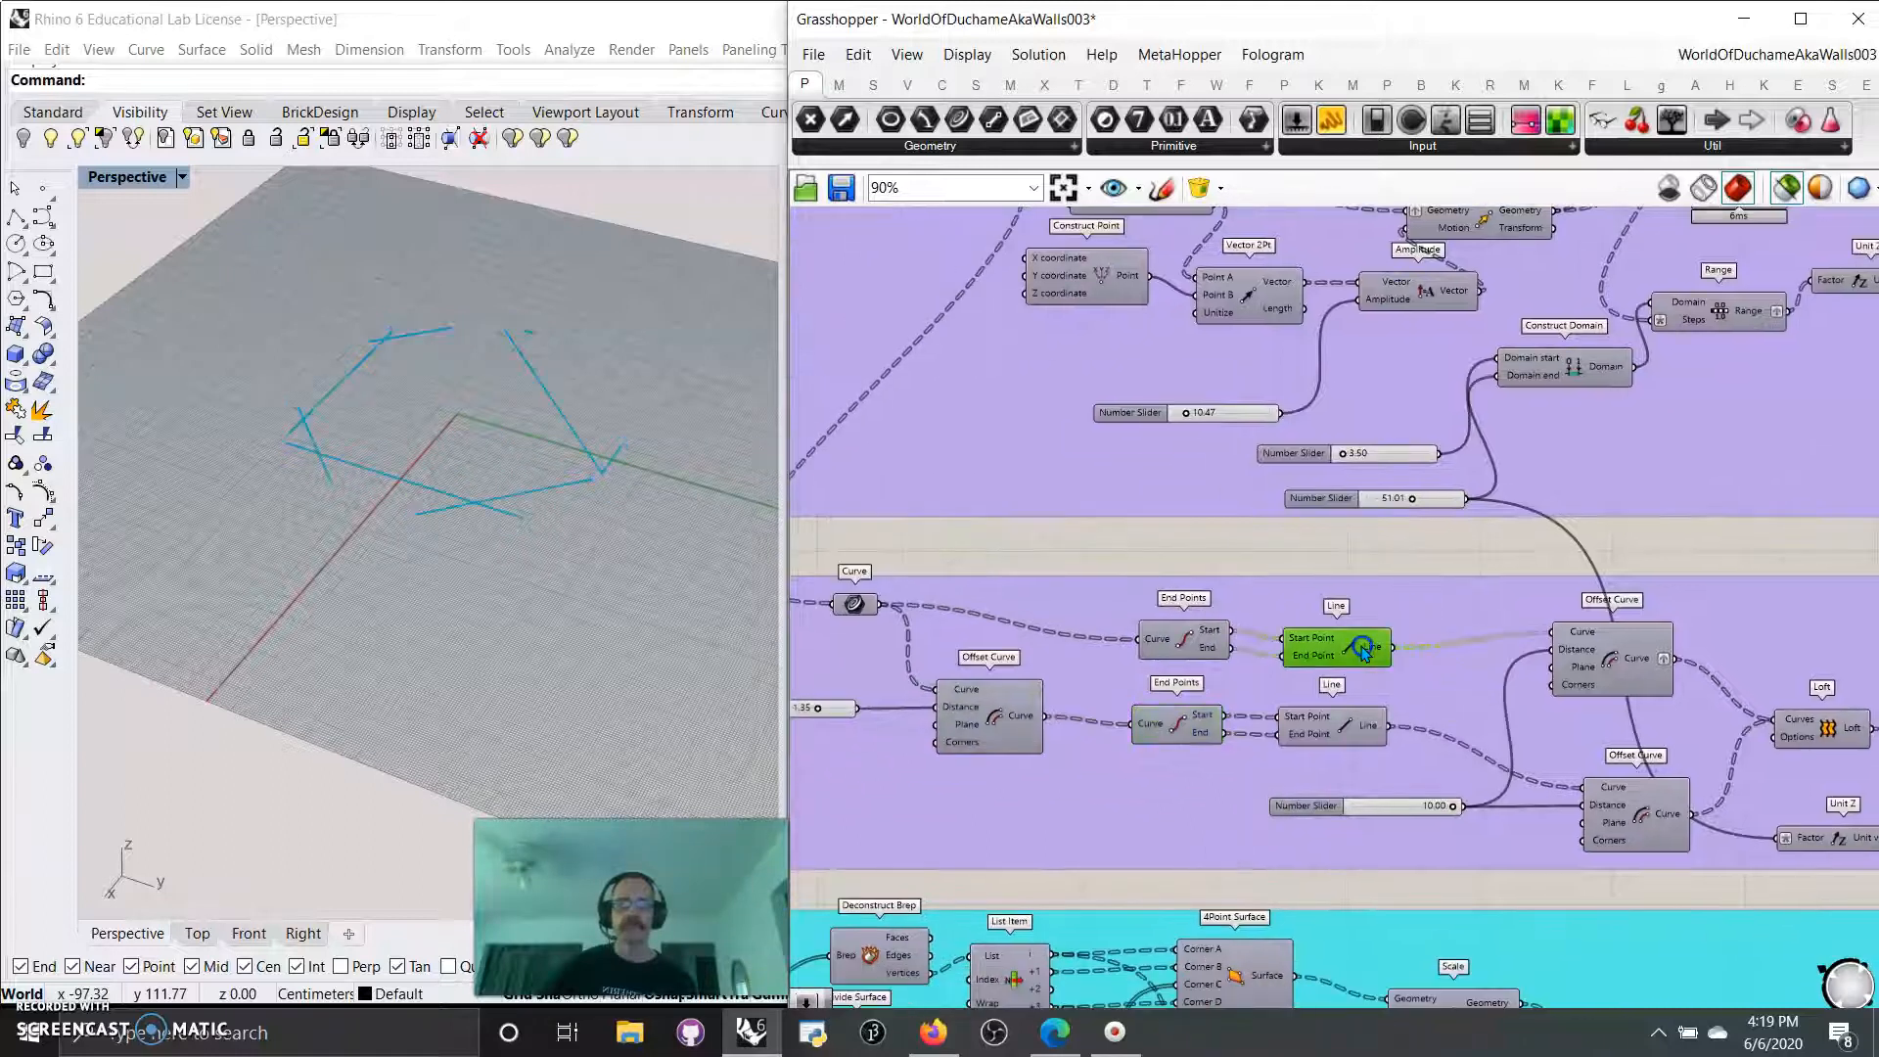
pyautogui.click(1341, 729)
pyautogui.moveTo(1462, 707); pyautogui.dragTo(1321, 683, button='right')
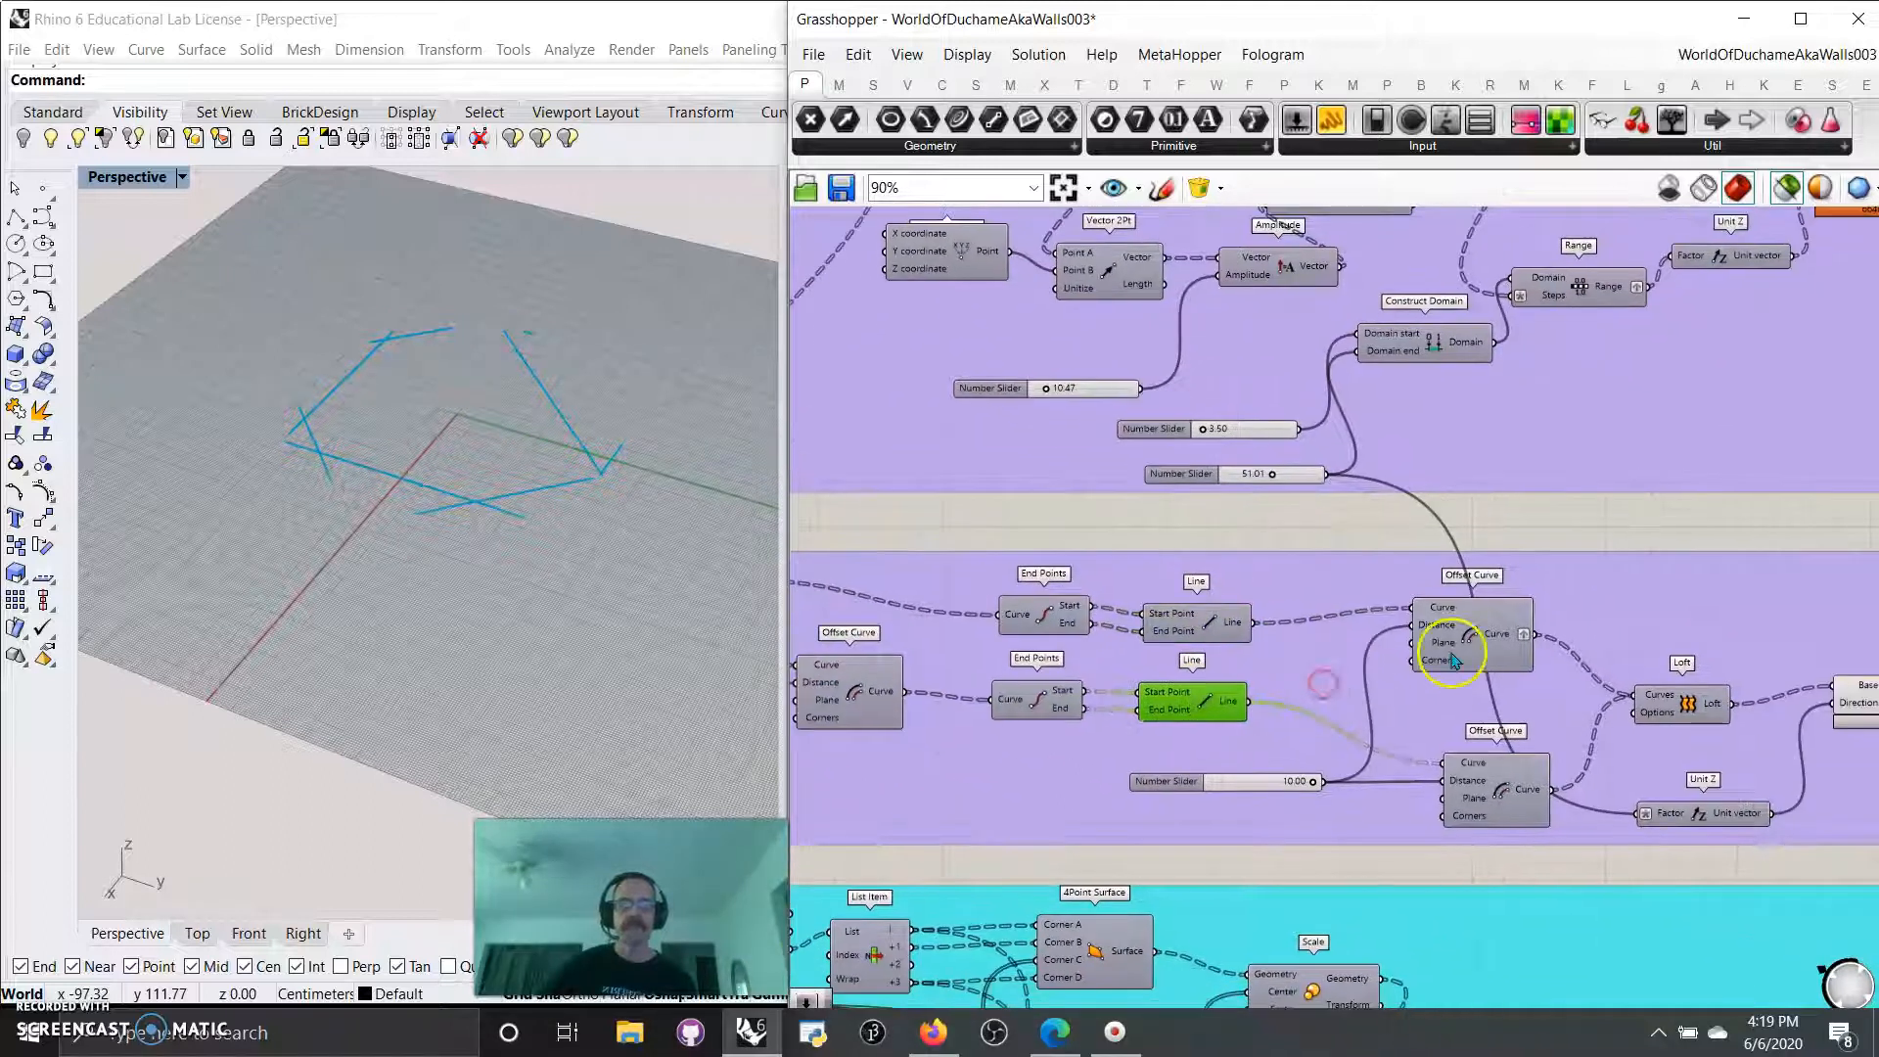
# Preview the last two Offset Curve components, the Loft and the Extrude that build the inner walls.
pyautogui.click(1463, 643)
pyautogui.click(1475, 793)
pyautogui.moveTo(1635, 757); pyautogui.dragTo(1314, 667, button='right')
pyautogui.click(1430, 637)
pyautogui.click(1512, 636)
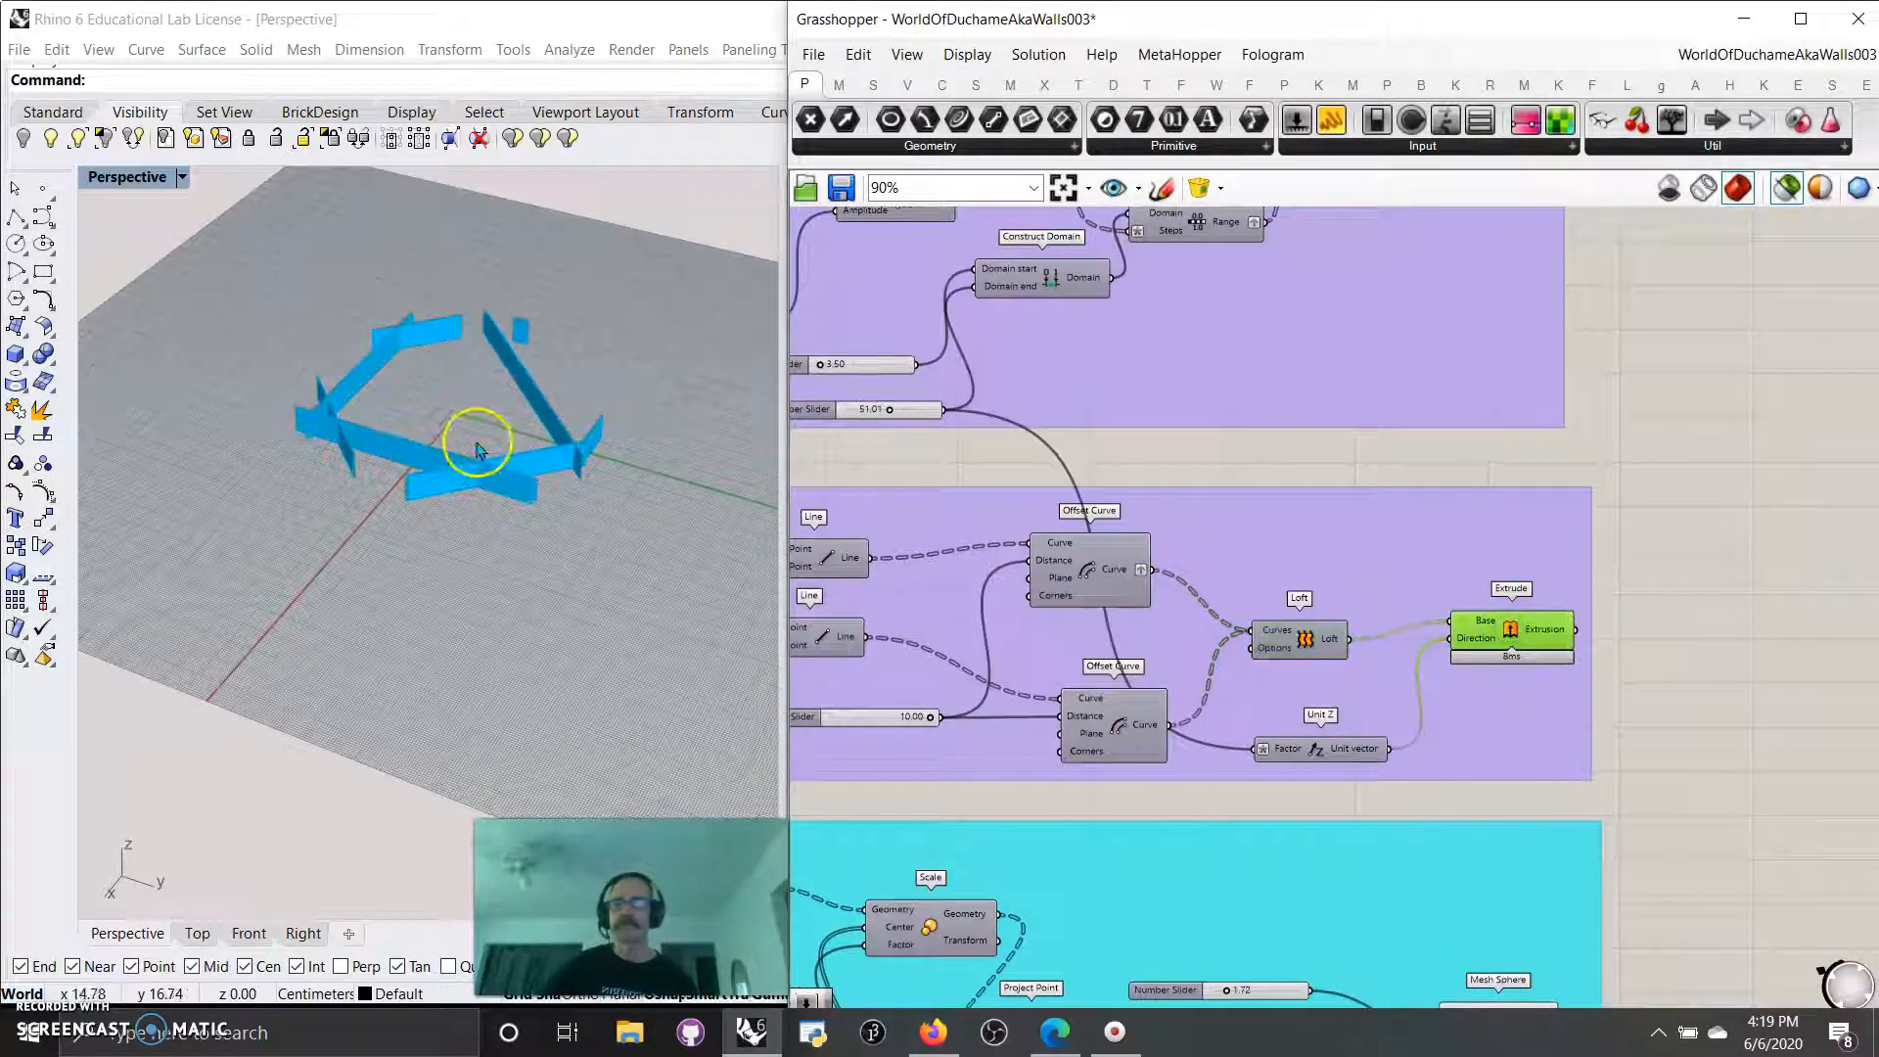
# Vary the inner-wall offset sliders, ending at 10.00 for the two line offsets and 2.00 for the first Offset Curve.
pyautogui.moveTo(498, 591); pyautogui.dragTo(430, 557, button='right')
pyautogui.moveTo(991, 766); pyautogui.dragTo(1115, 762, button='right')
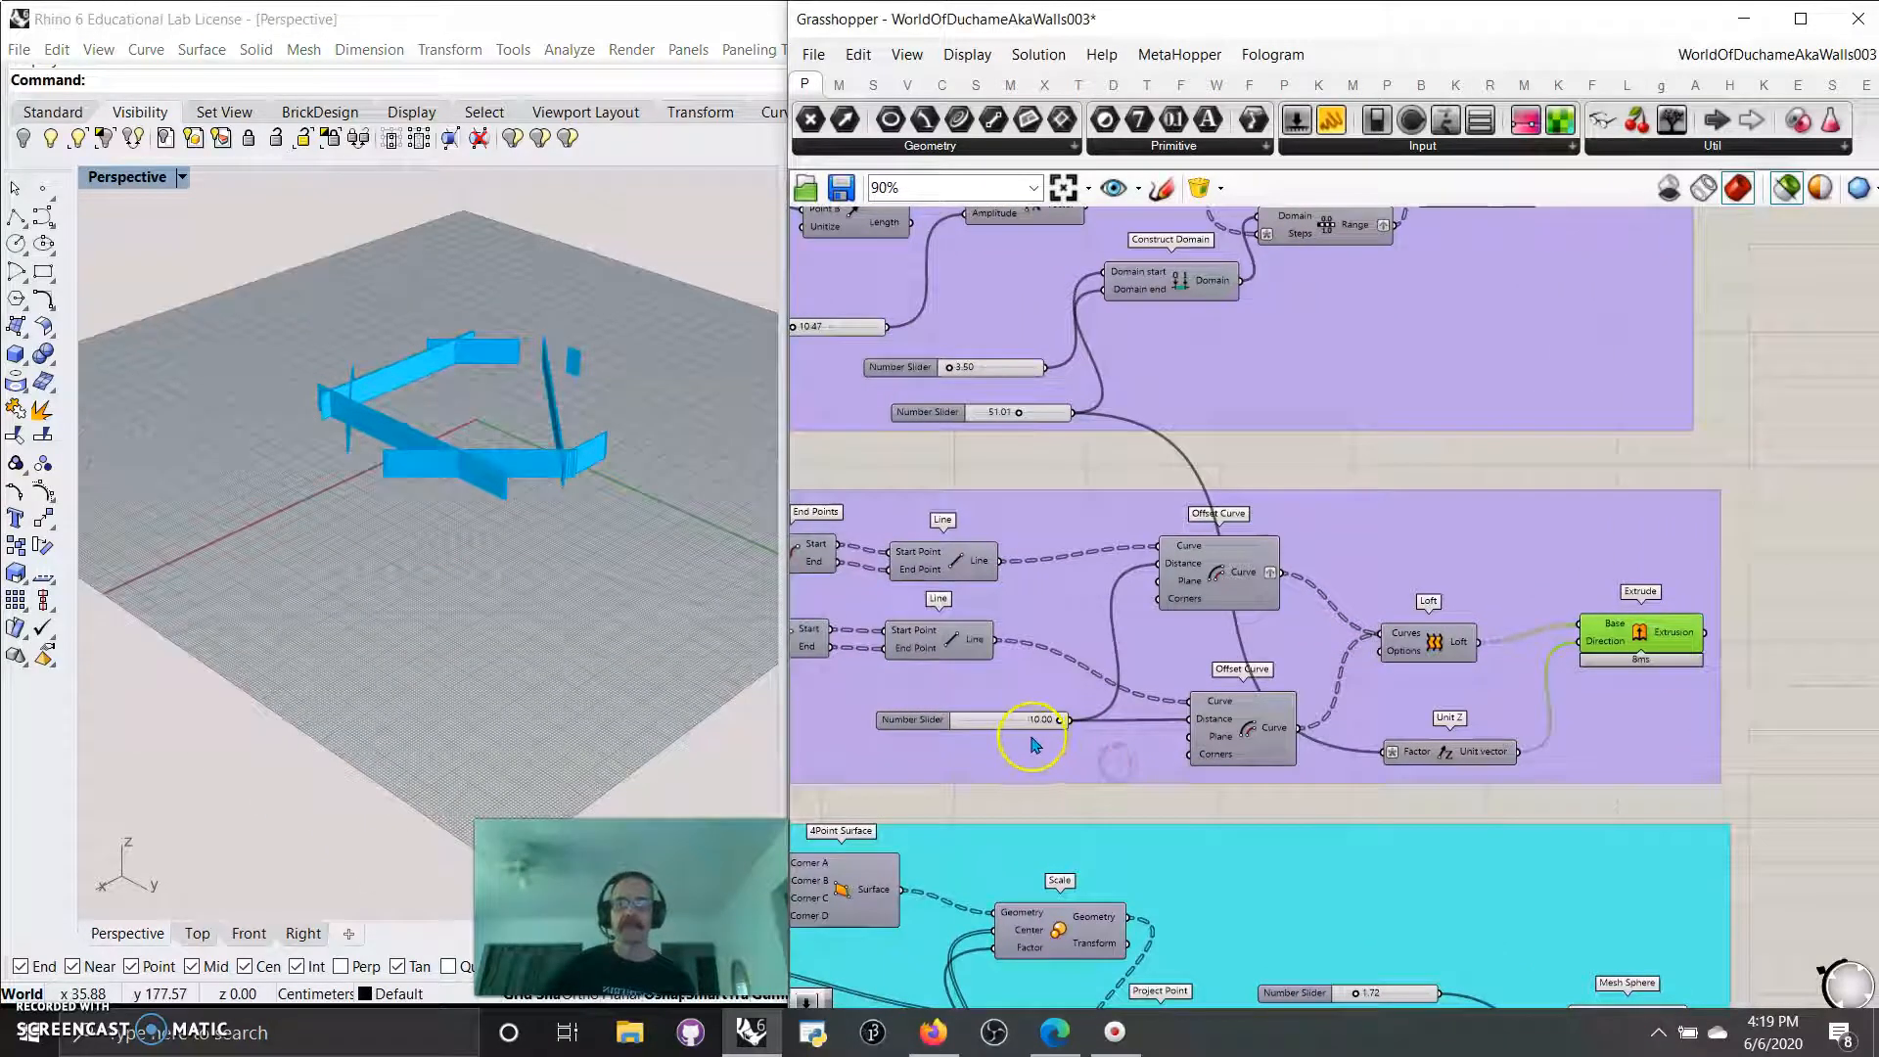
pyautogui.moveTo(1058, 721)
pyautogui.mouseDown()
pyautogui.moveTo(895, 727)
pyautogui.moveTo(1078, 735)
pyautogui.mouseUp()
pyautogui.moveTo(945, 759); pyautogui.dragTo(1267, 790, button='right')
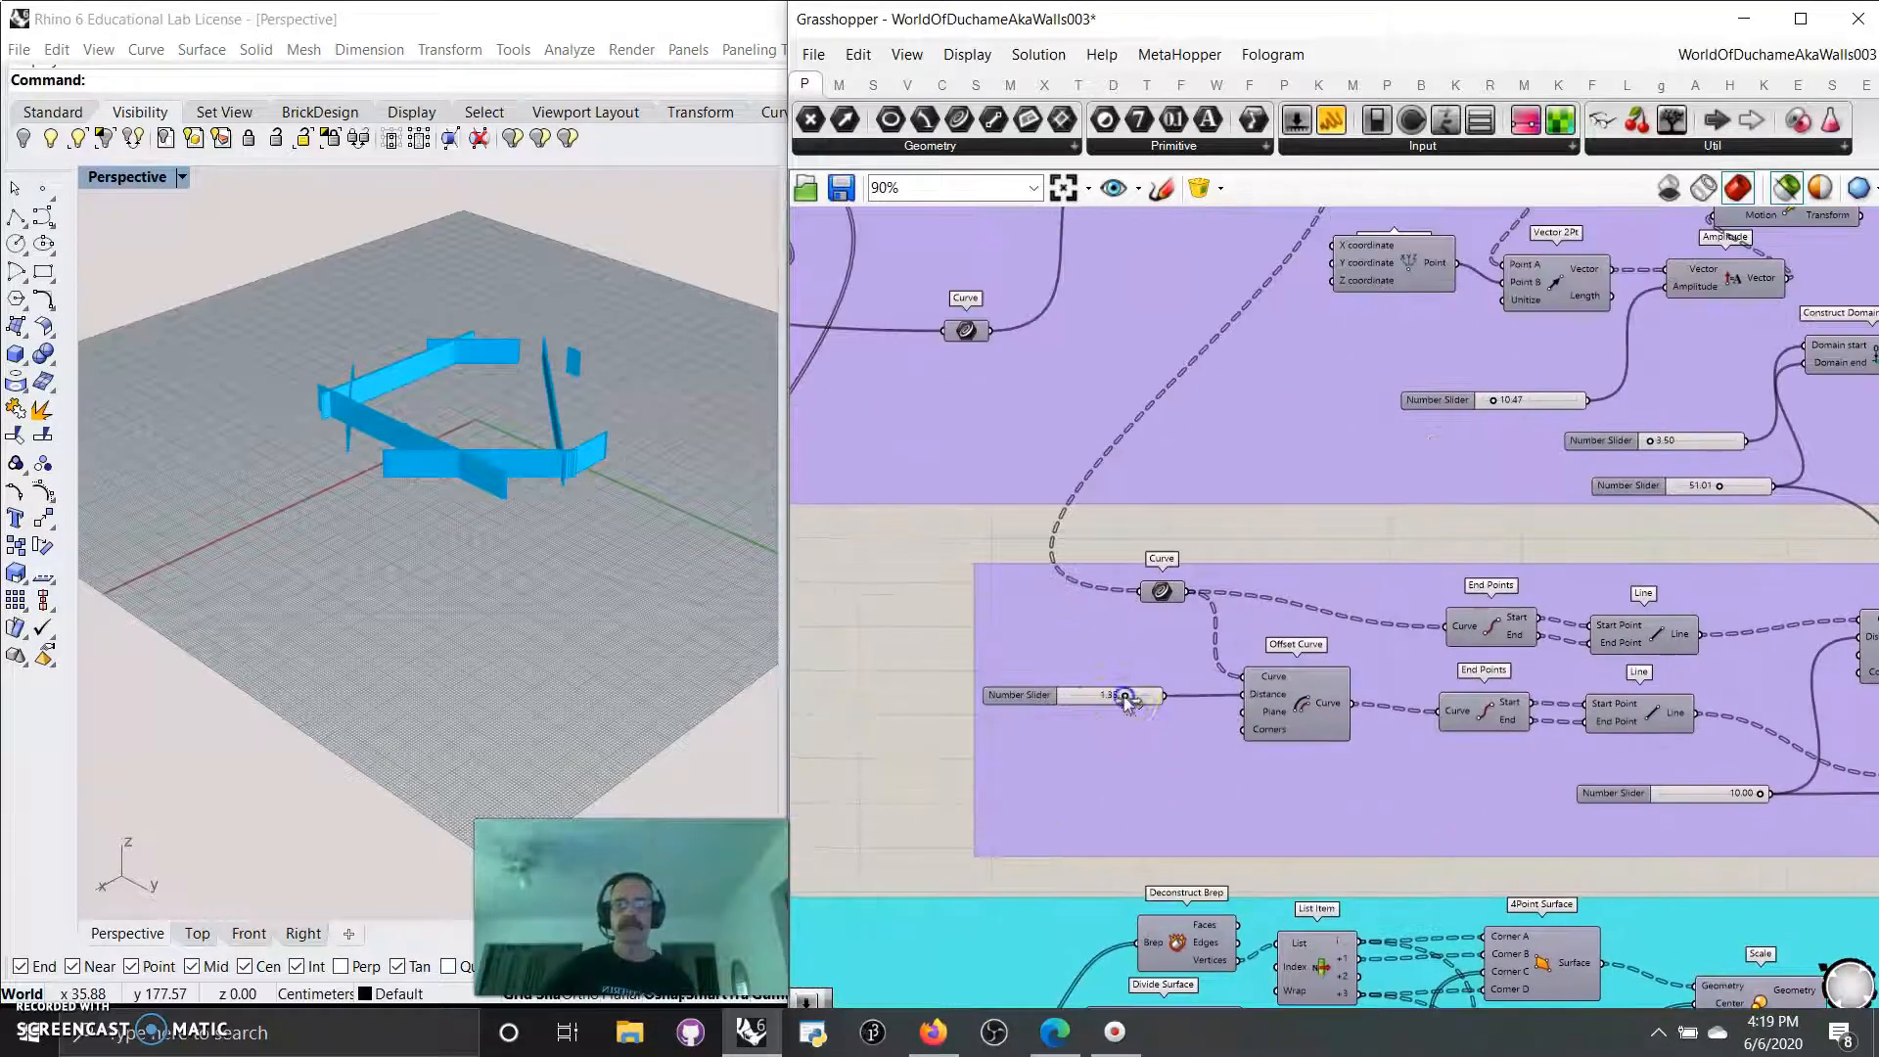
pyautogui.moveTo(1073, 717)
pyautogui.mouseDown()
pyautogui.moveTo(1048, 714)
pyautogui.moveTo(1110, 714)
pyautogui.mouseUp()
# Switch off selected-only preview and highlight the inner-wall Extrude within the complete wall layout.
pyautogui.scroll(-4, 1175, 753)
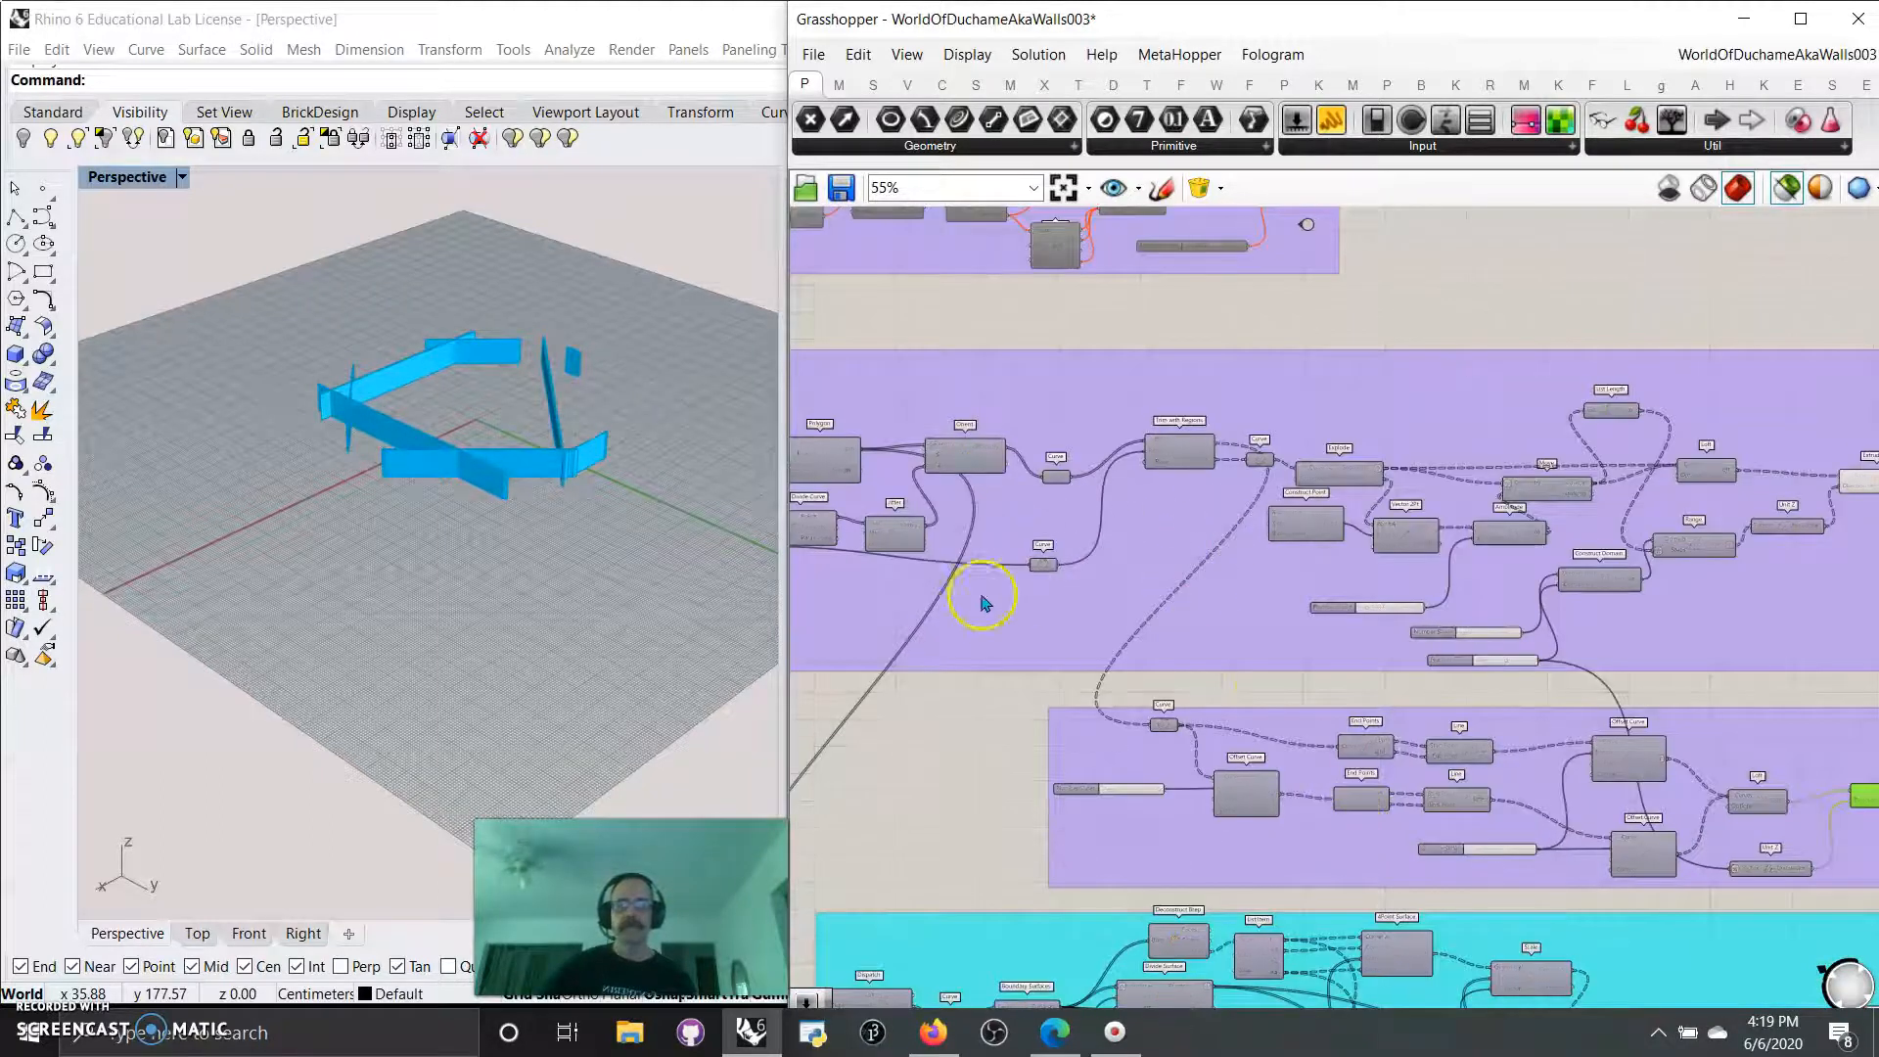
pyautogui.moveTo(996, 667); pyautogui.dragTo(1191, 679, button='right')
pyautogui.moveTo(1287, 627); pyautogui.dragTo(869, 548, button='right')
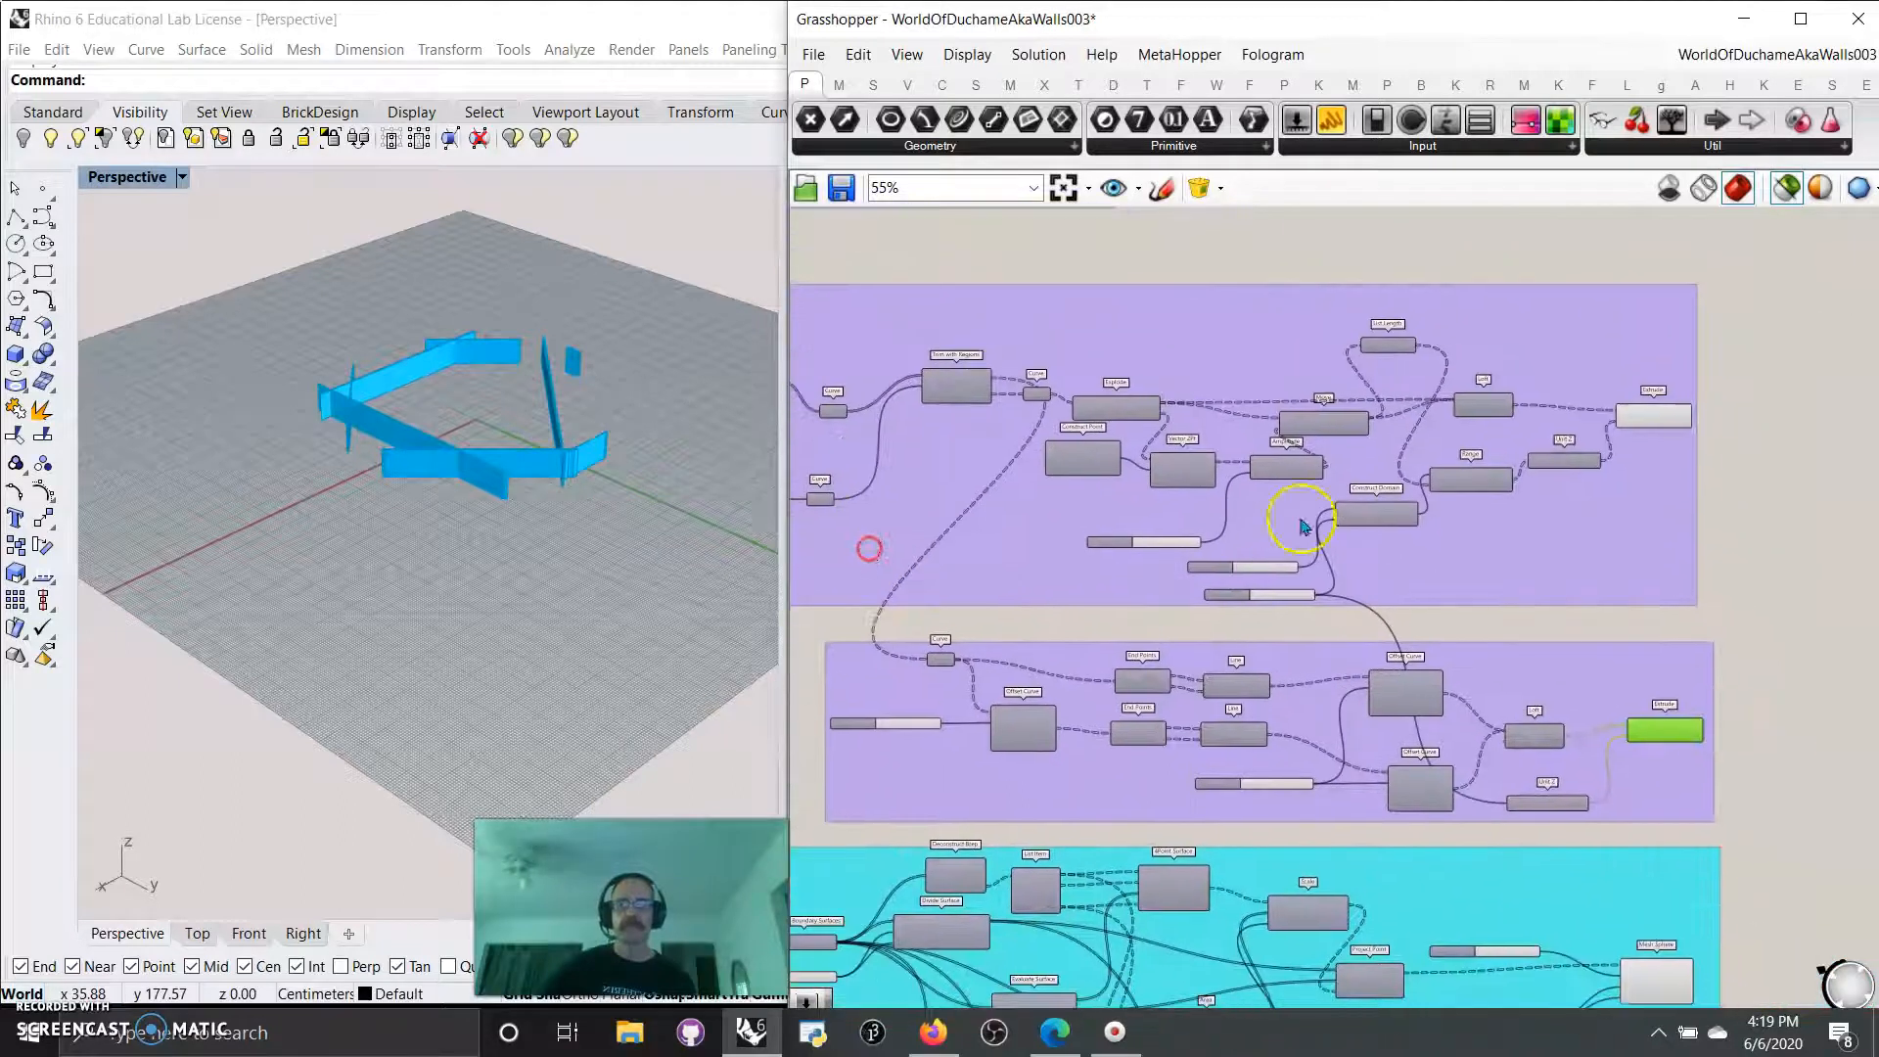
pyautogui.click(1657, 420)
pyautogui.click(1776, 705)
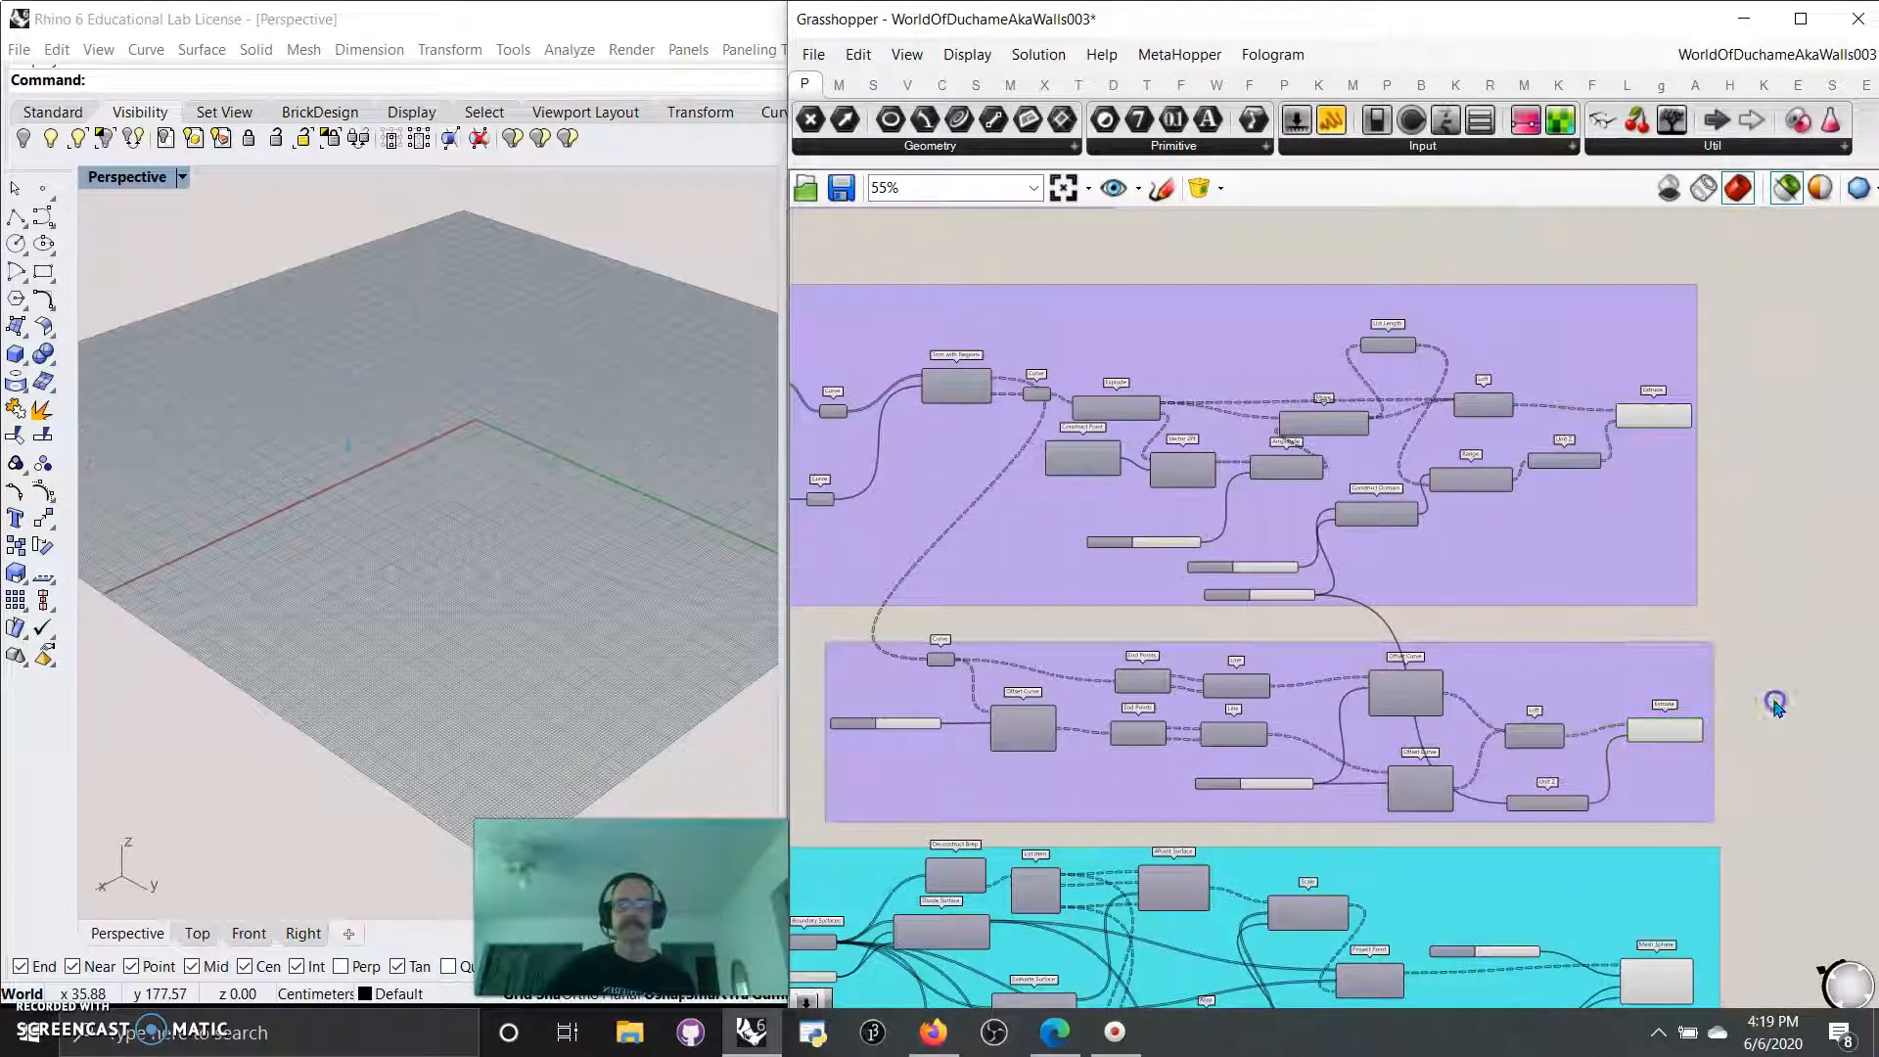
pyautogui.click(1837, 204)
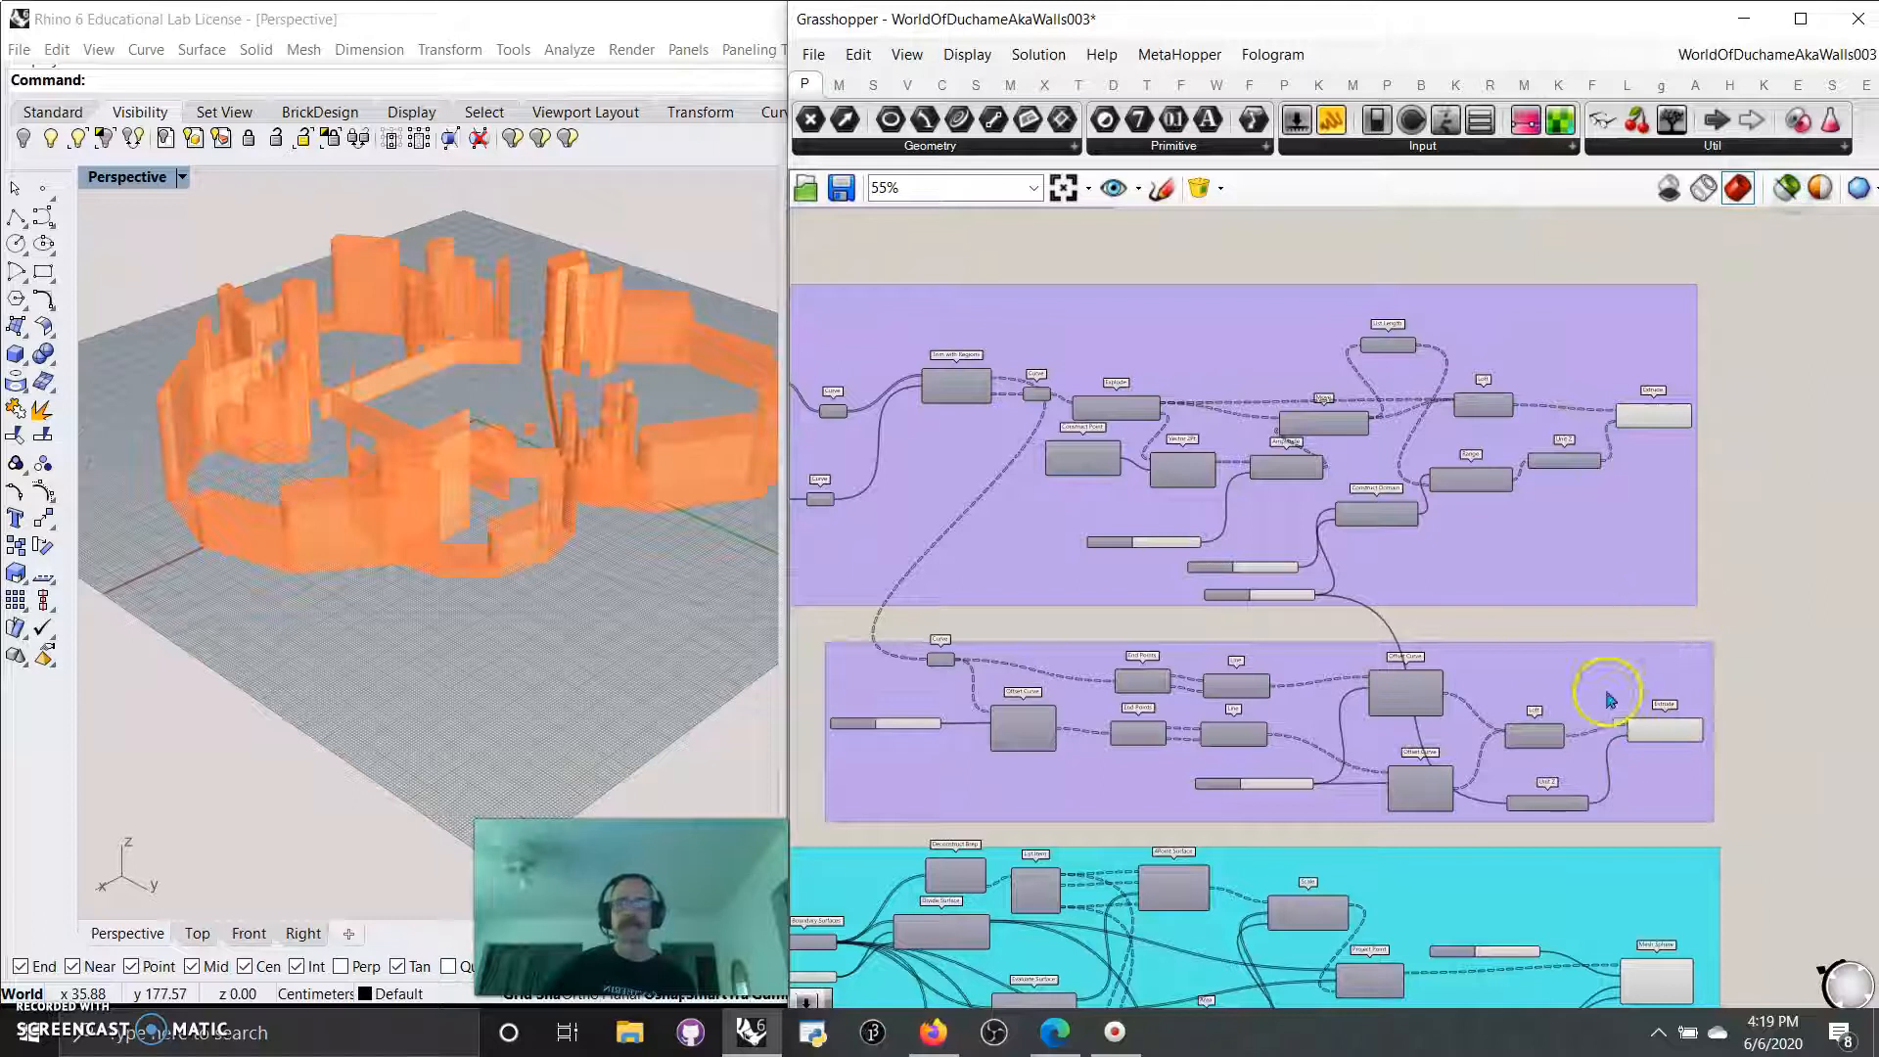
pyautogui.click(1666, 730)
# Trace the input of the cyan group's Dispatch back to the Polygon feeding Orient and preview only that Polygon.
pyautogui.moveTo(1736, 830); pyautogui.dragTo(1770, 460, button='right')
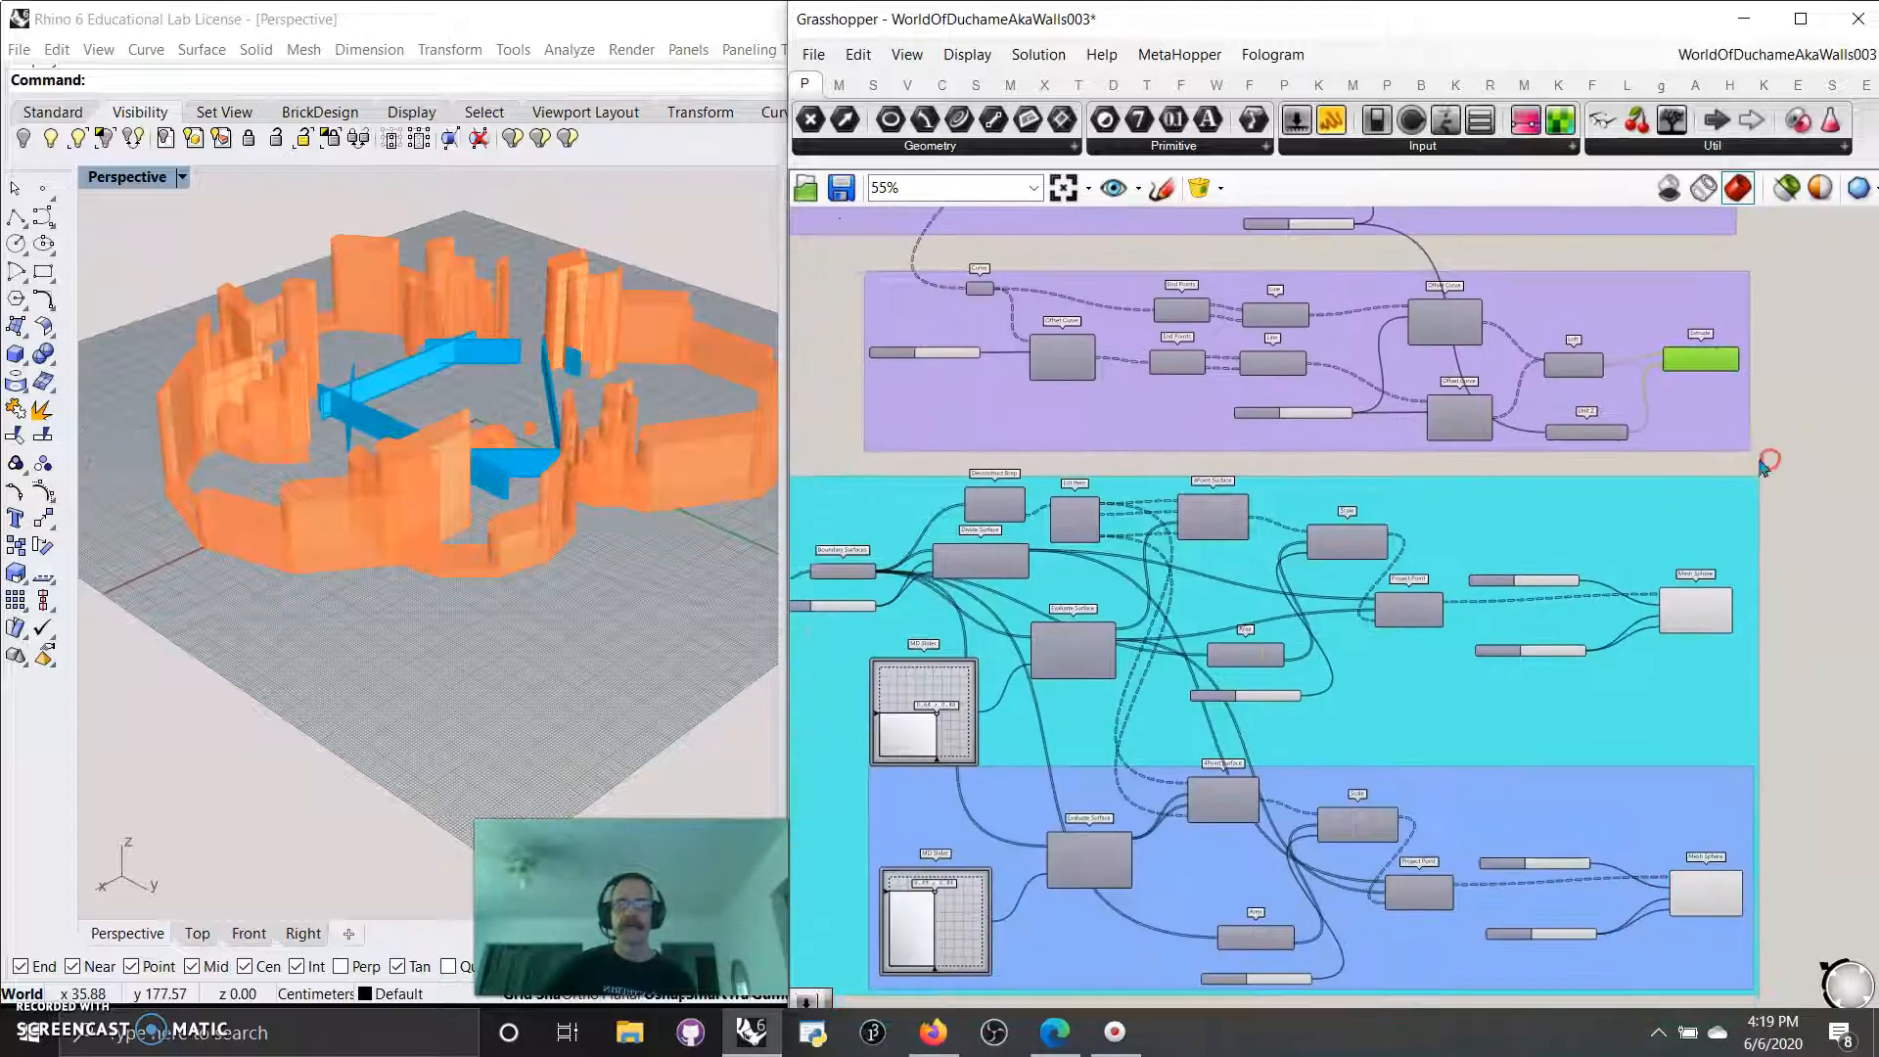
pyautogui.scroll(-2, 1223, 666)
pyautogui.moveTo(1230, 717); pyautogui.dragTo(1309, 749, button='right')
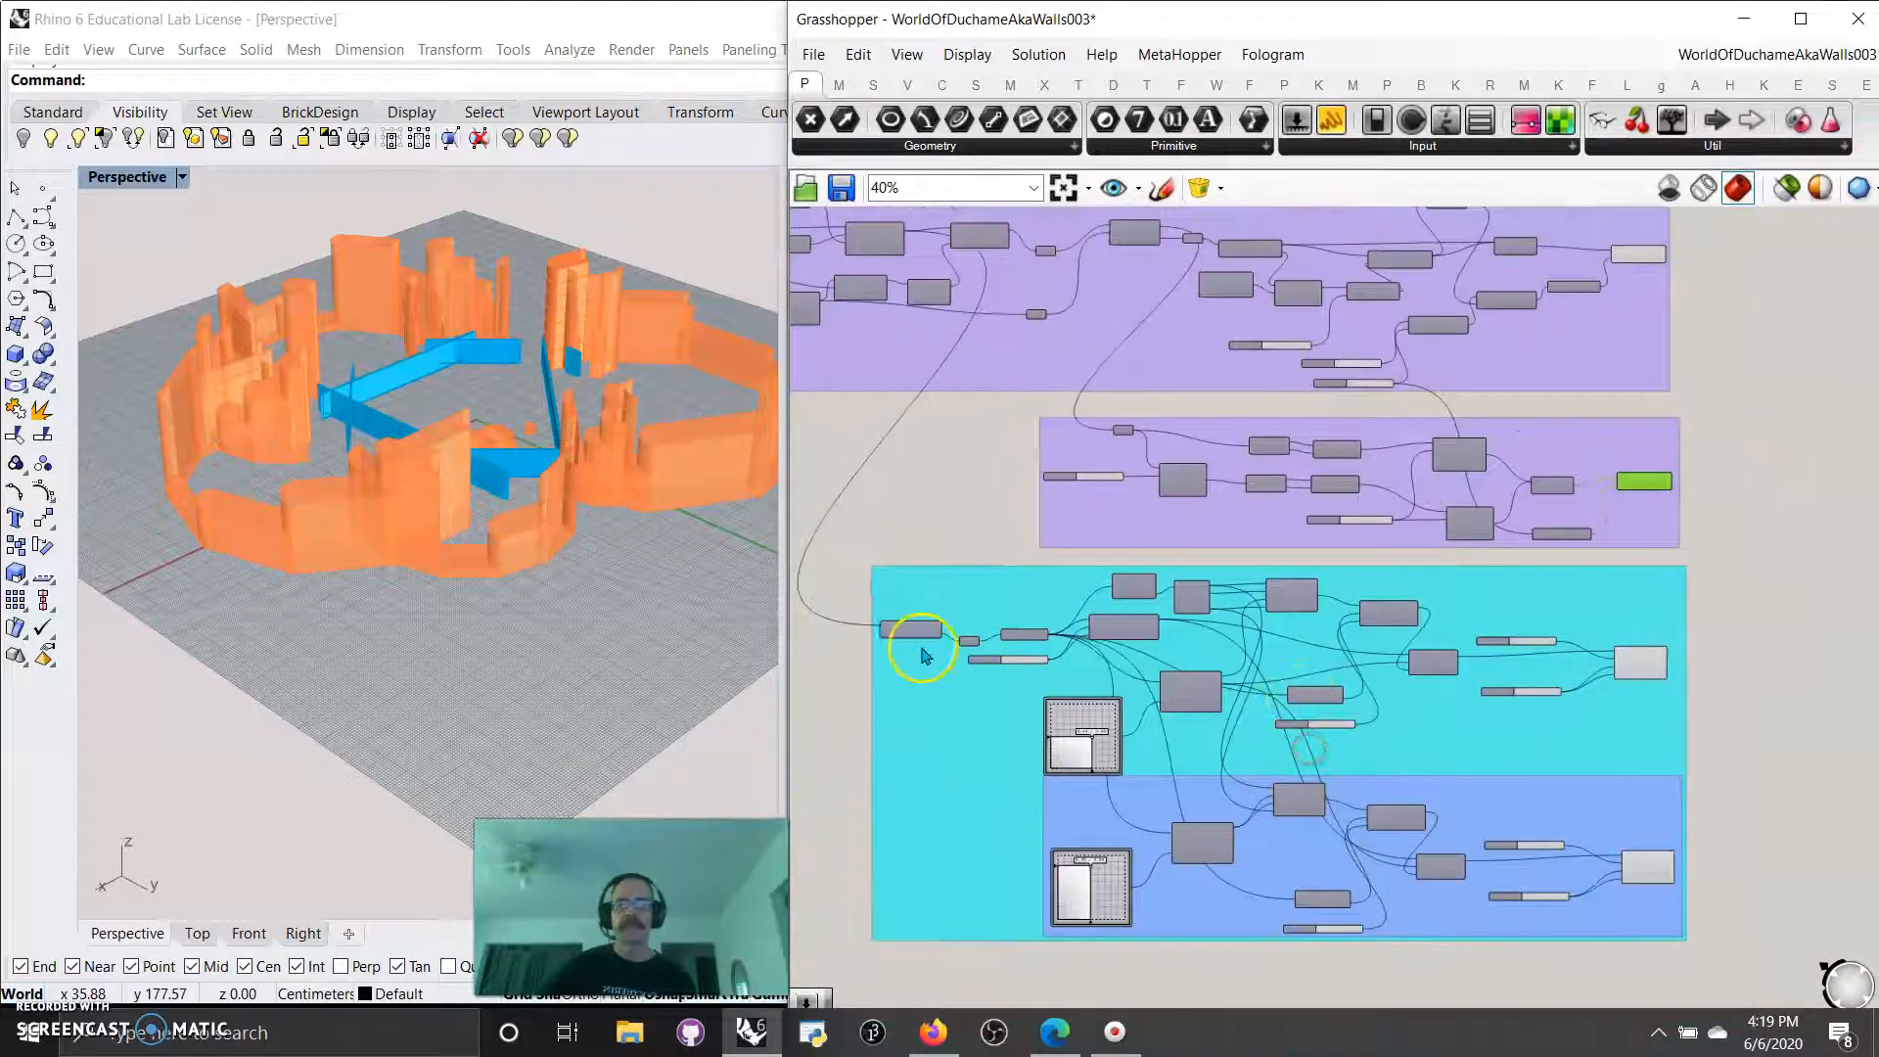
pyautogui.scroll(5, 893, 640)
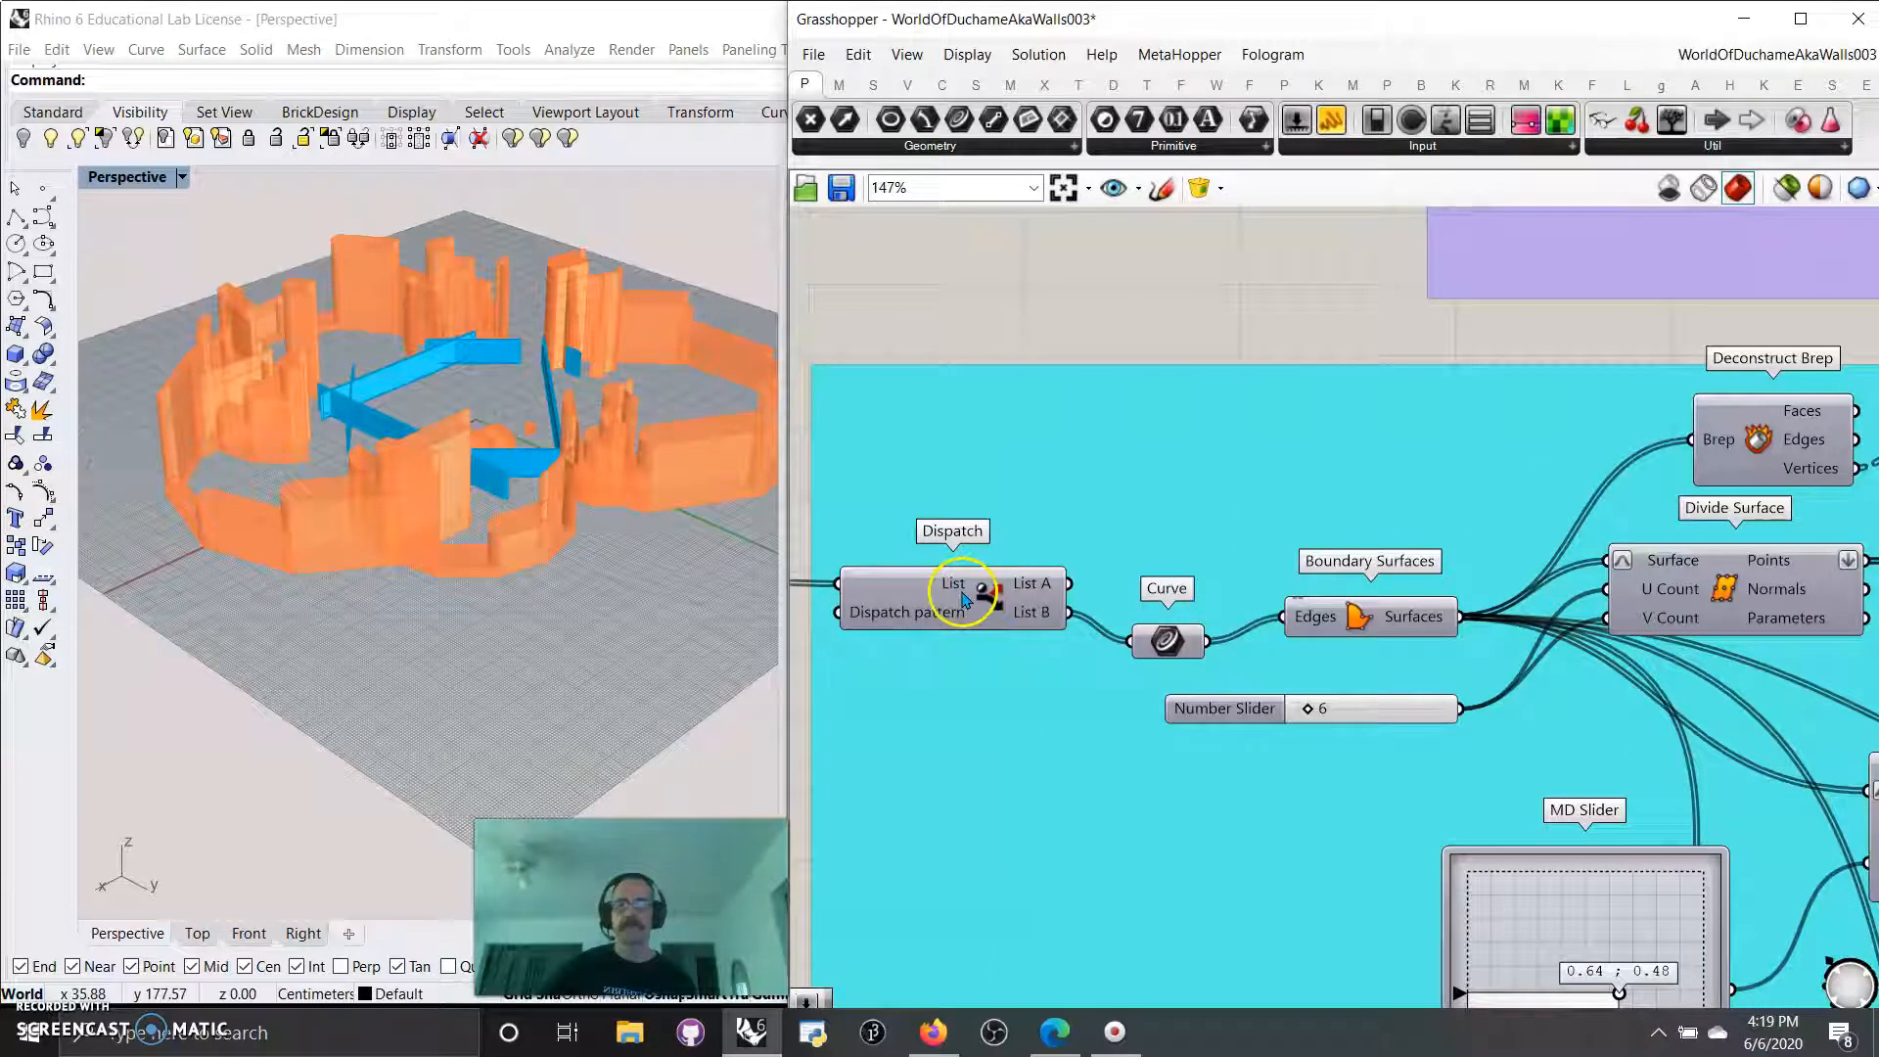
pyautogui.moveTo(957, 413); pyautogui.dragTo(1299, 811, button='right')
pyautogui.scroll(-4, 1378, 695)
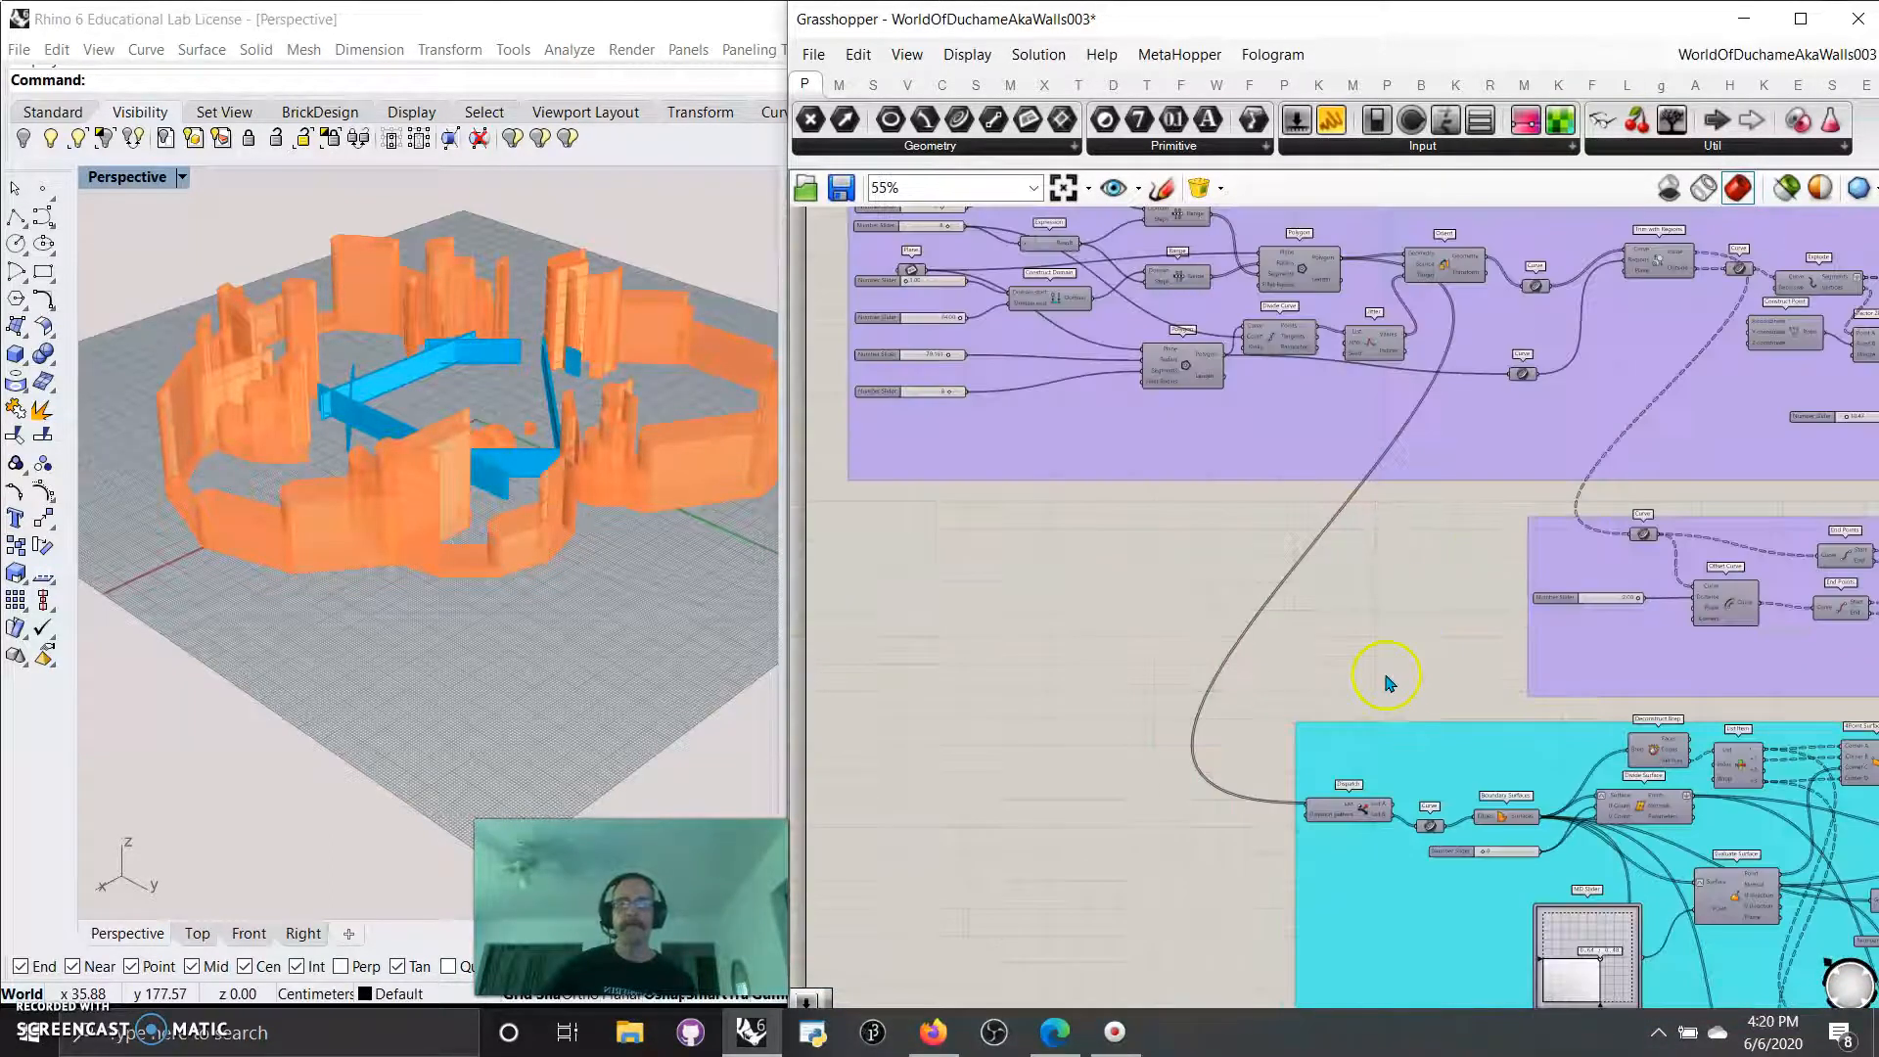
pyautogui.moveTo(1473, 506); pyautogui.dragTo(1412, 722, button='right')
pyautogui.scroll(4, 1231, 479)
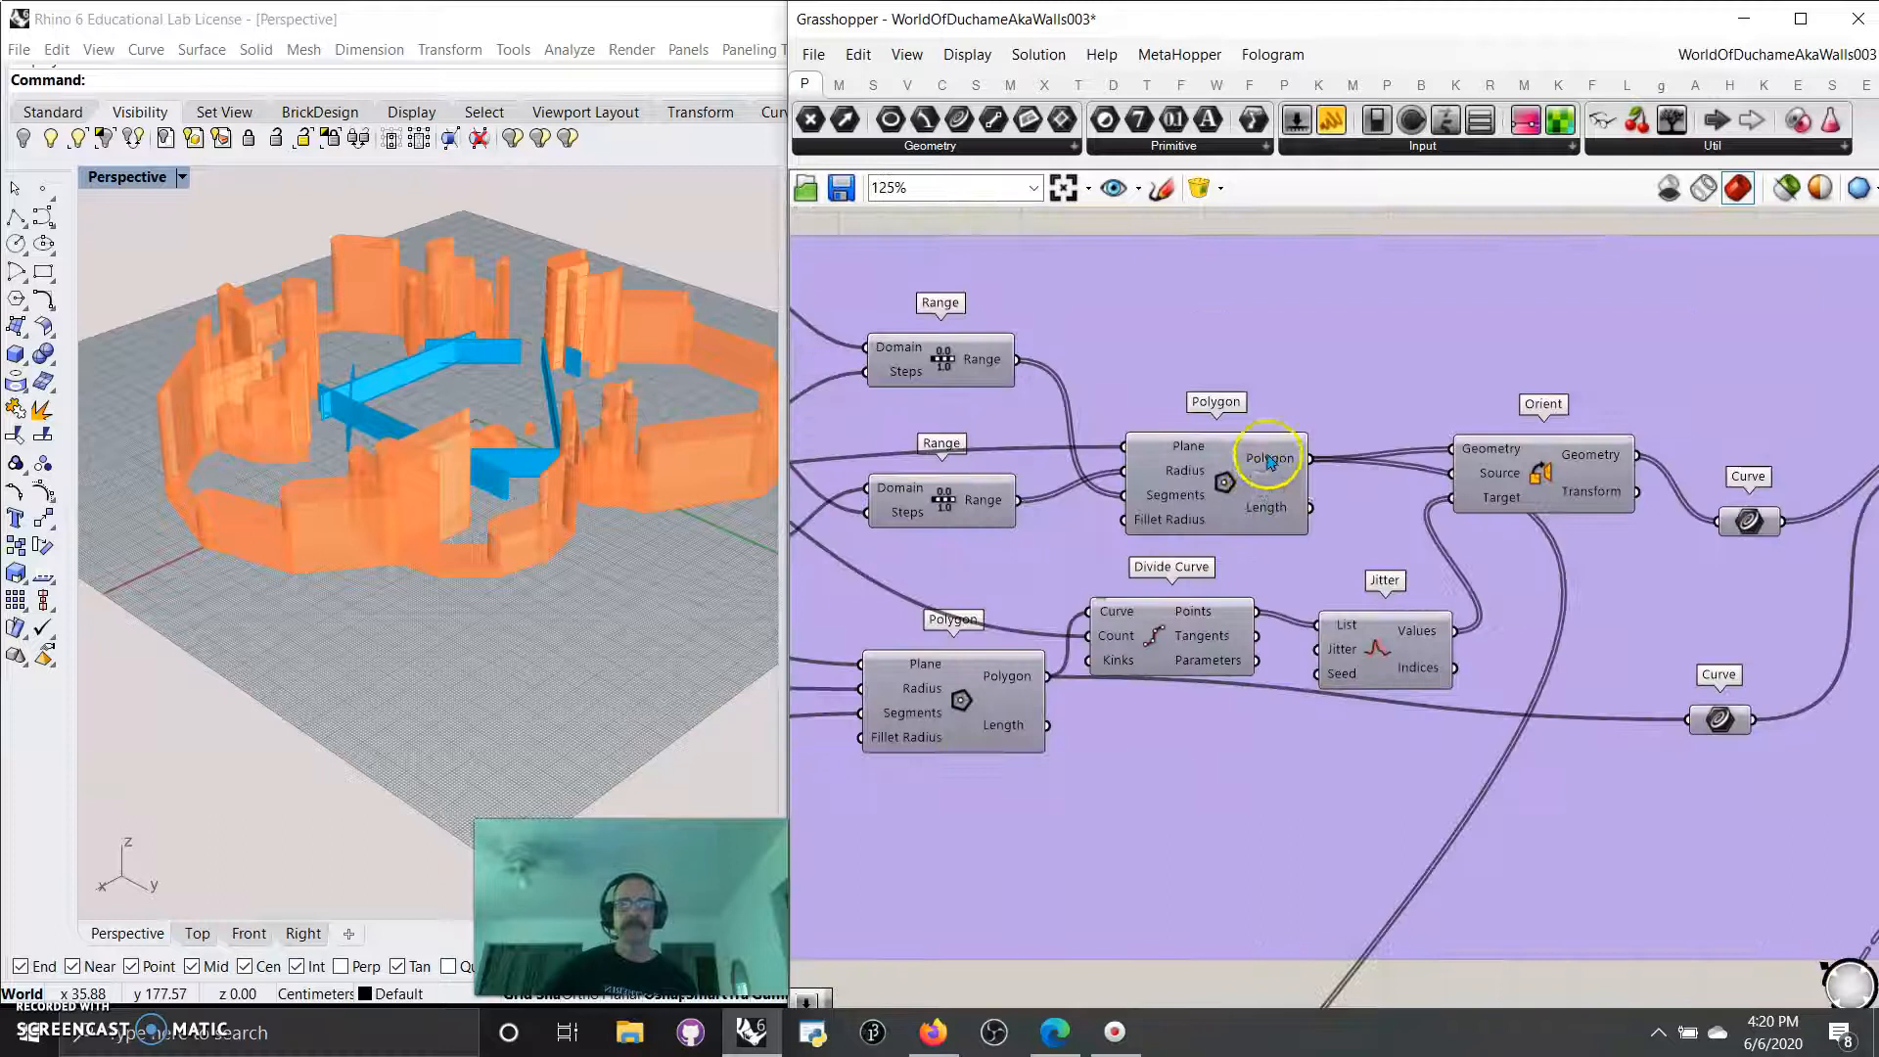
pyautogui.click(1226, 479)
pyautogui.click(1785, 189)
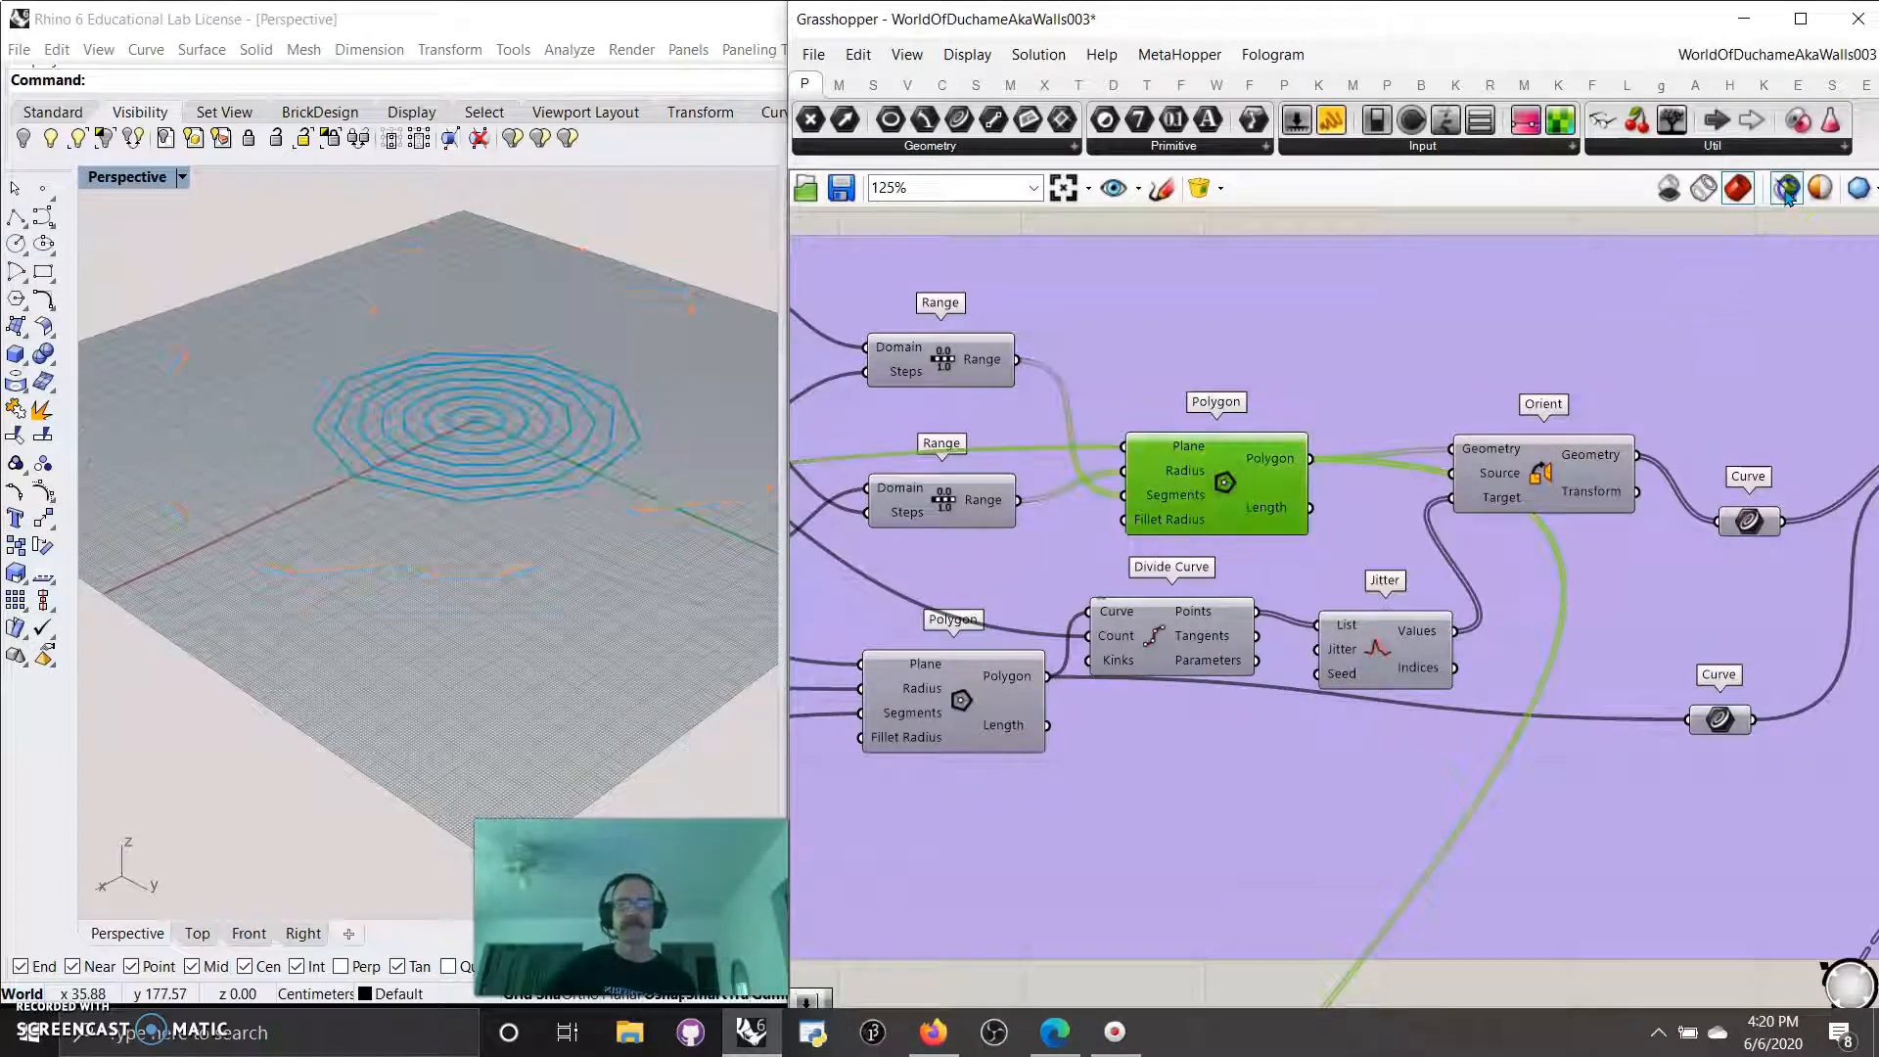
# Preview the Dispatch, Curve and Boundary Surfaces components at the start of the cyan group.
pyautogui.moveTo(1291, 873); pyautogui.dragTo(1189, 529, button='right')
pyautogui.moveTo(1119, 874); pyautogui.dragTo(1040, 491, button='right')
pyautogui.click(1212, 740)
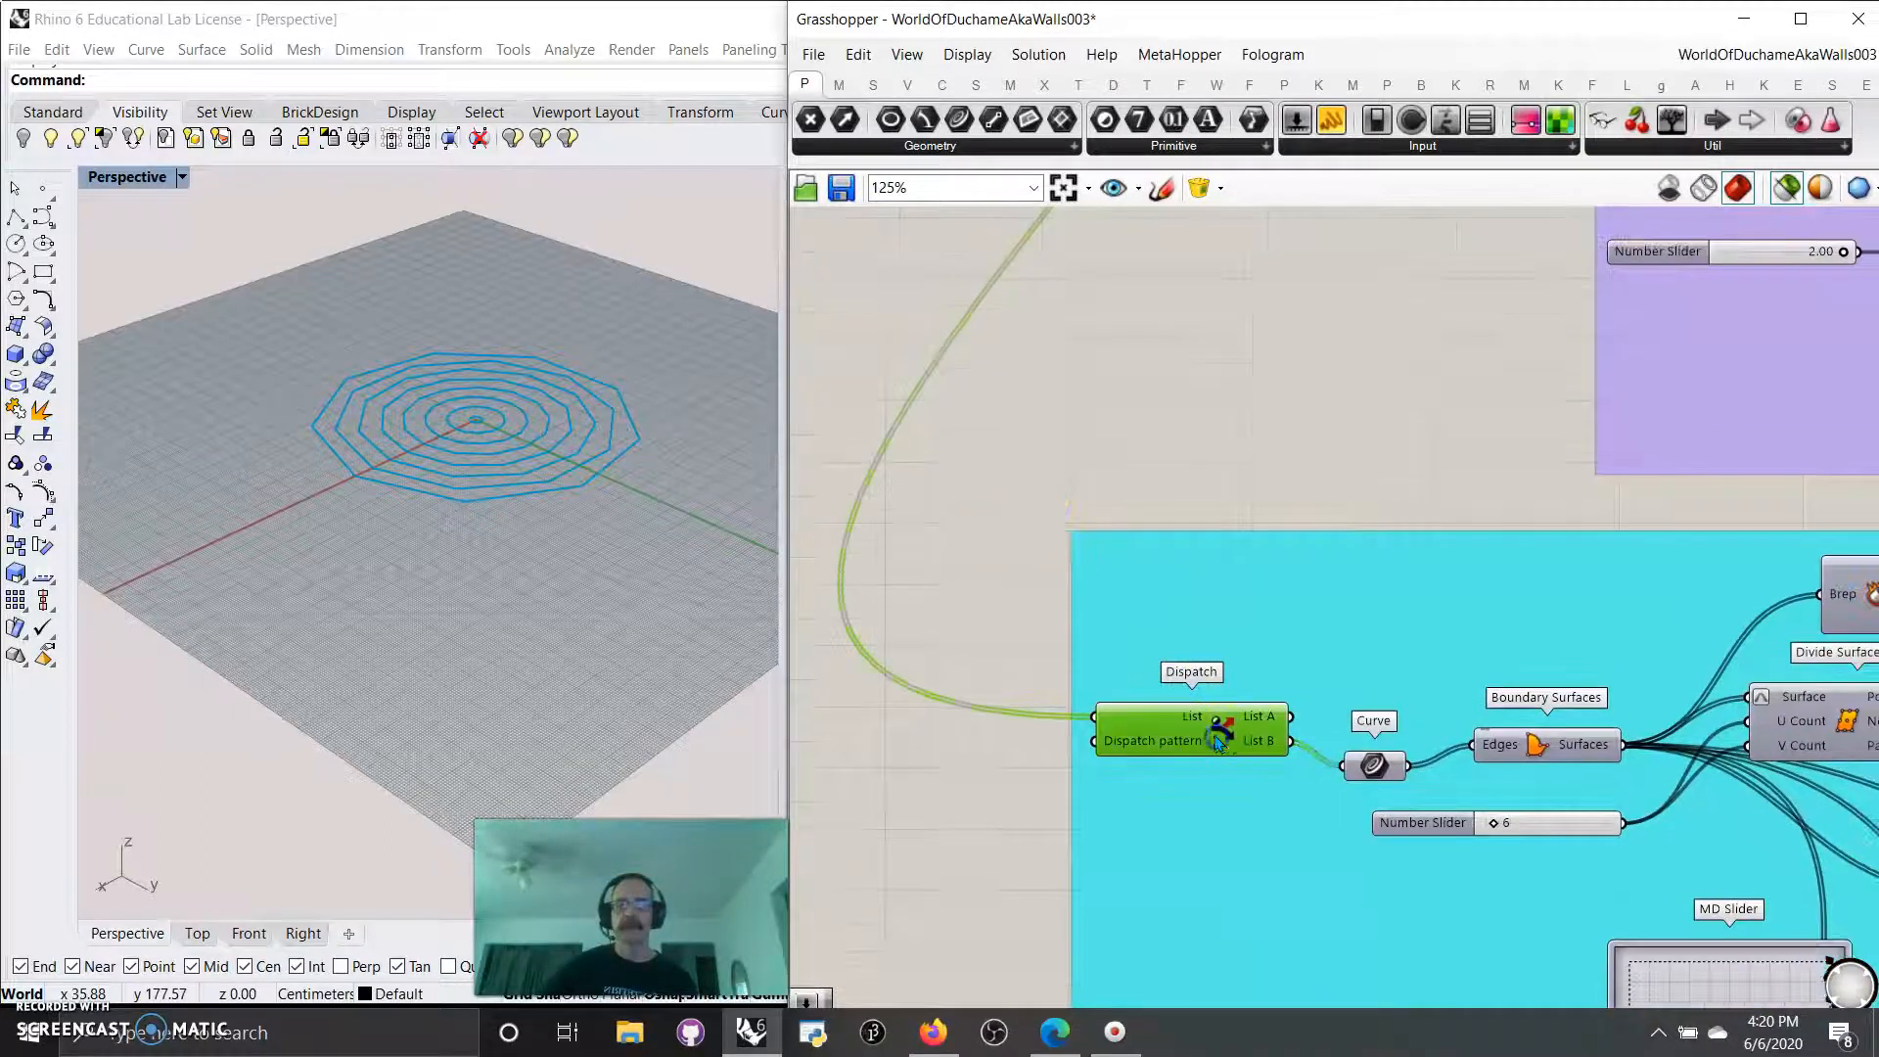
pyautogui.click(1375, 768)
pyautogui.moveTo(1359, 912); pyautogui.dragTo(1125, 833, button='right')
pyautogui.click(1296, 667)
# Preview the Deconstruct Brep and Divide Surface components fed by Boundary Surfaces, nudging Divide Surface slightly.
pyautogui.moveTo(1383, 892); pyautogui.dragTo(1126, 873, button='right')
pyautogui.click(1386, 499)
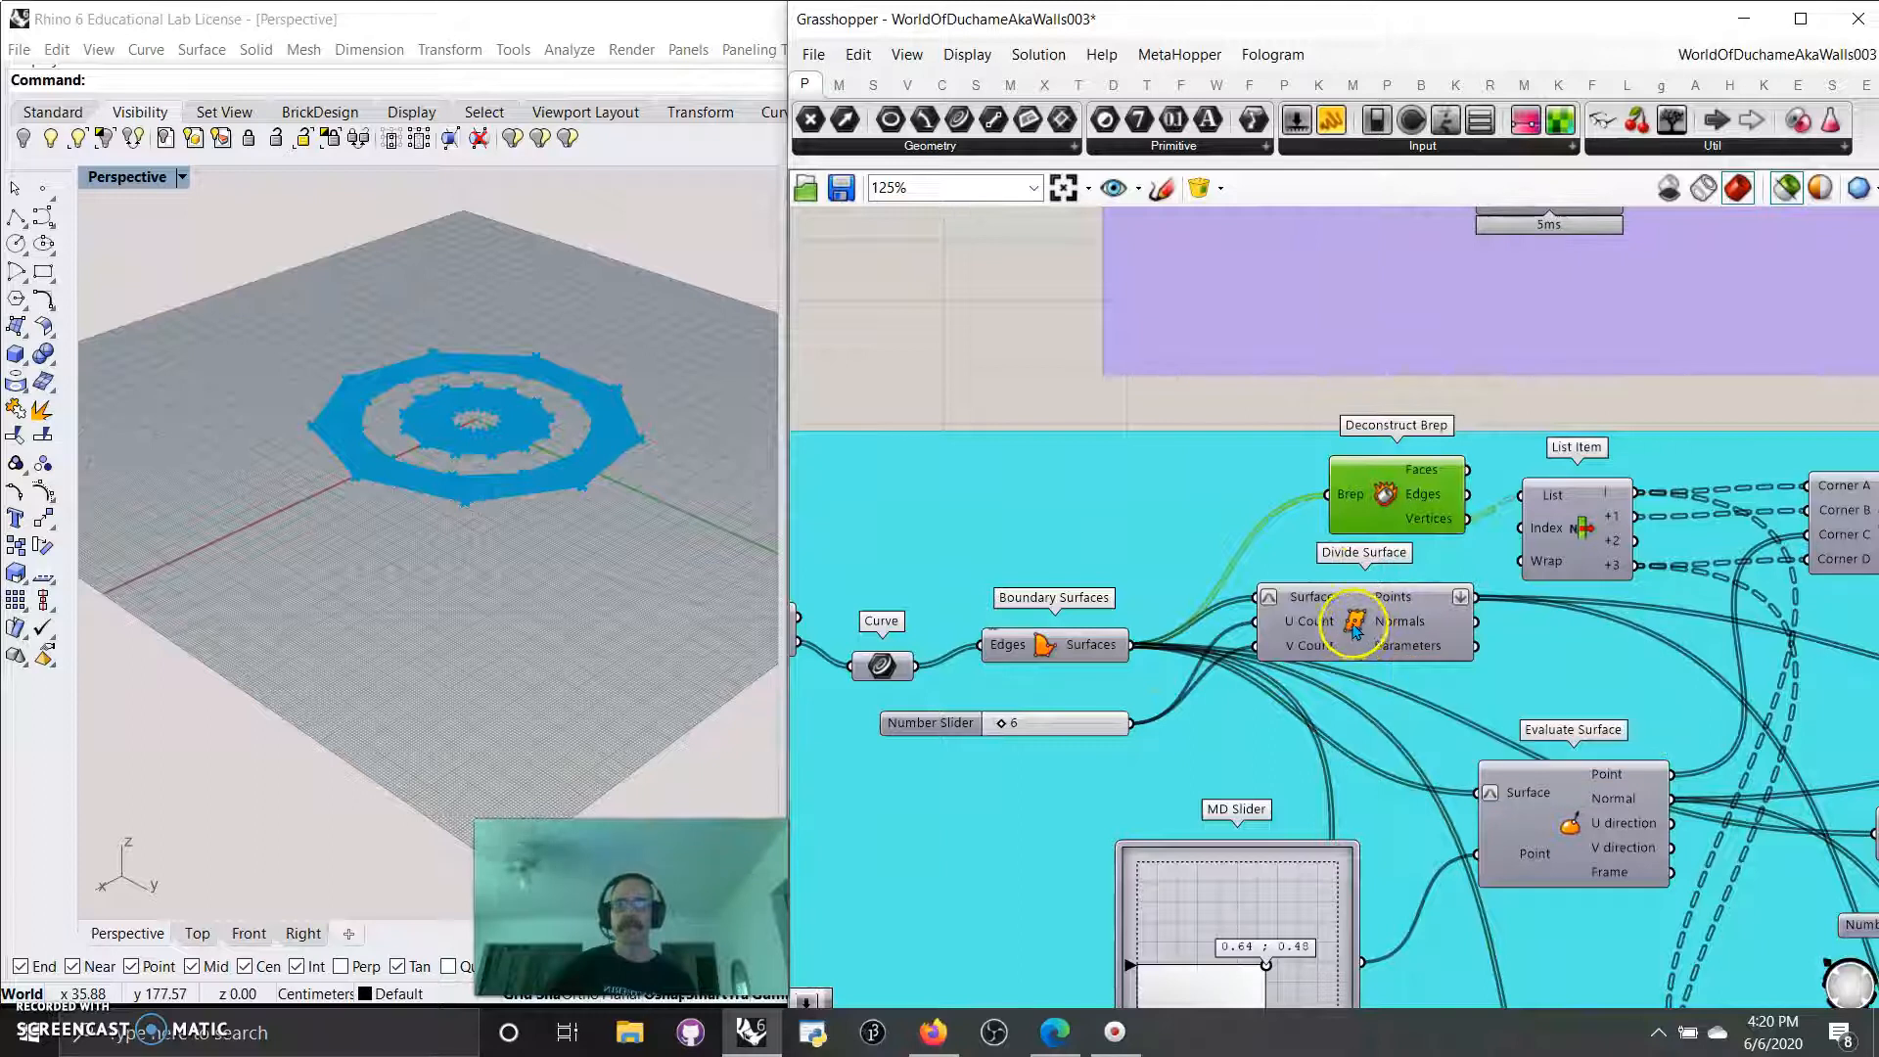
pyautogui.click(1358, 628)
pyautogui.moveTo(1358, 631); pyautogui.dragTo(1381, 641)
# Preview the cyan group's Evaluate Surface and shift its MD Slider point to about 0.83 ; 0.53.
pyautogui.moveTo(1380, 836); pyautogui.dragTo(1245, 687, button='right')
pyautogui.moveTo(1132, 820)
pyautogui.mouseDown()
pyautogui.moveTo(1099, 834)
pyautogui.moveTo(1141, 780)
pyautogui.moveTo(1086, 818)
pyautogui.moveTo(1132, 802)
pyautogui.mouseUp()
pyautogui.moveTo(1456, 687); pyautogui.dragTo(1446, 707)
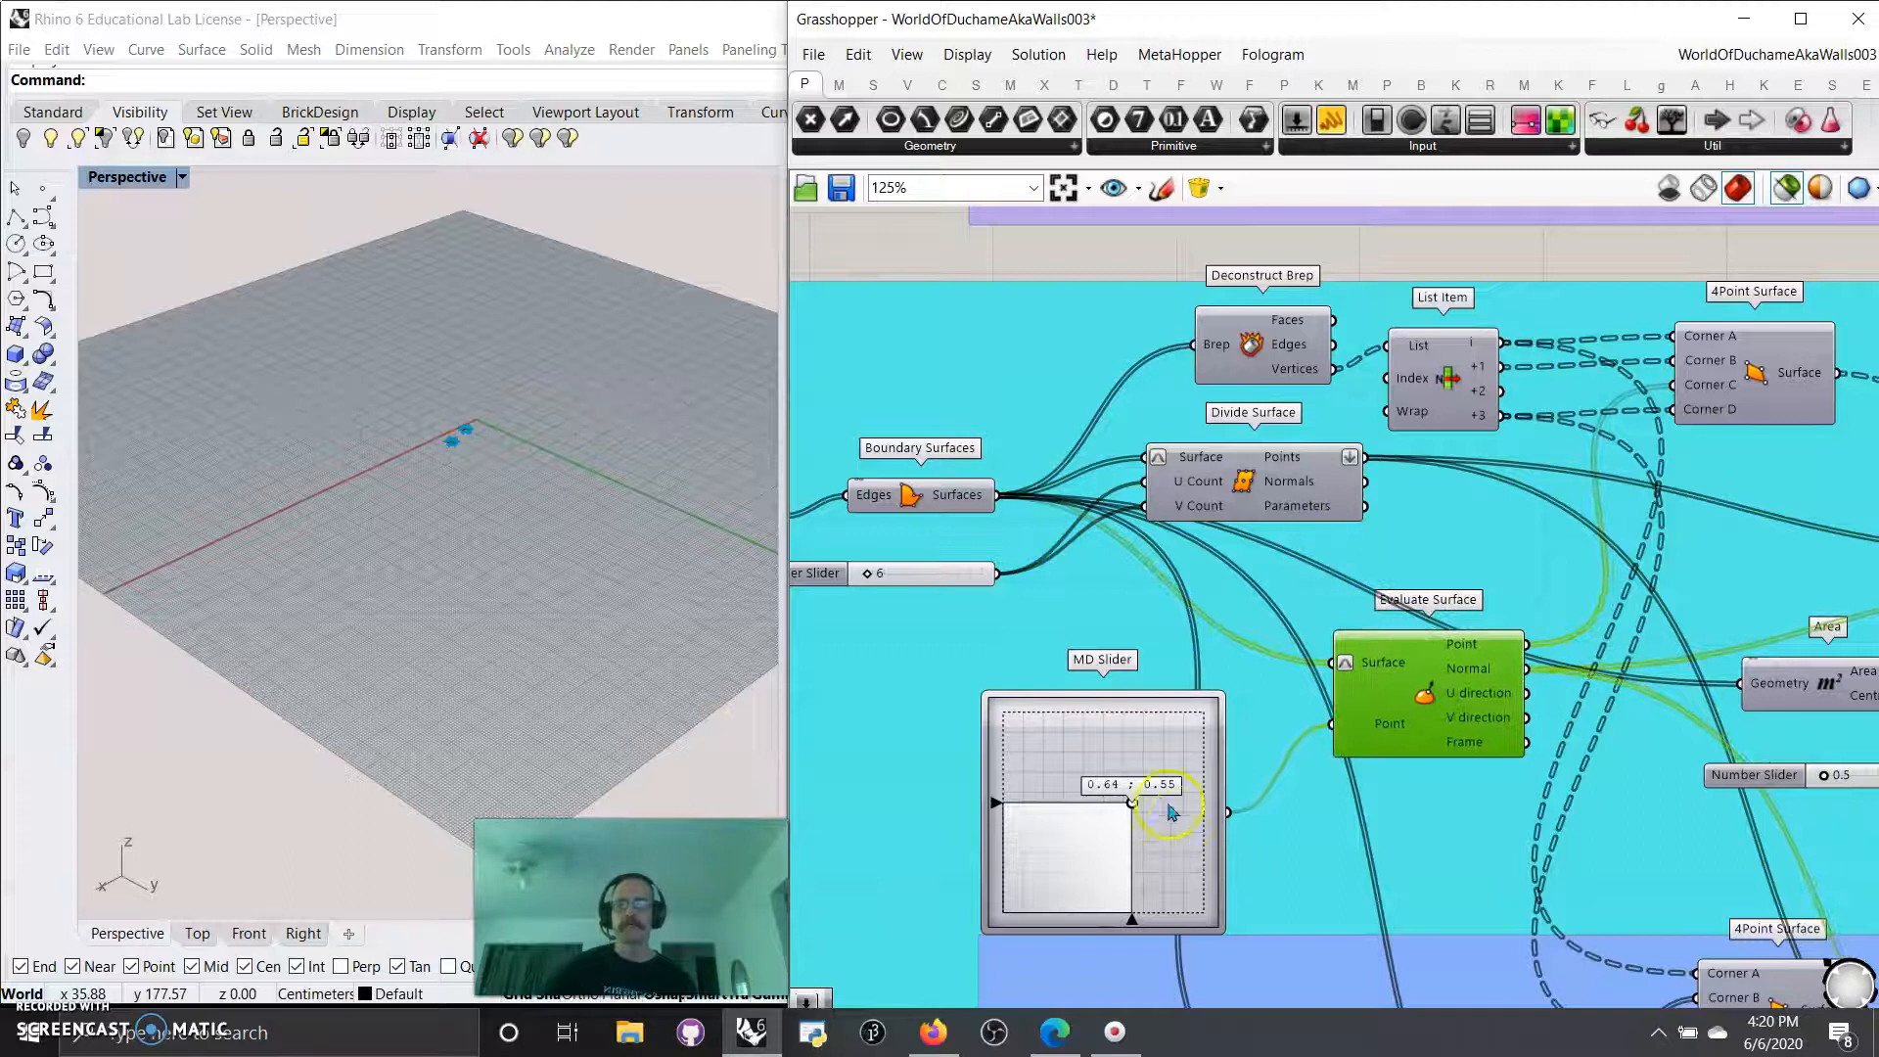
pyautogui.moveTo(1132, 804)
pyautogui.mouseDown()
pyautogui.moveTo(1069, 860)
pyautogui.moveTo(1194, 773)
pyautogui.moveTo(1206, 870)
pyautogui.moveTo(1154, 767)
pyautogui.moveTo(1187, 822)
pyautogui.moveTo(1169, 805)
pyautogui.mouseUp()
# Preview the 4Point Surface and reshape it by setting the MD Slider to 0.98 ; 0.19.
pyautogui.moveTo(1797, 513); pyautogui.dragTo(1637, 562, button='right')
pyautogui.click(1606, 438)
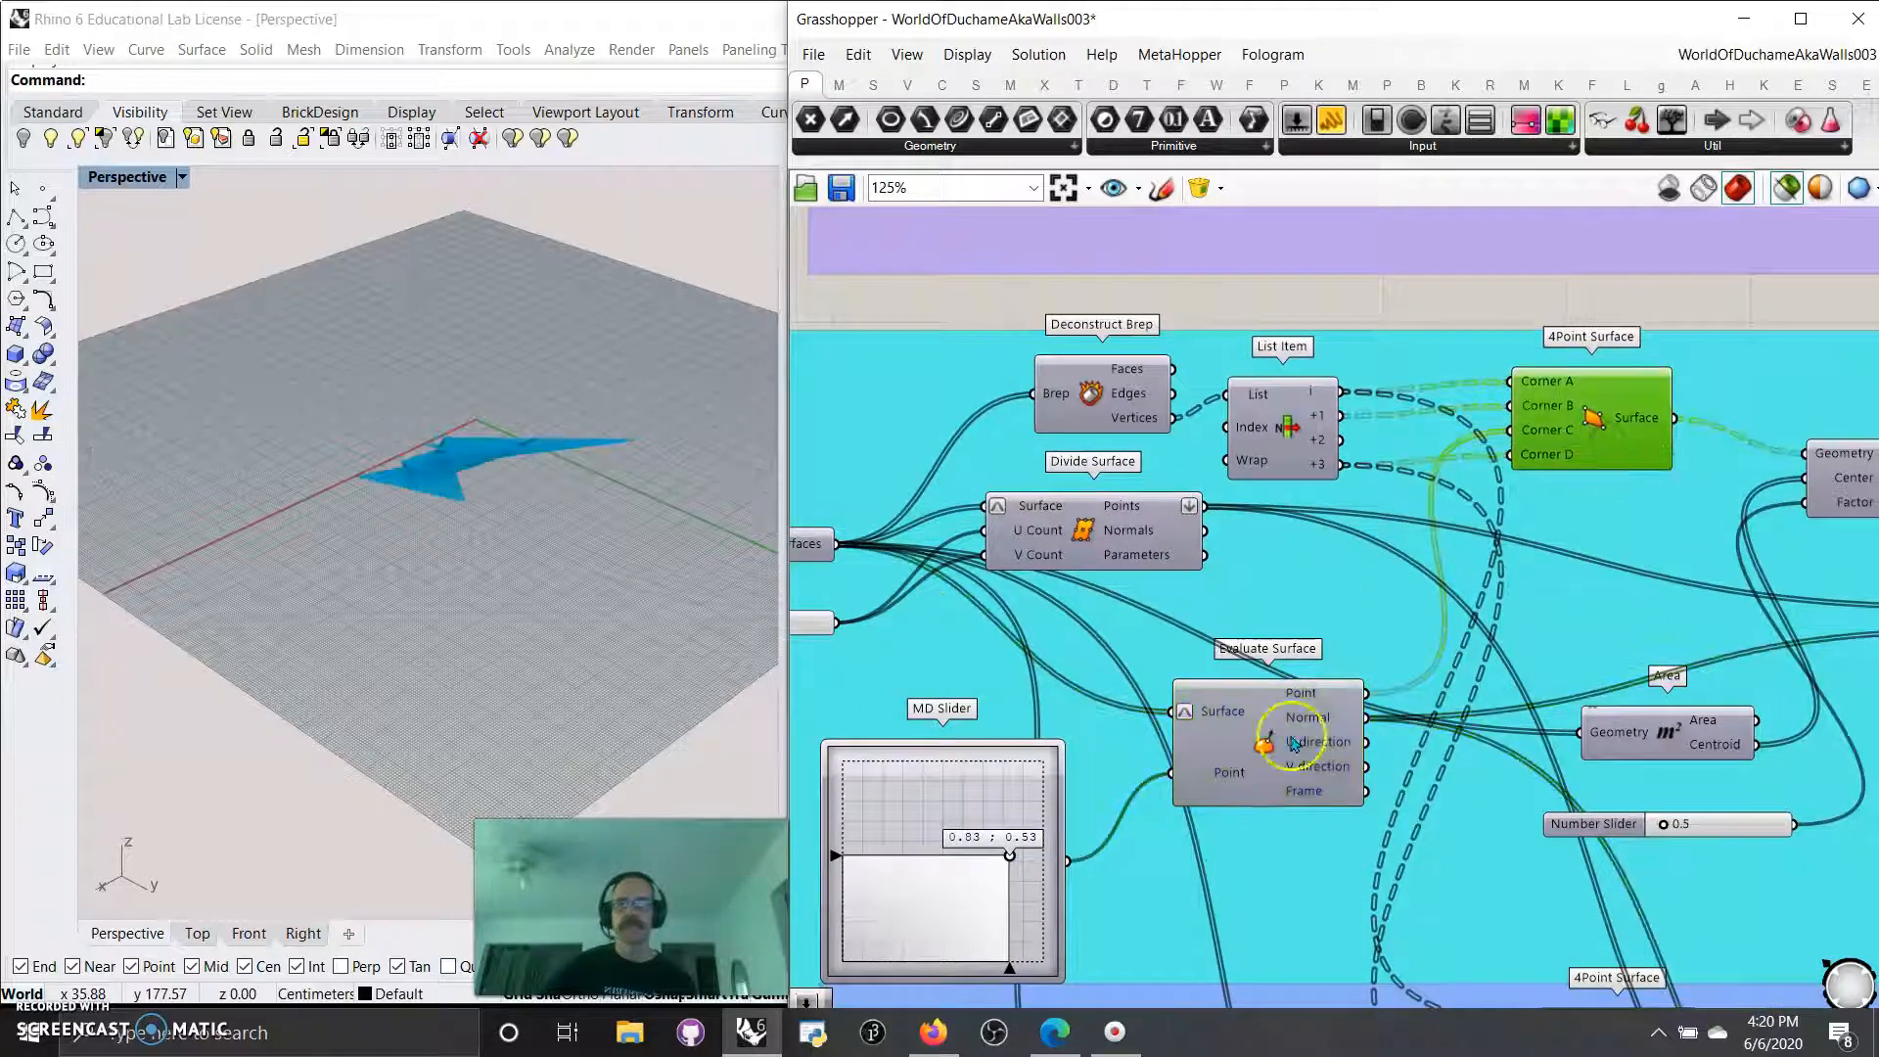
pyautogui.moveTo(1013, 857); pyautogui.dragTo(1045, 904)
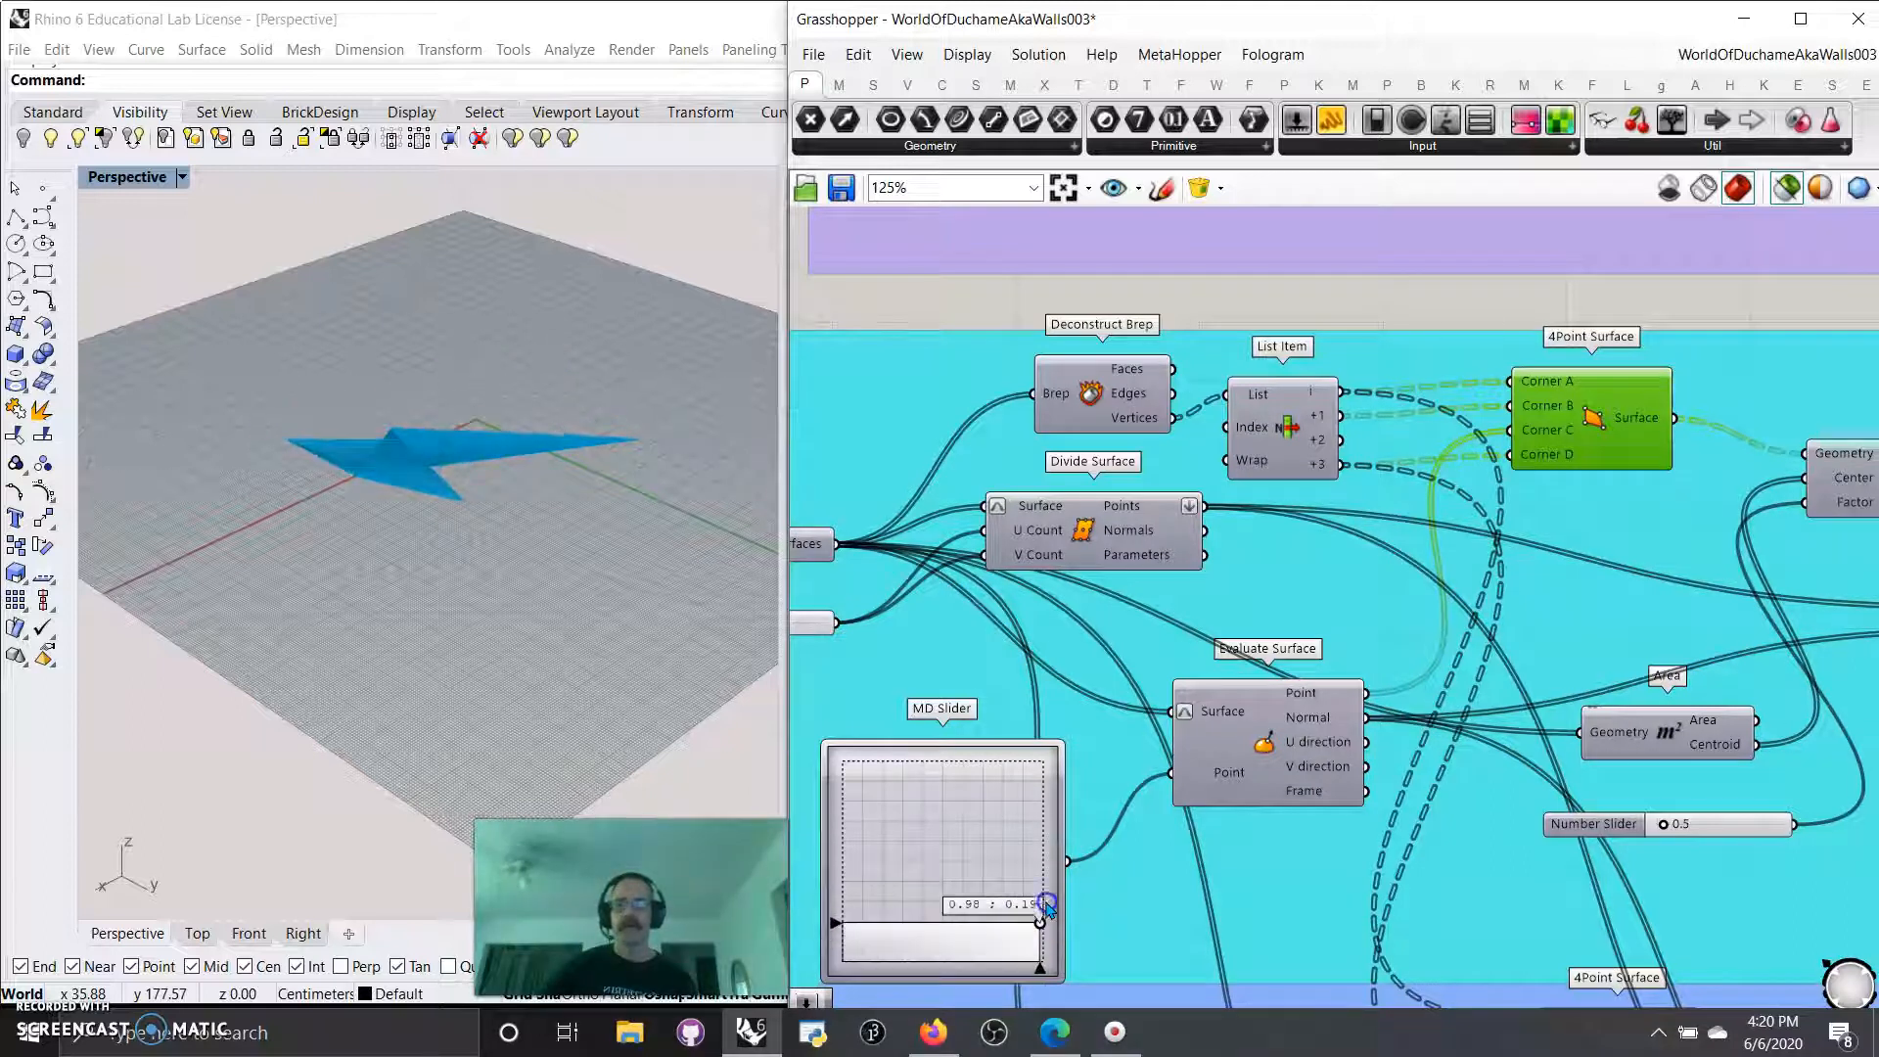
# Compare the previews of Deconstruct Brep, Divide Surface, Evaluate Surface and the 4Point Surface in sequence.
pyautogui.click(1125, 401)
pyautogui.click(1088, 561)
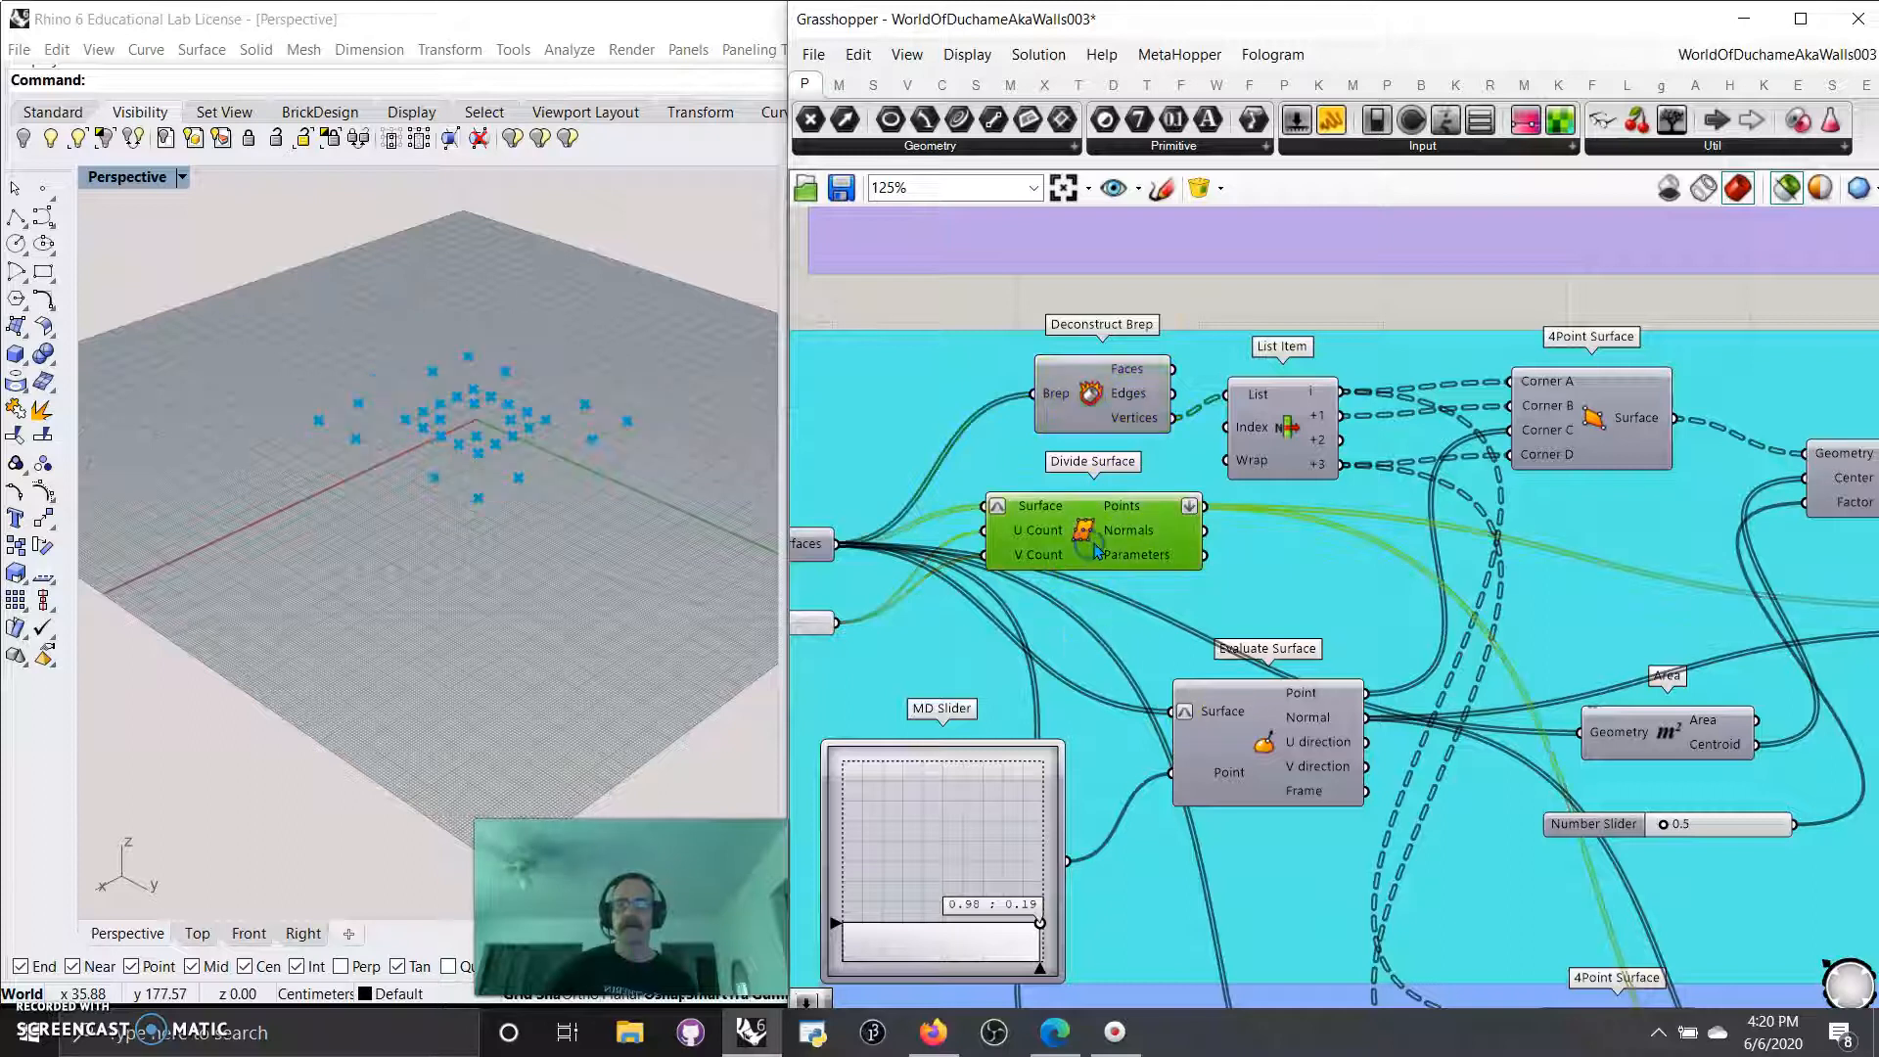
pyautogui.click(1275, 772)
pyautogui.click(1595, 442)
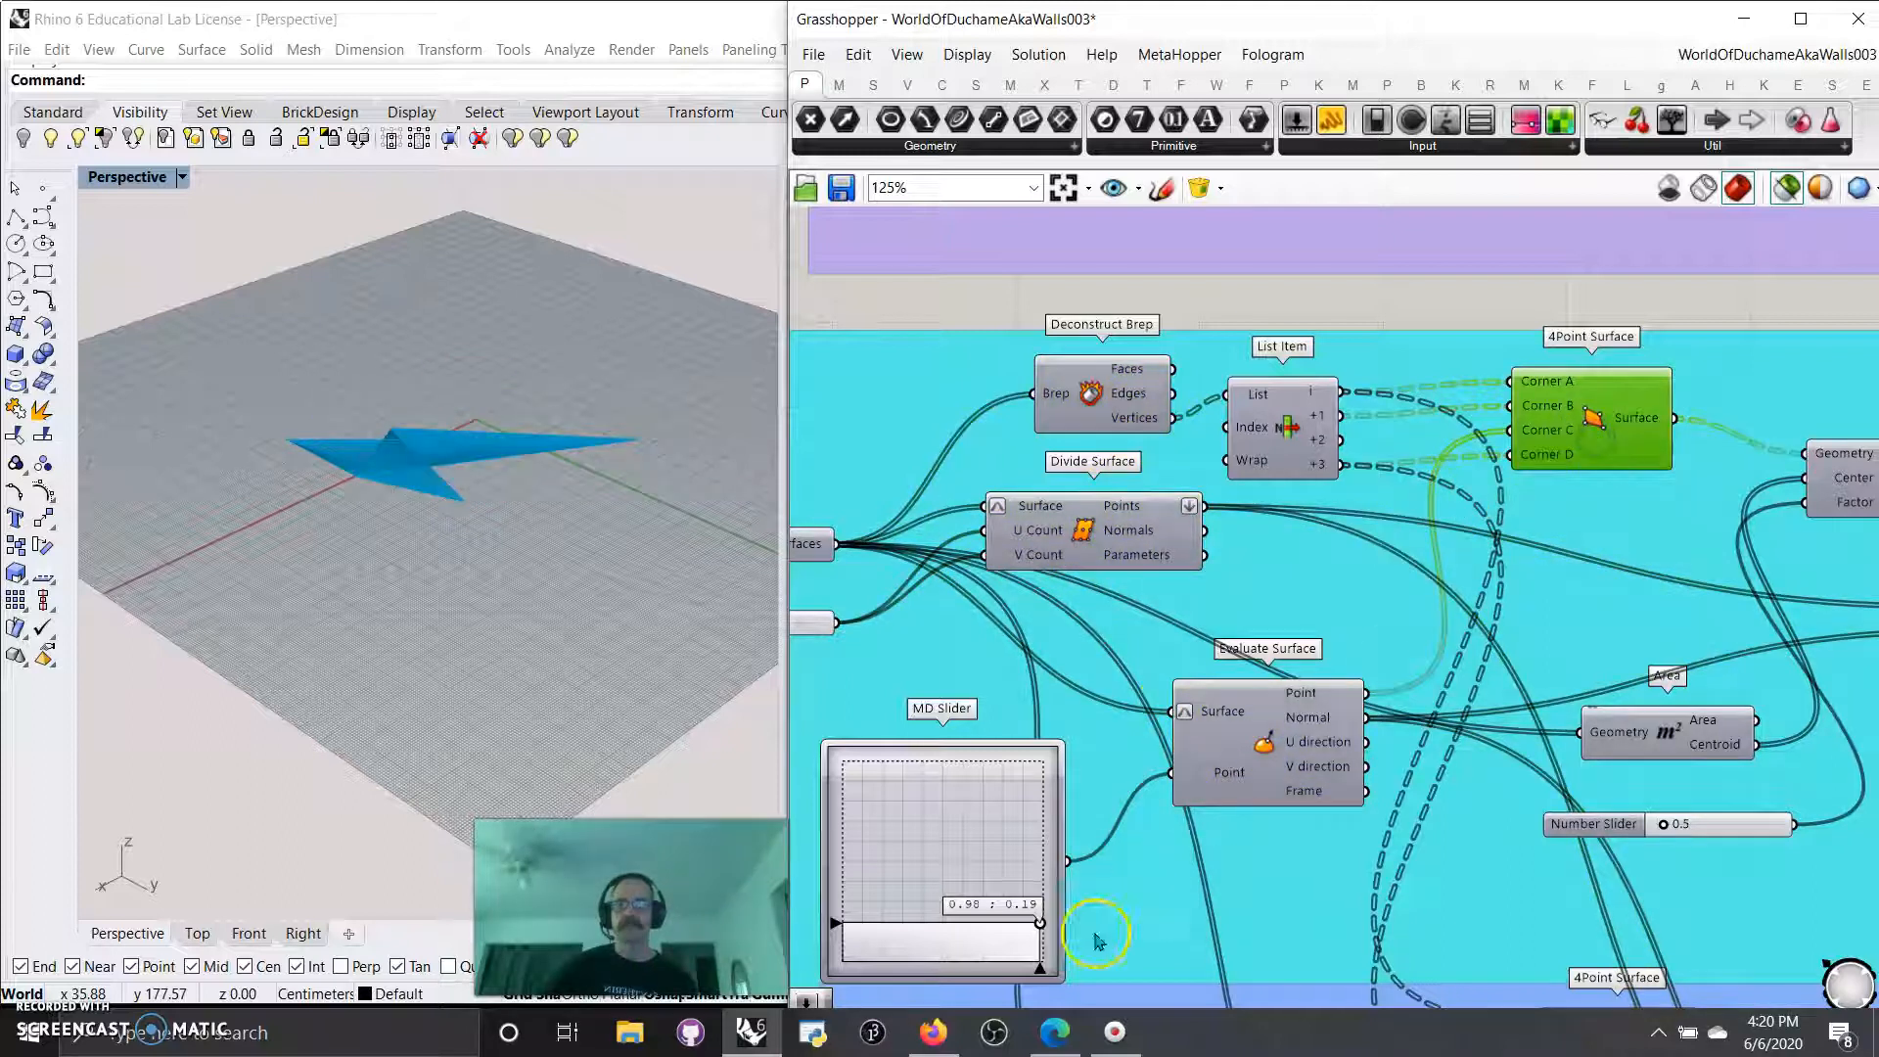
# Preview the Scale component together with the Evaluate Surface and Area components of the cyan group.
pyautogui.moveTo(1546, 653); pyautogui.dragTo(1376, 510, button='right')
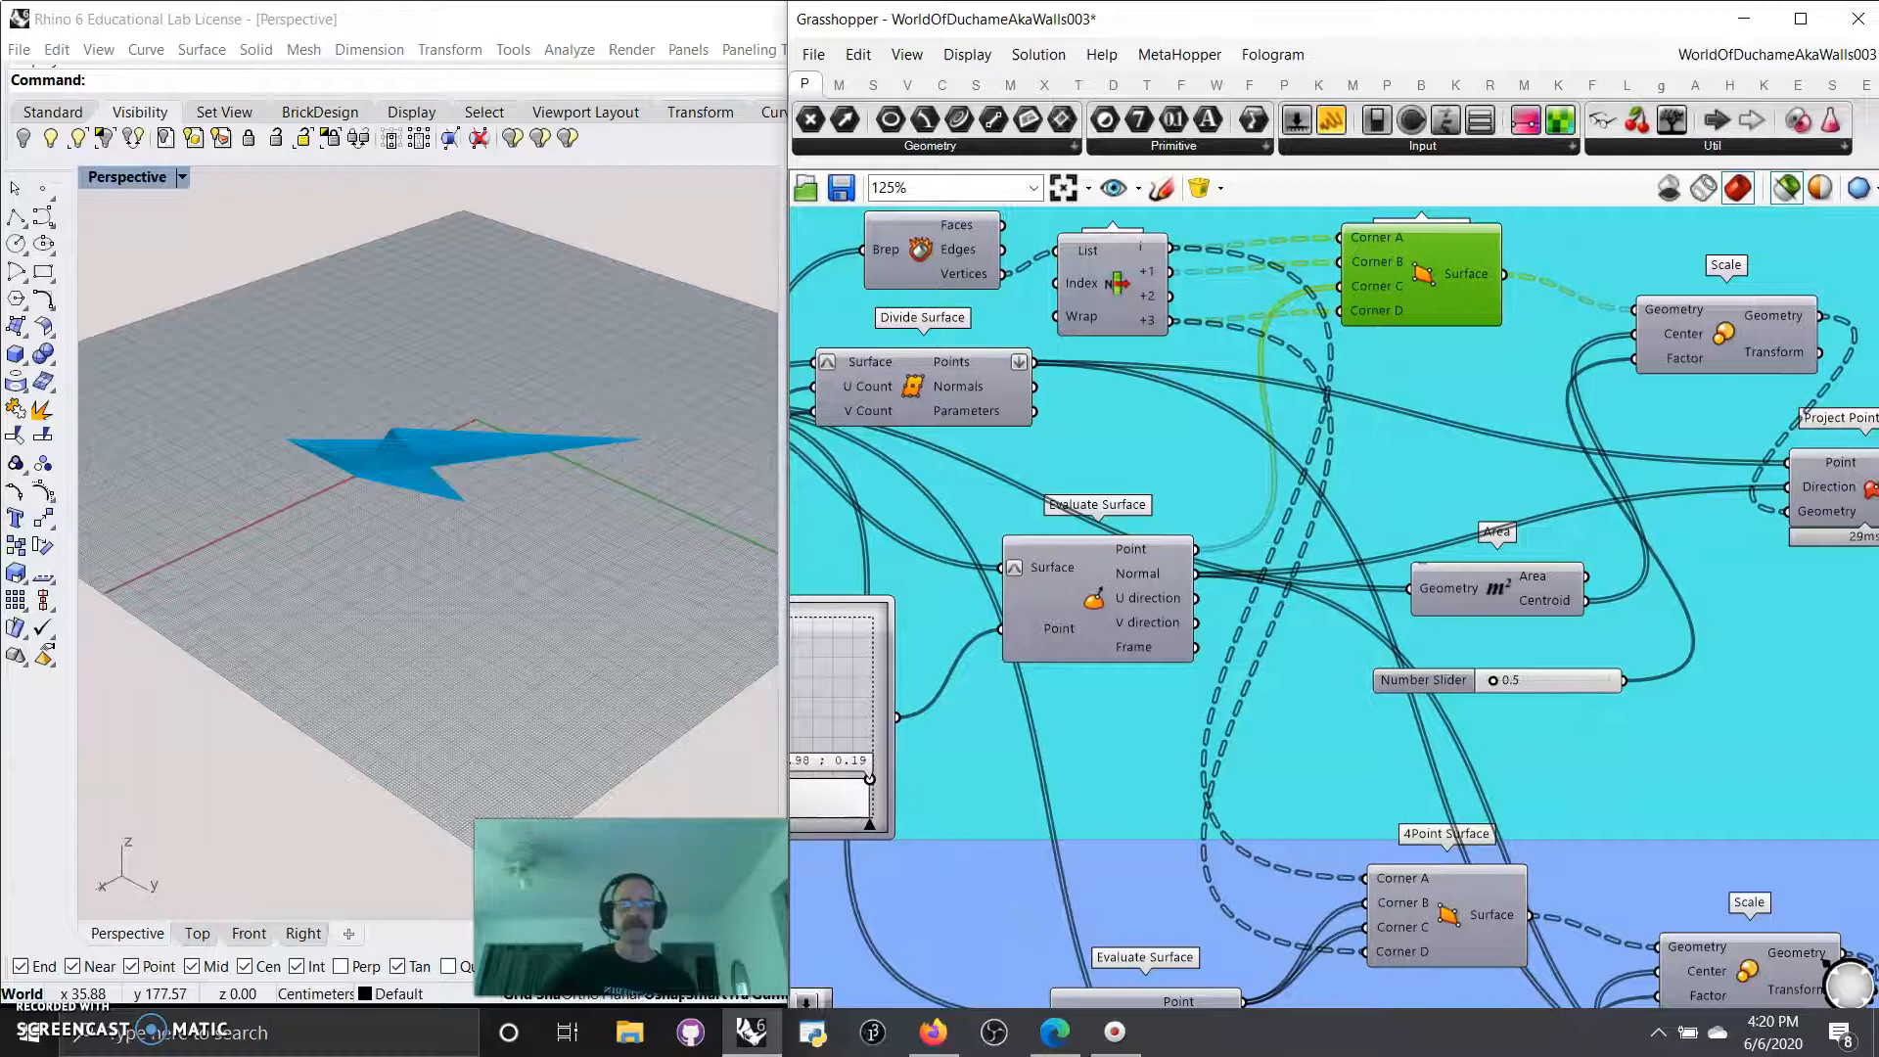
pyautogui.click(1732, 347)
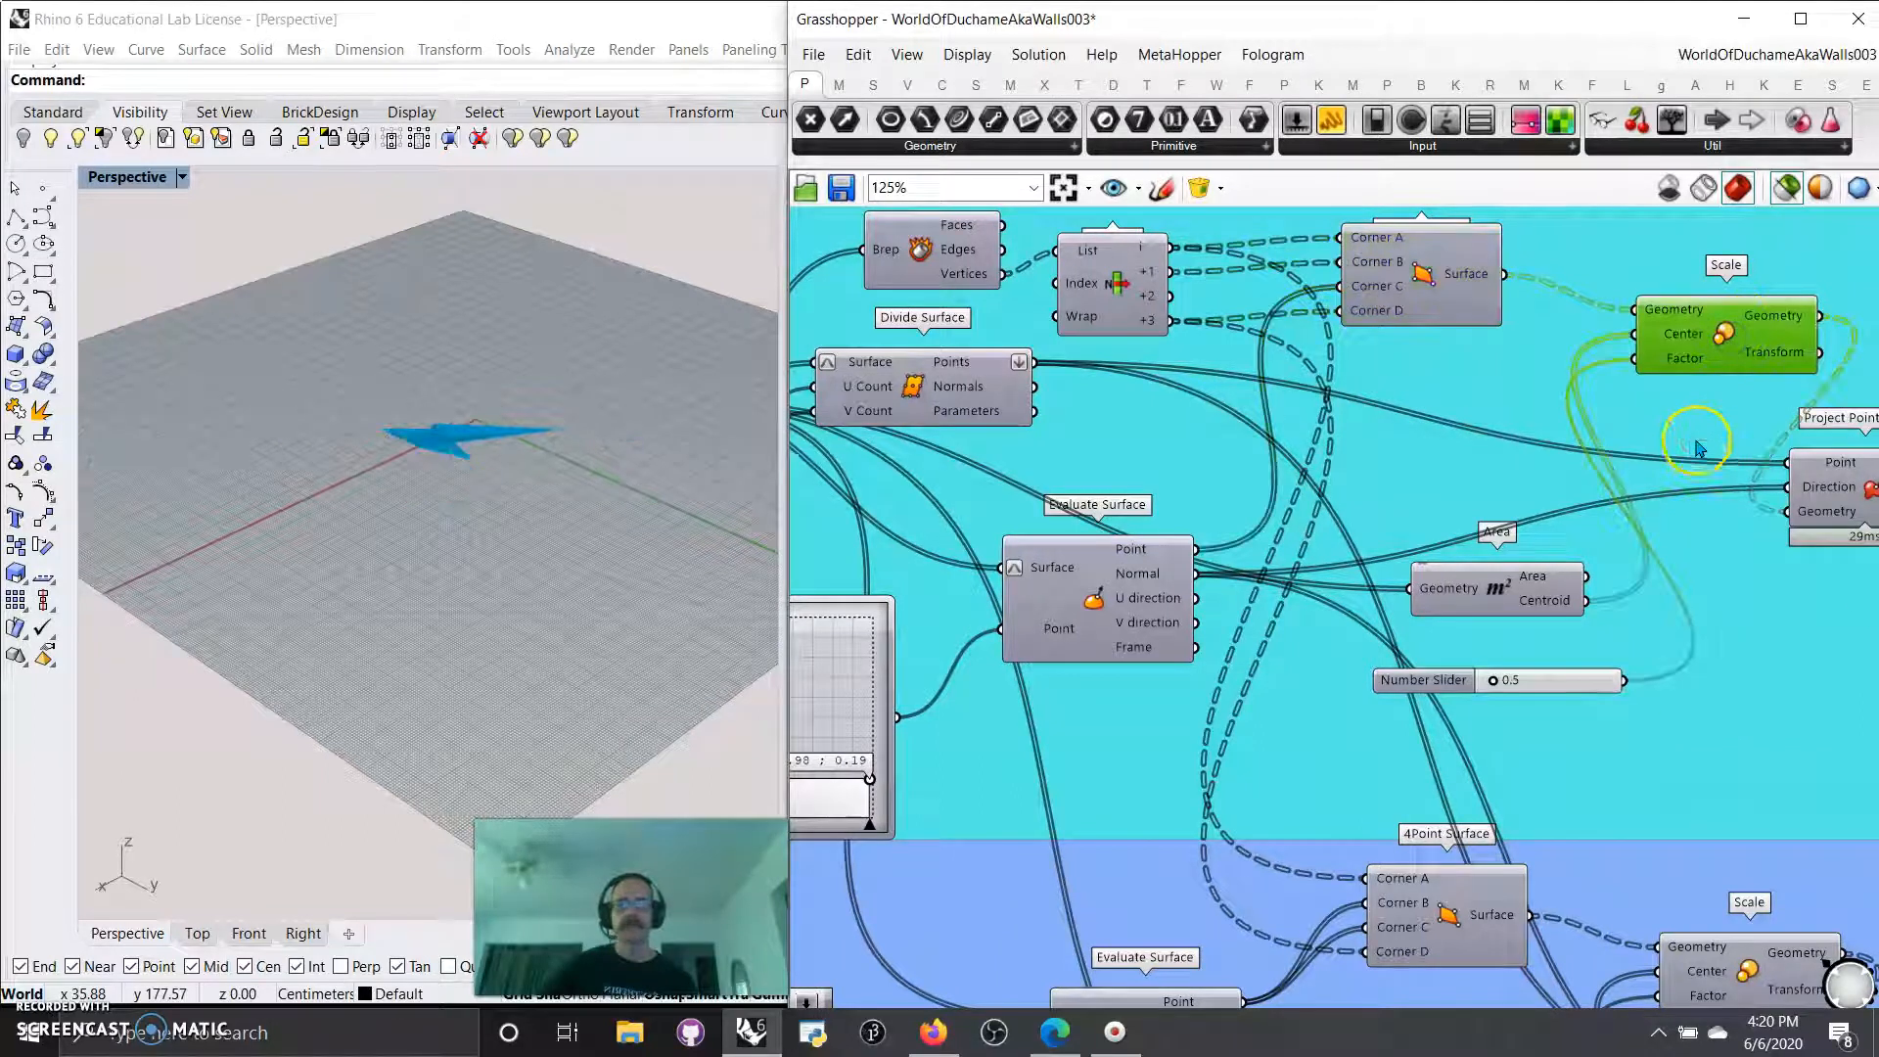
pyautogui.moveTo(1697, 452); pyautogui.dragTo(1597, 474, button='right')
pyautogui.click(1045, 617)
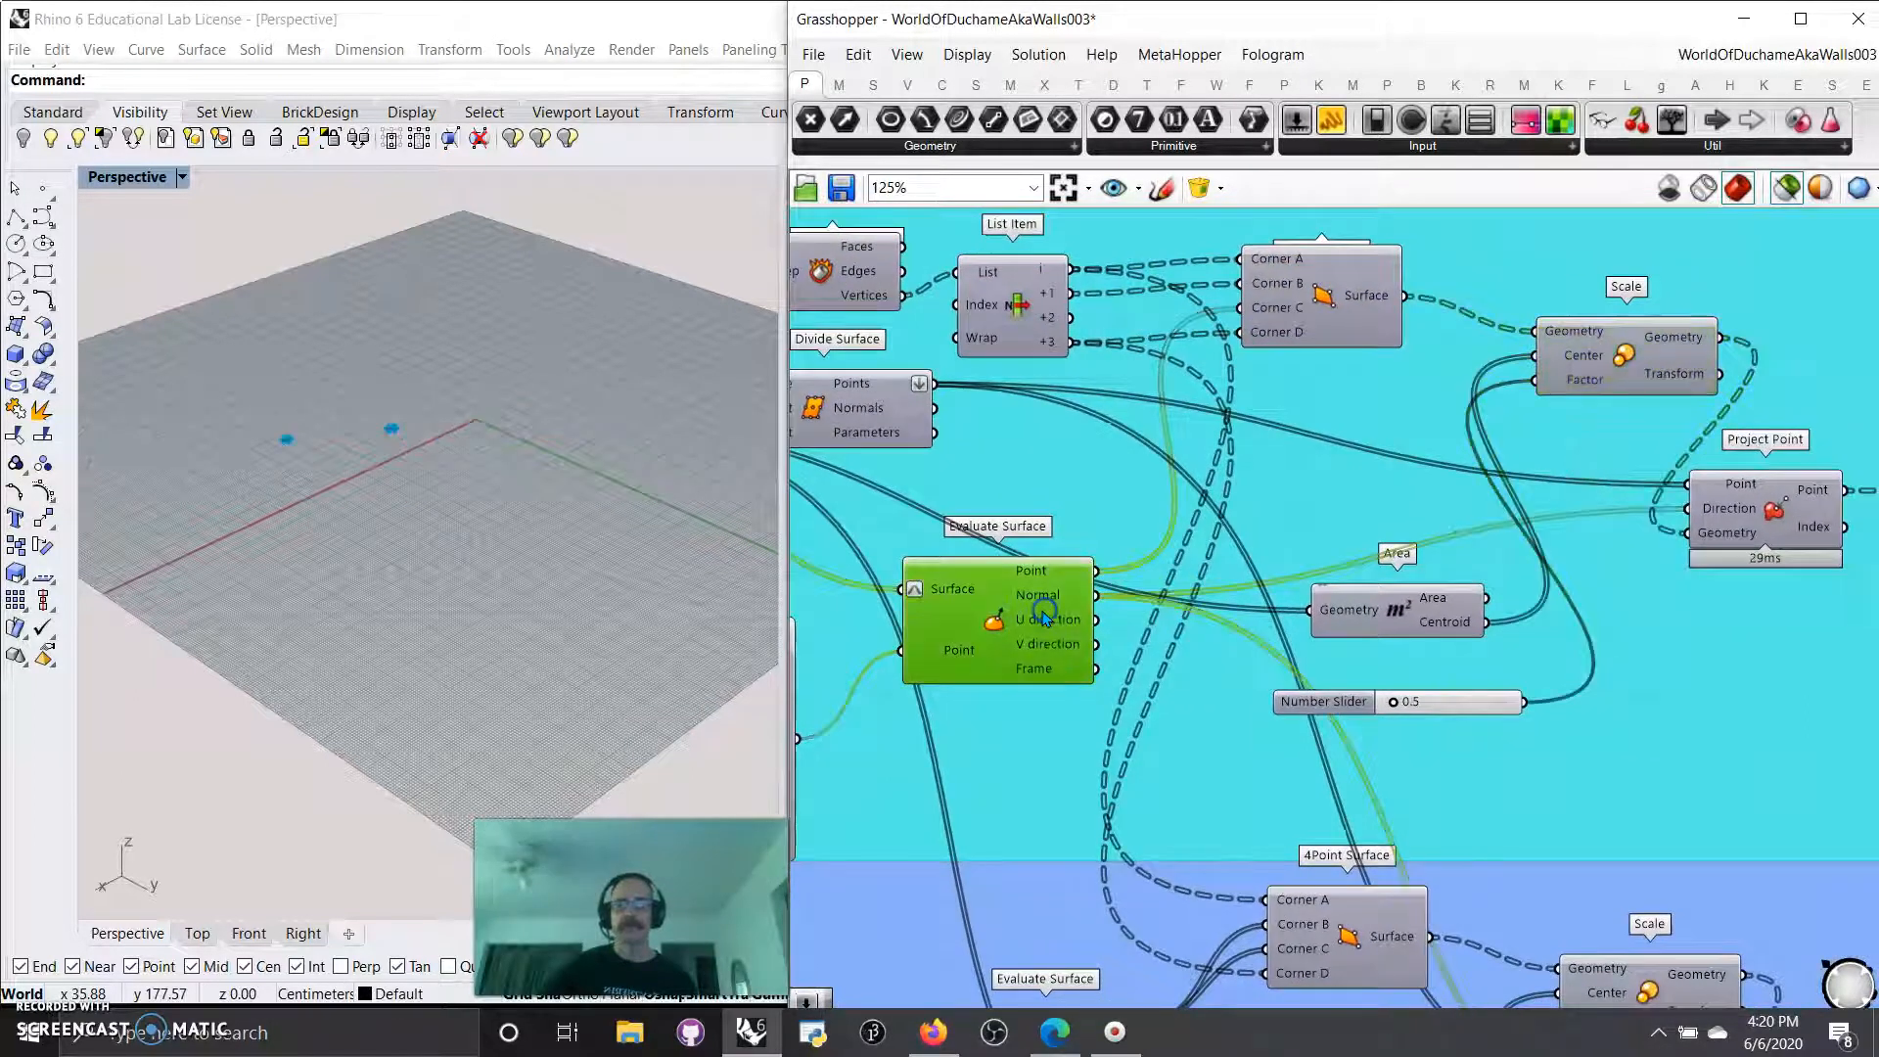
pyautogui.click(1338, 619)
# Preview the Project Point component and set the MD Slider feeding Evaluate Surface to 0.94 ; 0.69.
pyautogui.moveTo(1675, 654); pyautogui.dragTo(1549, 580, button='right')
pyautogui.click(1631, 458)
pyautogui.moveTo(1071, 599); pyautogui.dragTo(1457, 709, button='right')
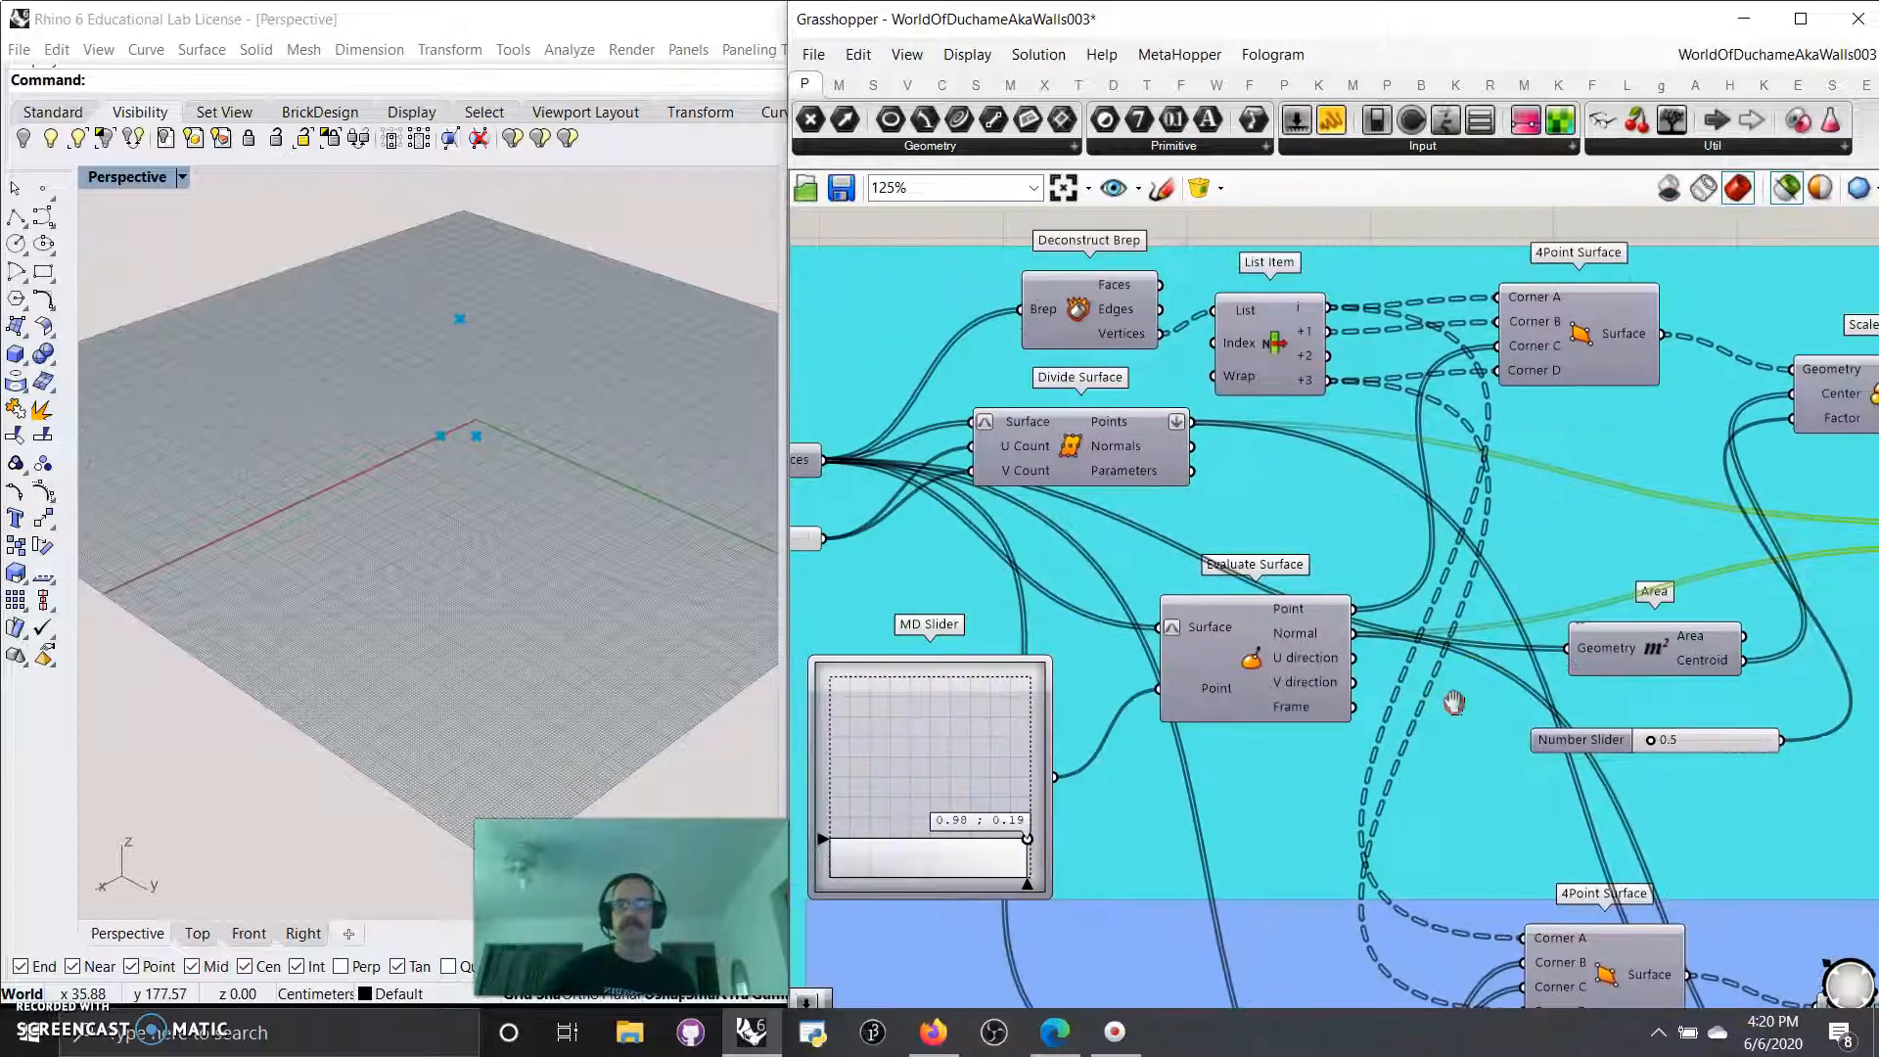
pyautogui.moveTo(1029, 839); pyautogui.dragTo(1020, 738)
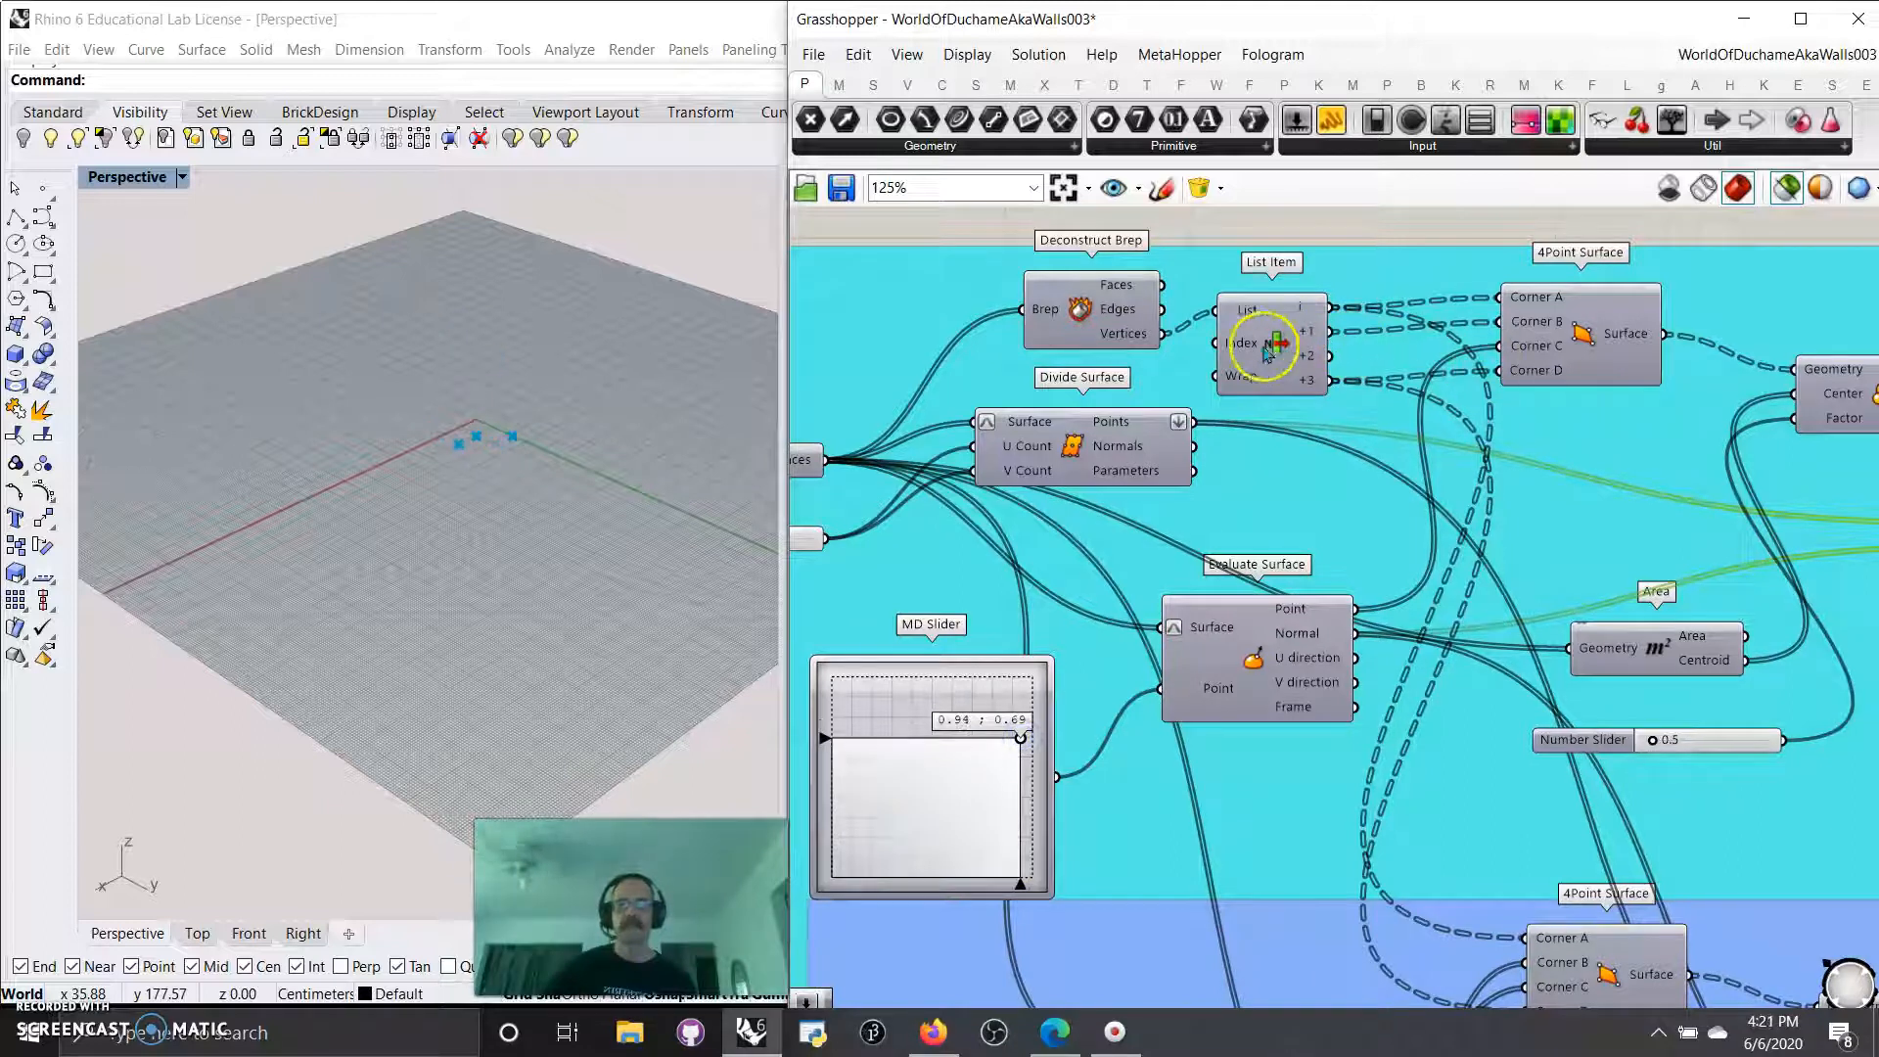
# Preview the Deconstruct Brep, Area and 4Point Surface components, moving Area slightly up from its Number Slider.
pyautogui.click(1124, 335)
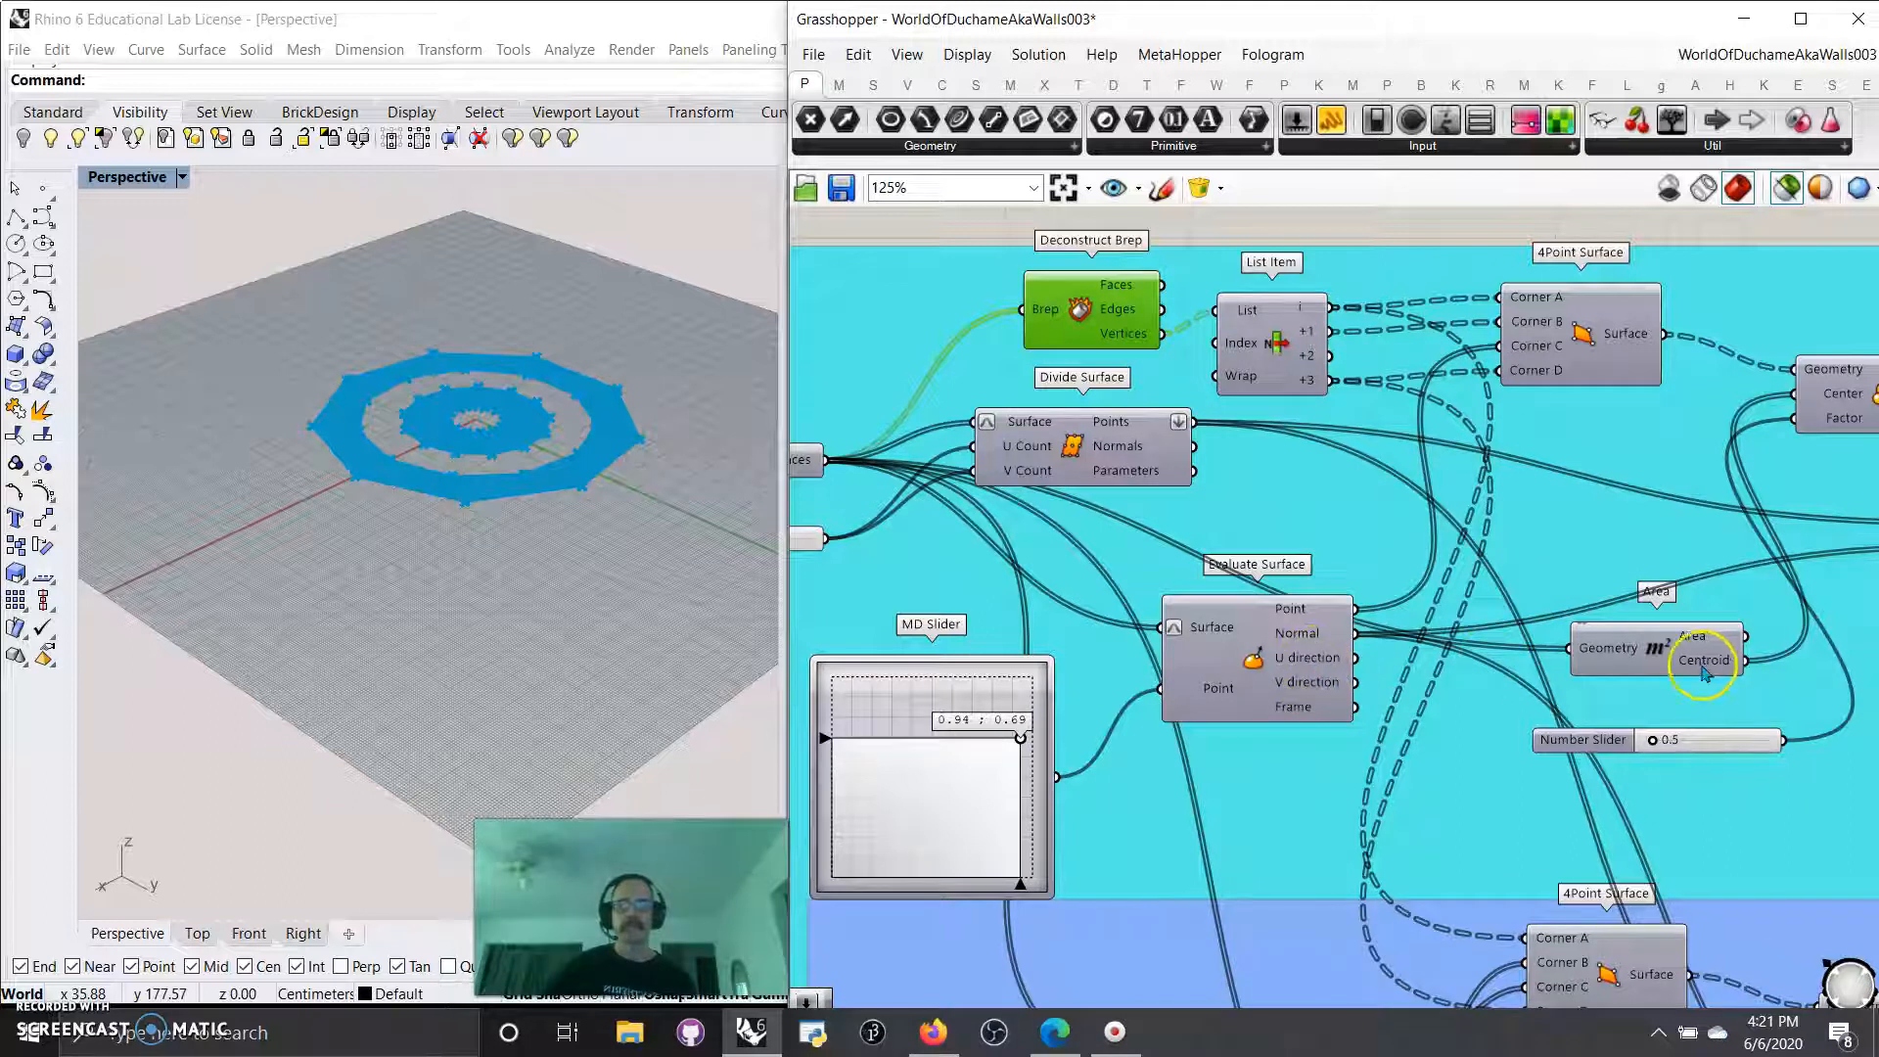
pyautogui.moveTo(1585, 658); pyautogui.dragTo(1555, 579)
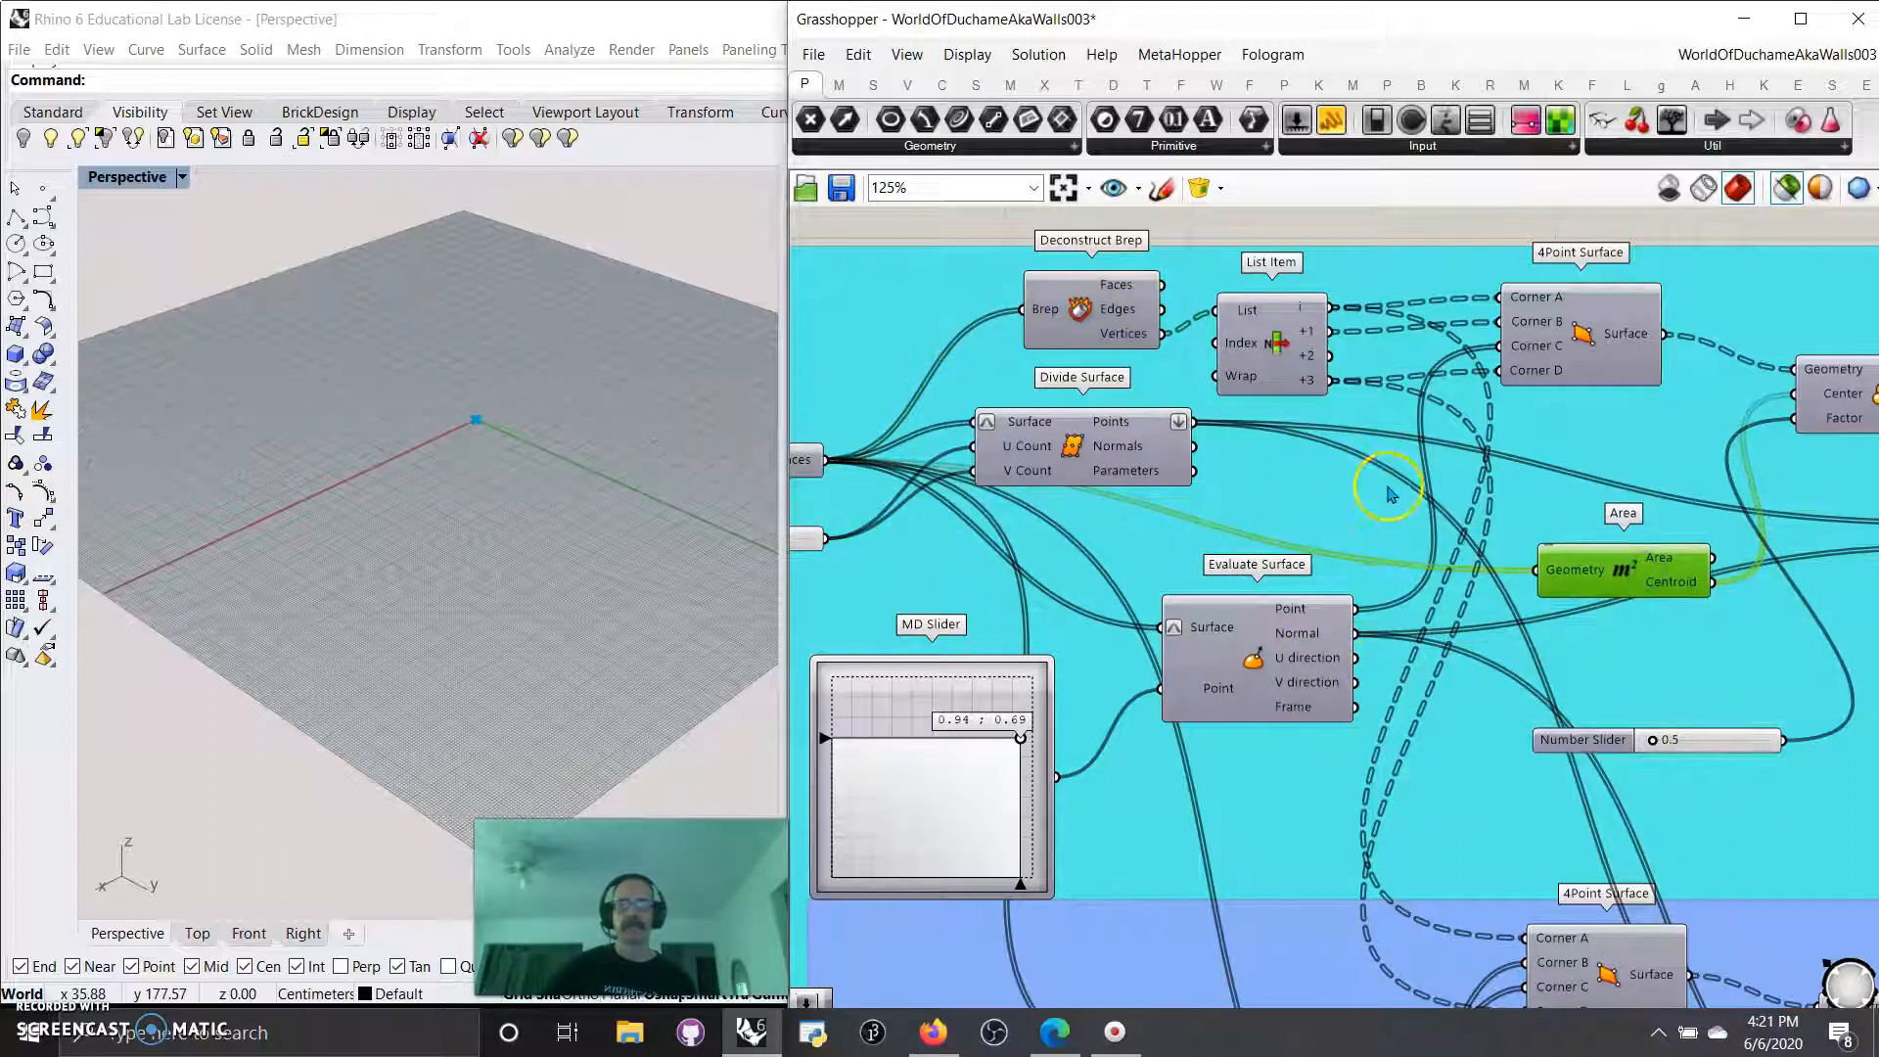
pyautogui.moveTo(1390, 494); pyautogui.dragTo(1208, 471, button='right')
pyautogui.click(1355, 333)
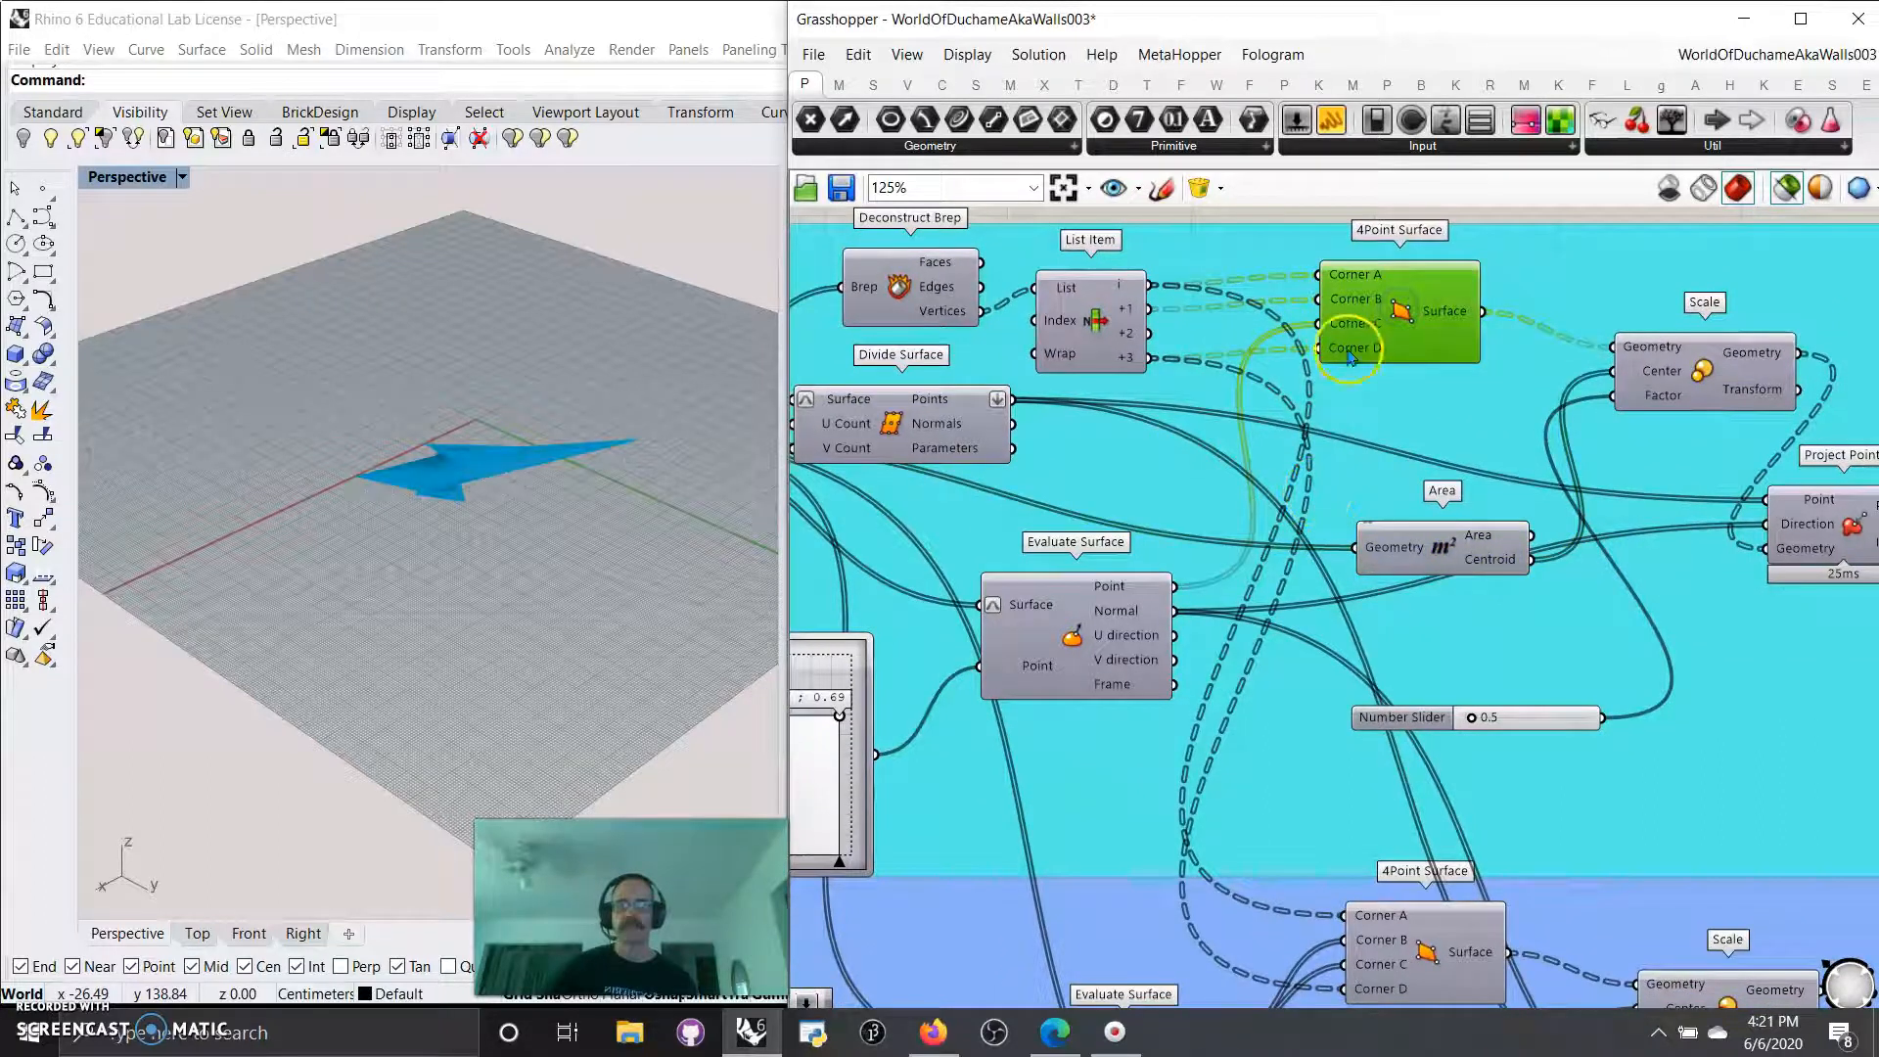
# Reshape the previewed 4Point Surface by lowering both coordinates of the cyan group's MD Slider.
pyautogui.moveTo(1218, 682); pyautogui.dragTo(1200, 750, button='right')
pyautogui.moveTo(1164, 654); pyautogui.dragTo(1290, 354)
pyautogui.moveTo(335, 551); pyautogui.dragTo(479, 584, button='right')
pyautogui.moveTo(973, 810); pyautogui.dragTo(1221, 644, button='right')
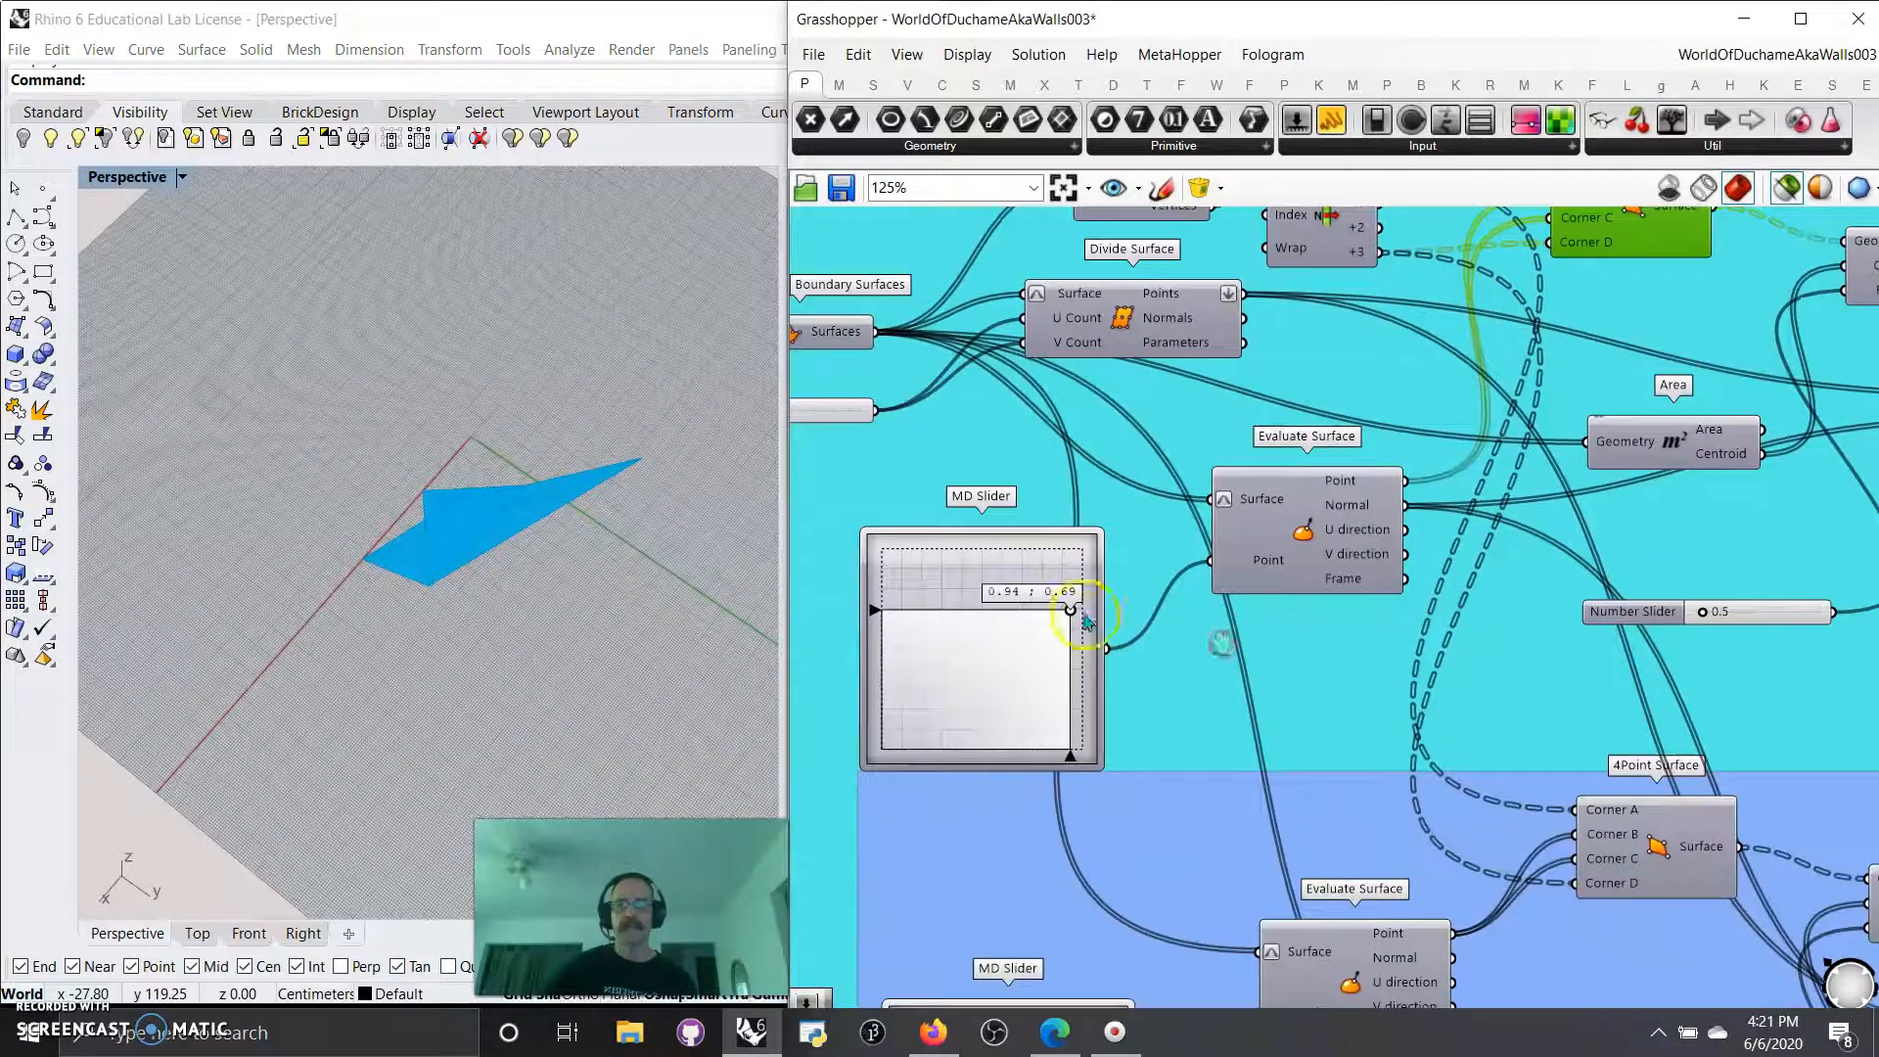
pyautogui.moveTo(1035, 634); pyautogui.dragTo(915, 689)
# Preview the scaled 4Point Surface and the points that Project Point places on it.
pyautogui.moveTo(1324, 673); pyautogui.dragTo(944, 704, button='right')
pyautogui.click(1378, 403)
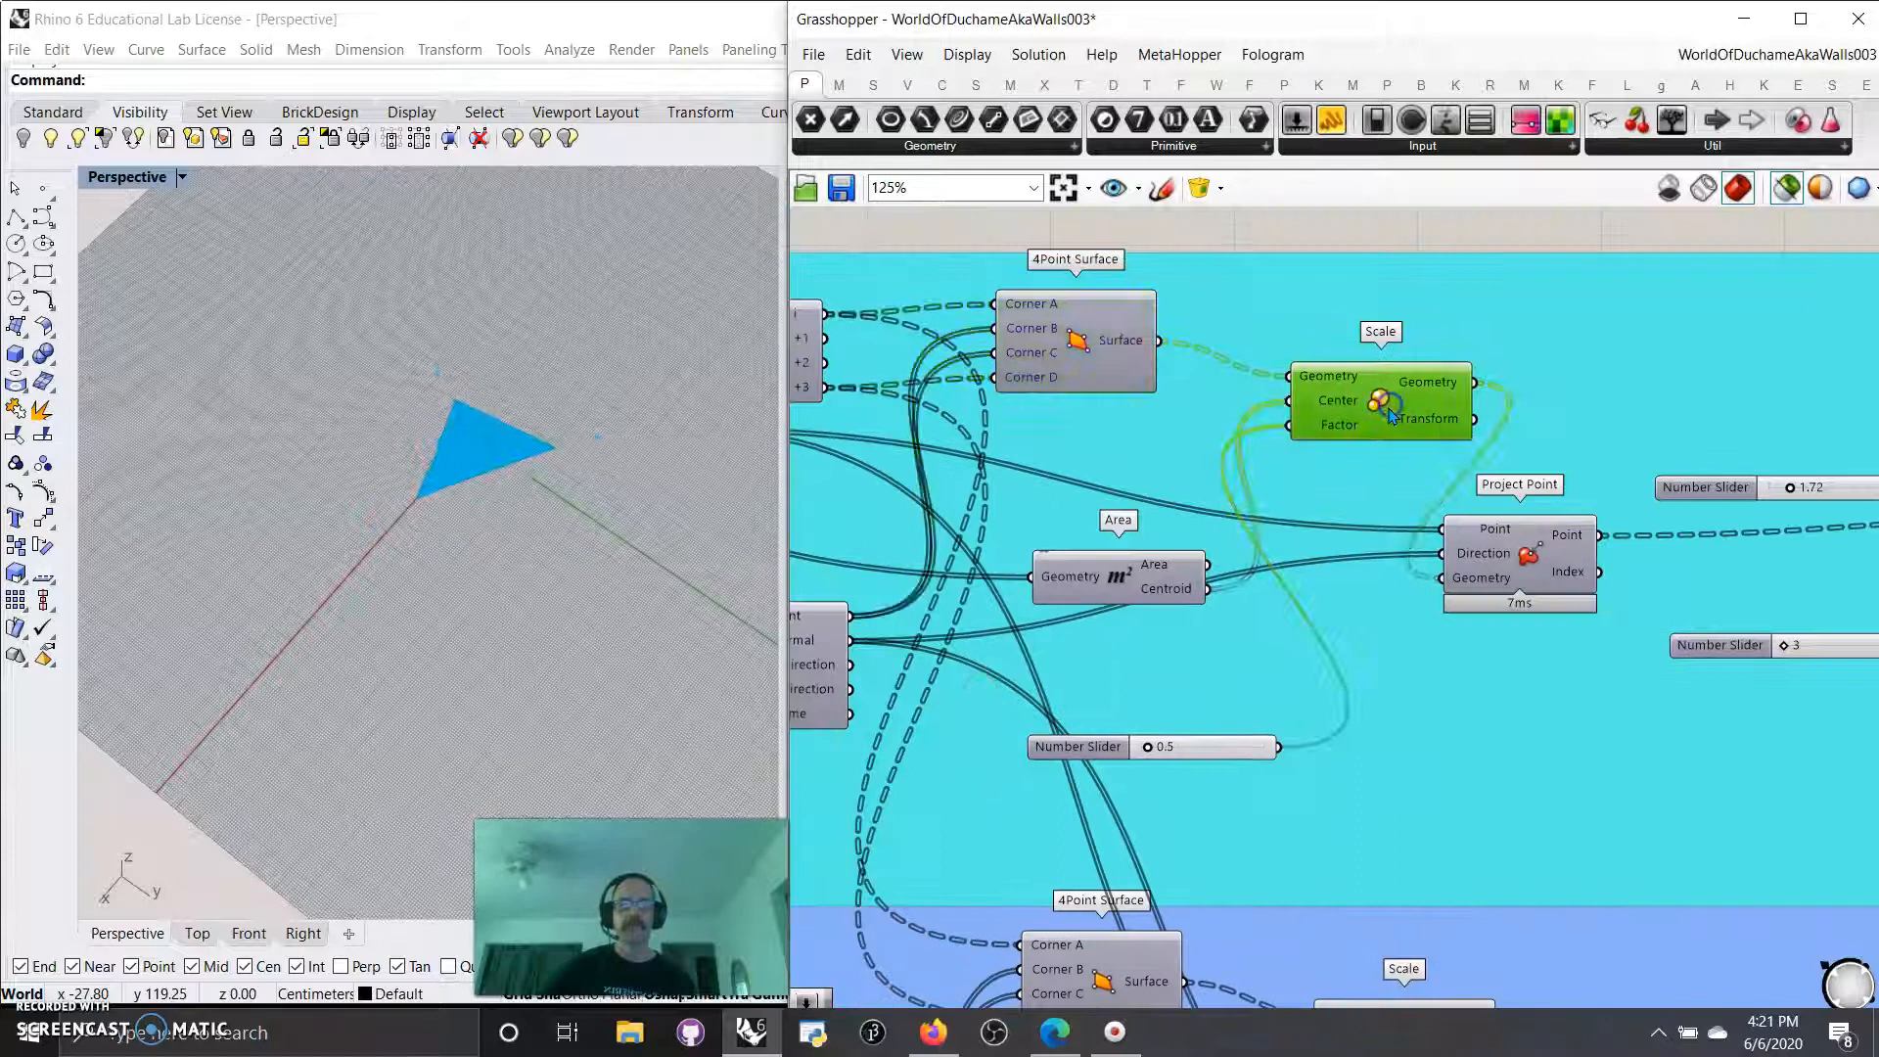
pyautogui.click(1526, 563)
pyautogui.moveTo(1525, 663); pyautogui.dragTo(1316, 638, button='right')
pyautogui.moveTo(1367, 751); pyautogui.dragTo(1101, 699, button='right')
pyautogui.moveTo(587, 464); pyautogui.dragTo(600, 412, button='right')
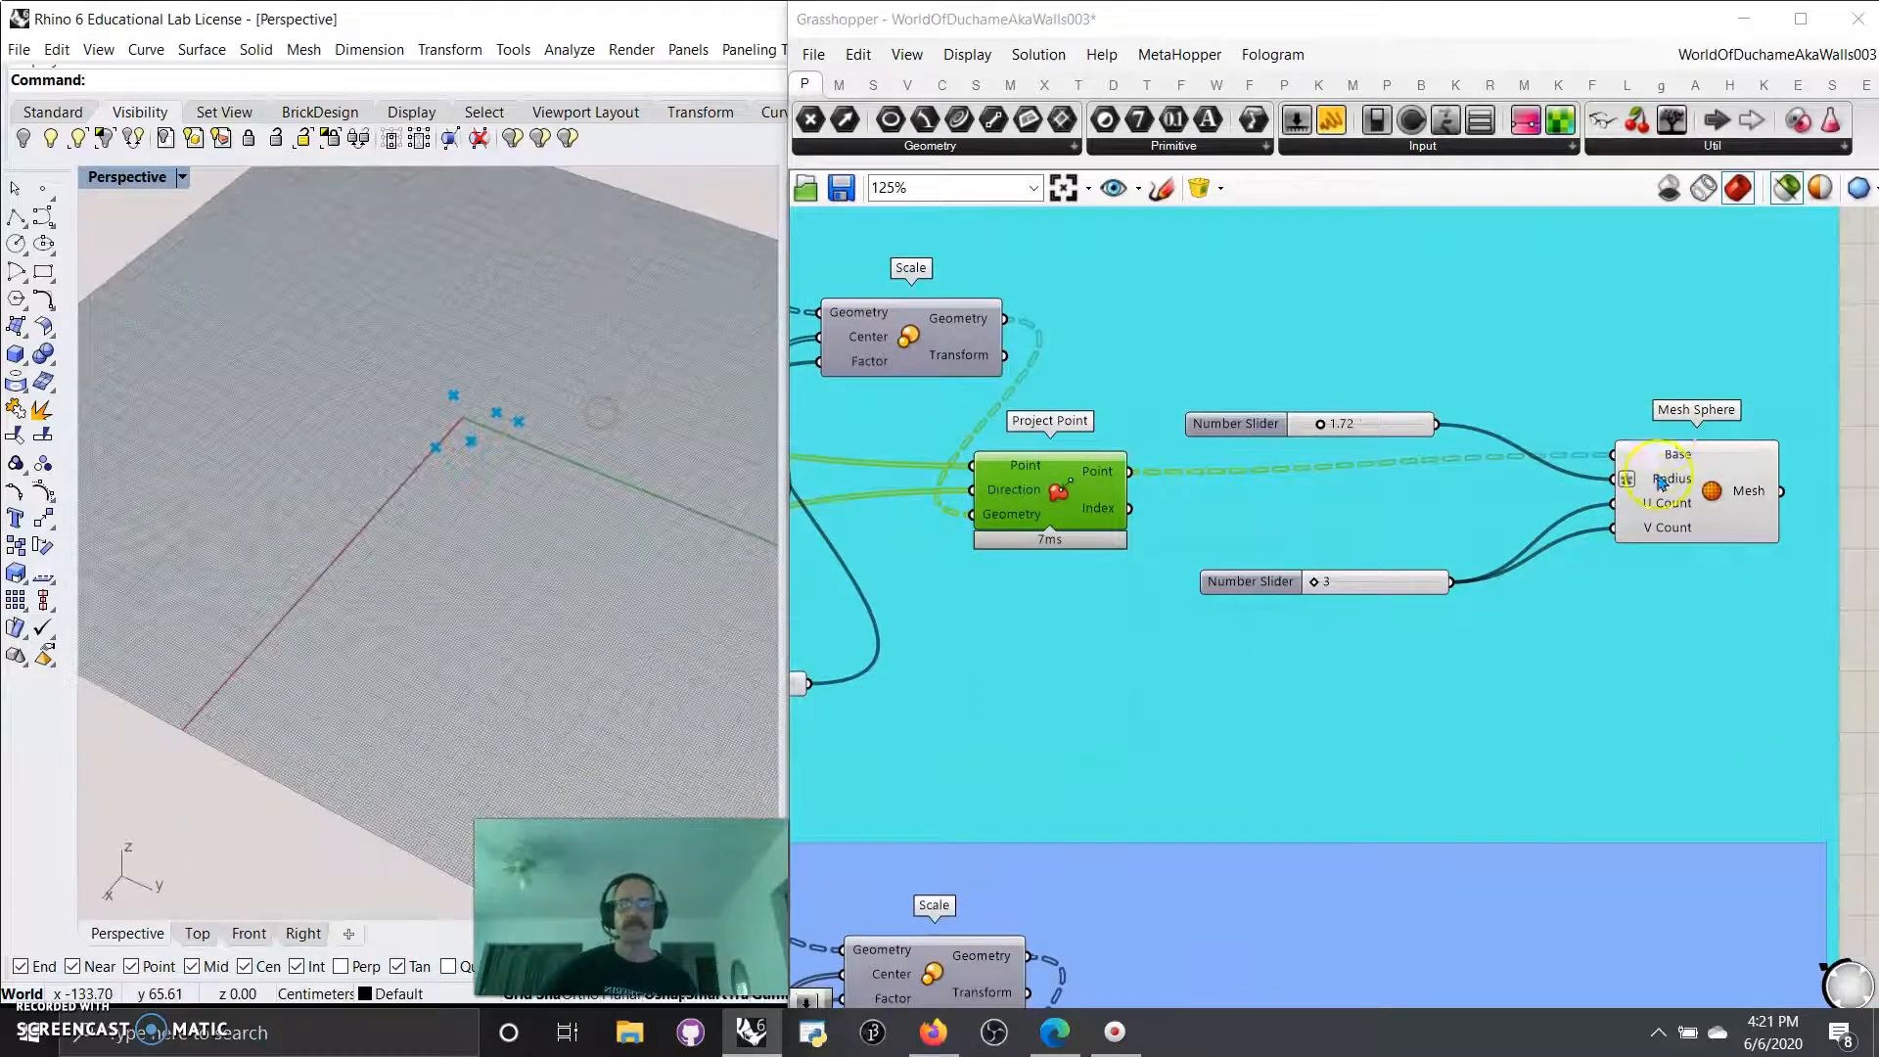
# Preview the Mesh Sphere and slightly raise its U and V count slider and its radius slider.
pyautogui.click(1688, 501)
pyautogui.click(468, 435)
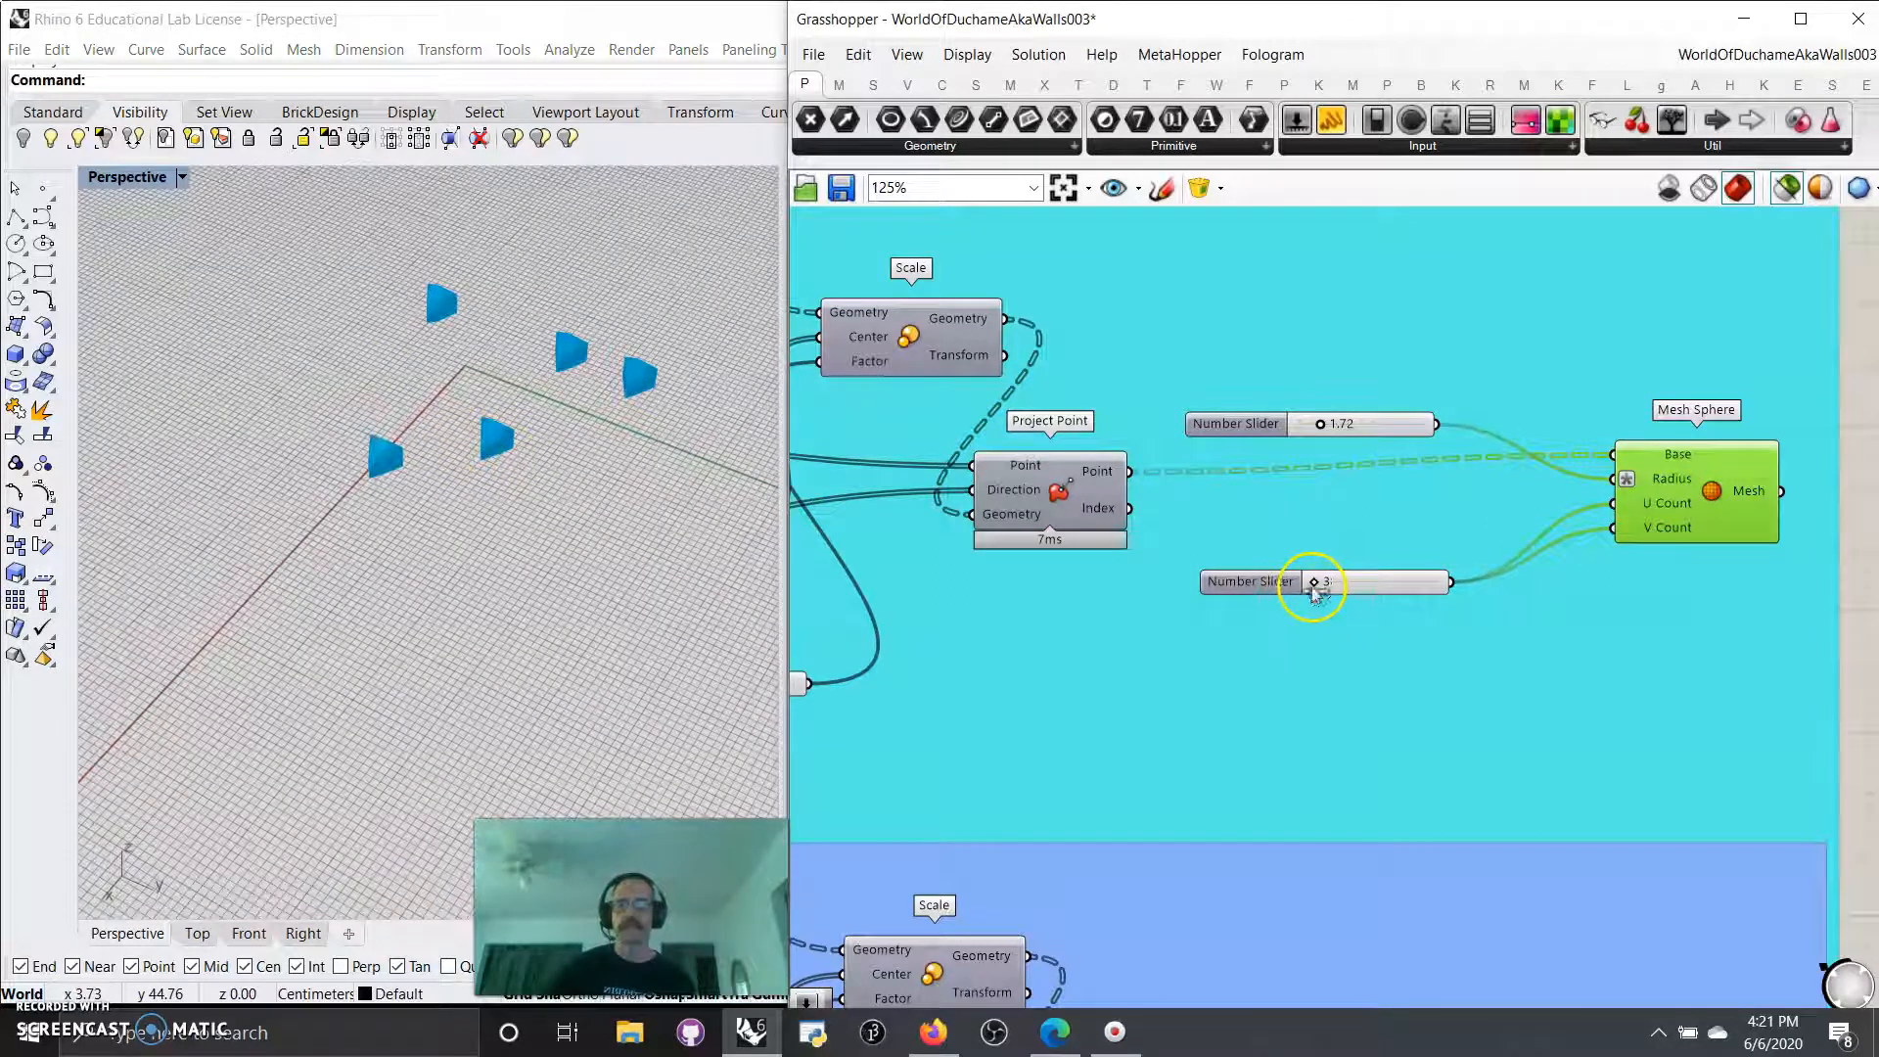
pyautogui.moveTo(1316, 585)
pyautogui.mouseDown()
pyautogui.moveTo(1384, 585)
pyautogui.moveTo(1326, 594)
pyautogui.mouseUp()
pyautogui.moveTo(1321, 425)
pyautogui.mouseDown()
pyautogui.moveTo(1351, 424)
pyautogui.moveTo(1329, 424)
pyautogui.mouseUp()
# Switch off selected-only preview and examine the mesh spheres inside the complete walled city.
pyautogui.moveTo(1130, 656); pyautogui.dragTo(1291, 679, button='right')
pyautogui.scroll(-5, 1250, 702)
pyautogui.moveTo(1170, 719); pyautogui.dragTo(1389, 660, button='right')
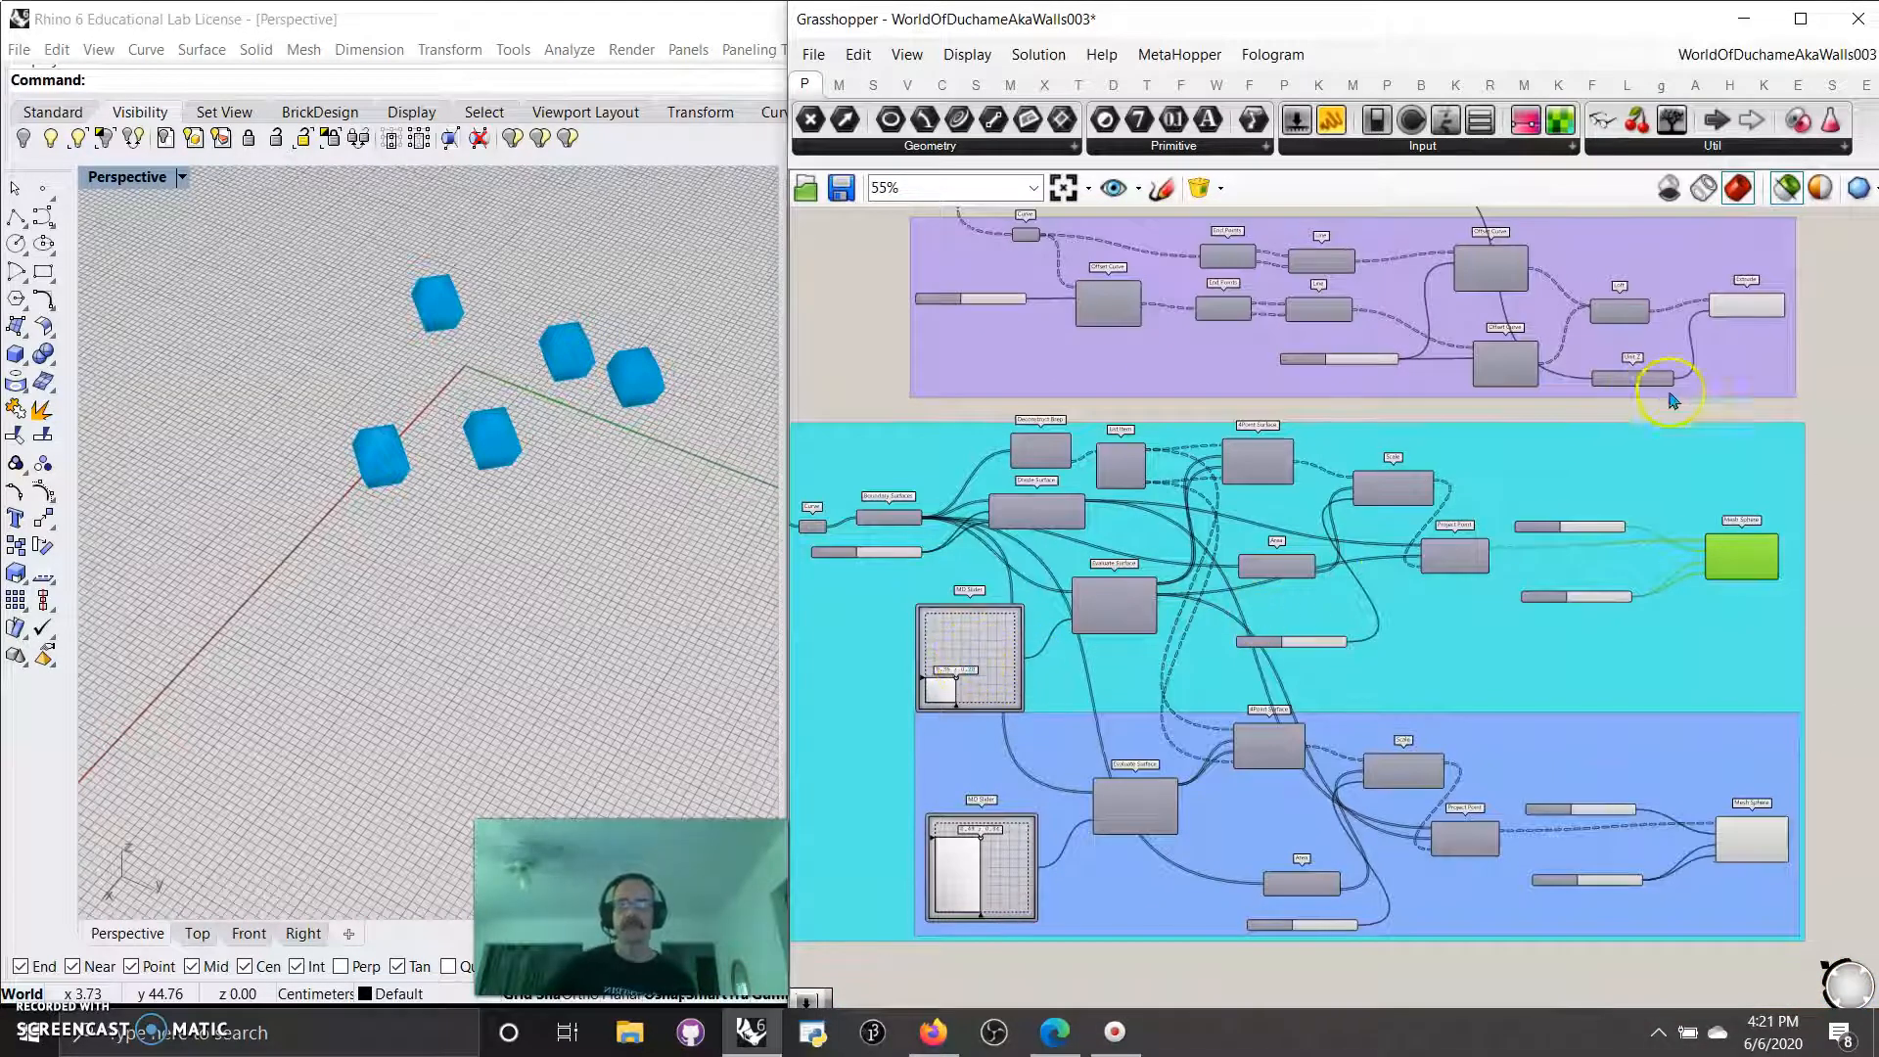
pyautogui.click(1785, 191)
pyautogui.moveTo(567, 548); pyautogui.dragTo(470, 431, button='right')
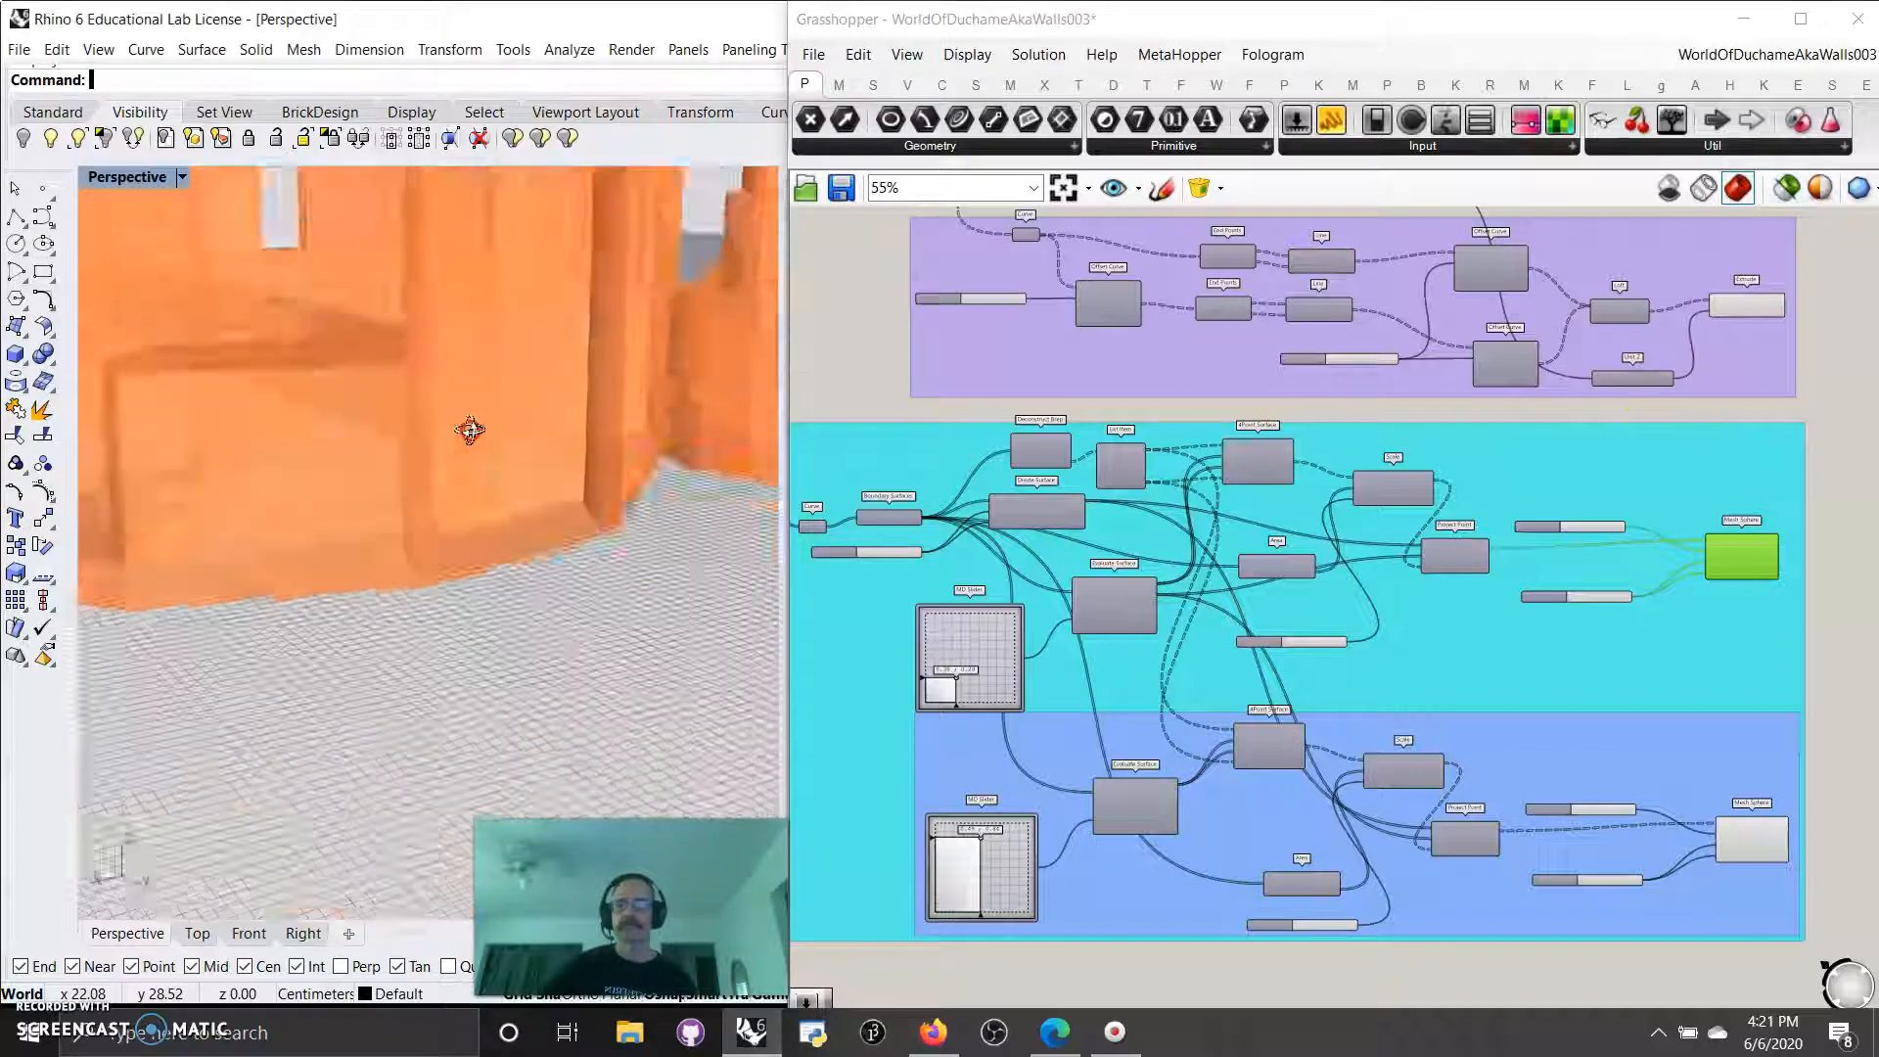
pyautogui.scroll(-6, 470, 431)
pyautogui.moveTo(511, 495); pyautogui.dragTo(620, 600, button='right')
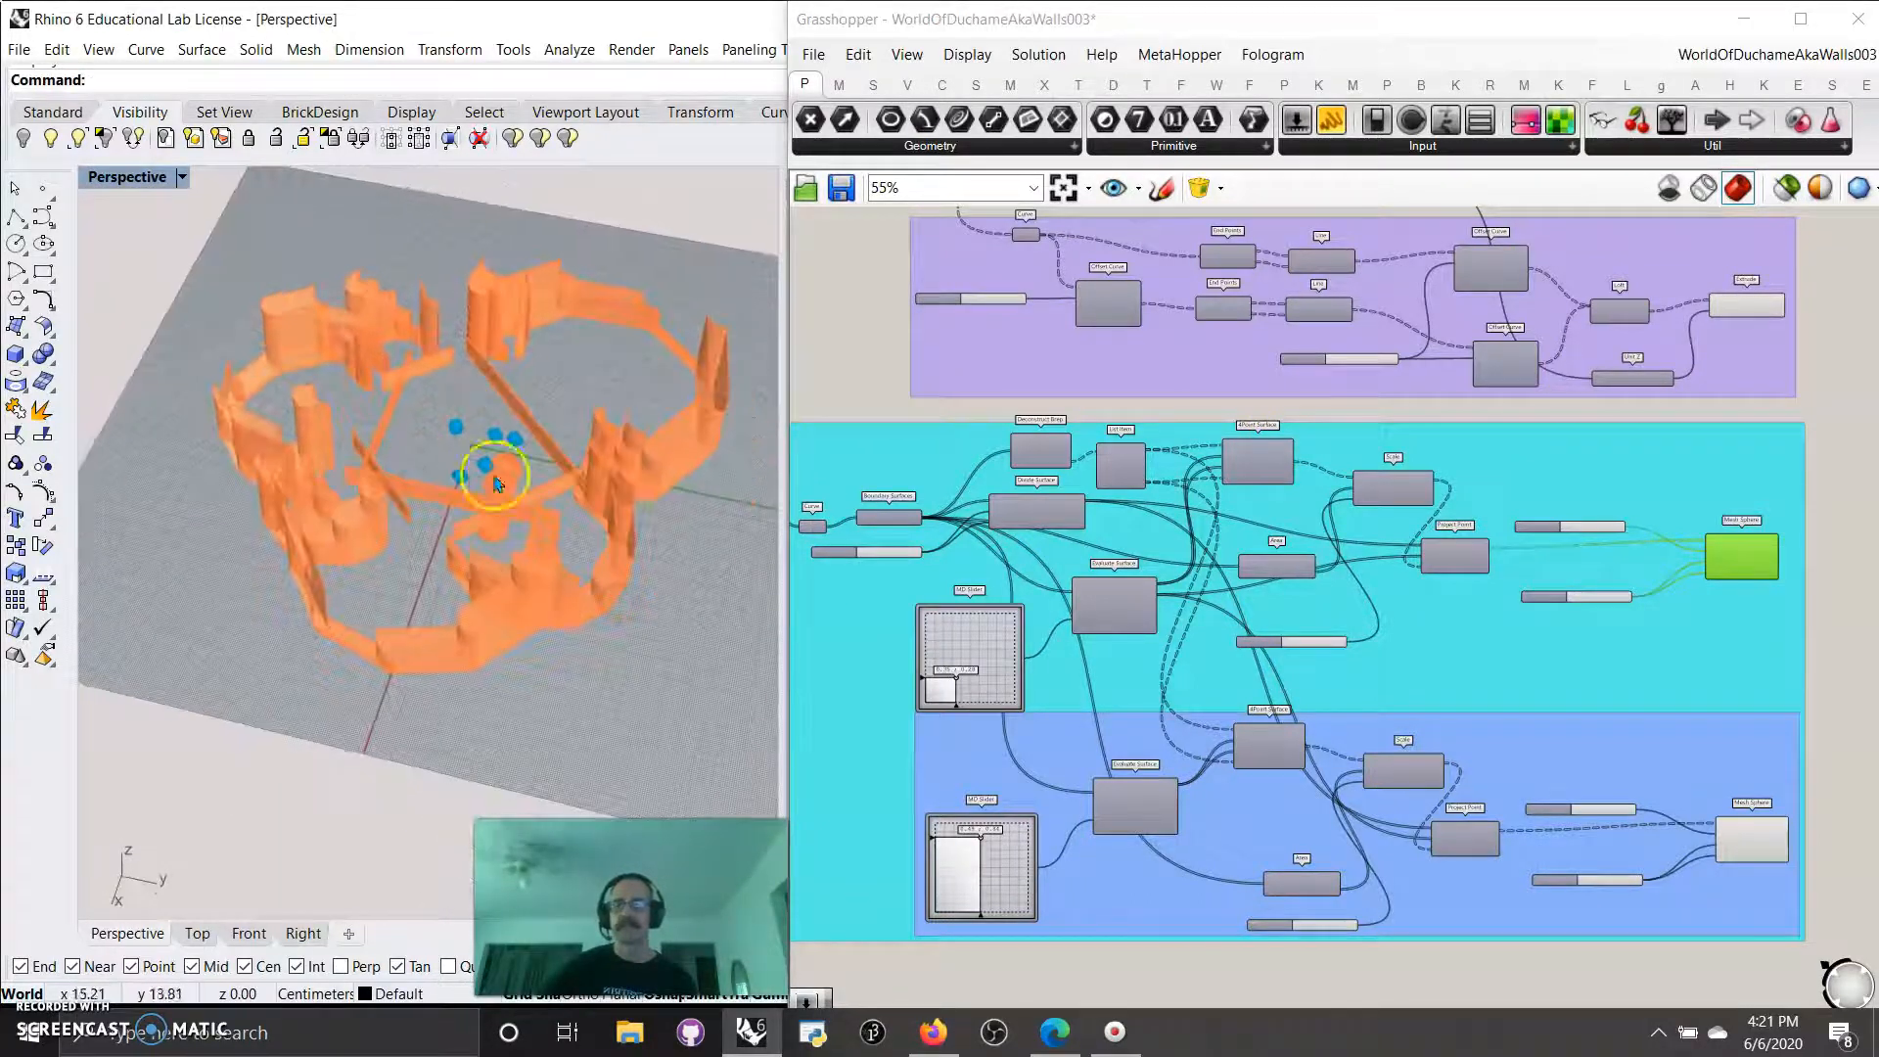
# Preview the blue group's Mesh Sphere, set its U and V count to 3 and its radius to 3.49.
pyautogui.moveTo(1258, 768); pyautogui.dragTo(1236, 562, button='right')
pyautogui.scroll(2, 1100, 615)
pyautogui.scroll(-3, 1101, 614)
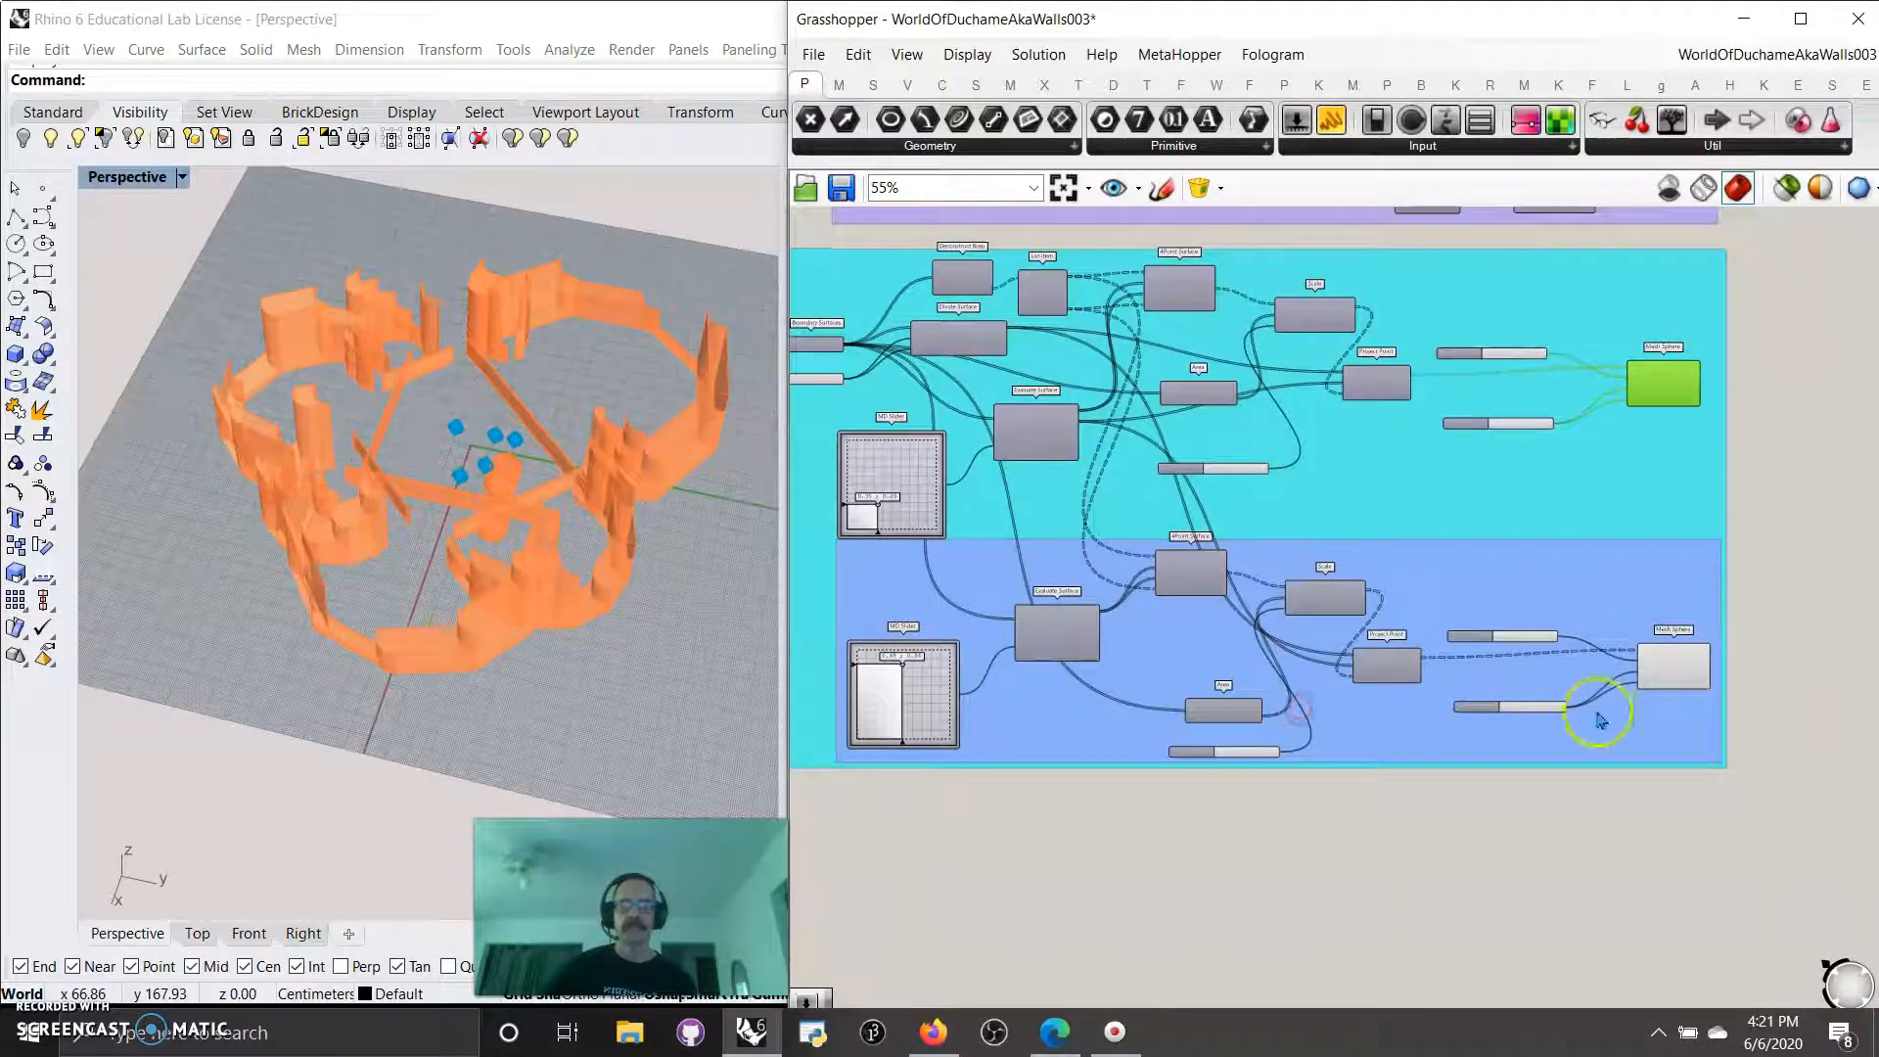
pyautogui.click(1654, 671)
pyautogui.scroll(3, 1653, 670)
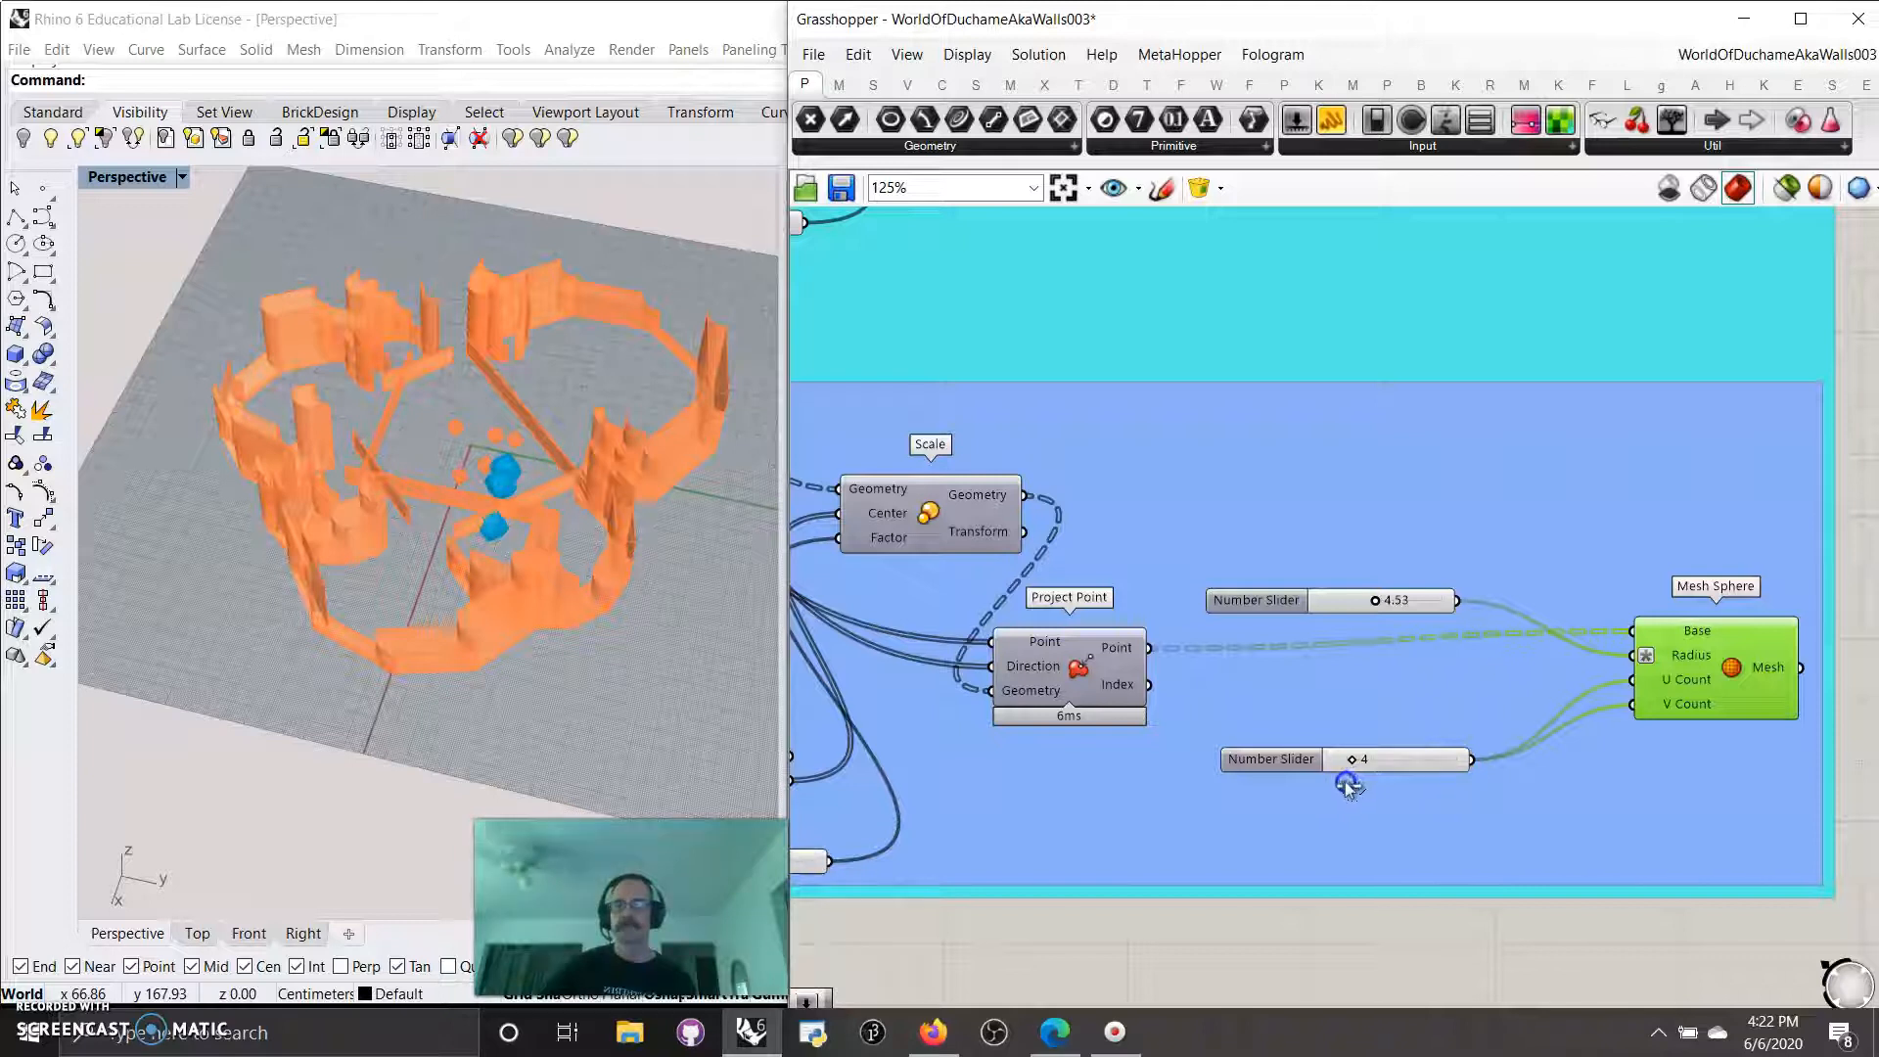
pyautogui.moveTo(622, 546); pyautogui.dragTo(385, 436, button='right')
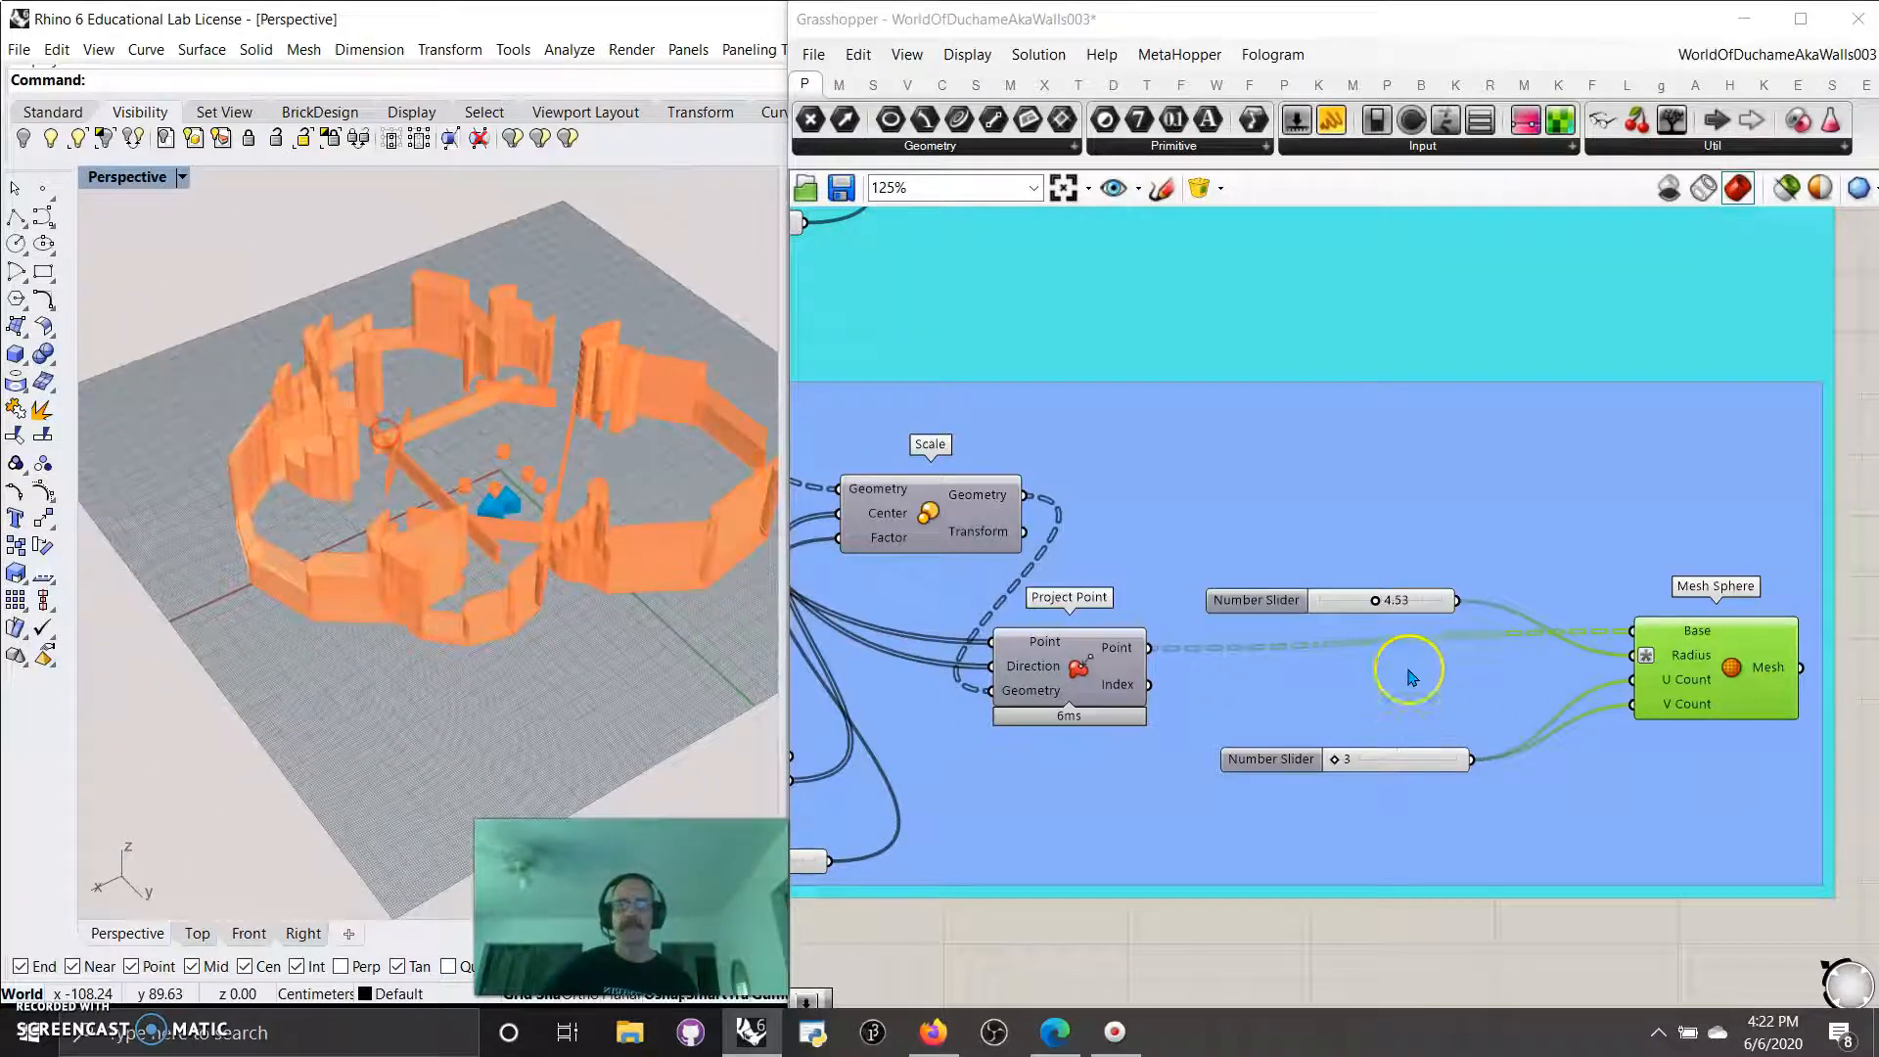
pyautogui.click(1374, 603)
pyautogui.moveTo(1440, 604); pyautogui.dragTo(1374, 616)
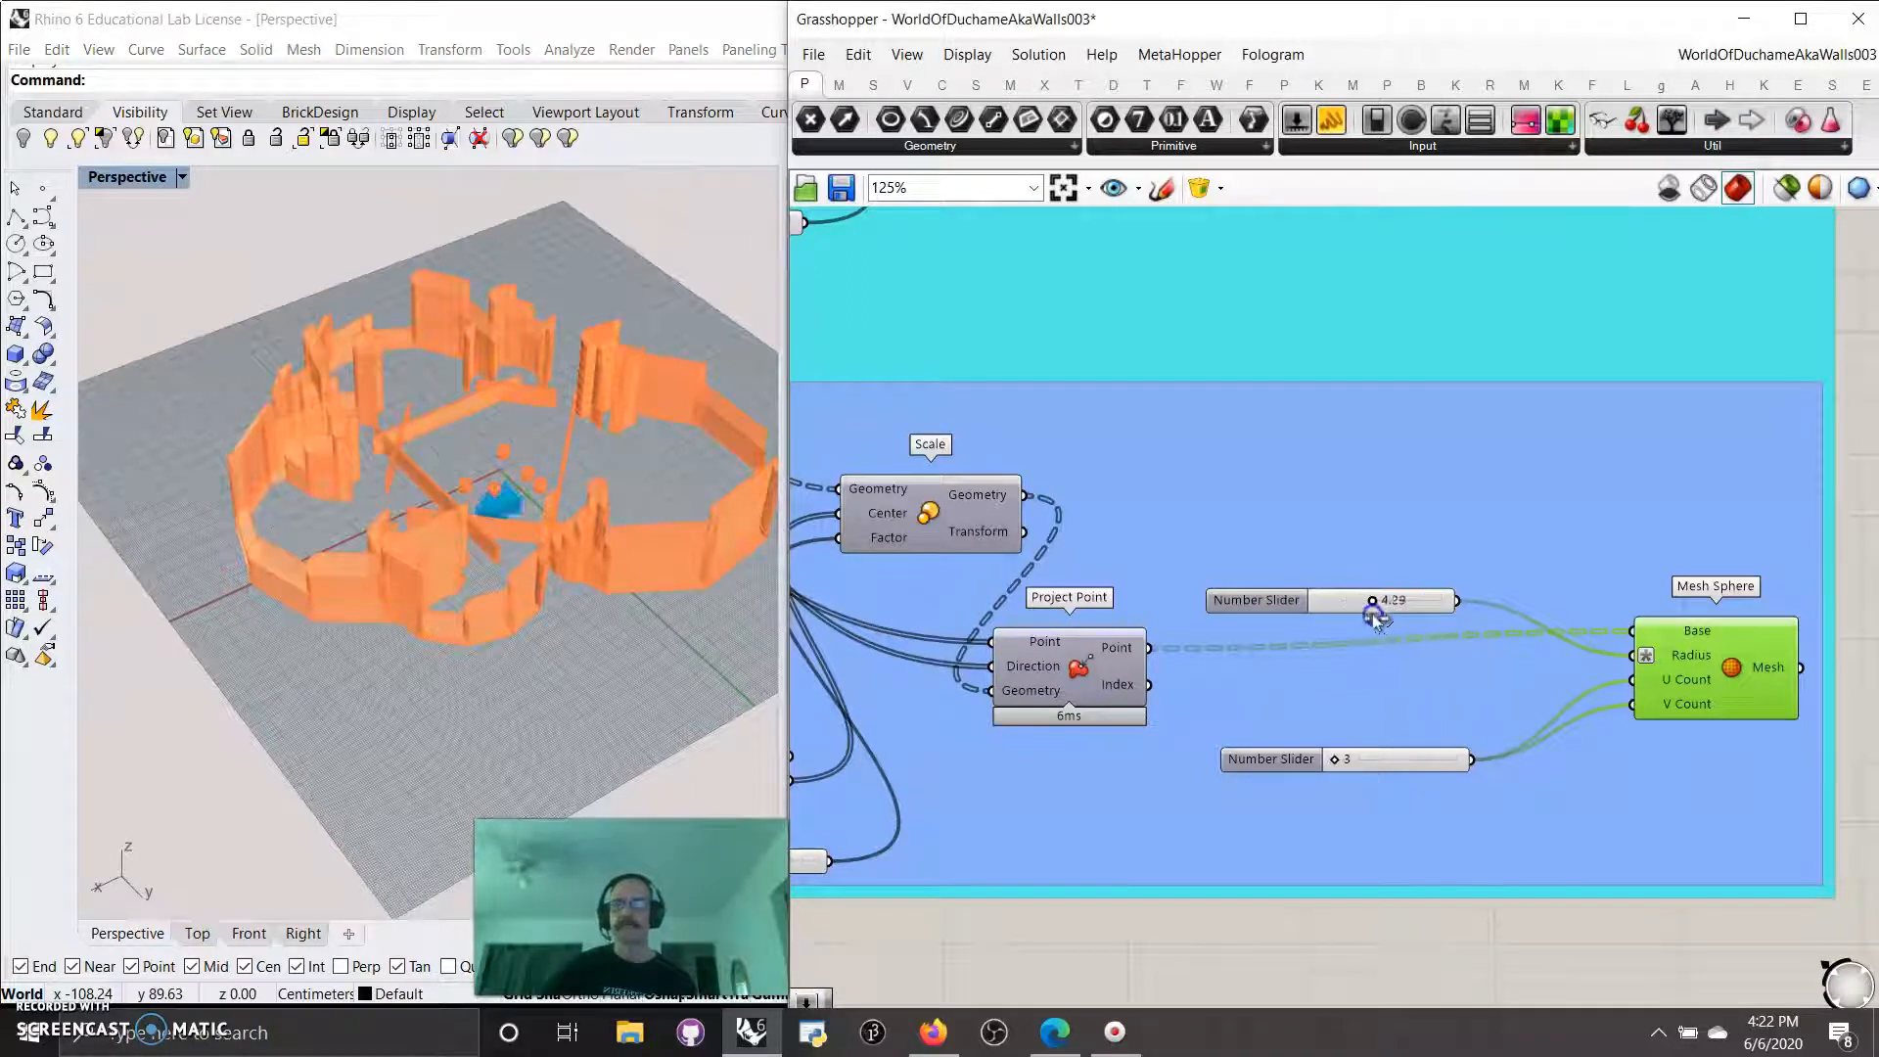
pyautogui.moveTo(524, 609)
pyautogui.mouseDown(button='right')
pyautogui.moveTo(474, 557)
pyautogui.moveTo(495, 596)
pyautogui.mouseUp(button='right')
# Set the factor slider of the blue group's Scale component to 2.6.
pyautogui.moveTo(1031, 815); pyautogui.dragTo(1223, 716, button='right')
pyautogui.click(940, 772)
pyautogui.moveTo(900, 765)
pyautogui.mouseDown()
pyautogui.moveTo(945, 766)
pyautogui.moveTo(910, 775)
pyautogui.mouseUp()
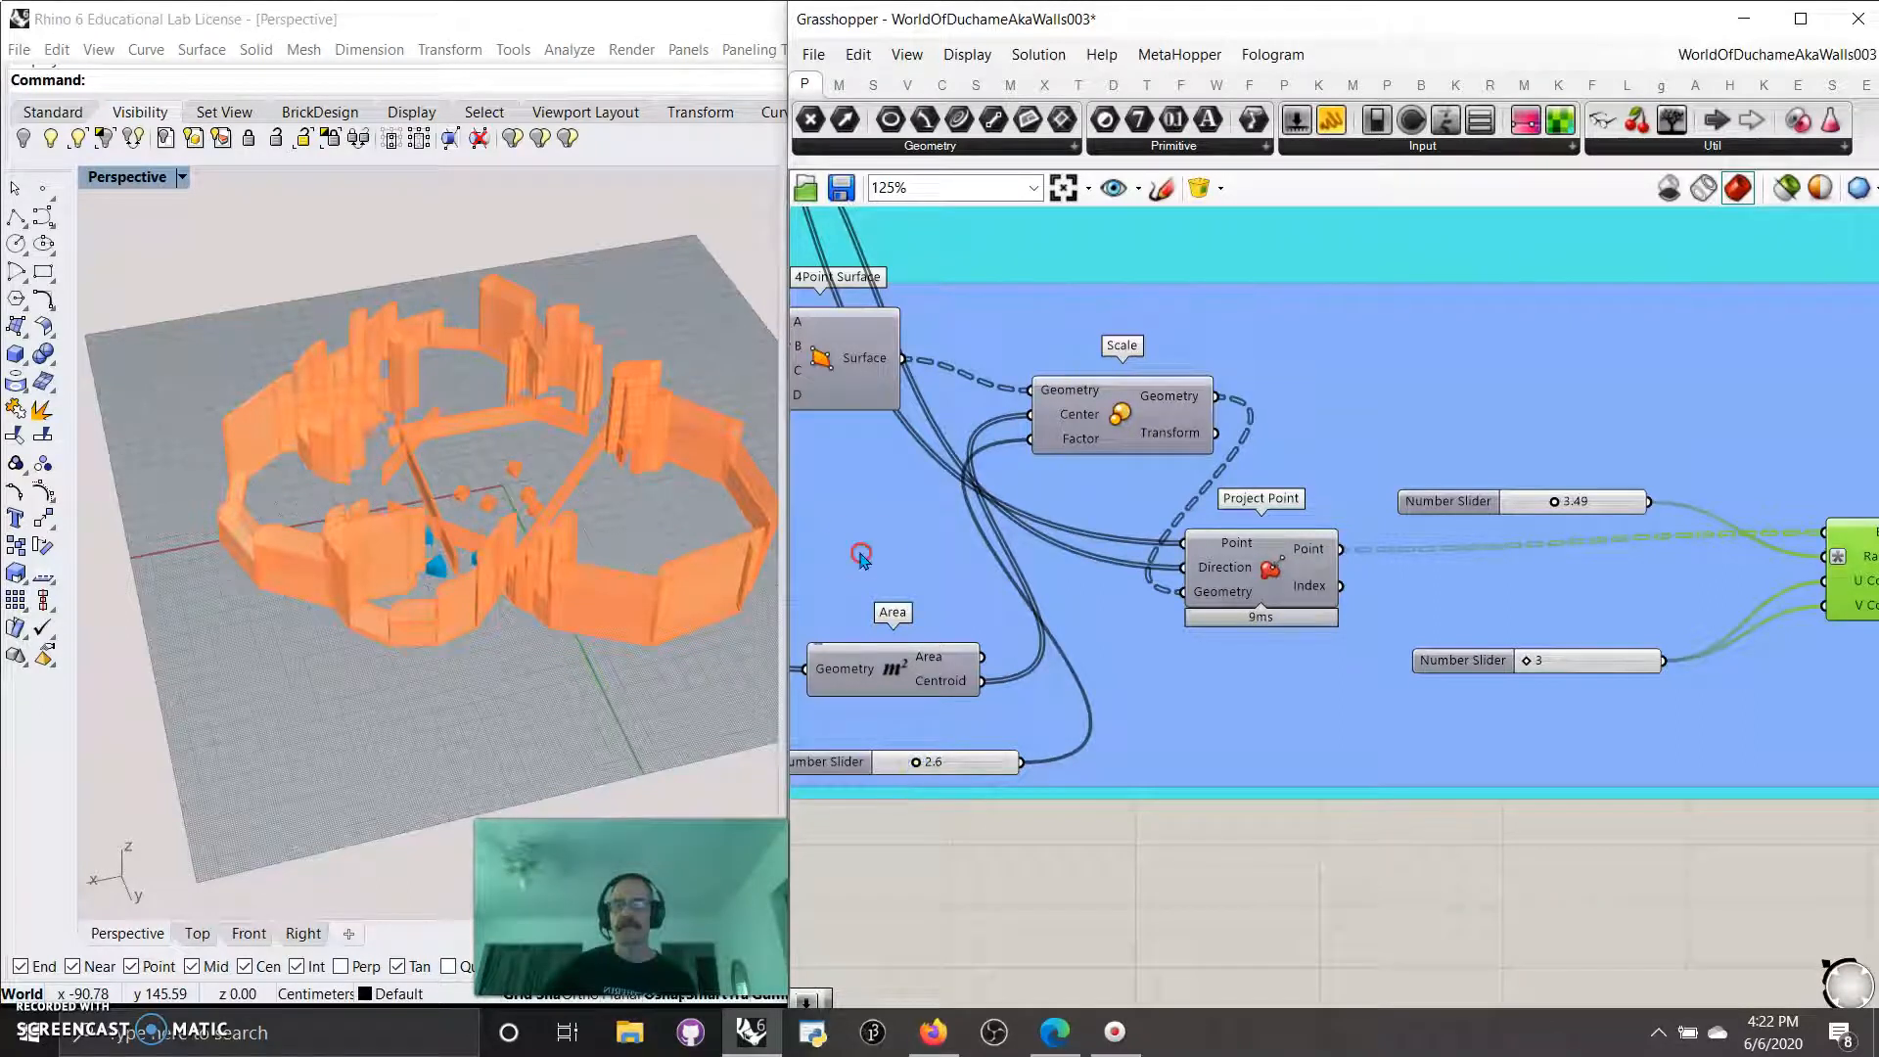
# Preview the blue group's 4Point Surface and set its MD Slider to 0.78 ; 0.39.
pyautogui.moveTo(861, 555); pyautogui.dragTo(1256, 644, button='right')
pyautogui.click(1201, 469)
pyautogui.moveTo(1108, 668); pyautogui.dragTo(1418, 767, button='right')
pyautogui.moveTo(1144, 848); pyautogui.dragTo(1298, 810, button='right')
pyautogui.moveTo(1012, 709); pyautogui.dragTo(1074, 798)
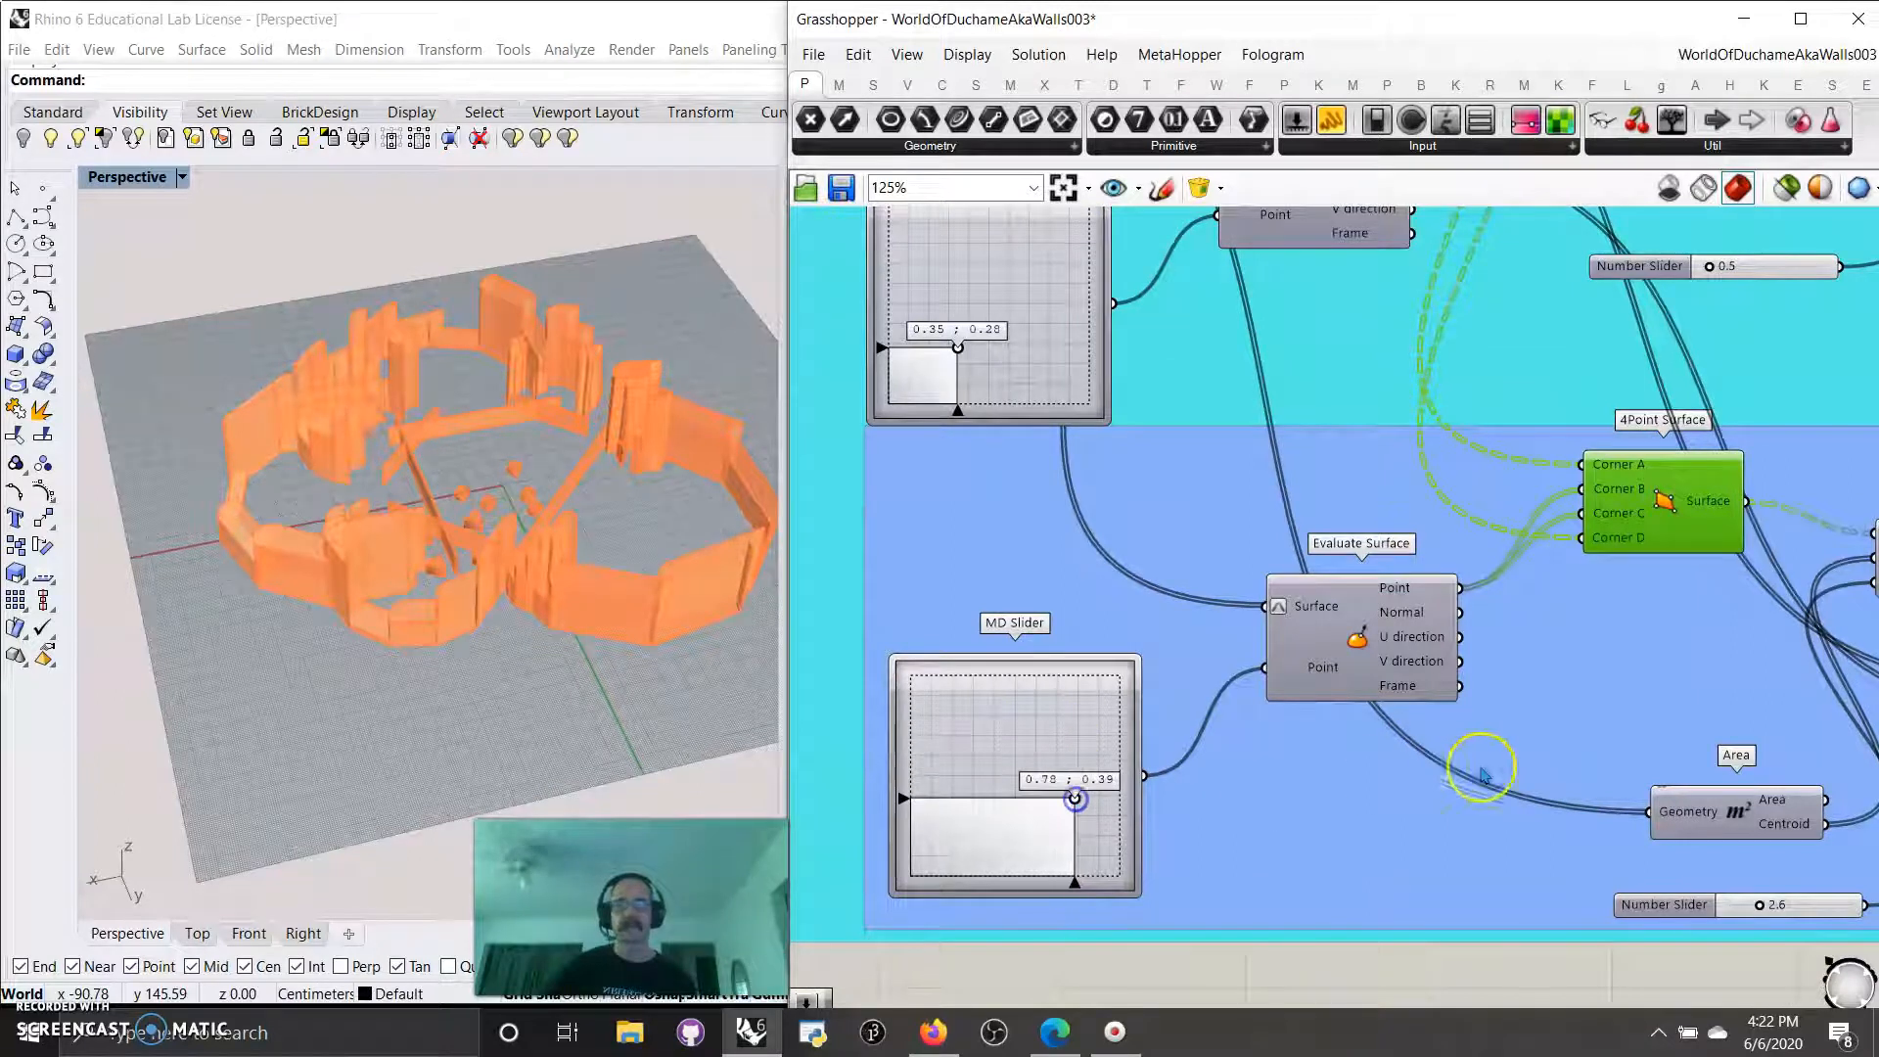
# Preview the blue group's Mesh Sphere and set that group's MD Slider to 0.0 ; 0.0.
pyautogui.scroll(-5, 1482, 774)
pyautogui.click(1744, 677)
pyautogui.scroll(5, 1045, 693)
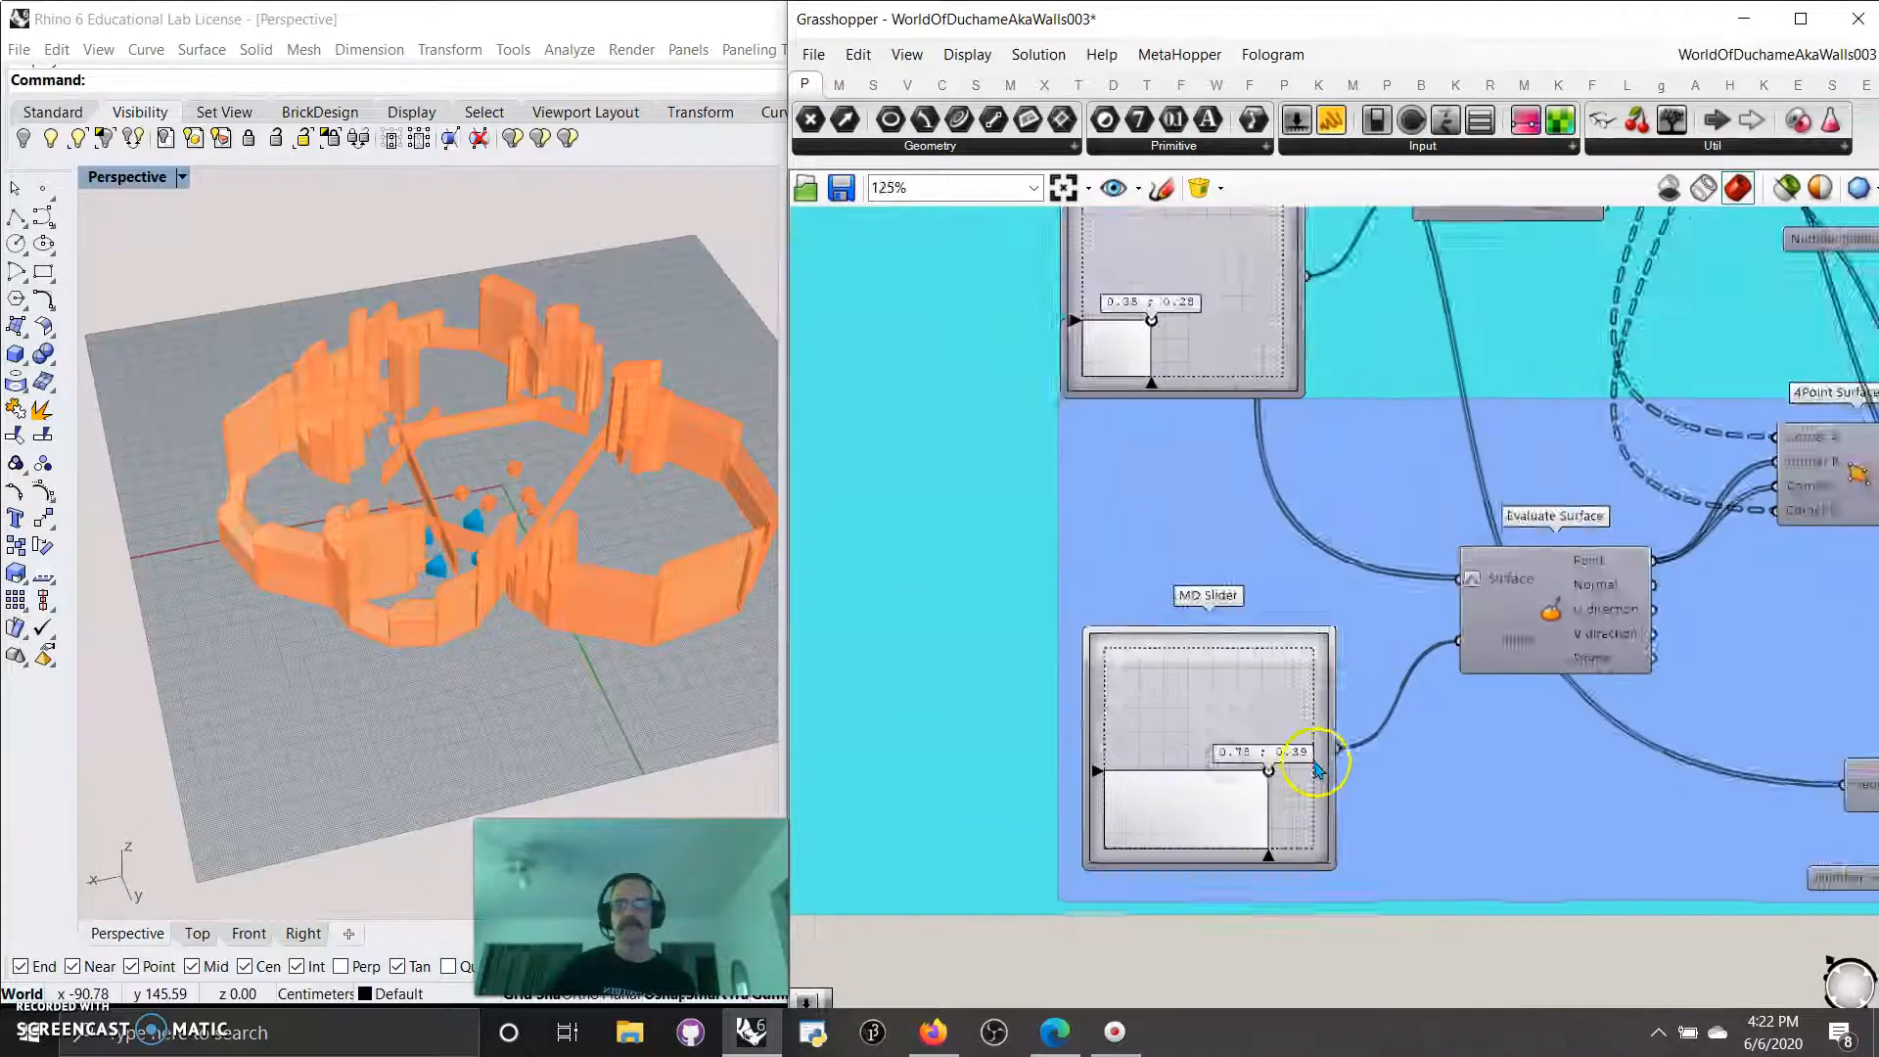
pyautogui.moveTo(1234, 794); pyautogui.dragTo(813, 939)
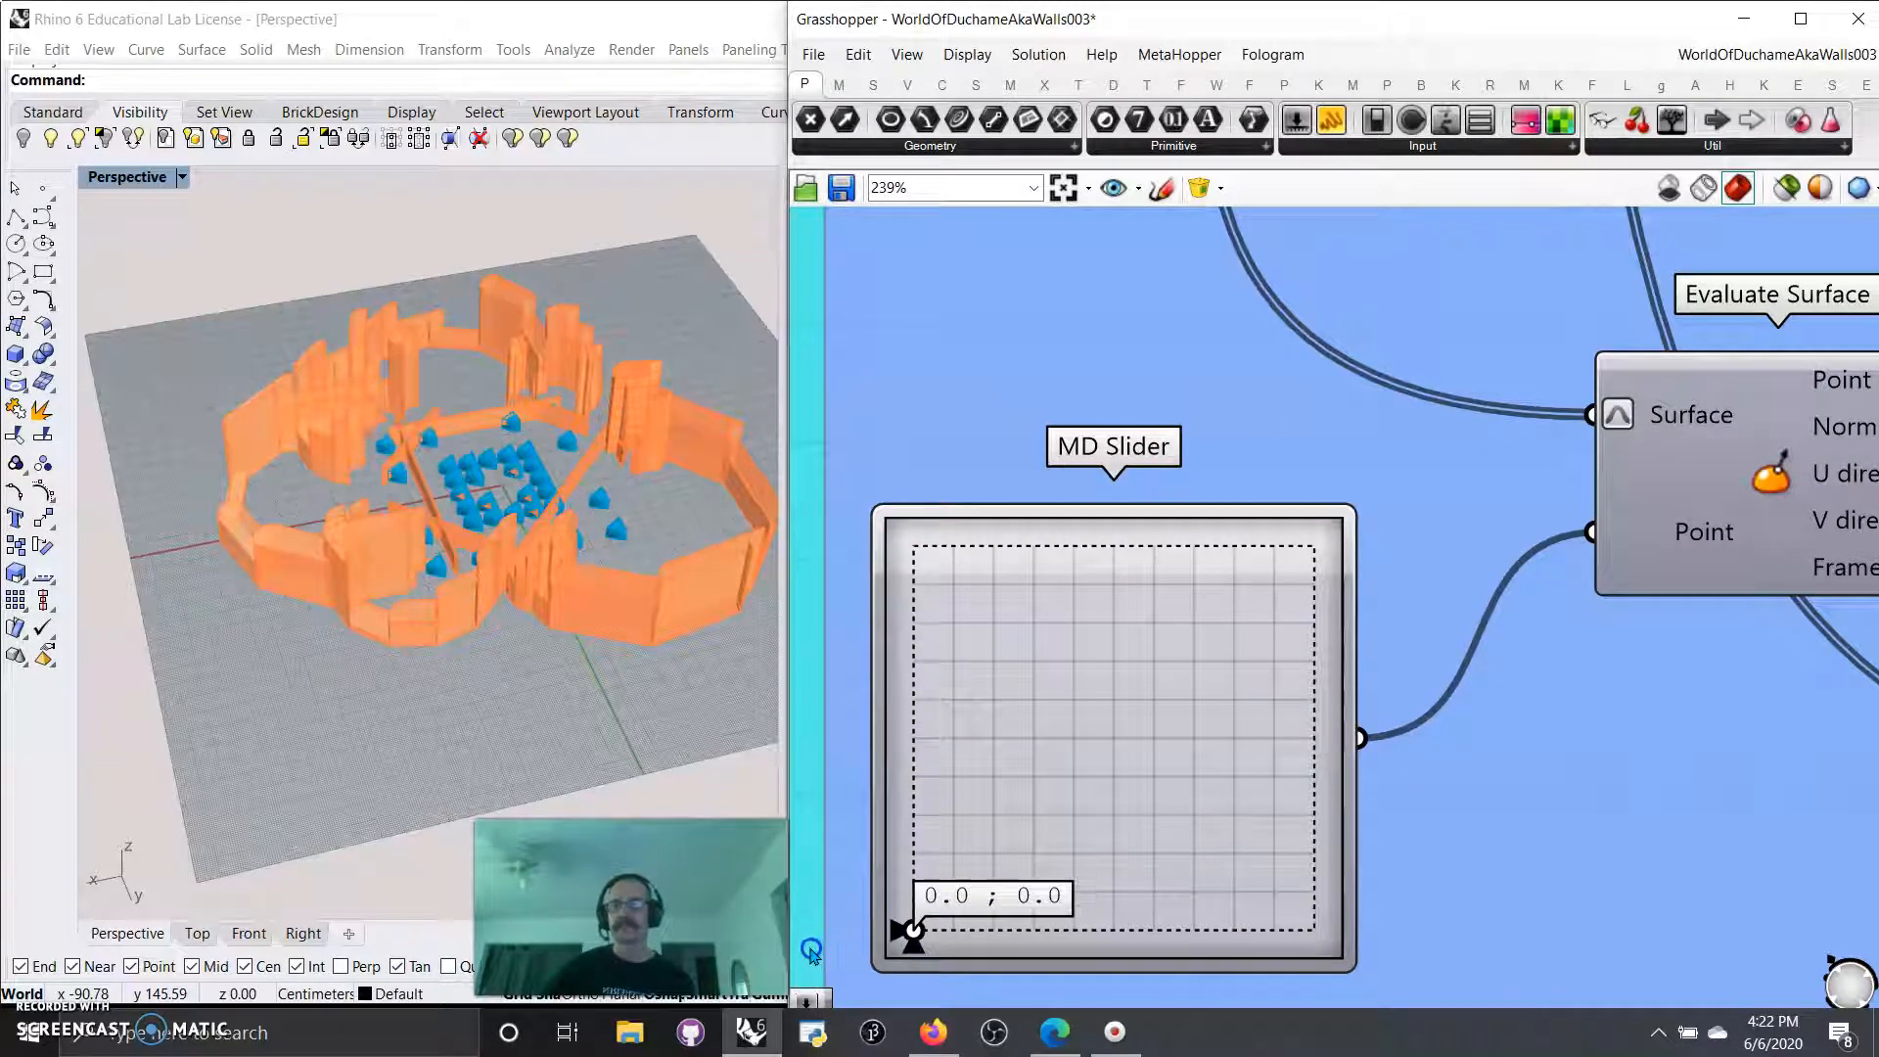
pyautogui.moveTo(490, 567); pyautogui.dragTo(631, 618, button='right')
# Set the cyan group's Mesh Sphere radius to 5.37 and its Scale factor to 0.4.
pyautogui.moveTo(1571, 822)
pyautogui.mouseDown(button='right')
pyautogui.moveTo(1331, 908)
pyautogui.moveTo(1332, 892)
pyautogui.mouseUp(button='right')
pyautogui.scroll(-4, 1374, 861)
pyautogui.moveTo(1504, 633); pyautogui.dragTo(1090, 797, button='right')
pyautogui.moveTo(1421, 660)
pyautogui.mouseDown(button='right')
pyautogui.moveTo(1379, 687)
pyautogui.moveTo(1121, 739)
pyautogui.mouseUp(button='right')
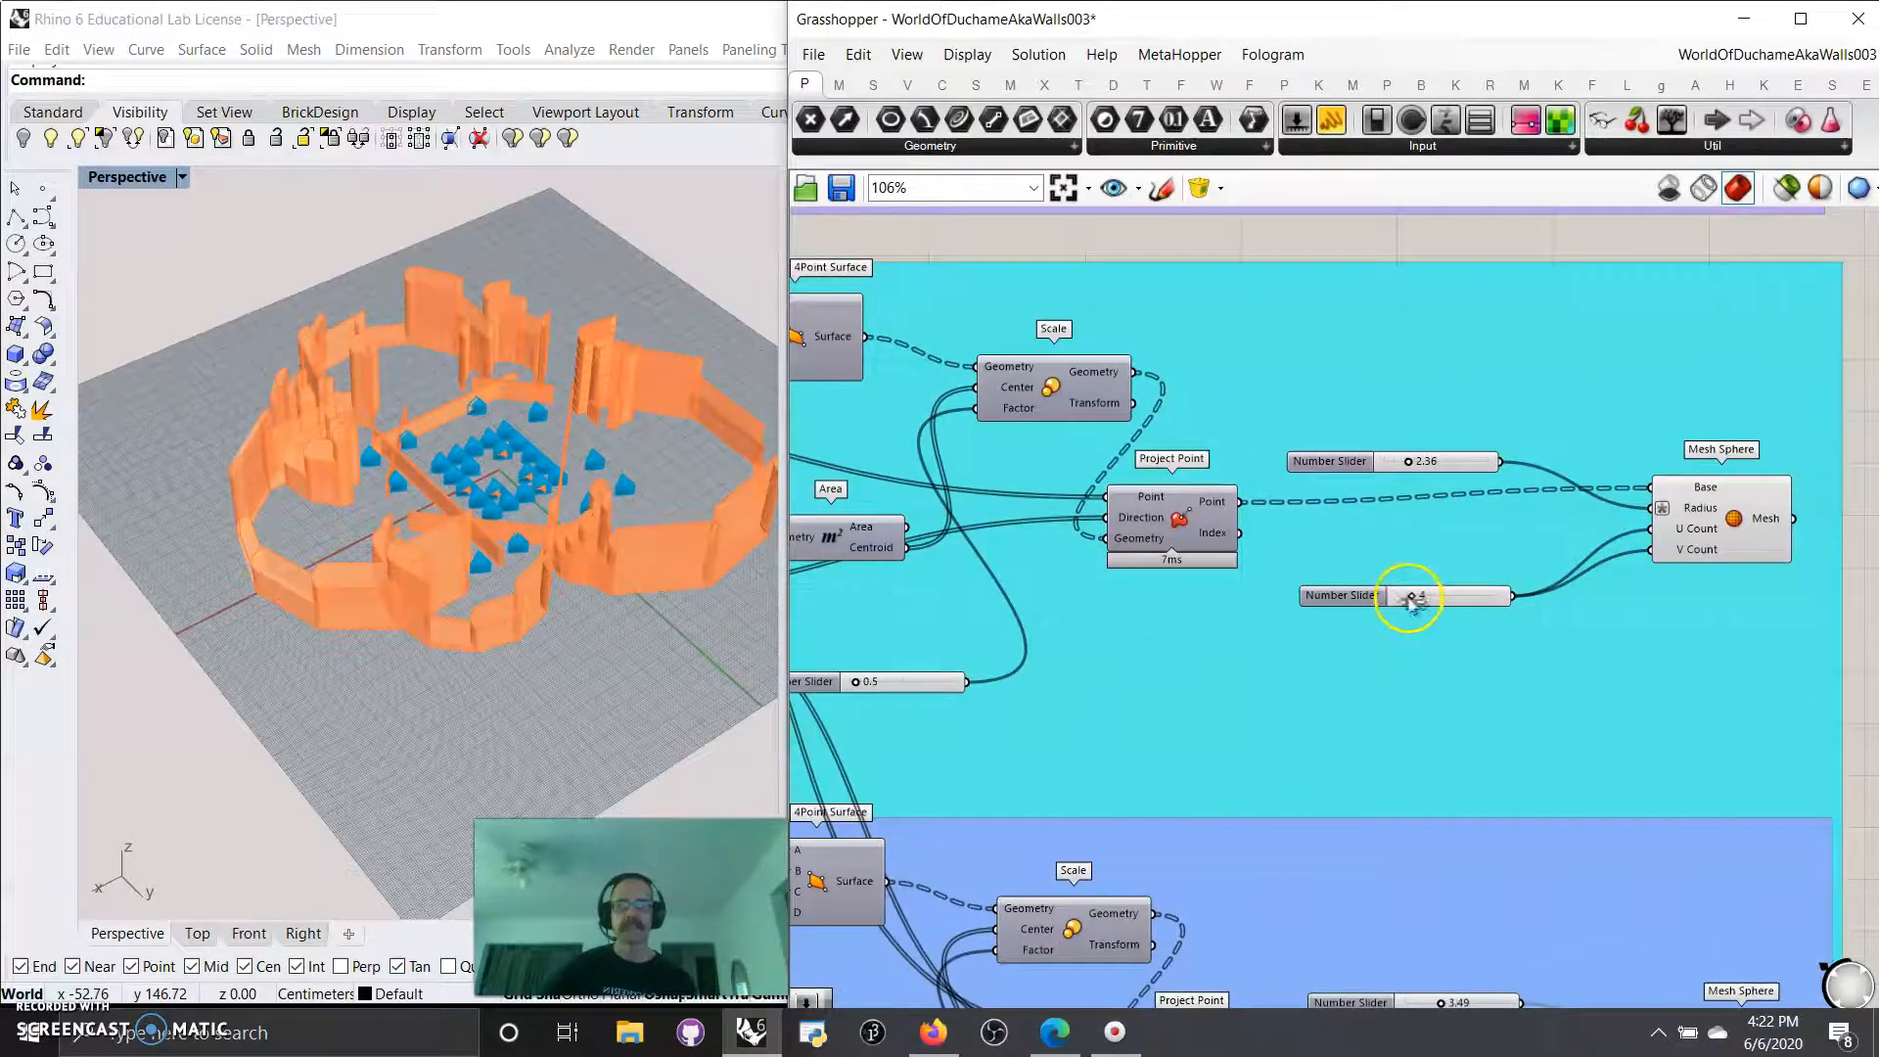
pyautogui.moveTo(1409, 463); pyautogui.dragTo(1441, 468)
pyautogui.moveTo(1096, 638); pyautogui.dragTo(1403, 656, button='right')
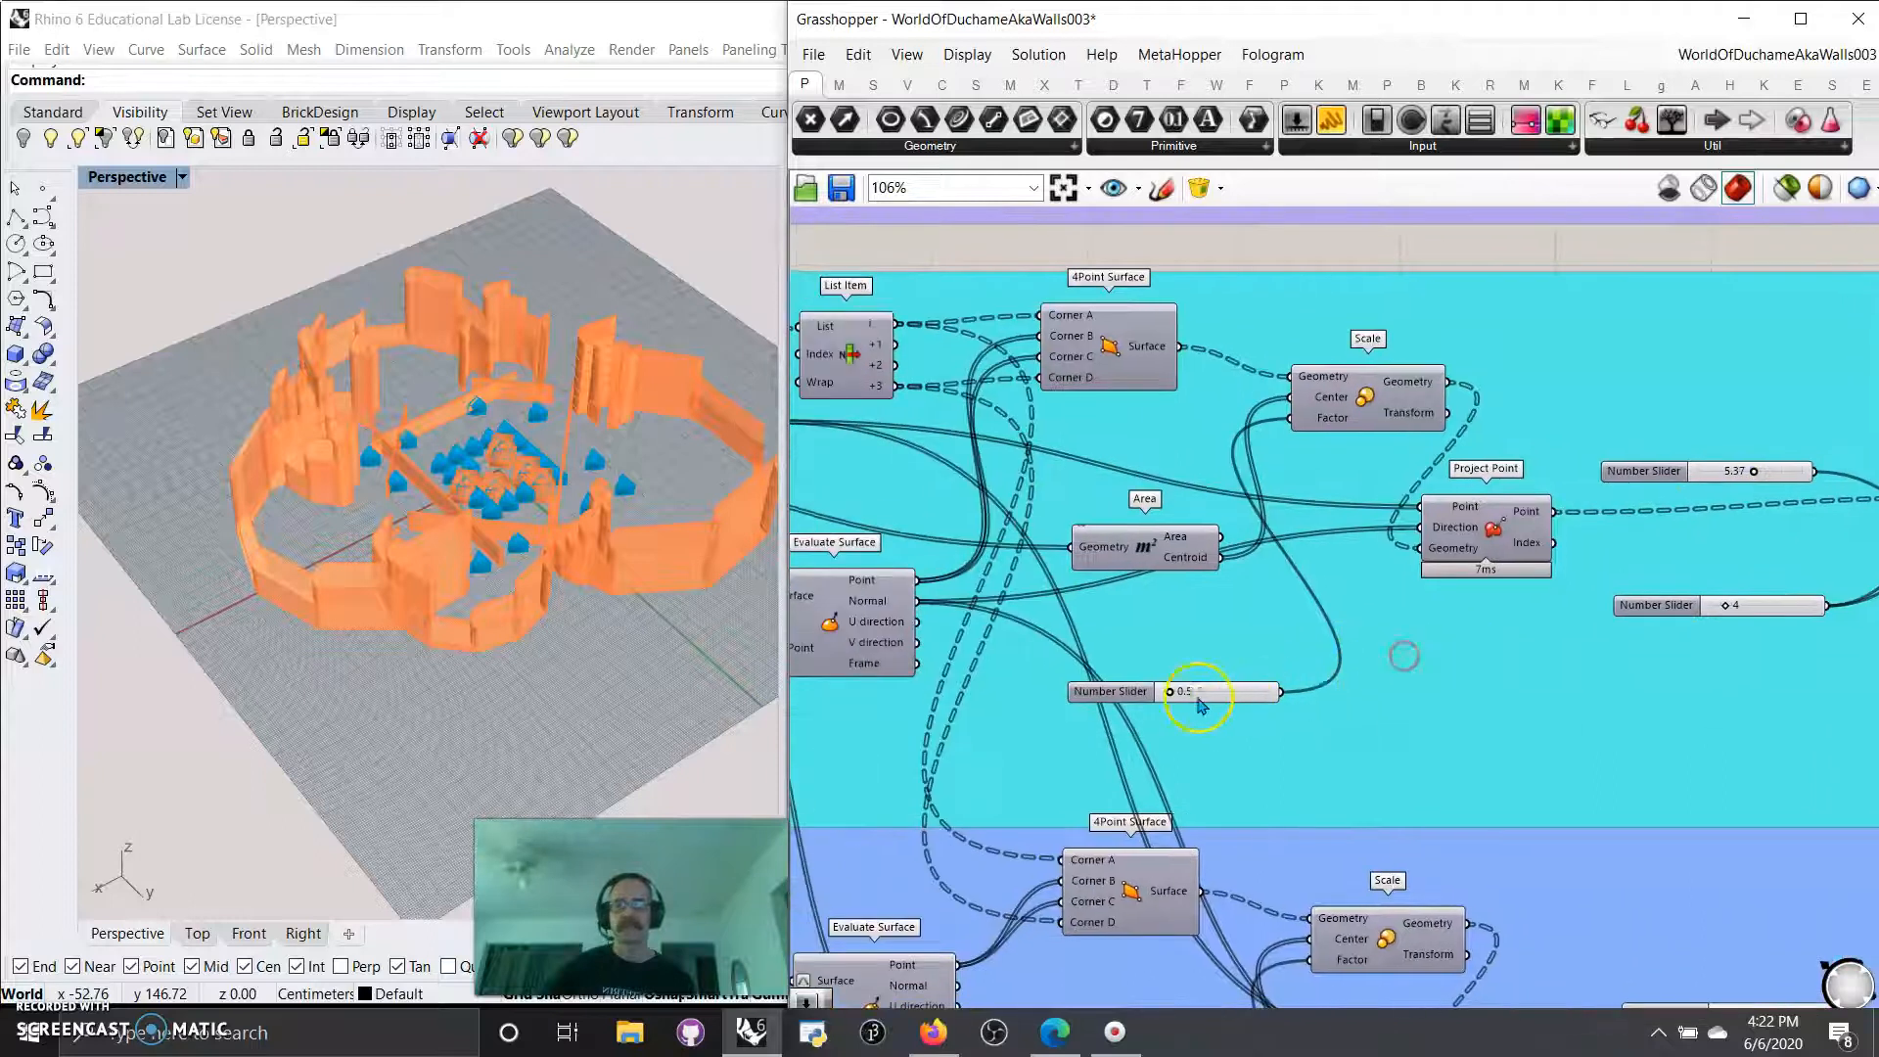
pyautogui.moveTo(1171, 695)
pyautogui.mouseDown()
pyautogui.moveTo(1193, 697)
pyautogui.moveTo(1173, 700)
pyautogui.mouseUp()
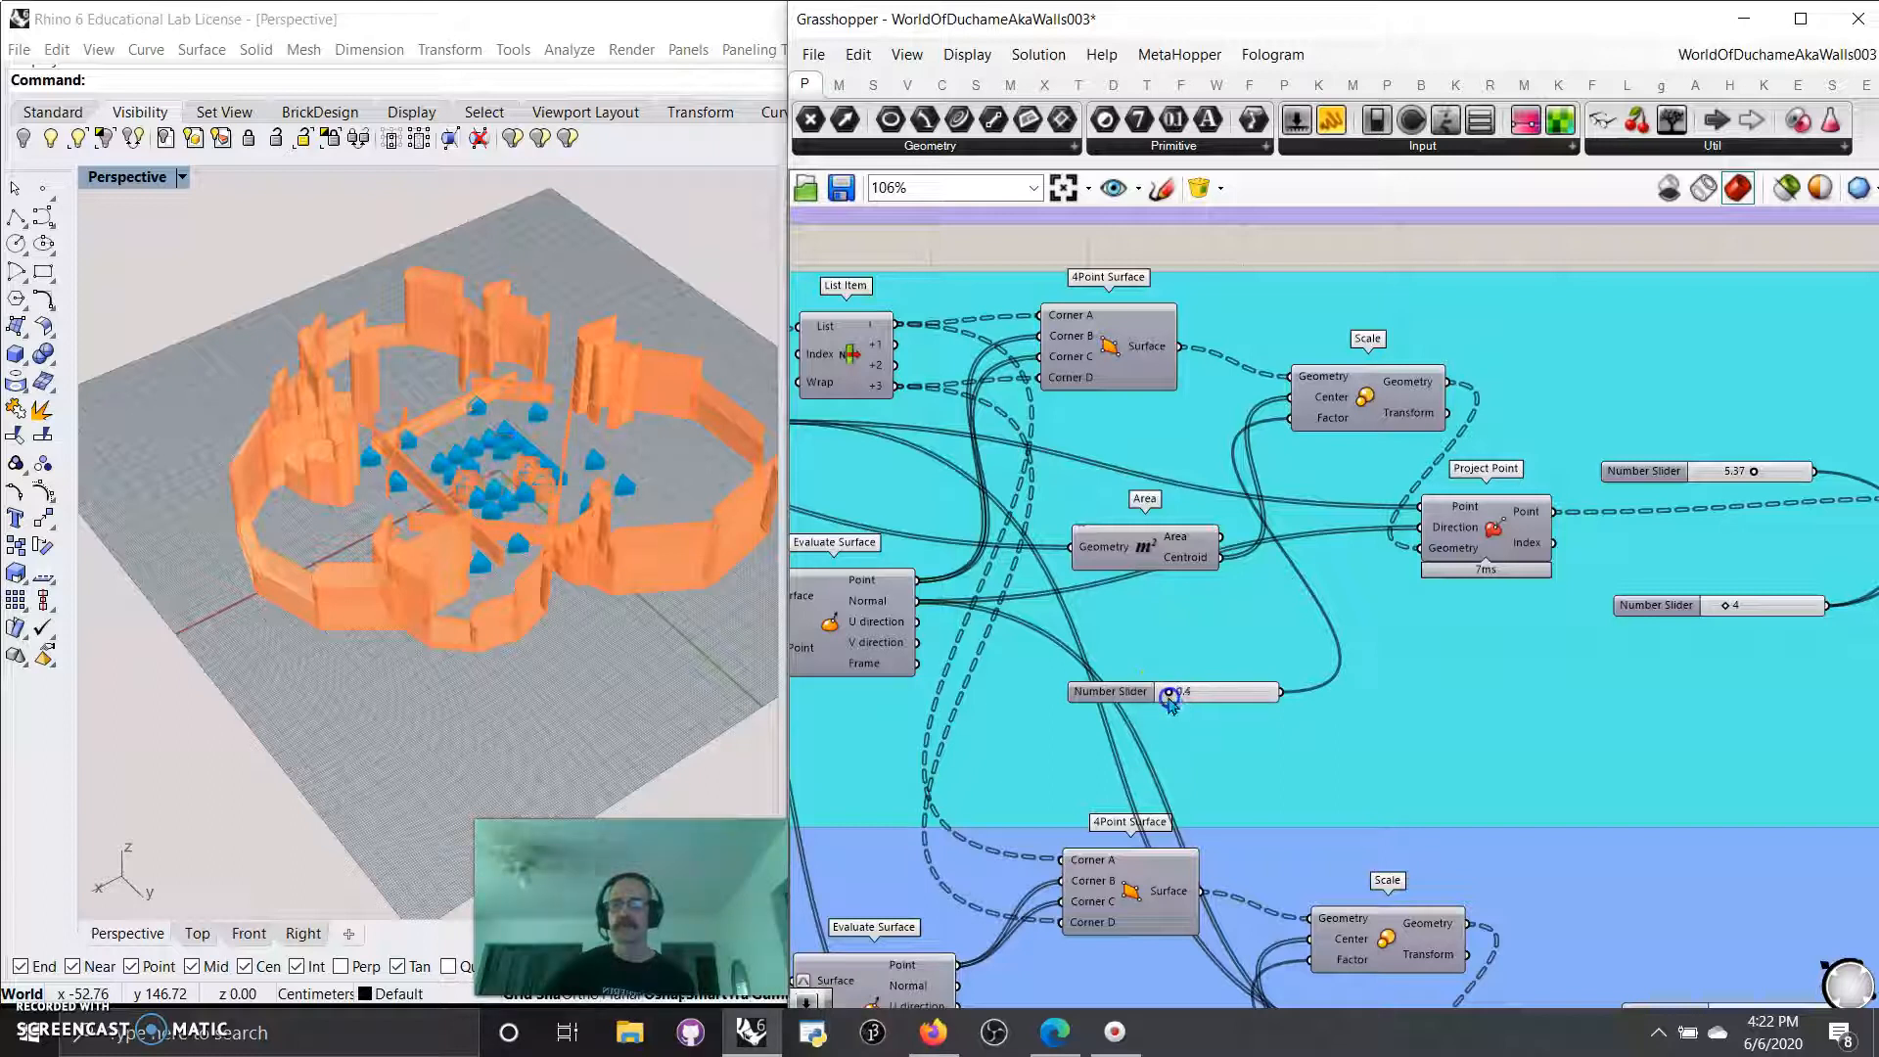
pyautogui.moveTo(537, 461); pyautogui.dragTo(431, 494, button='right')
# Select the final components of the outer walls, inner walls and both Mesh Sphere groups together and bake them.
pyautogui.scroll(-3, 1252, 722)
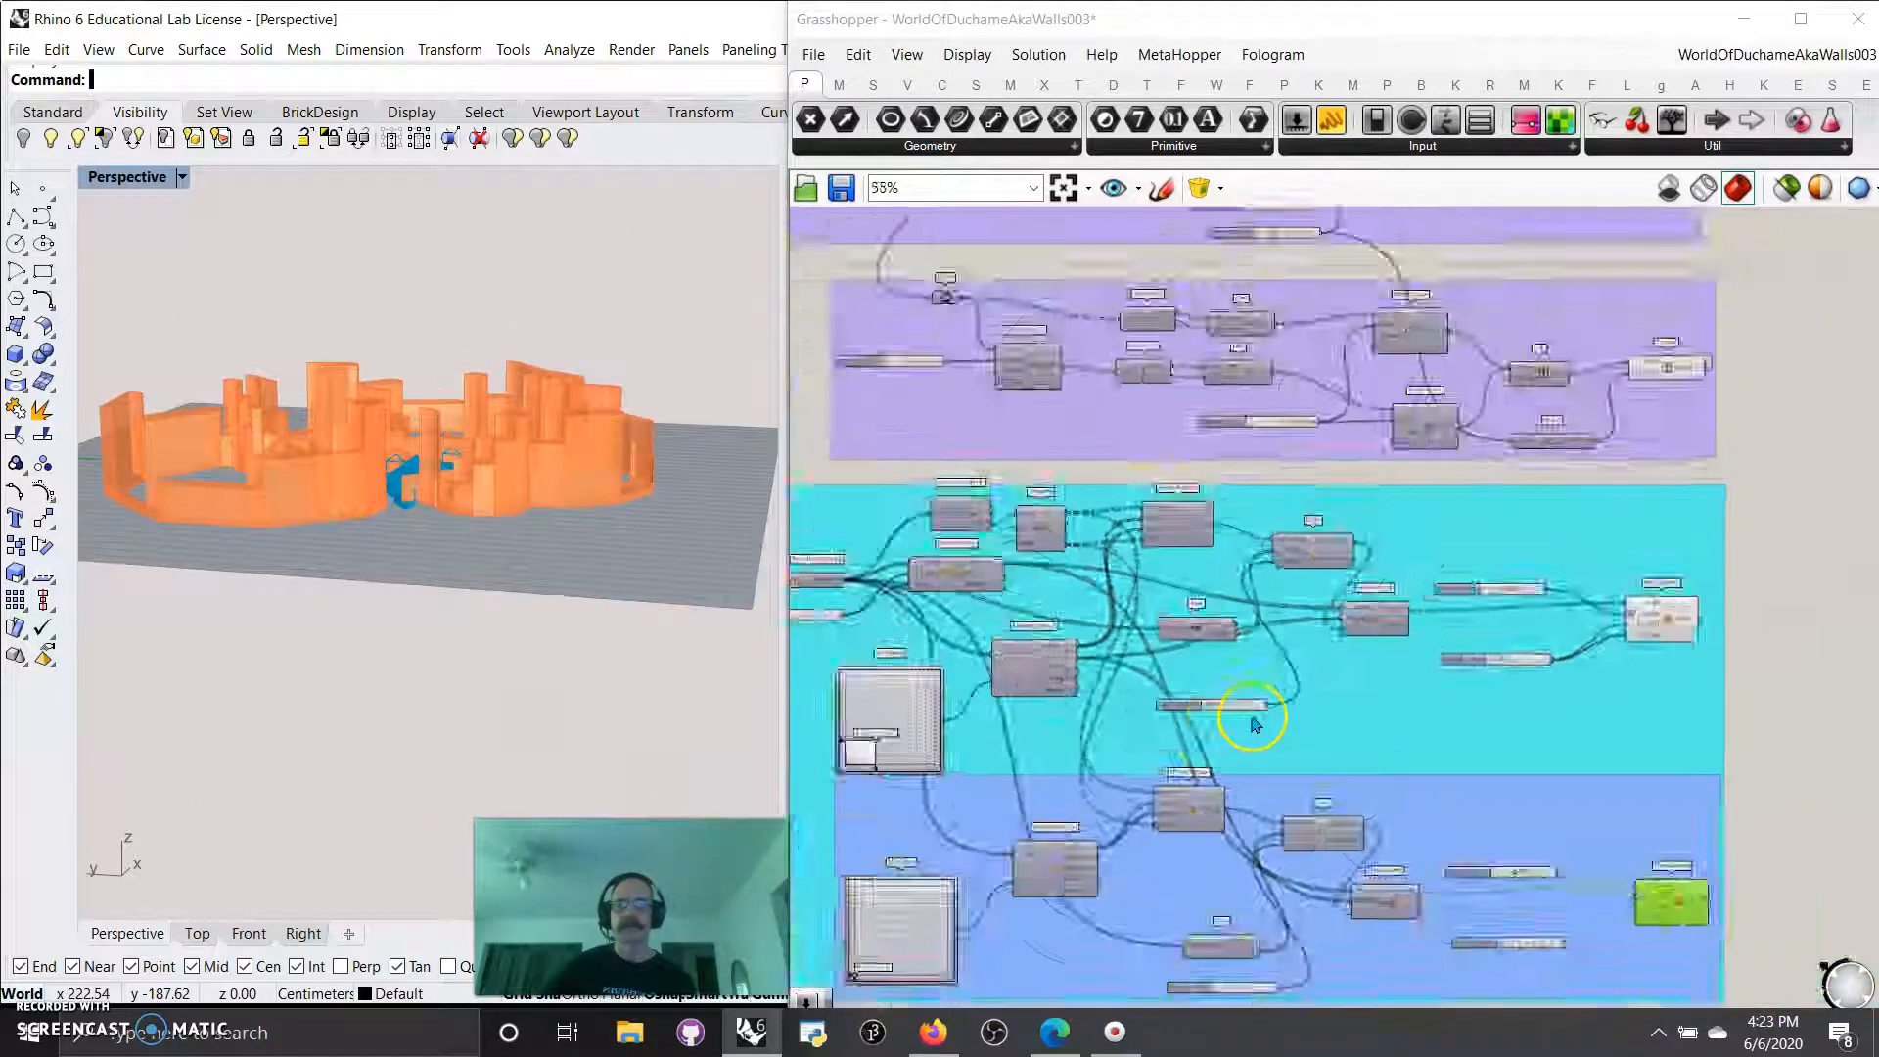
pyautogui.scroll(-2, 1256, 724)
pyautogui.moveTo(1587, 942); pyautogui.dragTo(1471, 266)
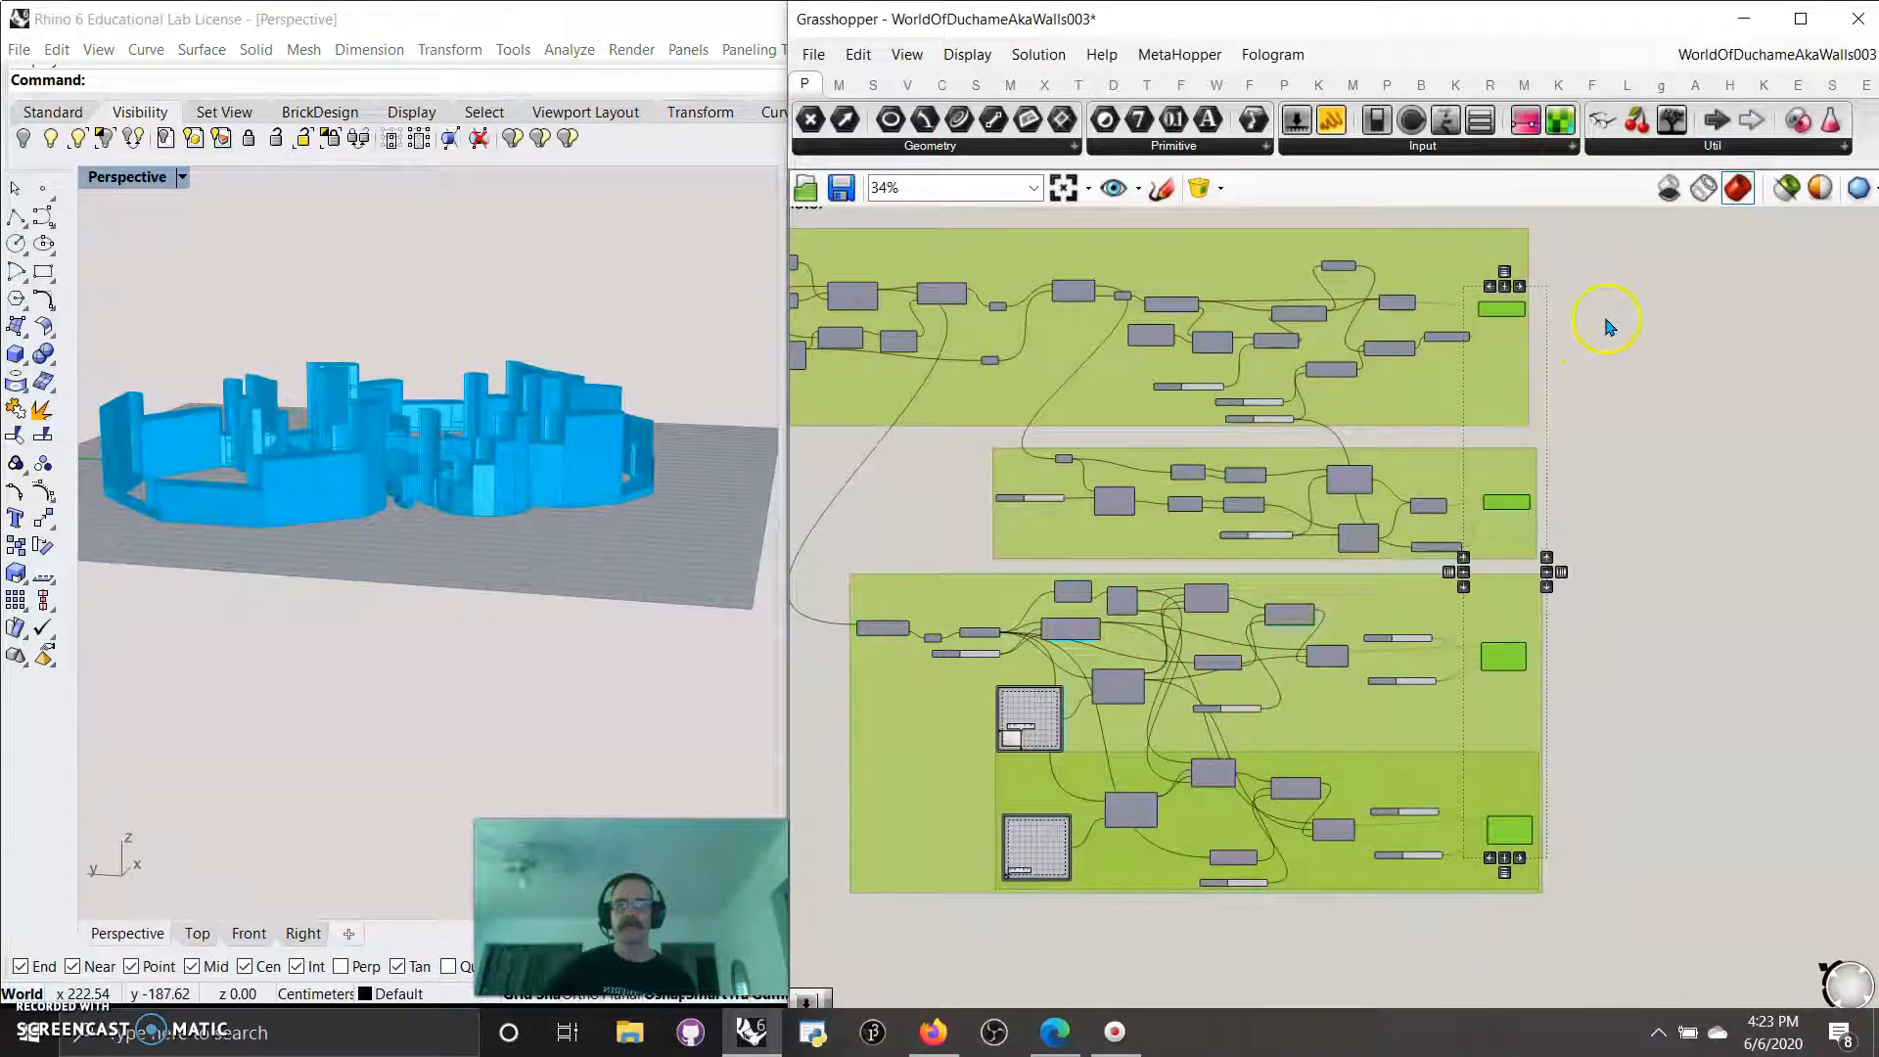
pyautogui.rightClick(1605, 326)
pyautogui.click(1653, 436)
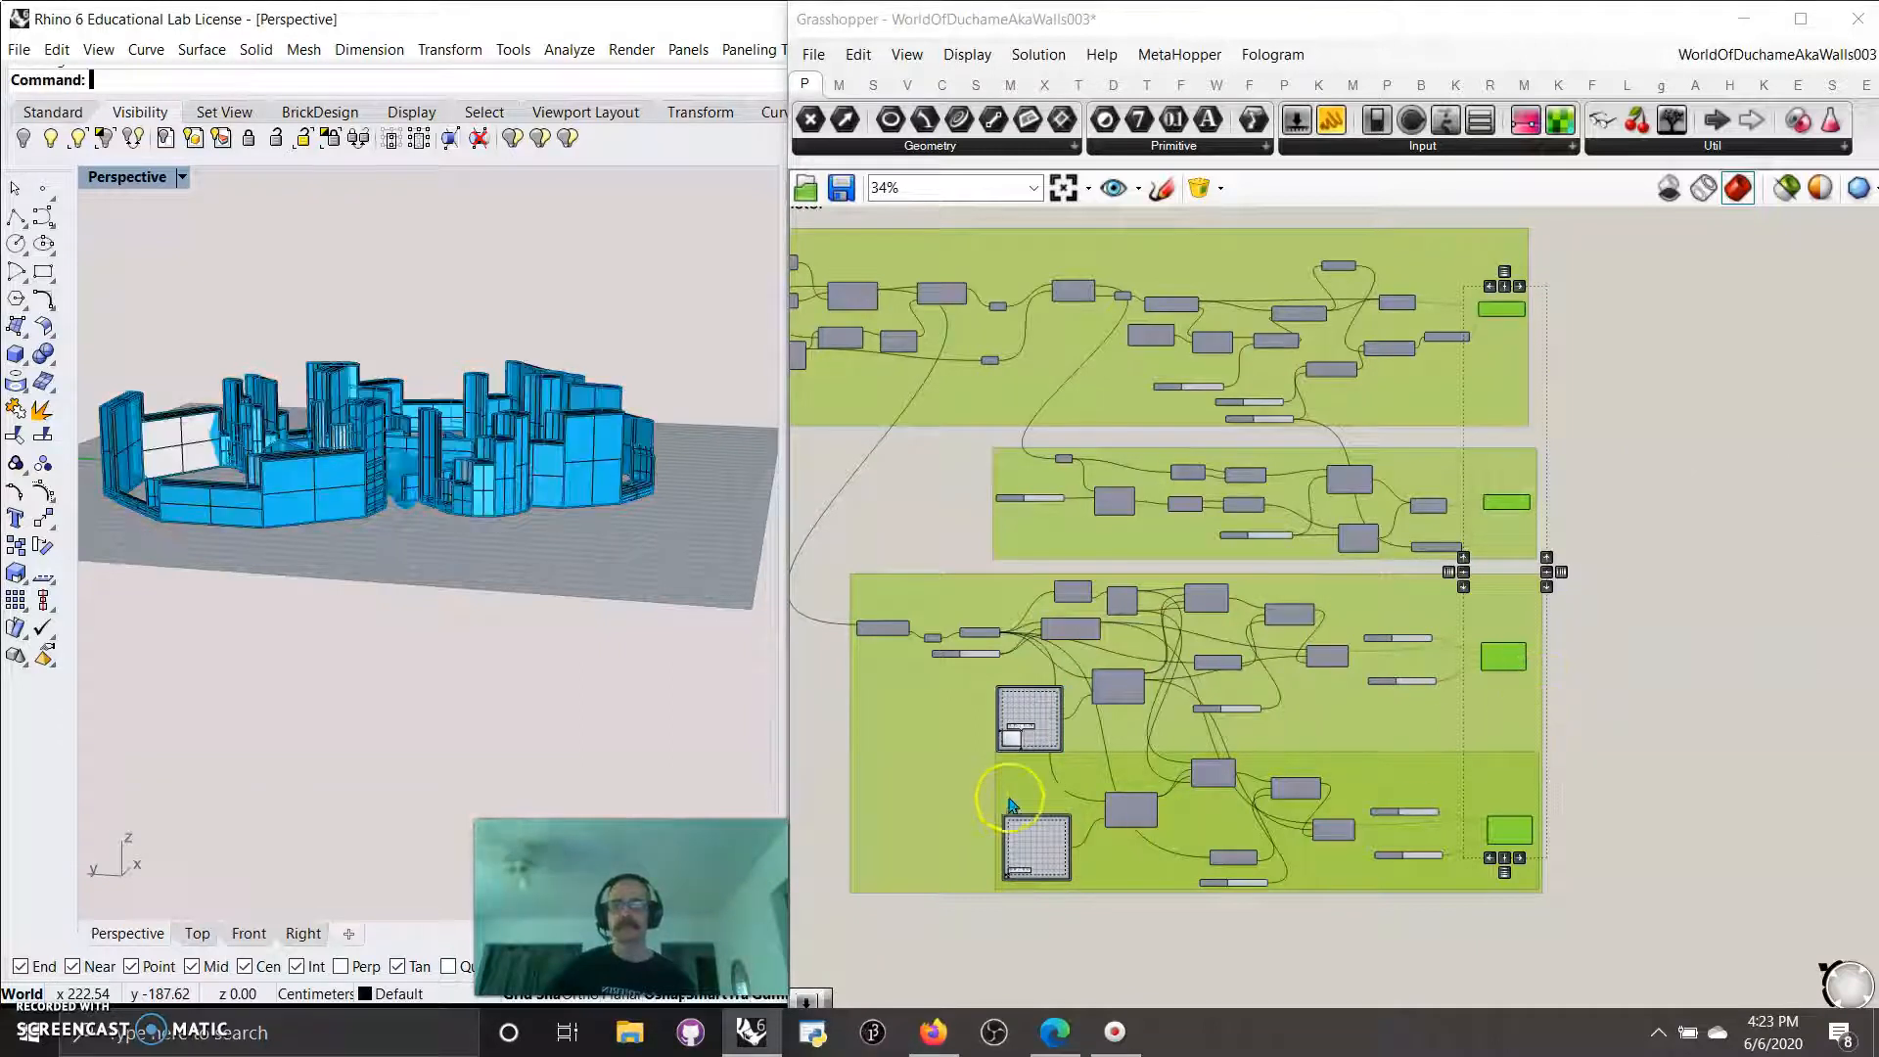
pyautogui.moveTo(415, 613); pyautogui.dragTo(480, 673, button='right')
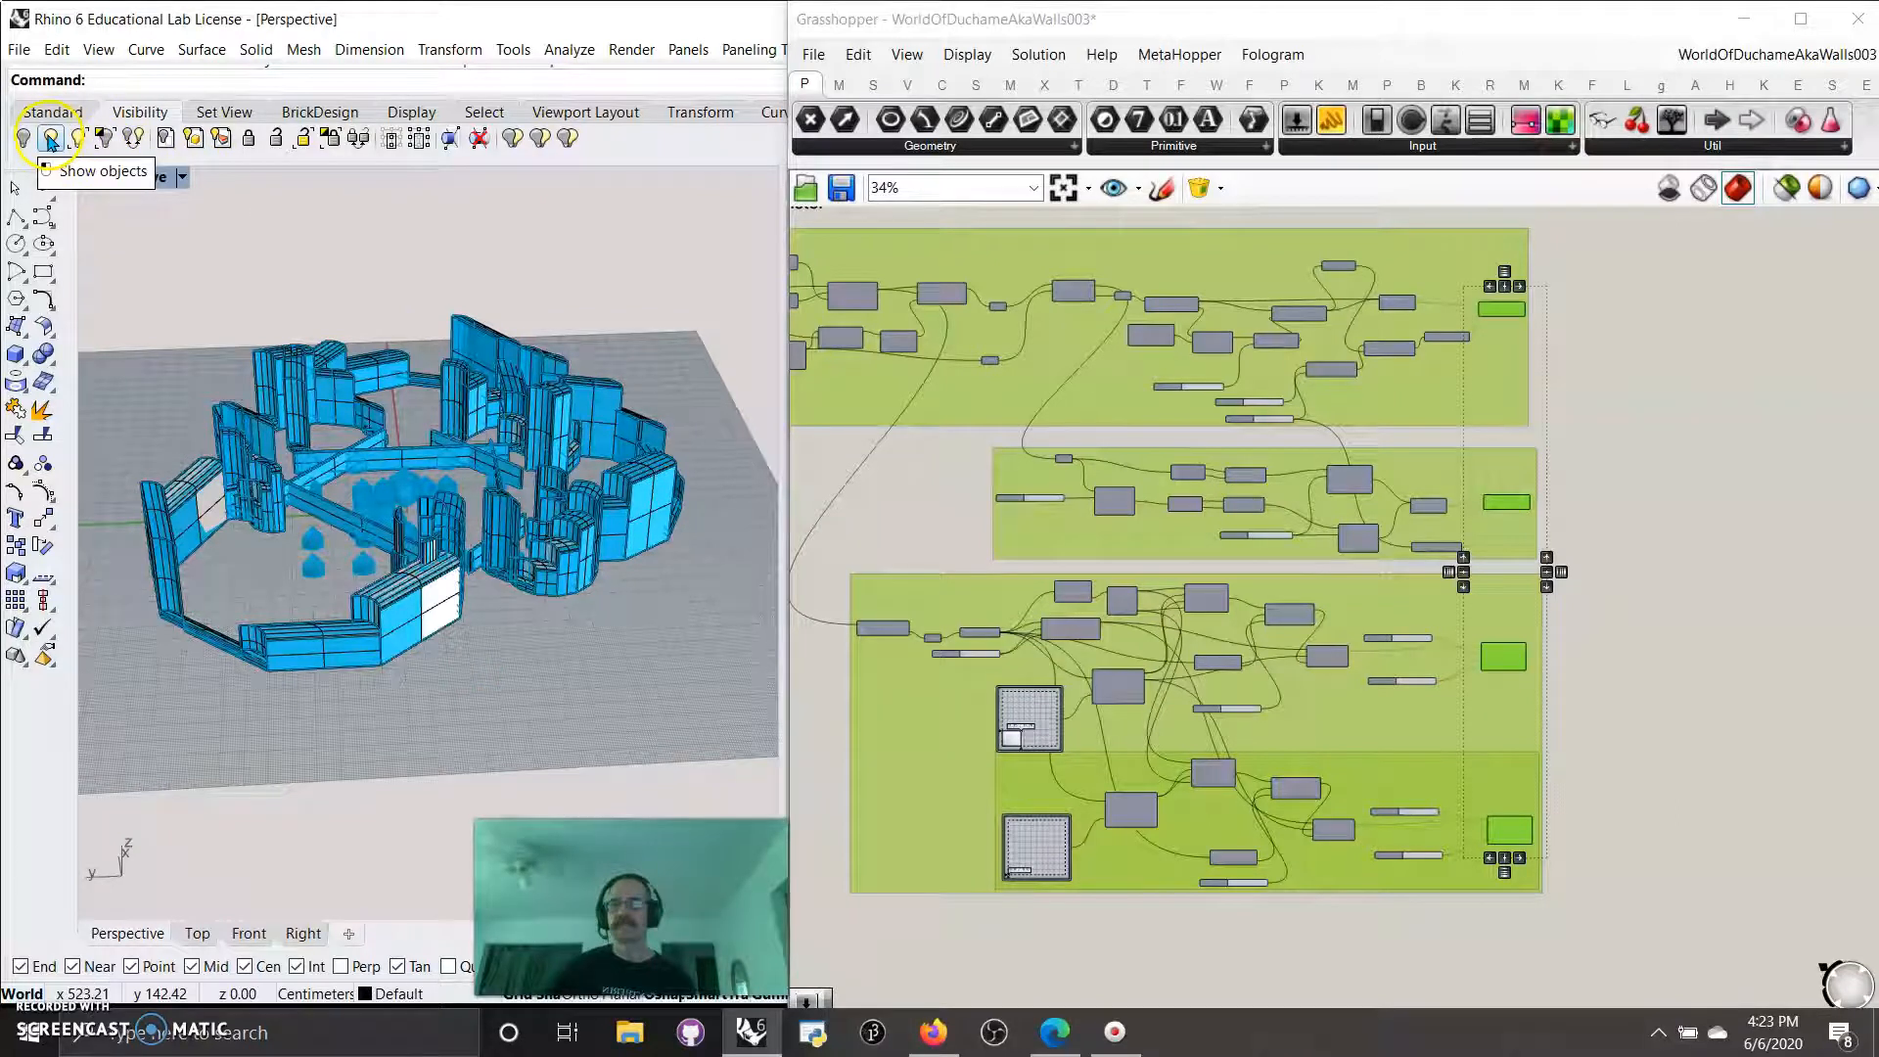
# Swap the hidden and visible Rhino objects, and swap them back.
pyautogui.click(133, 138)
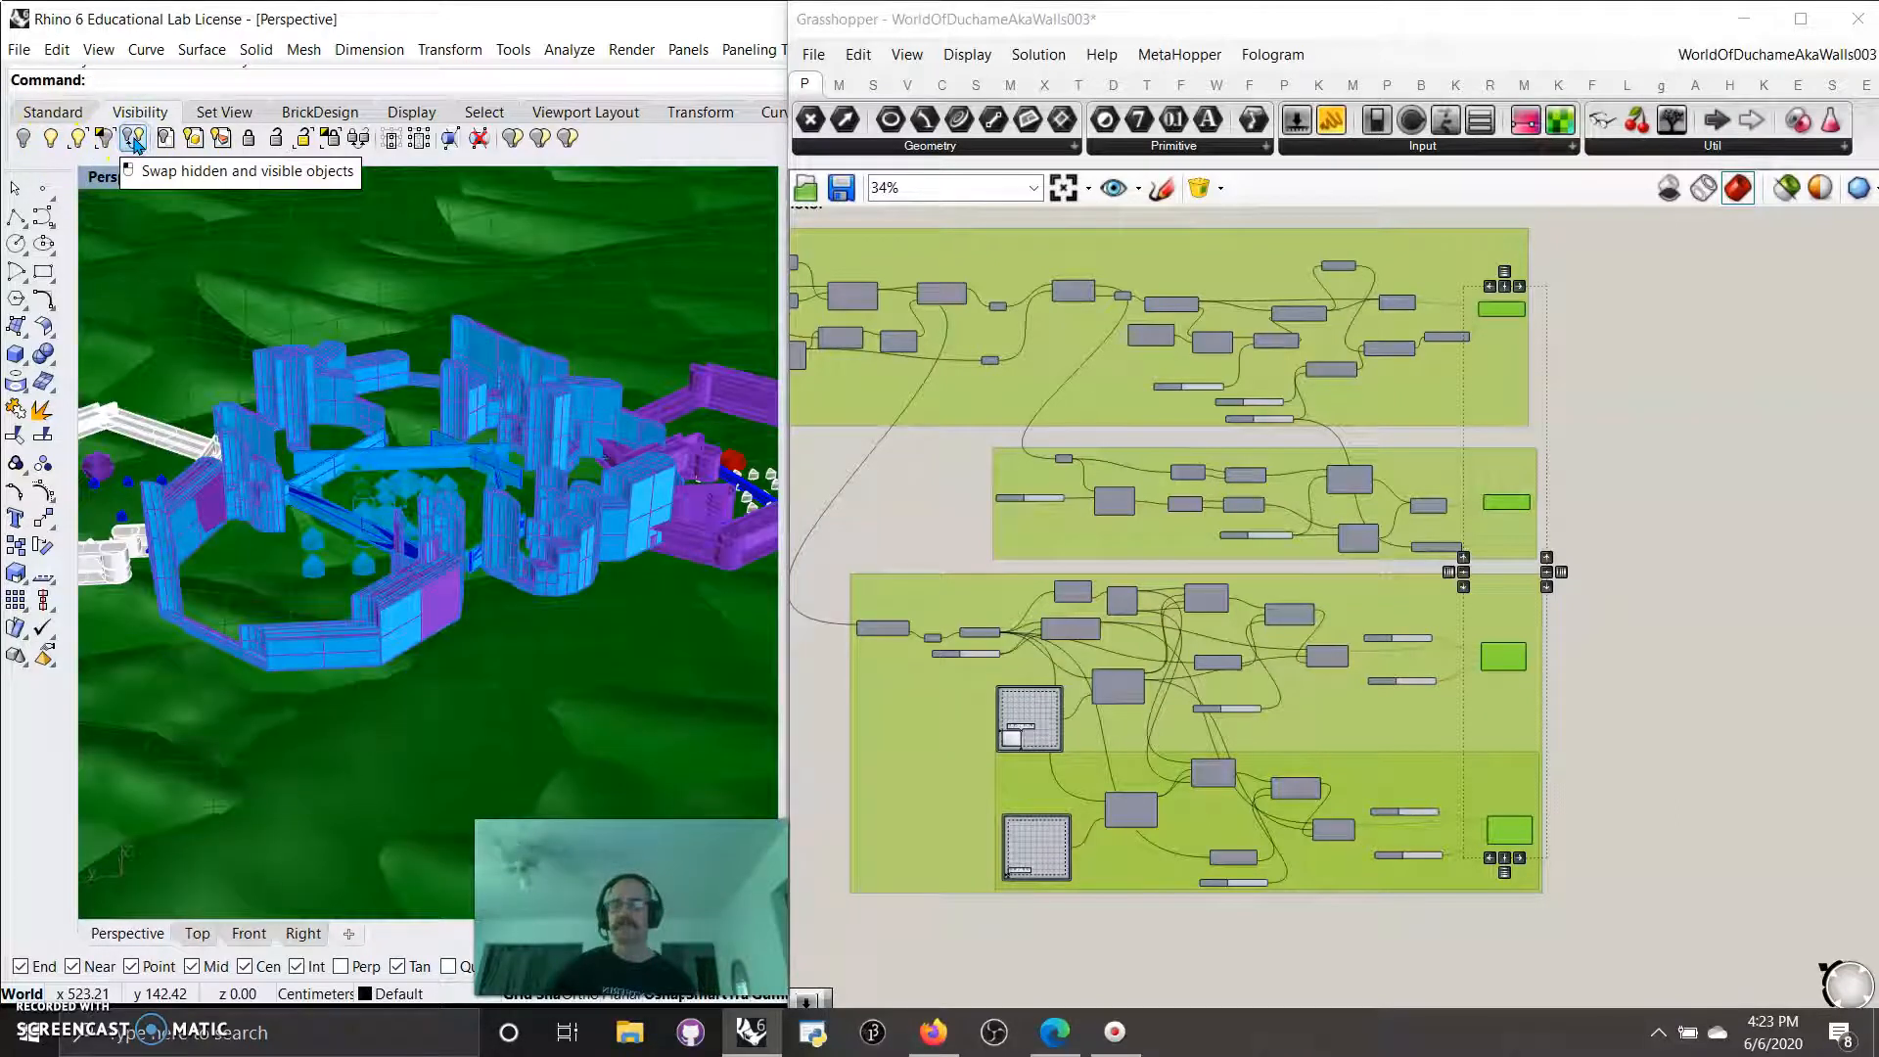
pyautogui.click(133, 138)
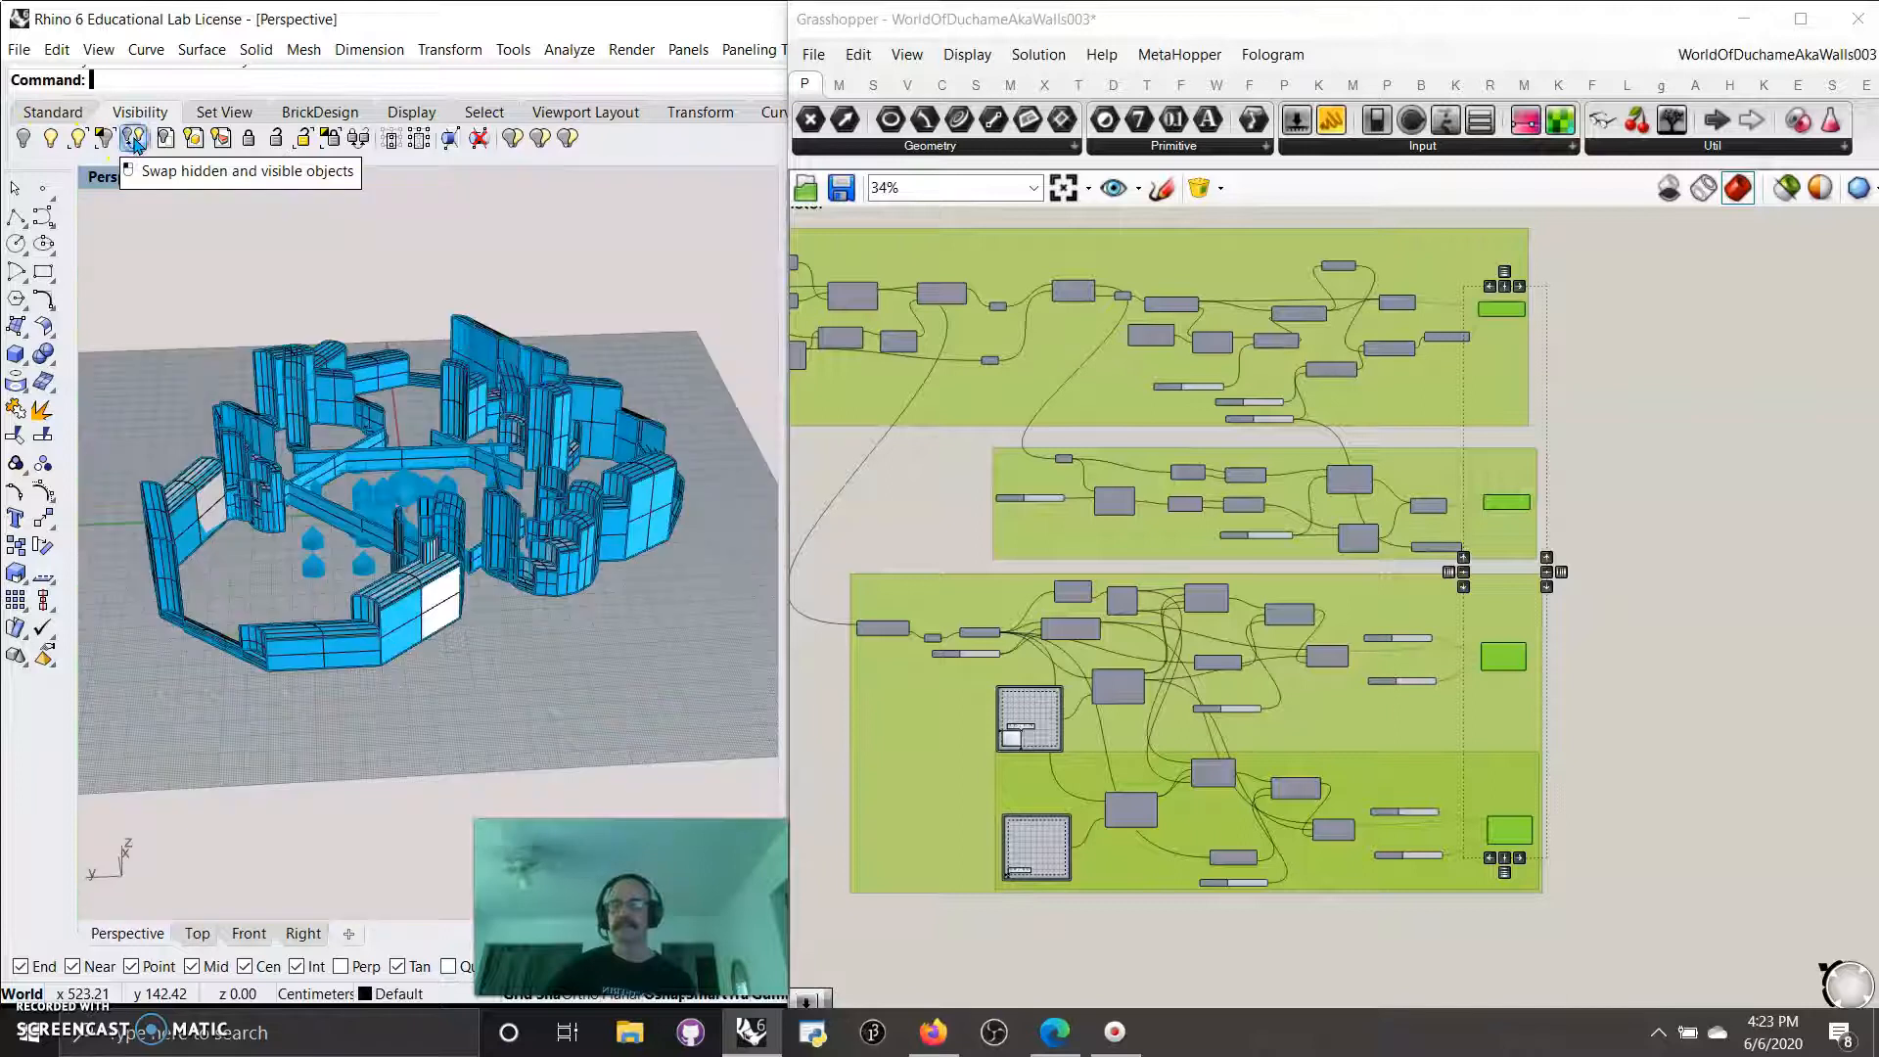
pyautogui.moveTo(524, 672); pyautogui.dragTo(543, 701, button='right')
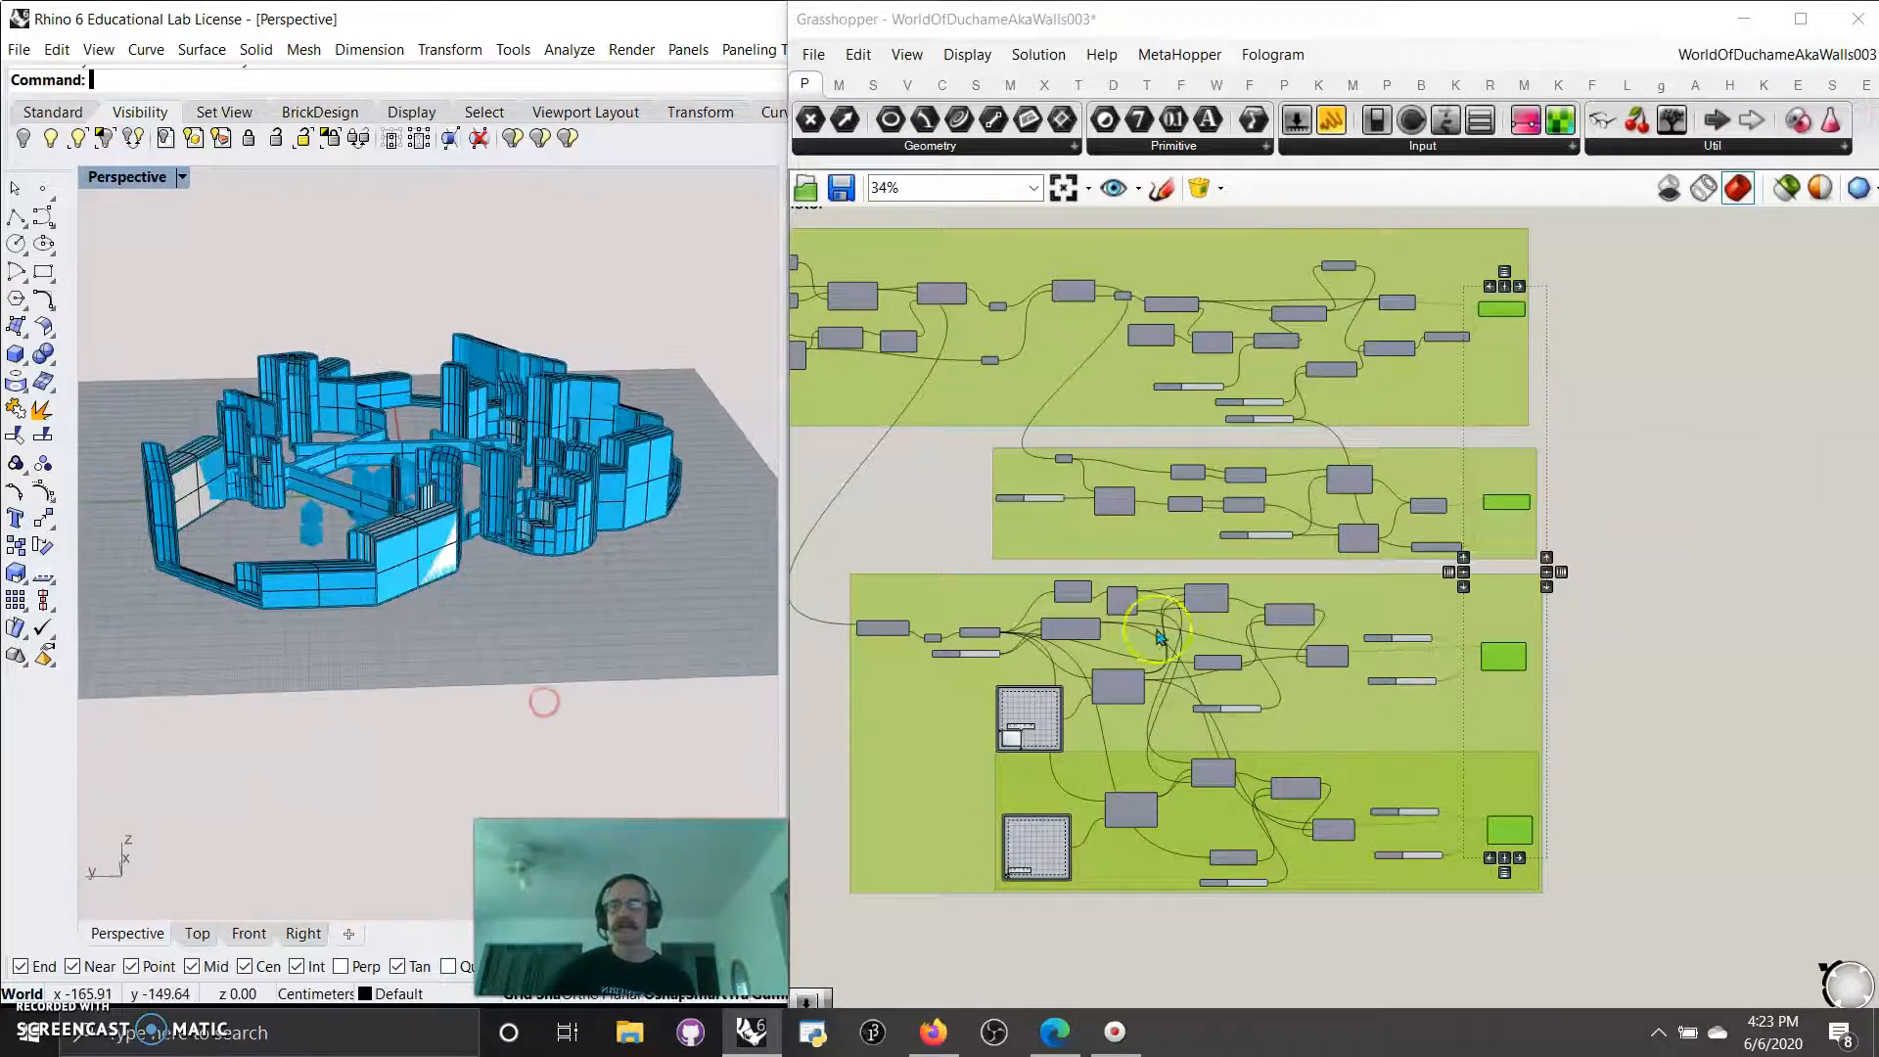
# Turn on selected-only preview and select the final component of the terrain group.
pyautogui.click(1670, 654)
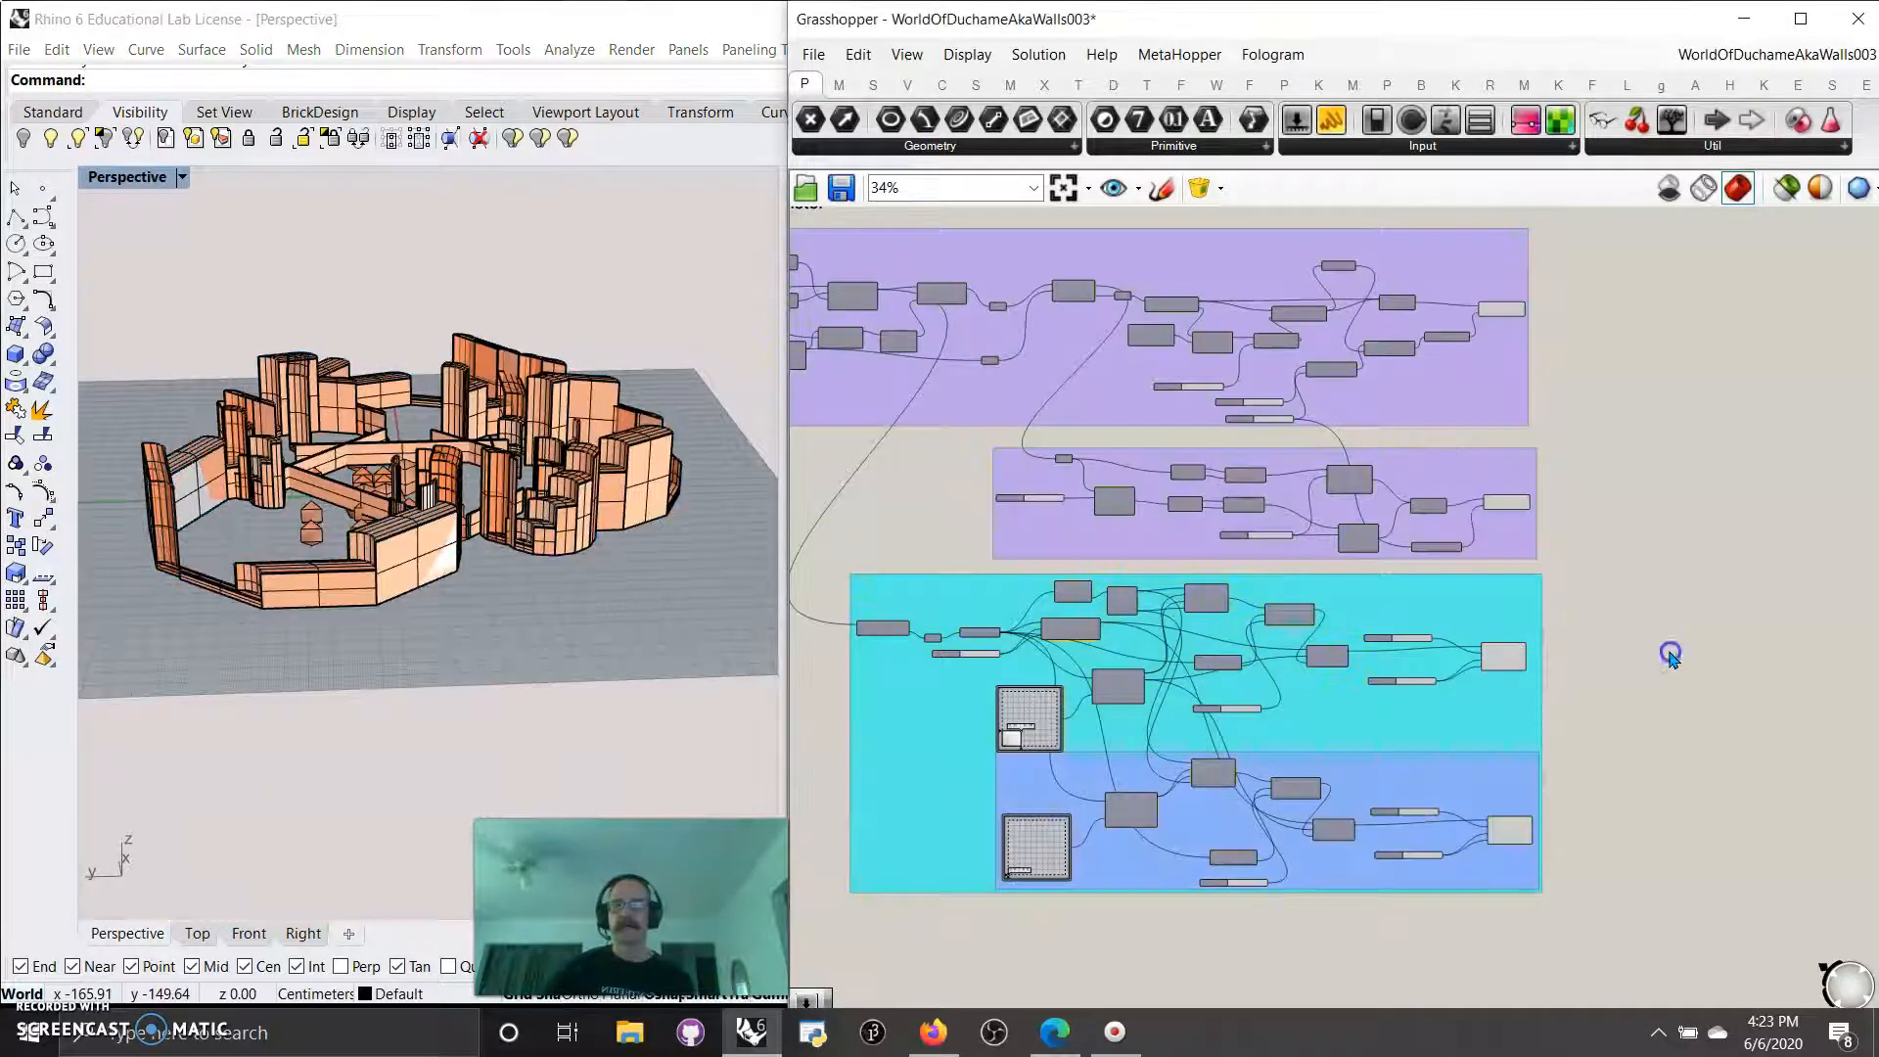
pyautogui.click(1783, 190)
pyautogui.moveTo(1323, 932); pyautogui.dragTo(1312, 603, button='right')
pyautogui.scroll(-2, 1333, 677)
pyautogui.moveTo(1427, 814); pyautogui.dragTo(1371, 544, button='right')
pyautogui.click(1388, 605)
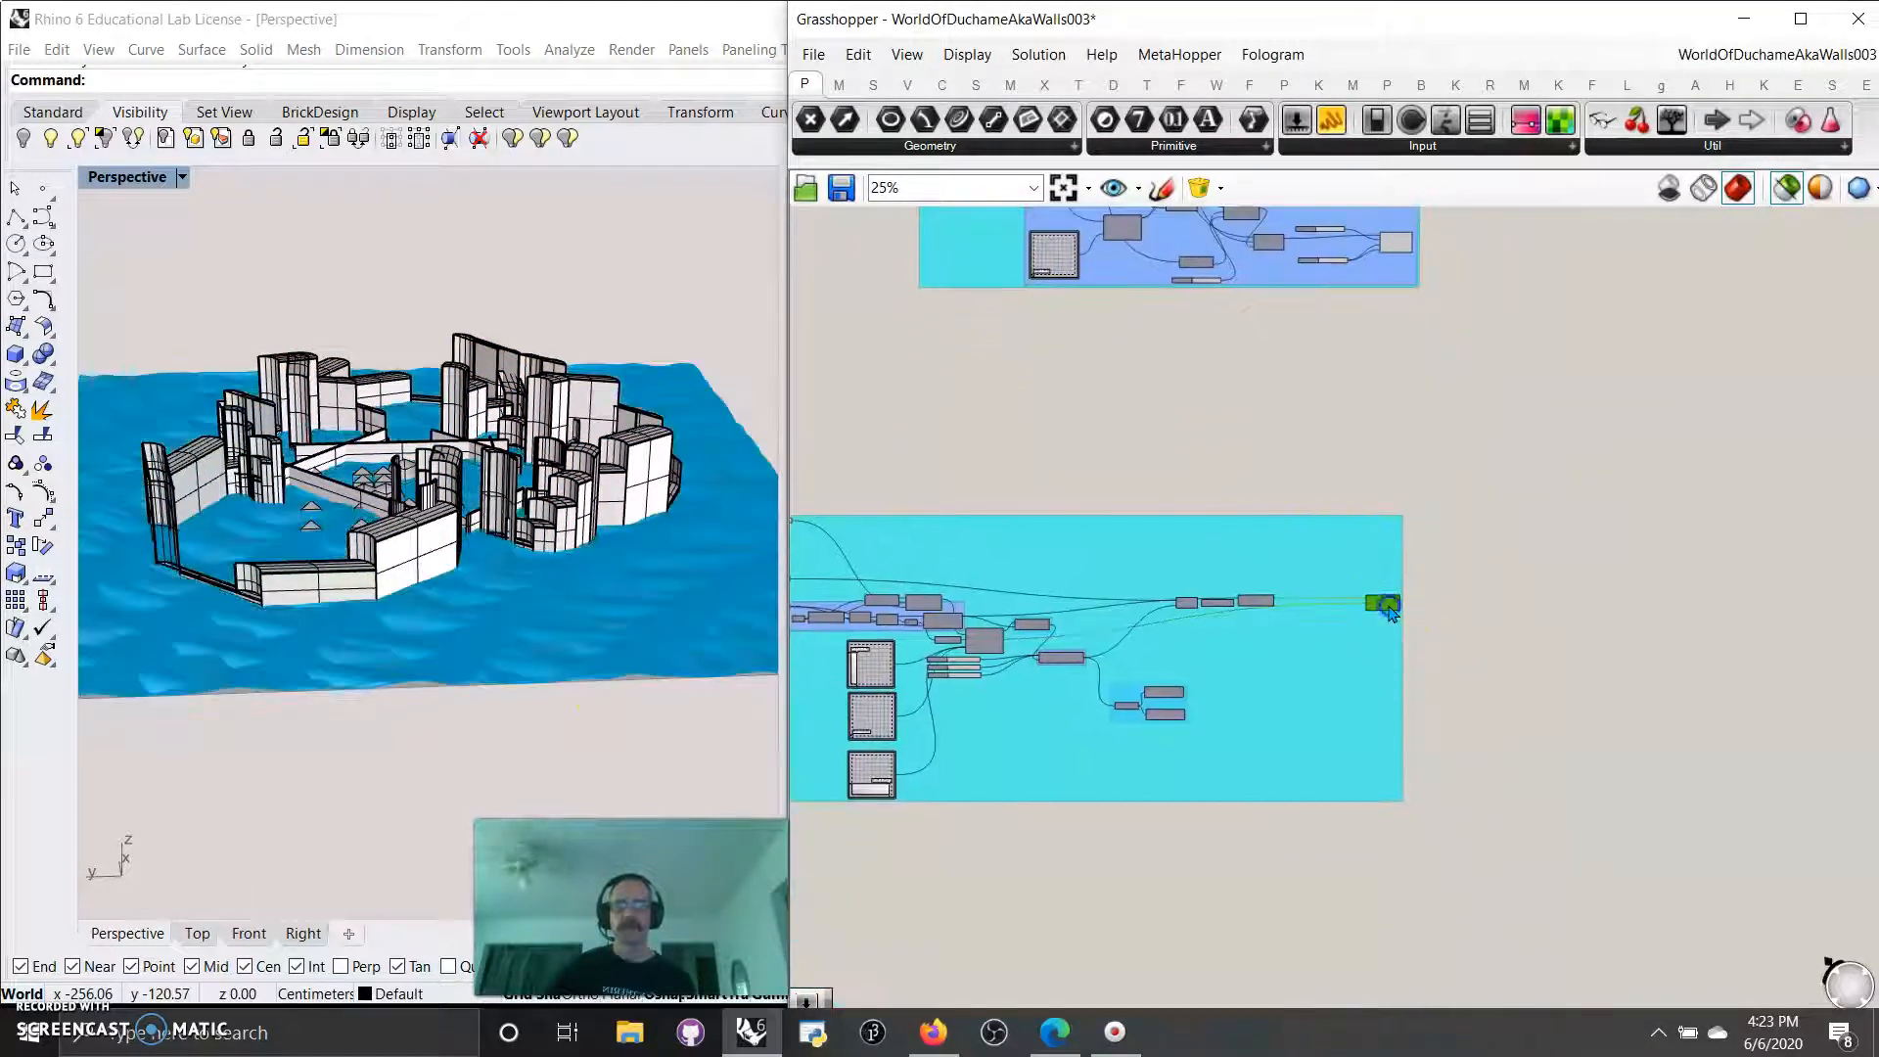
# Bake the terrain onto Layer 05 with its colour by layer.
pyautogui.rightClick(1389, 607)
pyautogui.click(1437, 693)
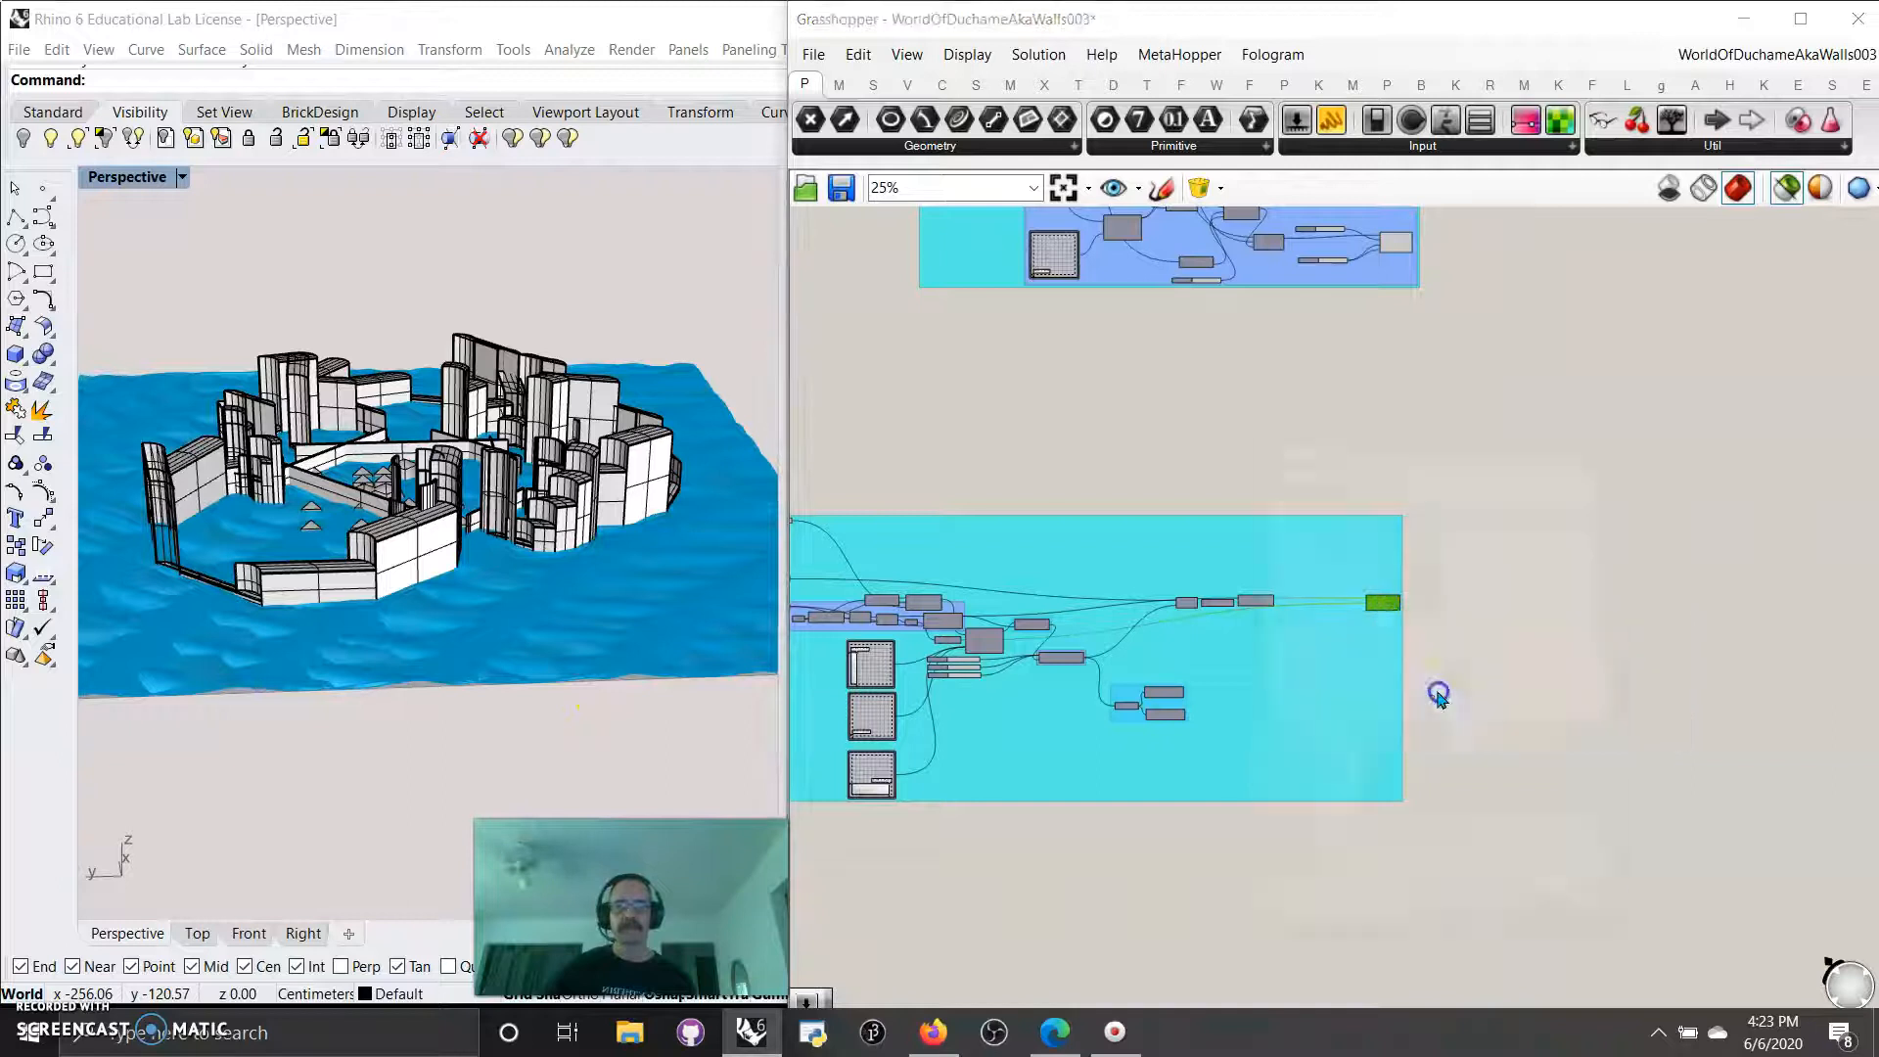
pyautogui.click(1413, 600)
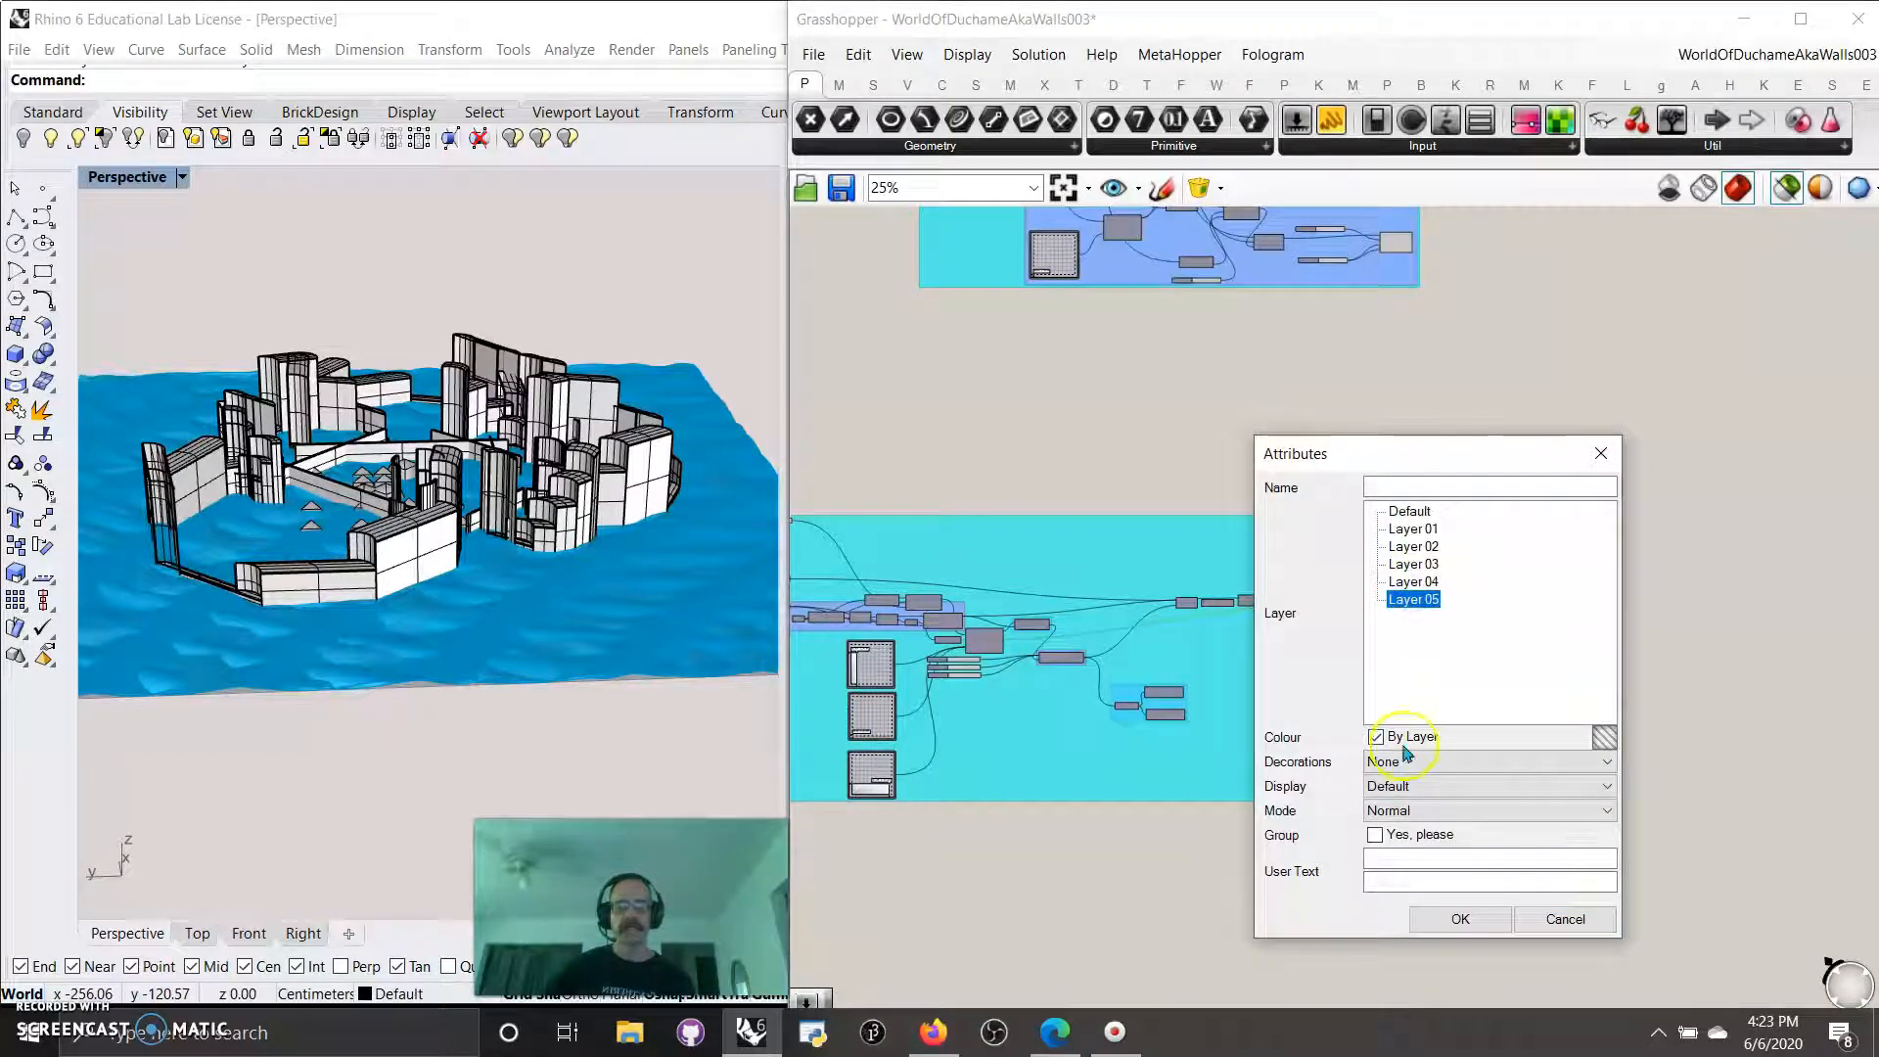
pyautogui.click(1461, 924)
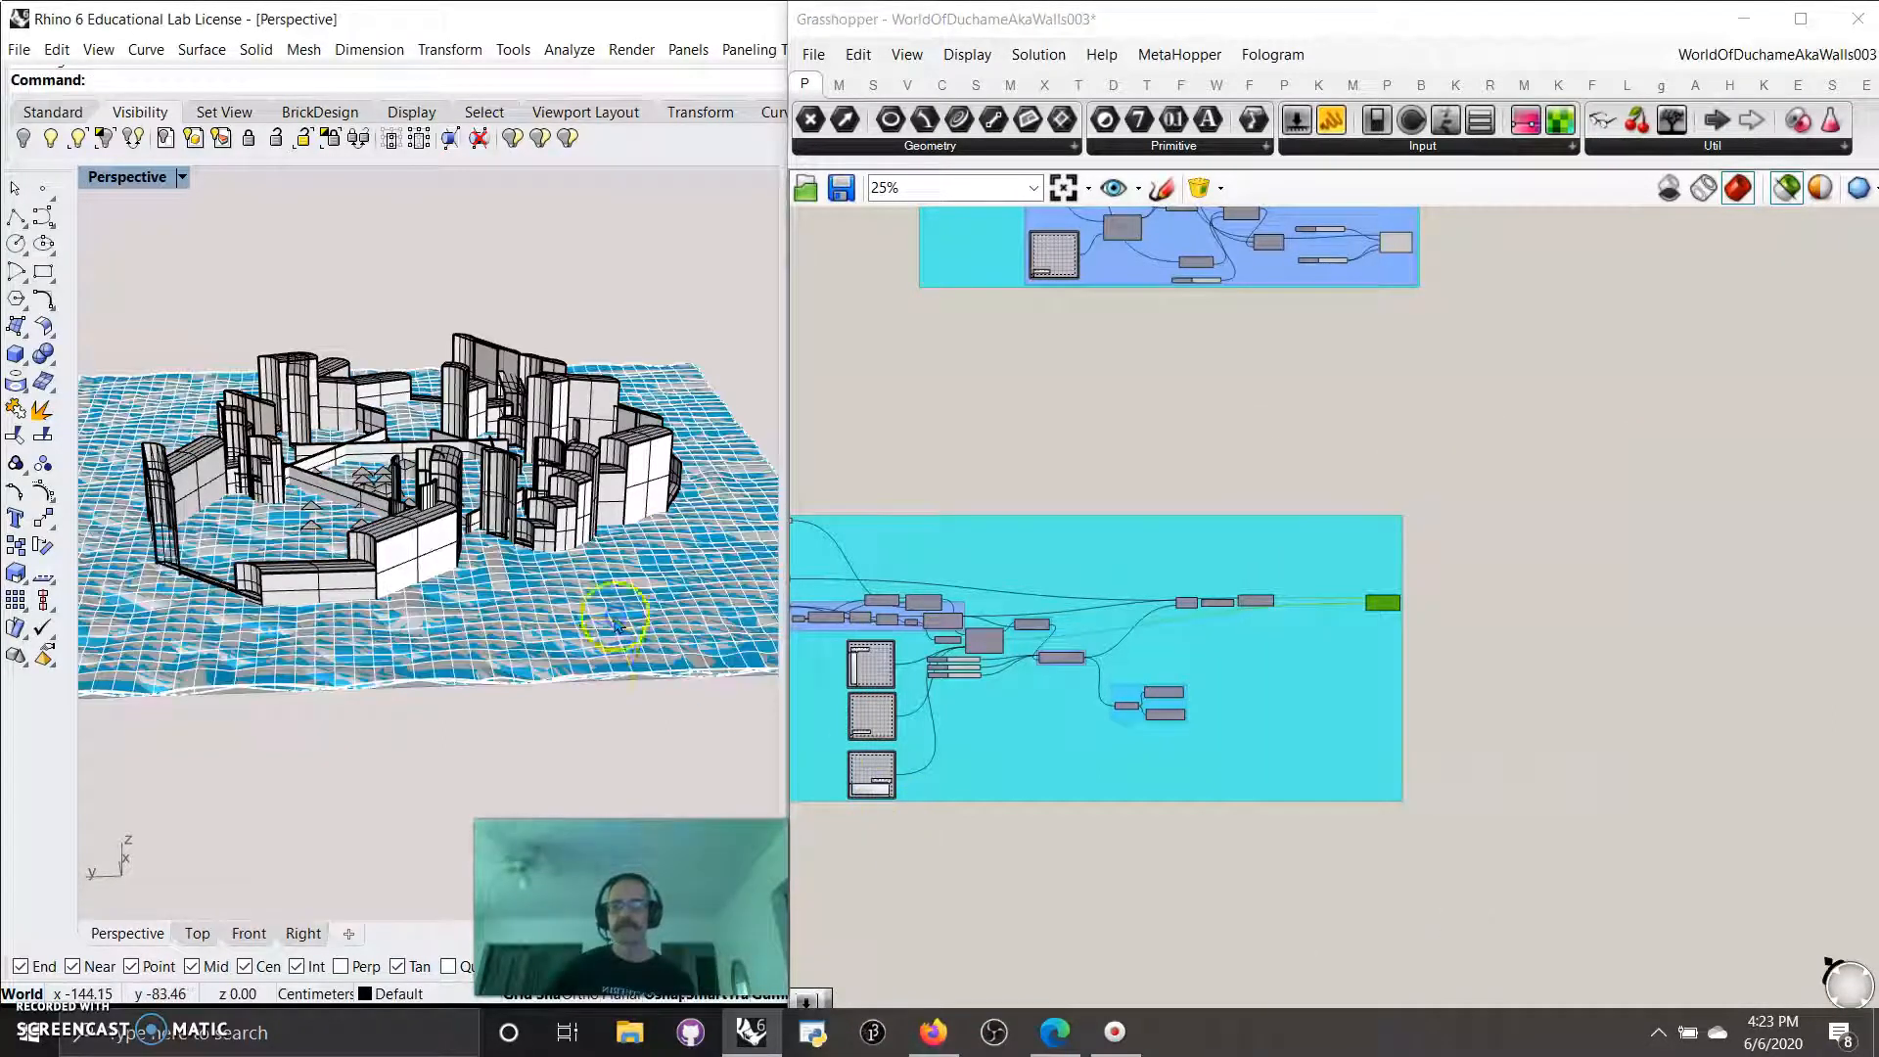
# Delete the surplus overlapping surfaces of the baked terrain beneath the walls.
pyautogui.click(631, 685)
pyautogui.click(655, 679)
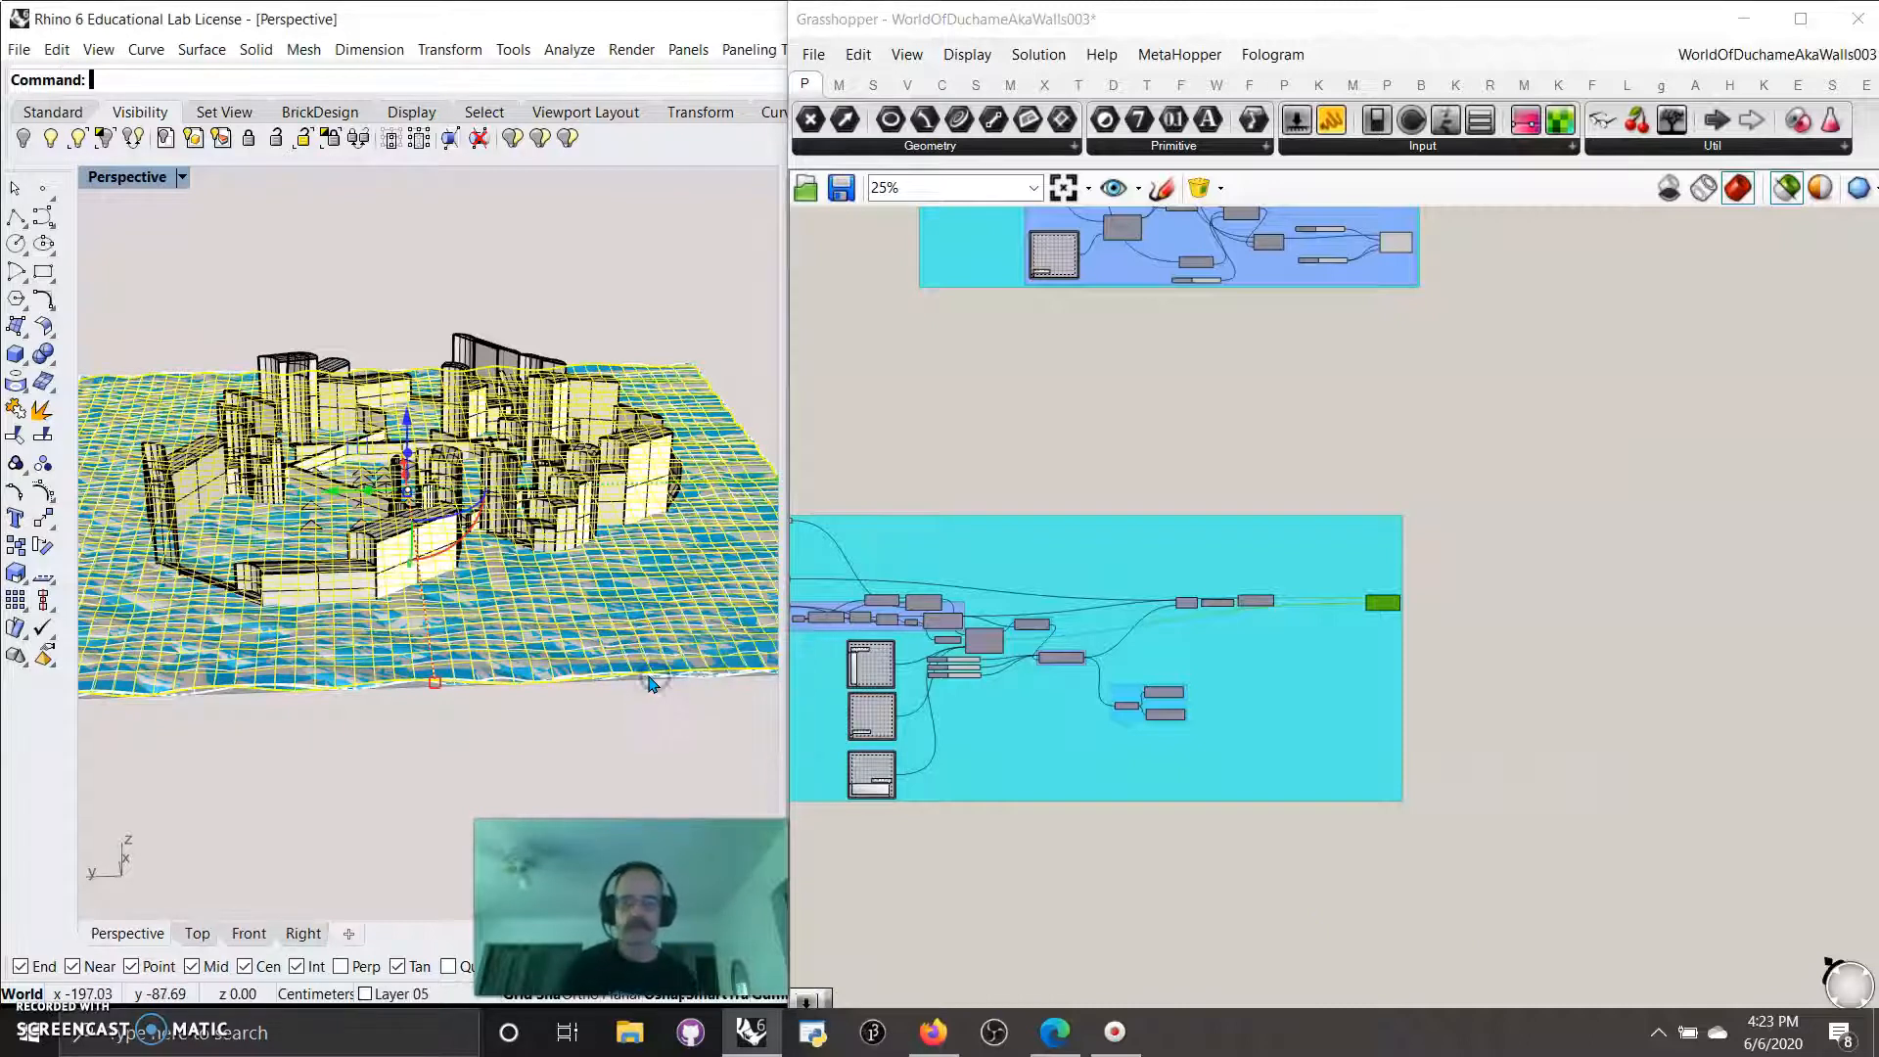
pyautogui.press('Delete')
pyautogui.click(616, 644)
pyautogui.press('Delete')
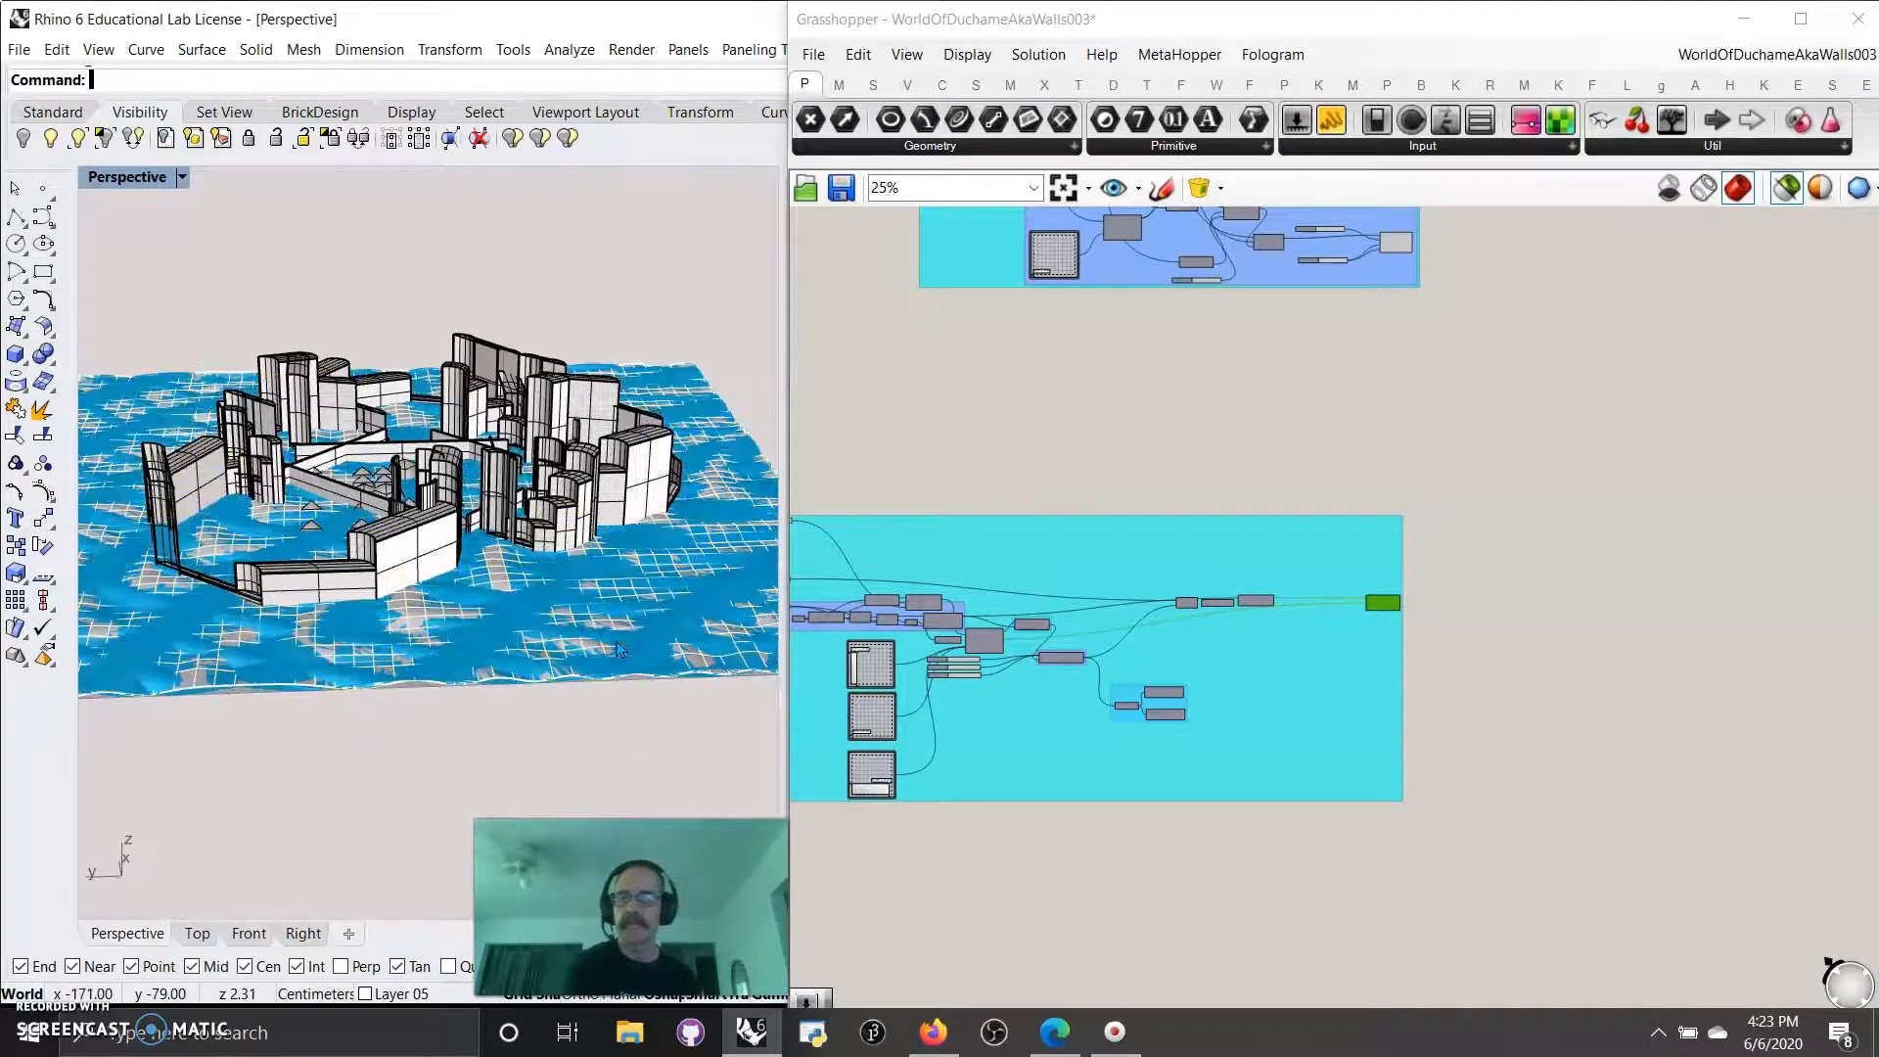
pyautogui.moveTo(587, 689); pyautogui.dragTo(531, 753, button='right')
pyautogui.scroll(-7, 435, 612)
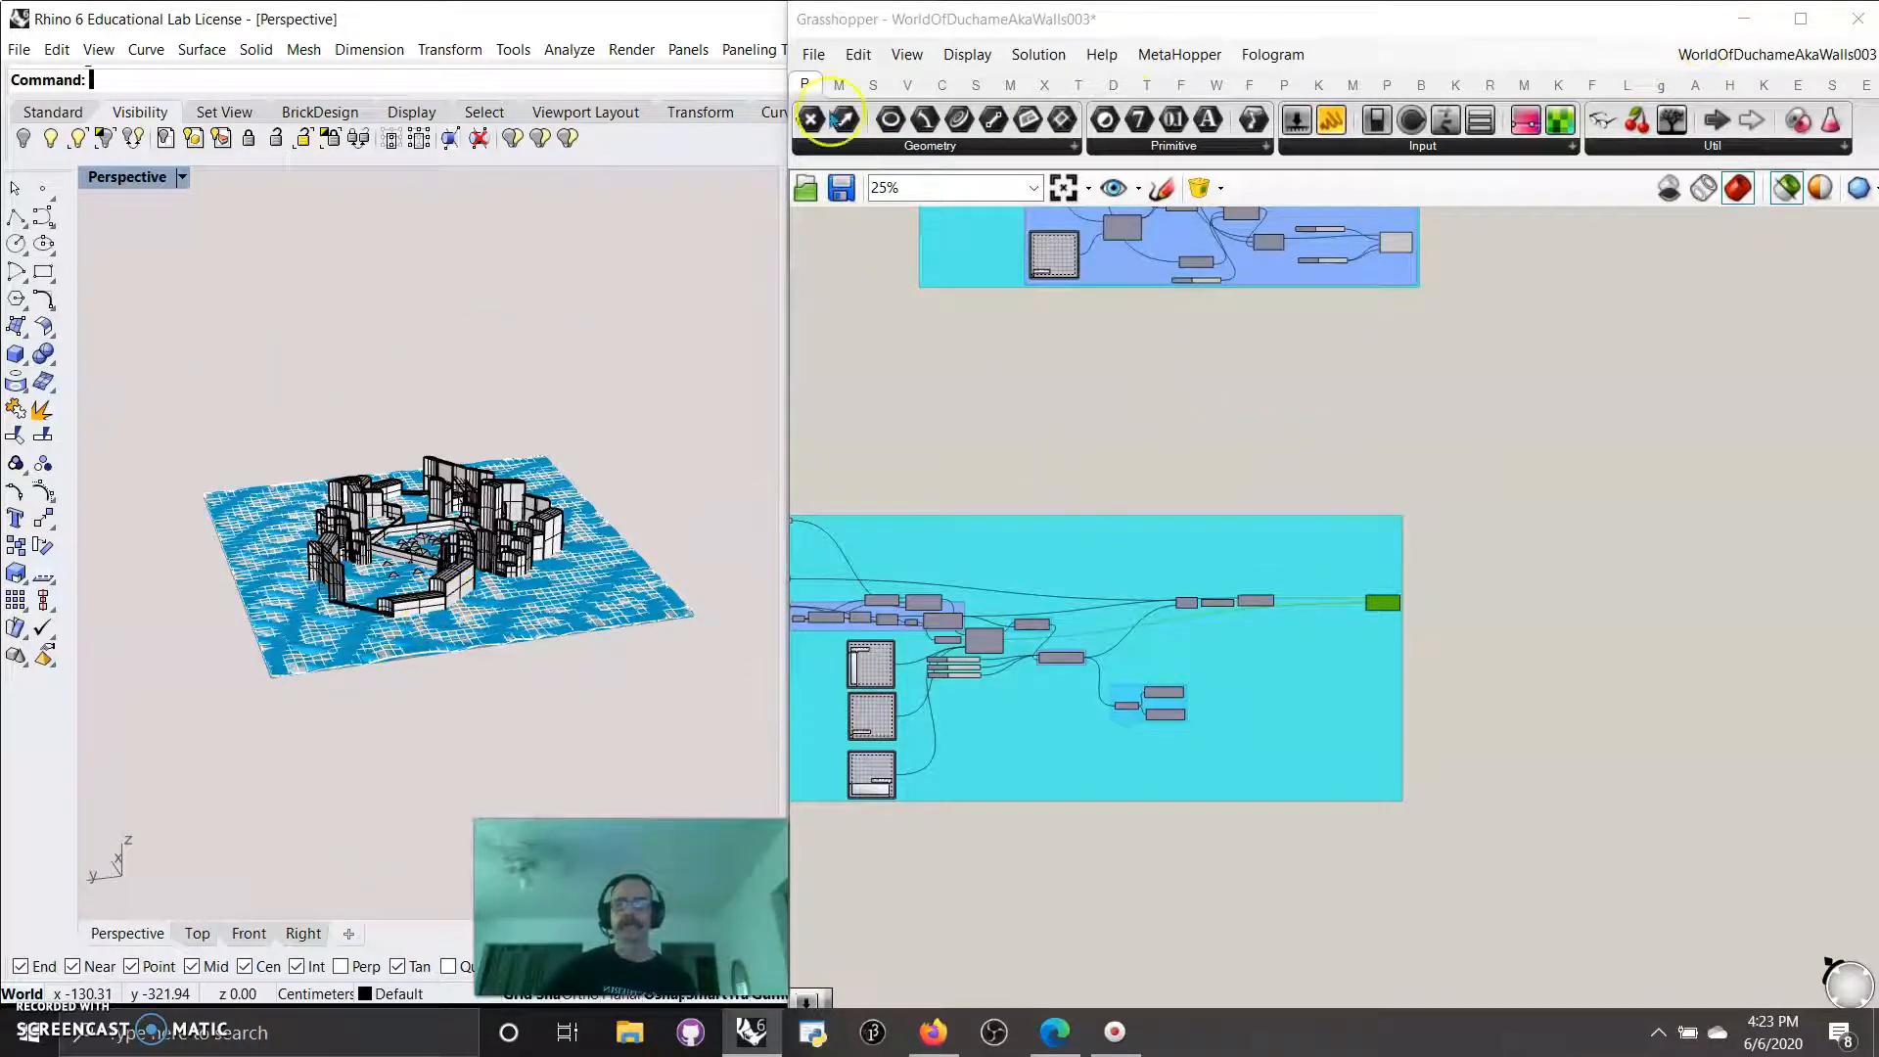
# Save the Grasshopper definition and switch to Rhino in a widened window.
pyautogui.click(806, 88)
pyautogui.click(804, 64)
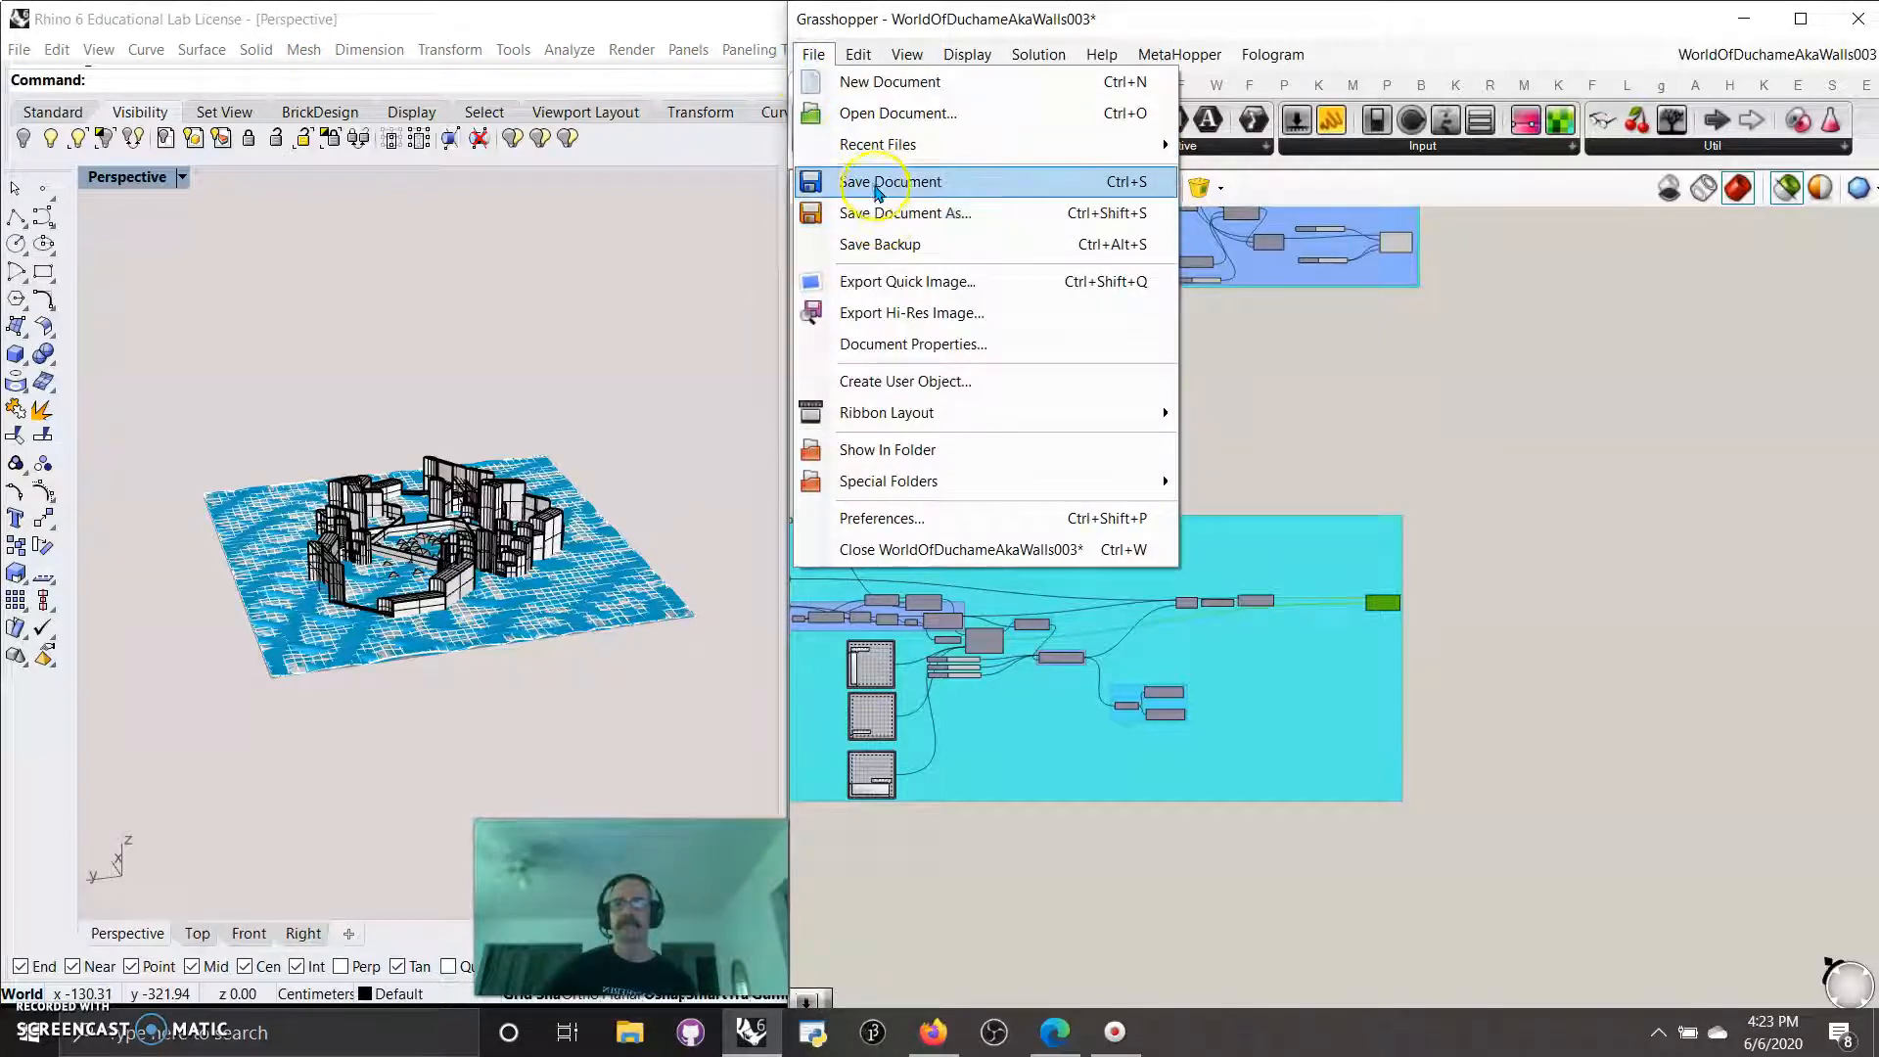
pyautogui.click(886, 181)
pyautogui.click(1738, 19)
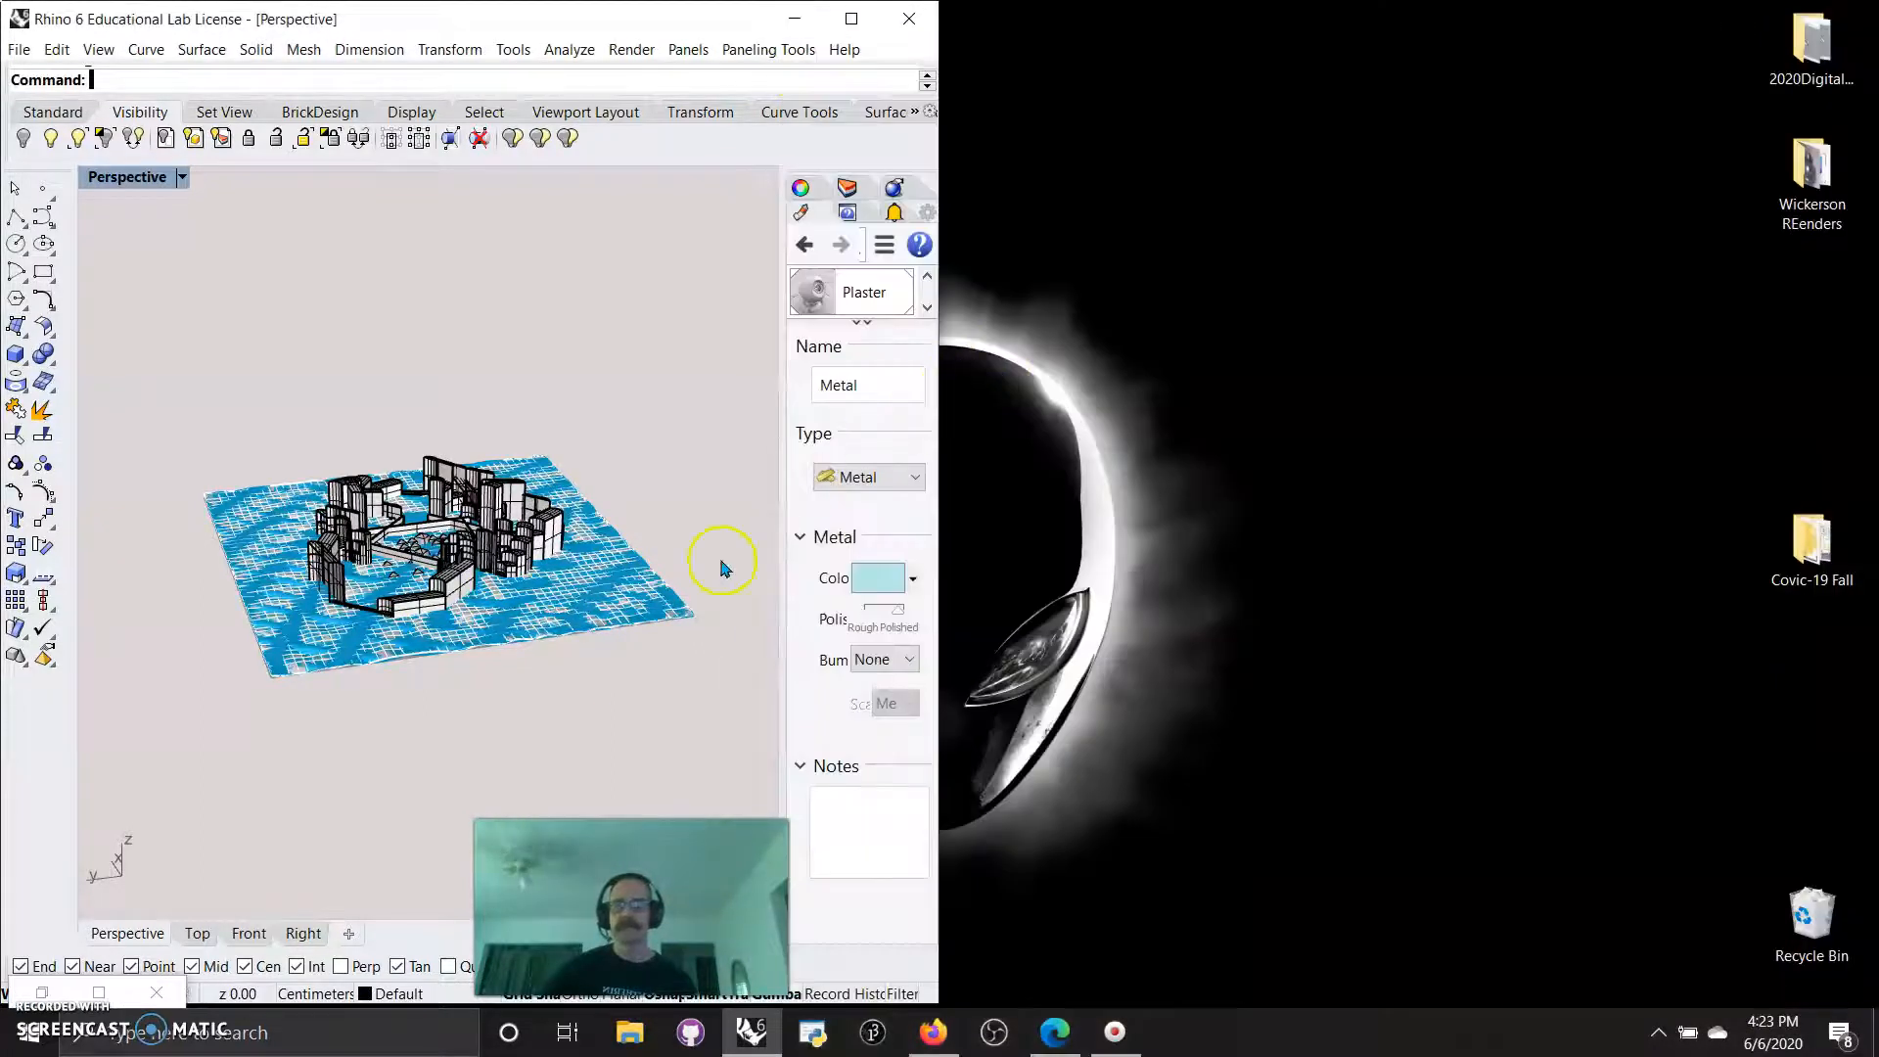
pyautogui.moveTo(937, 719); pyautogui.dragTo(1346, 658)
# Change the colour of the render ground plane's Plaster material to light purple, RGB 232, 173, 255.
pyautogui.click(1548, 187)
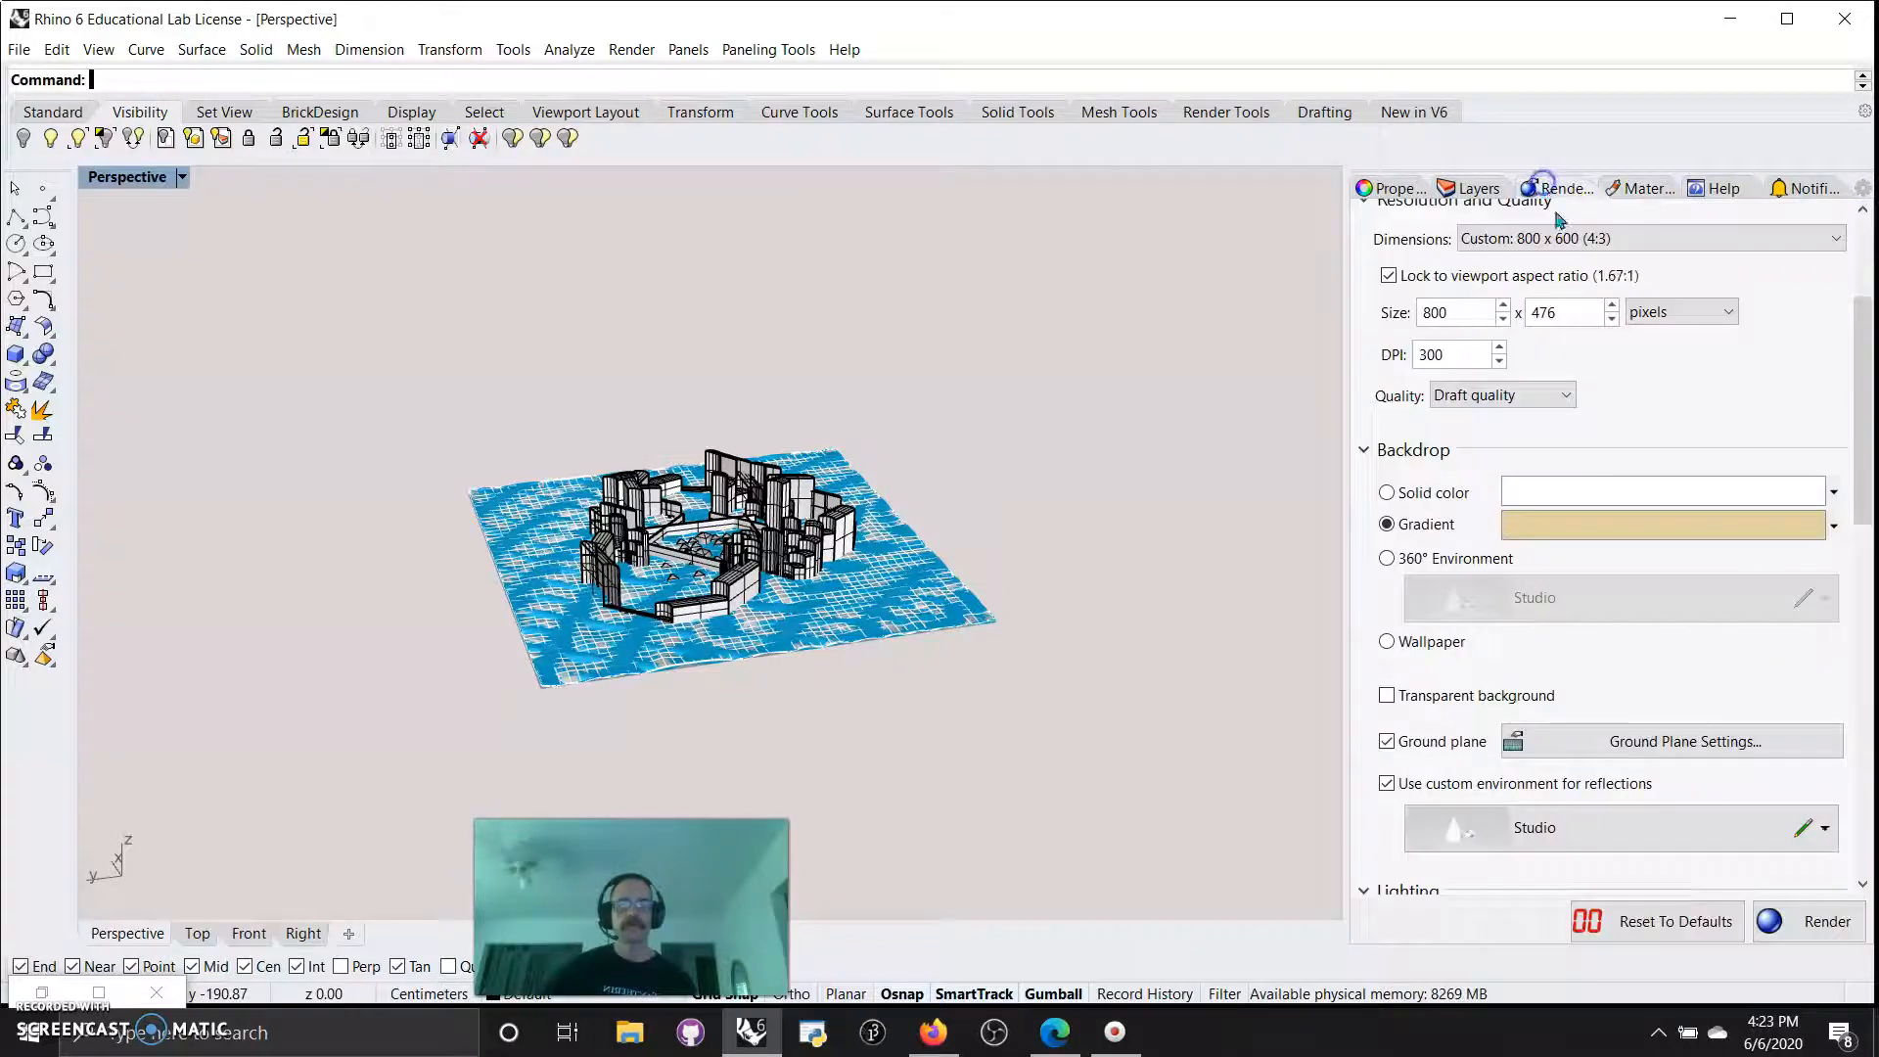
pyautogui.scroll(-1, 1608, 665)
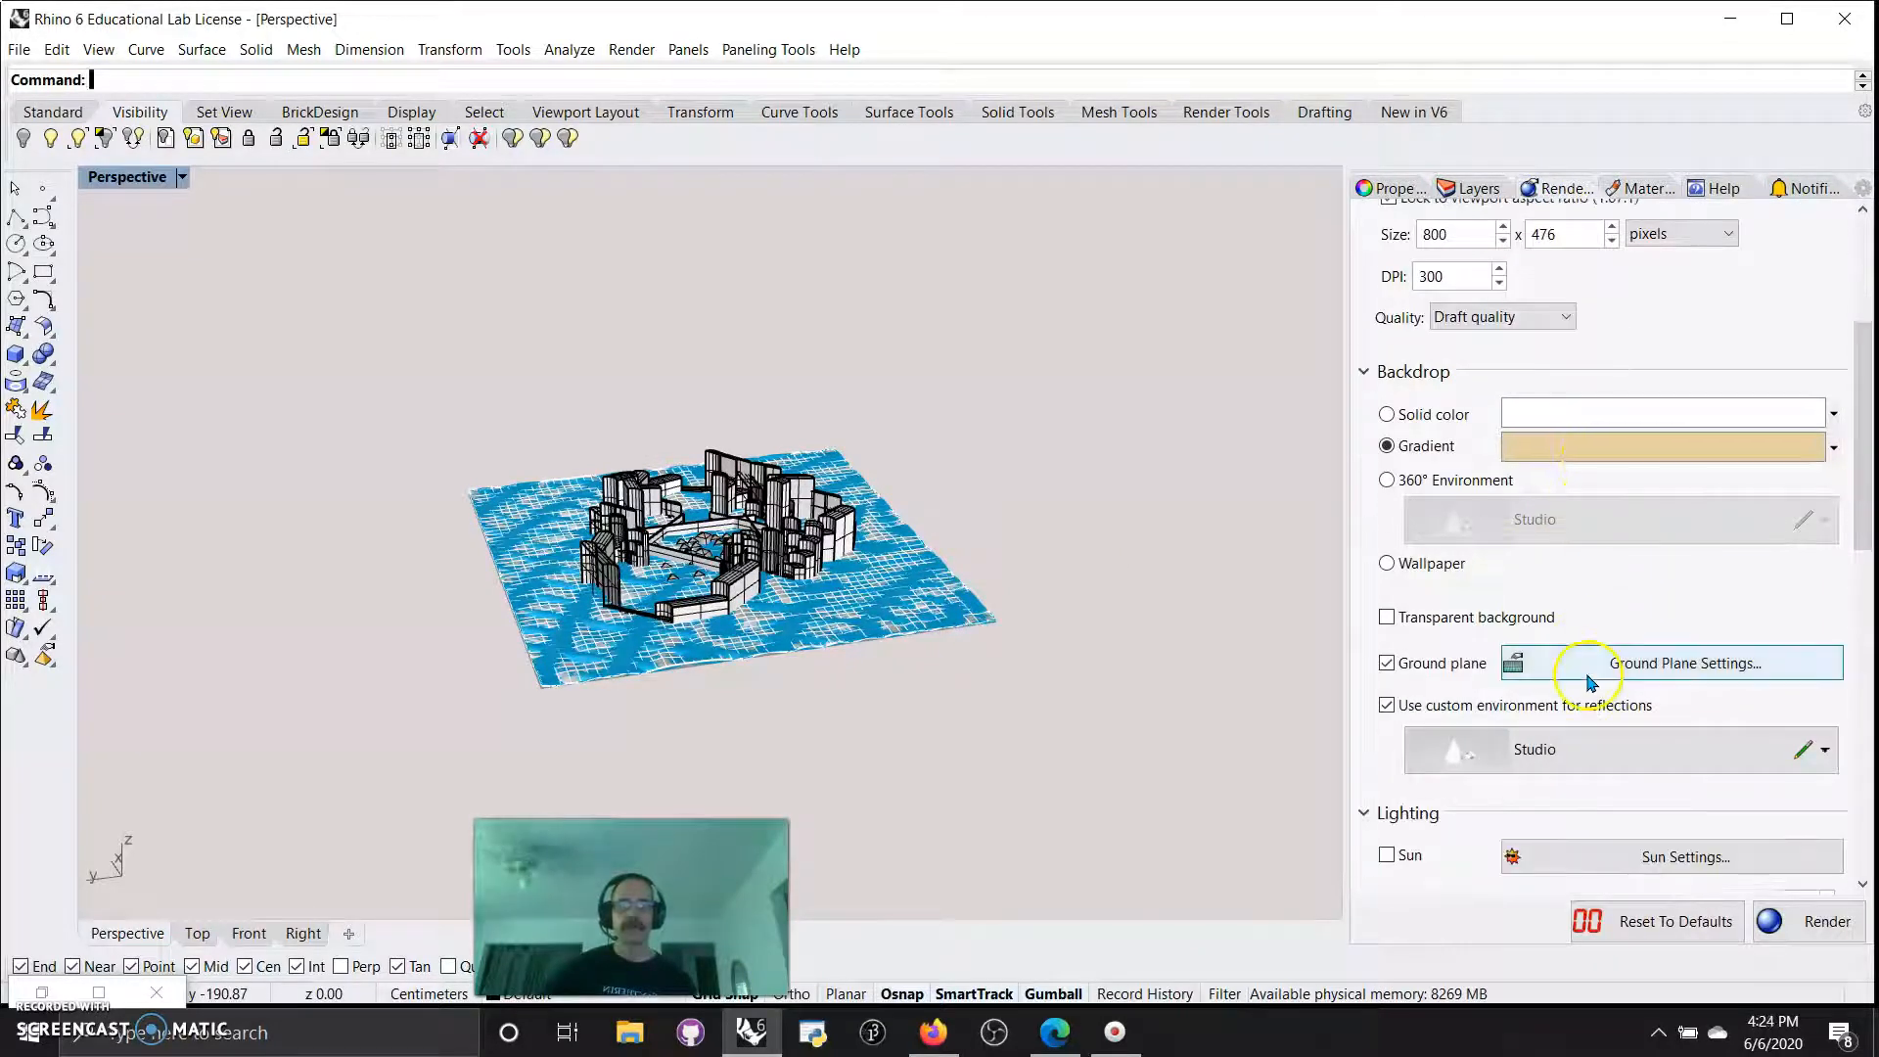
pyautogui.click(1608, 665)
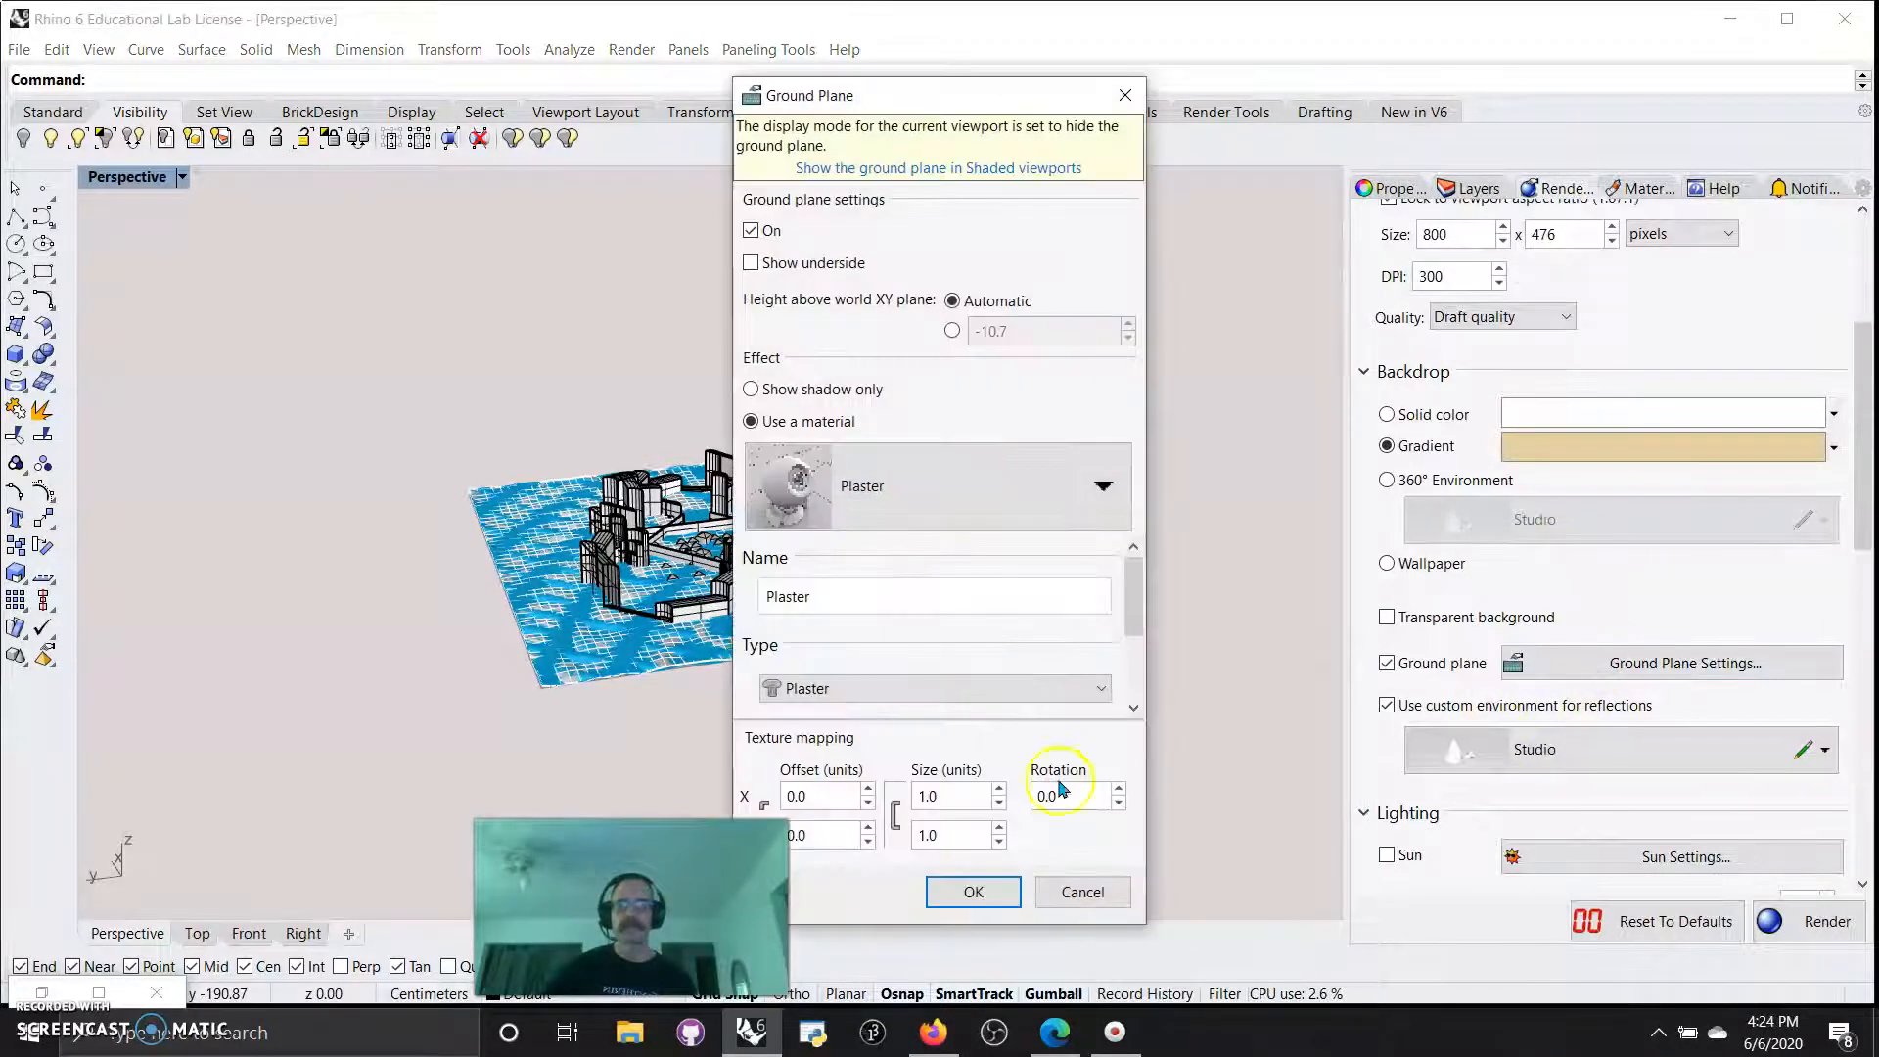
pyautogui.scroll(-1, 951, 722)
pyautogui.click(984, 706)
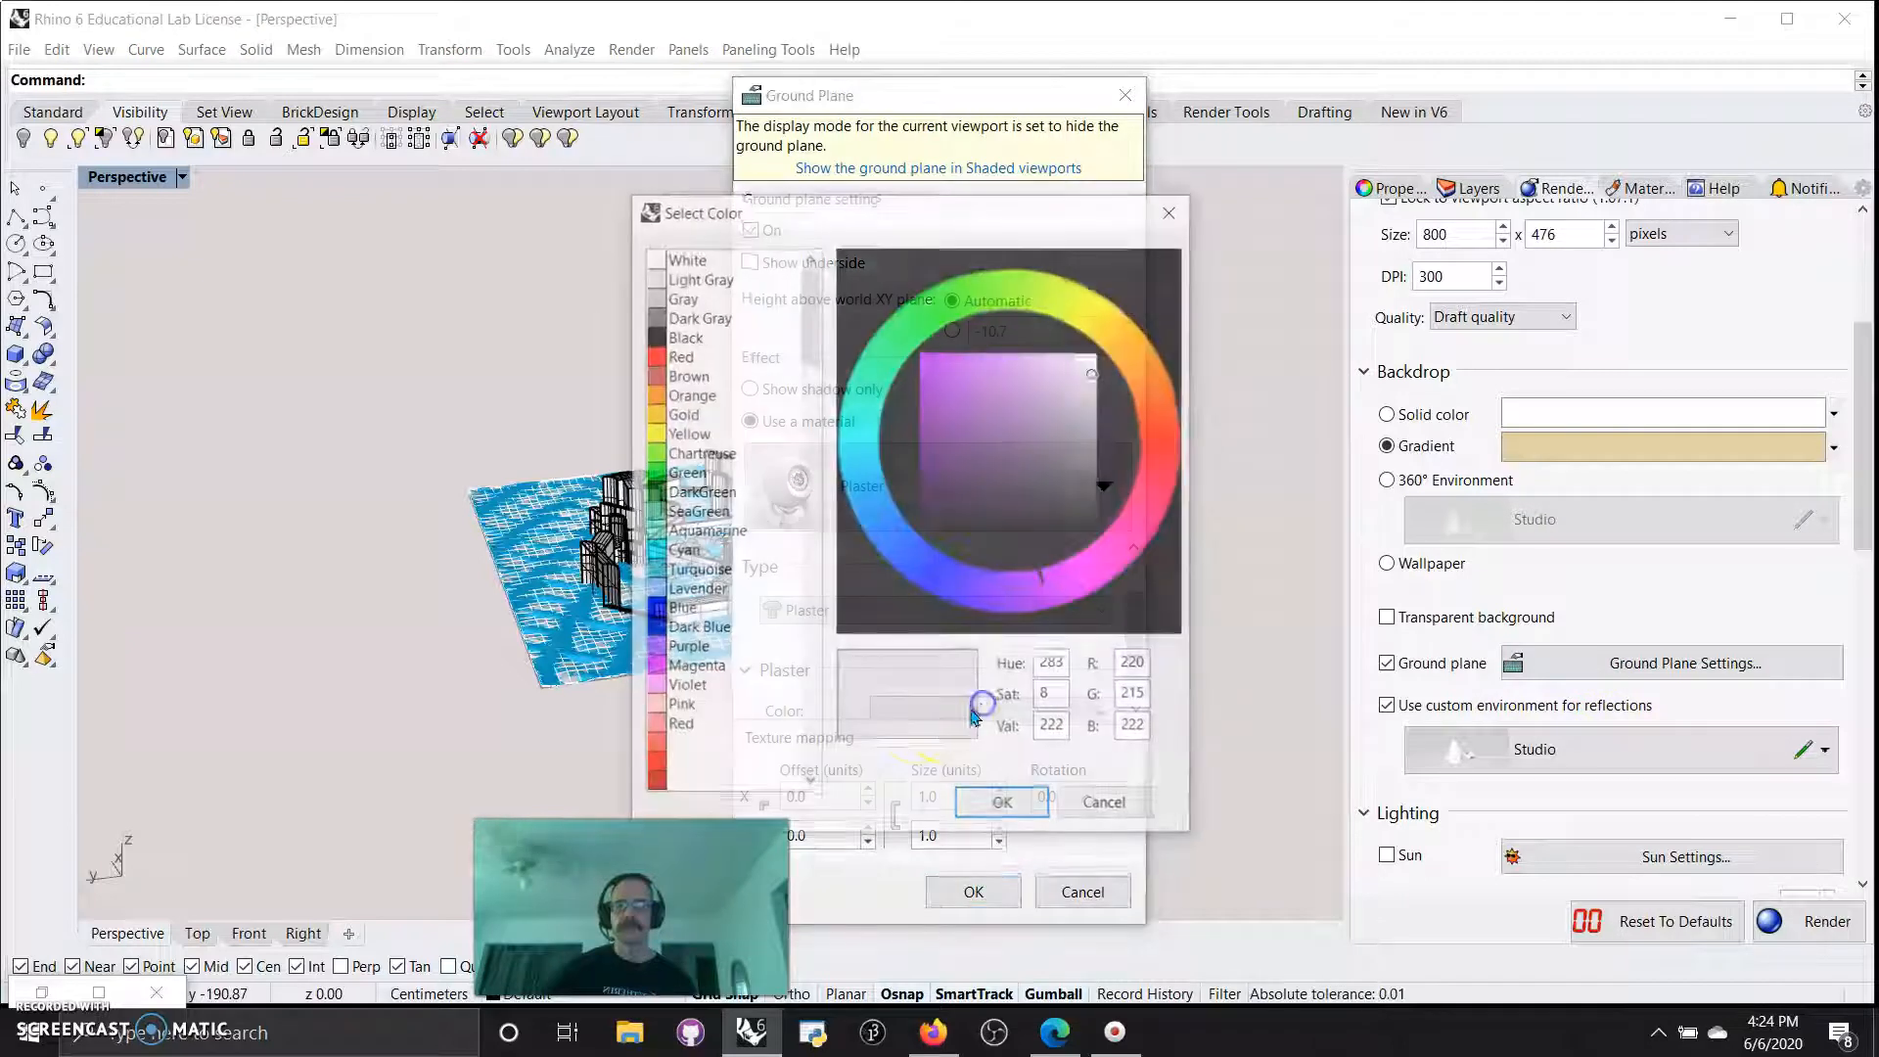
pyautogui.moveTo(1004, 423); pyautogui.dragTo(1040, 341)
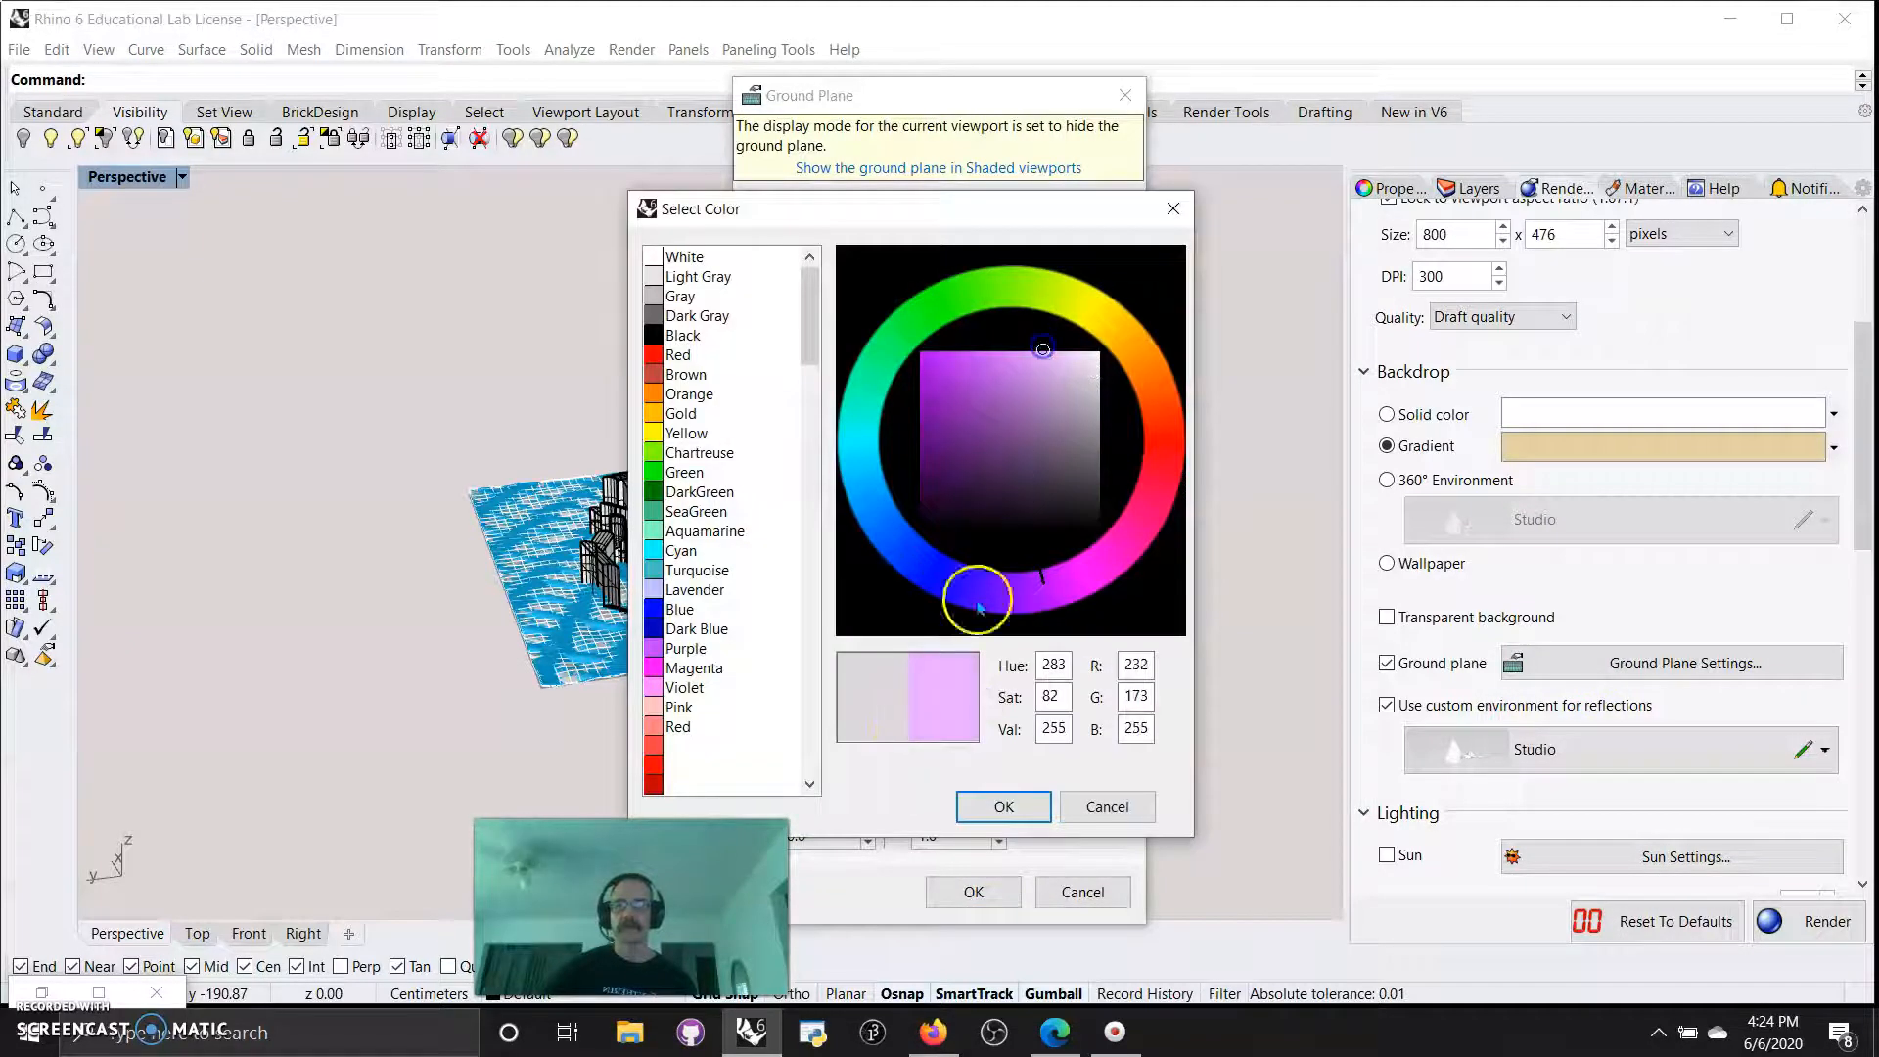
pyautogui.click(996, 802)
pyautogui.click(973, 891)
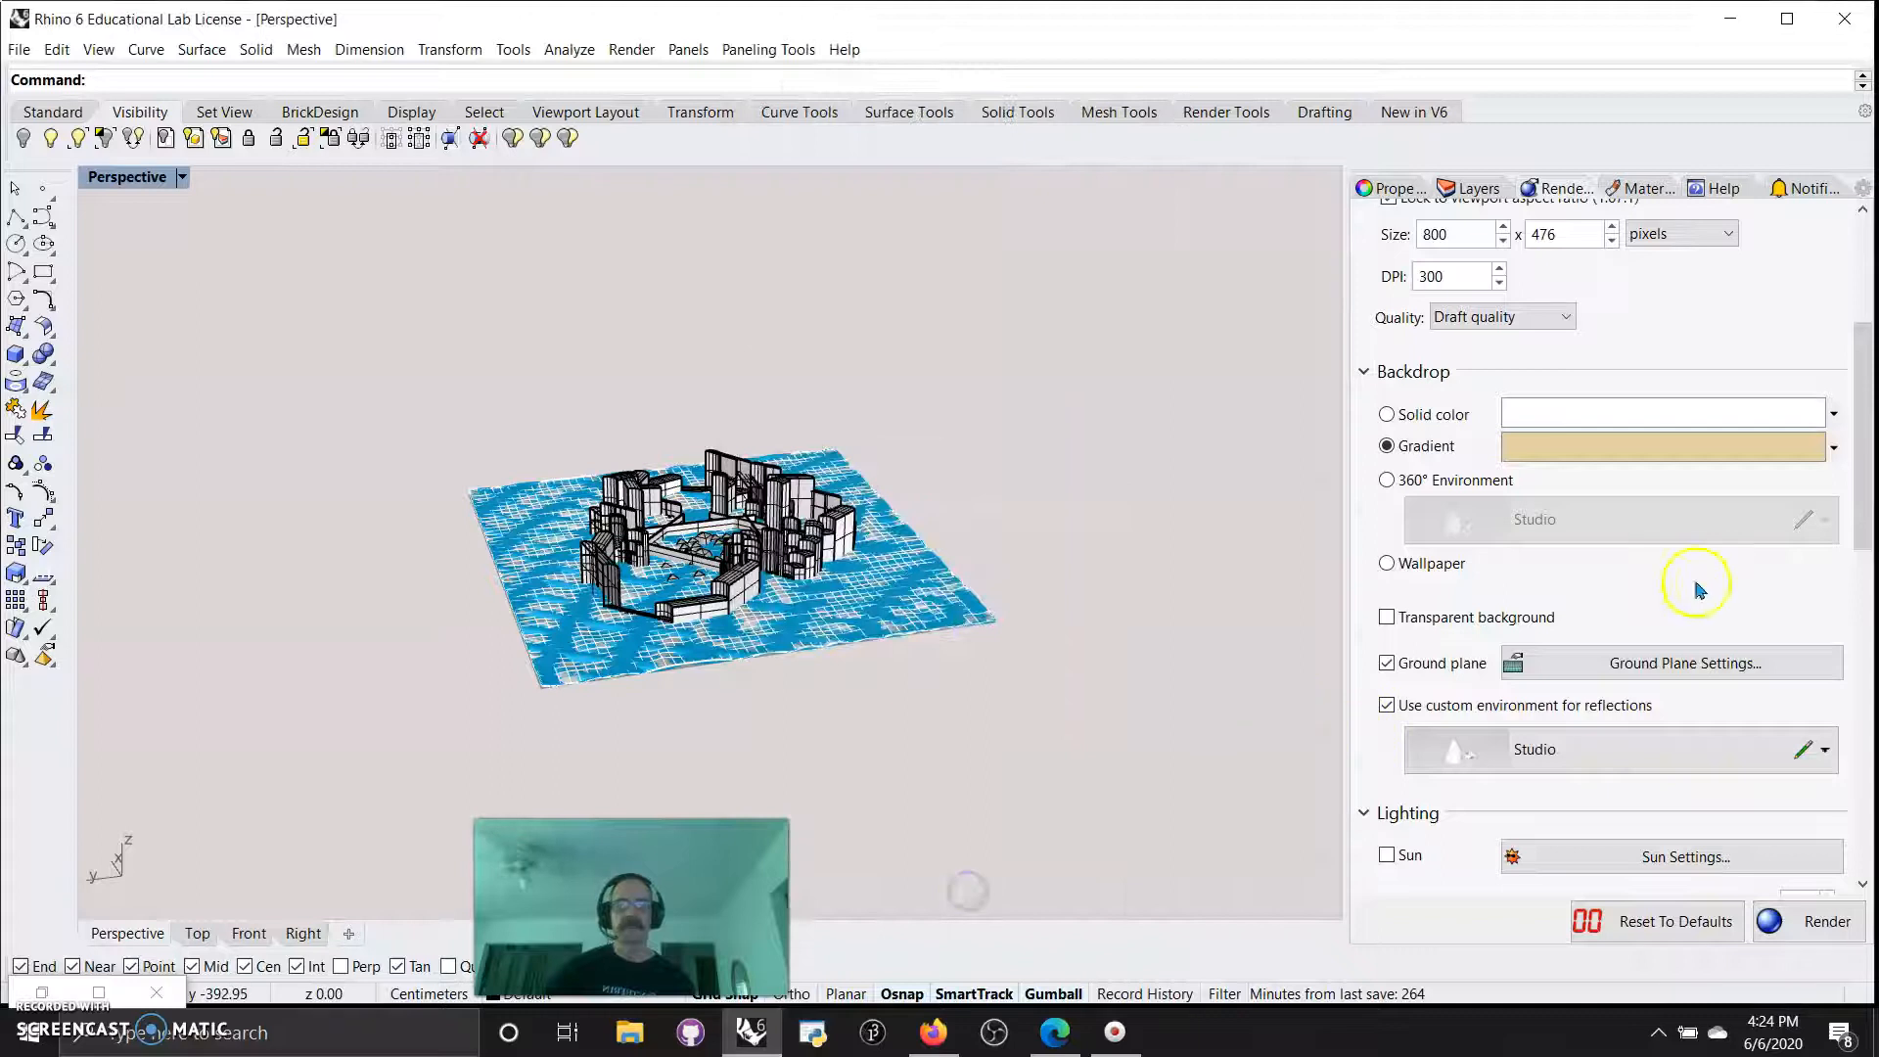
# Select the walls, buildings and terrain, and show the scene's full list of materials.
pyautogui.click(901, 600)
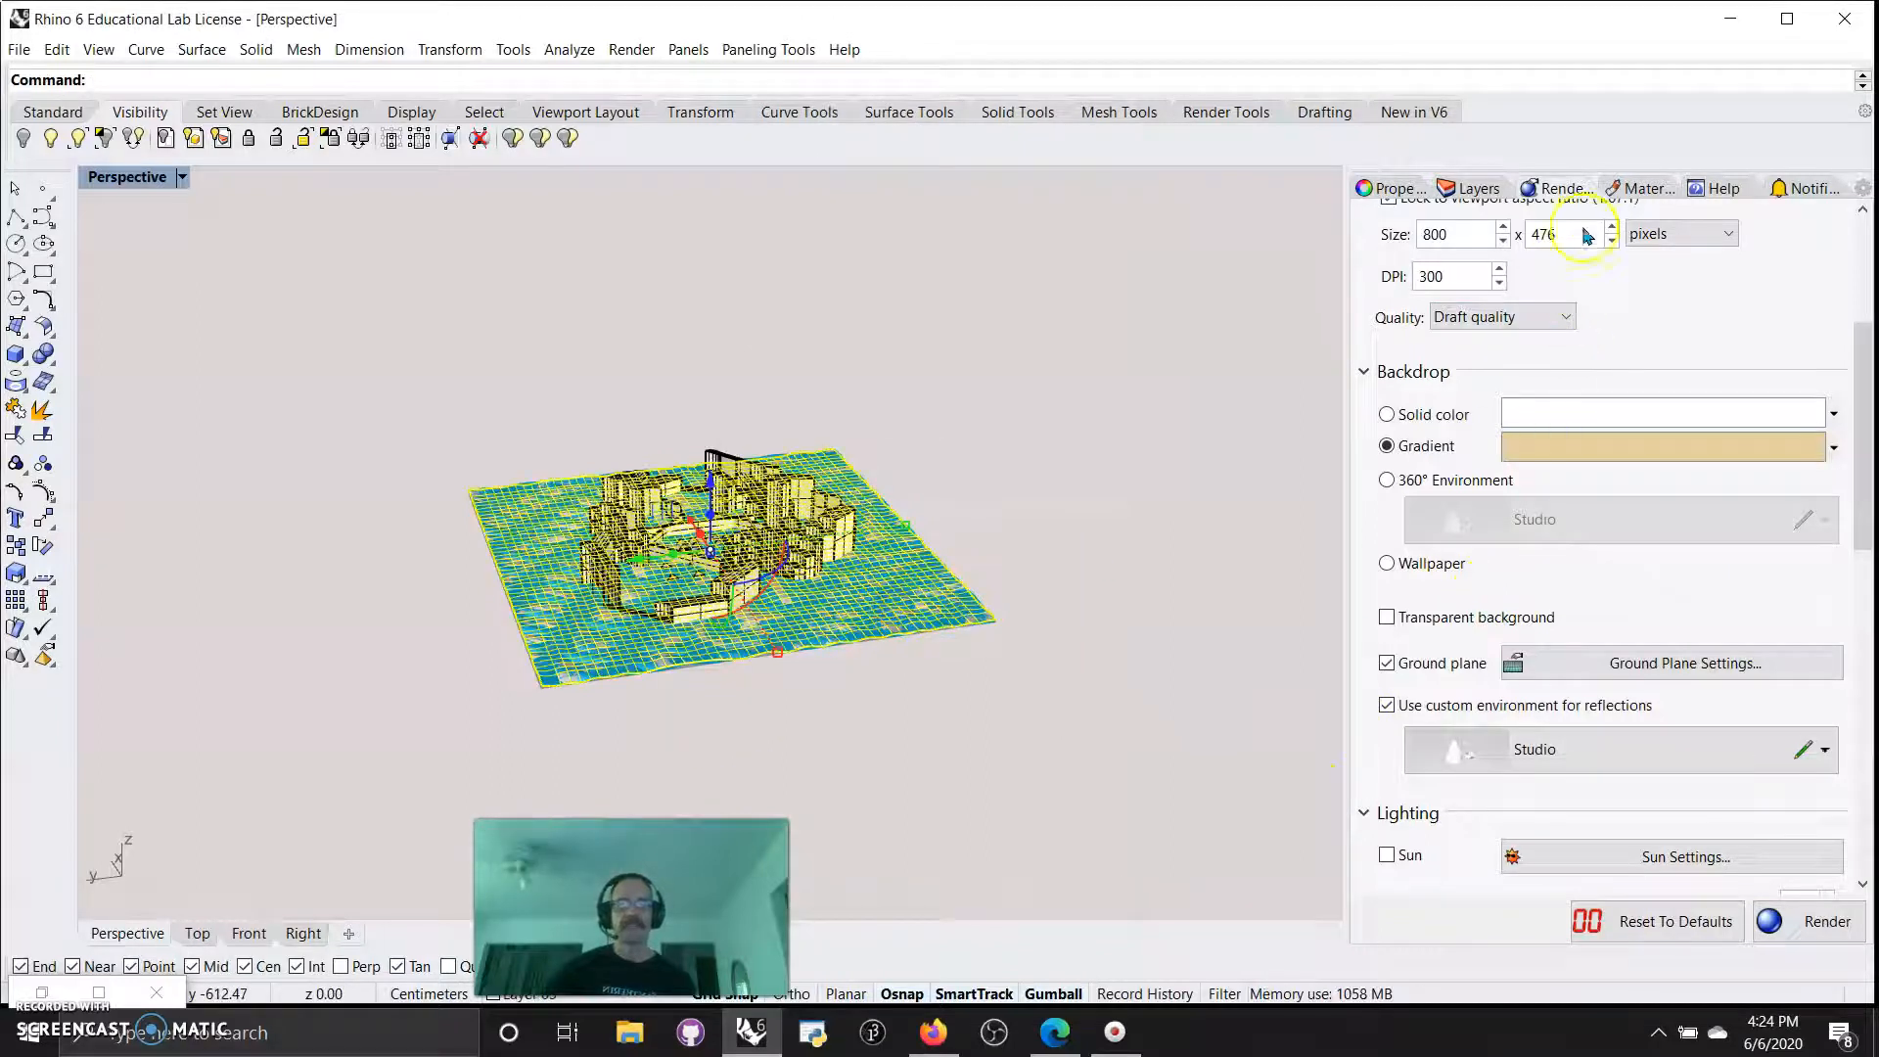
pyautogui.click(1660, 192)
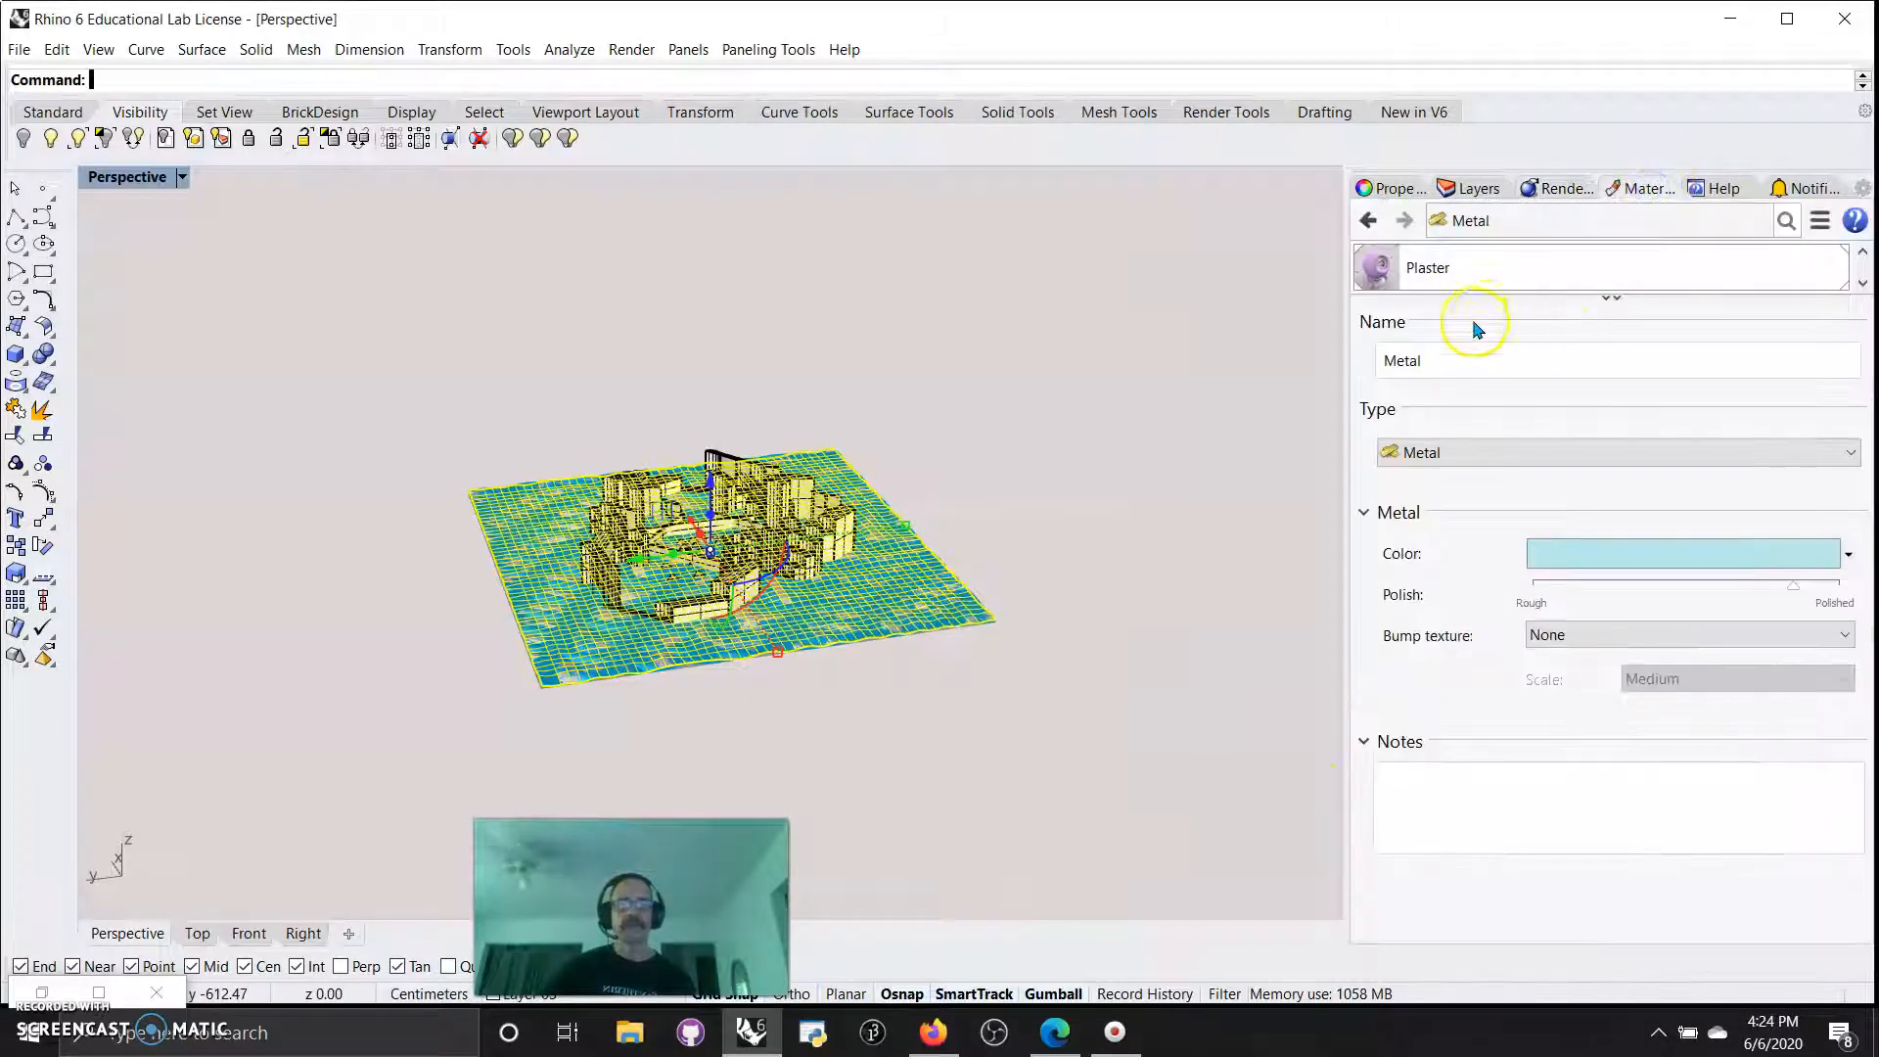
pyautogui.click(1612, 302)
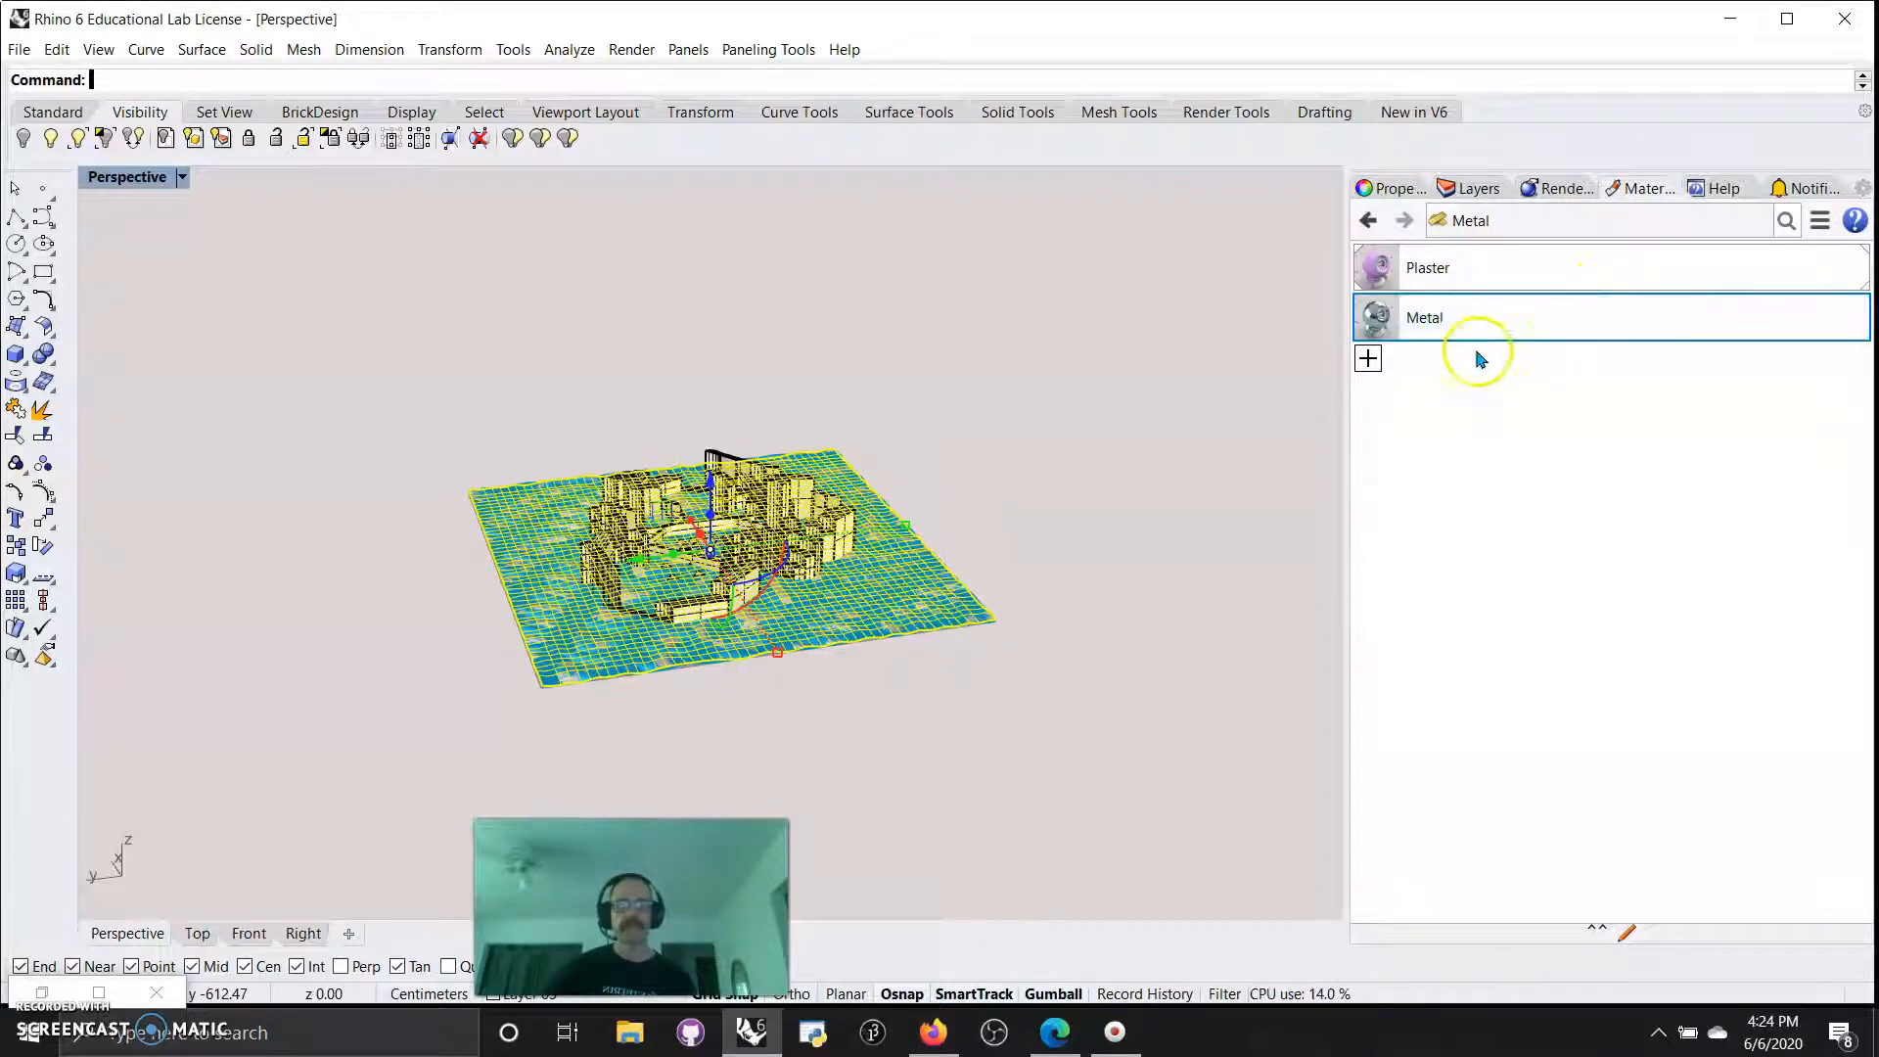
# Try to apply the Plaster material to the model in the Perspective viewport, and clear the selection.
pyautogui.moveTo(1376, 274); pyautogui.dragTo(927, 721)
pyautogui.moveTo(927, 721); pyautogui.dragTo(801, 704, button='right')
pyautogui.click(802, 705)
pyautogui.moveTo(1062, 641)
pyautogui.mouseDown(button='right')
pyautogui.moveTo(1019, 599)
pyautogui.moveTo(1075, 619)
pyautogui.mouseUp(button='right')
pyautogui.click(956, 631)
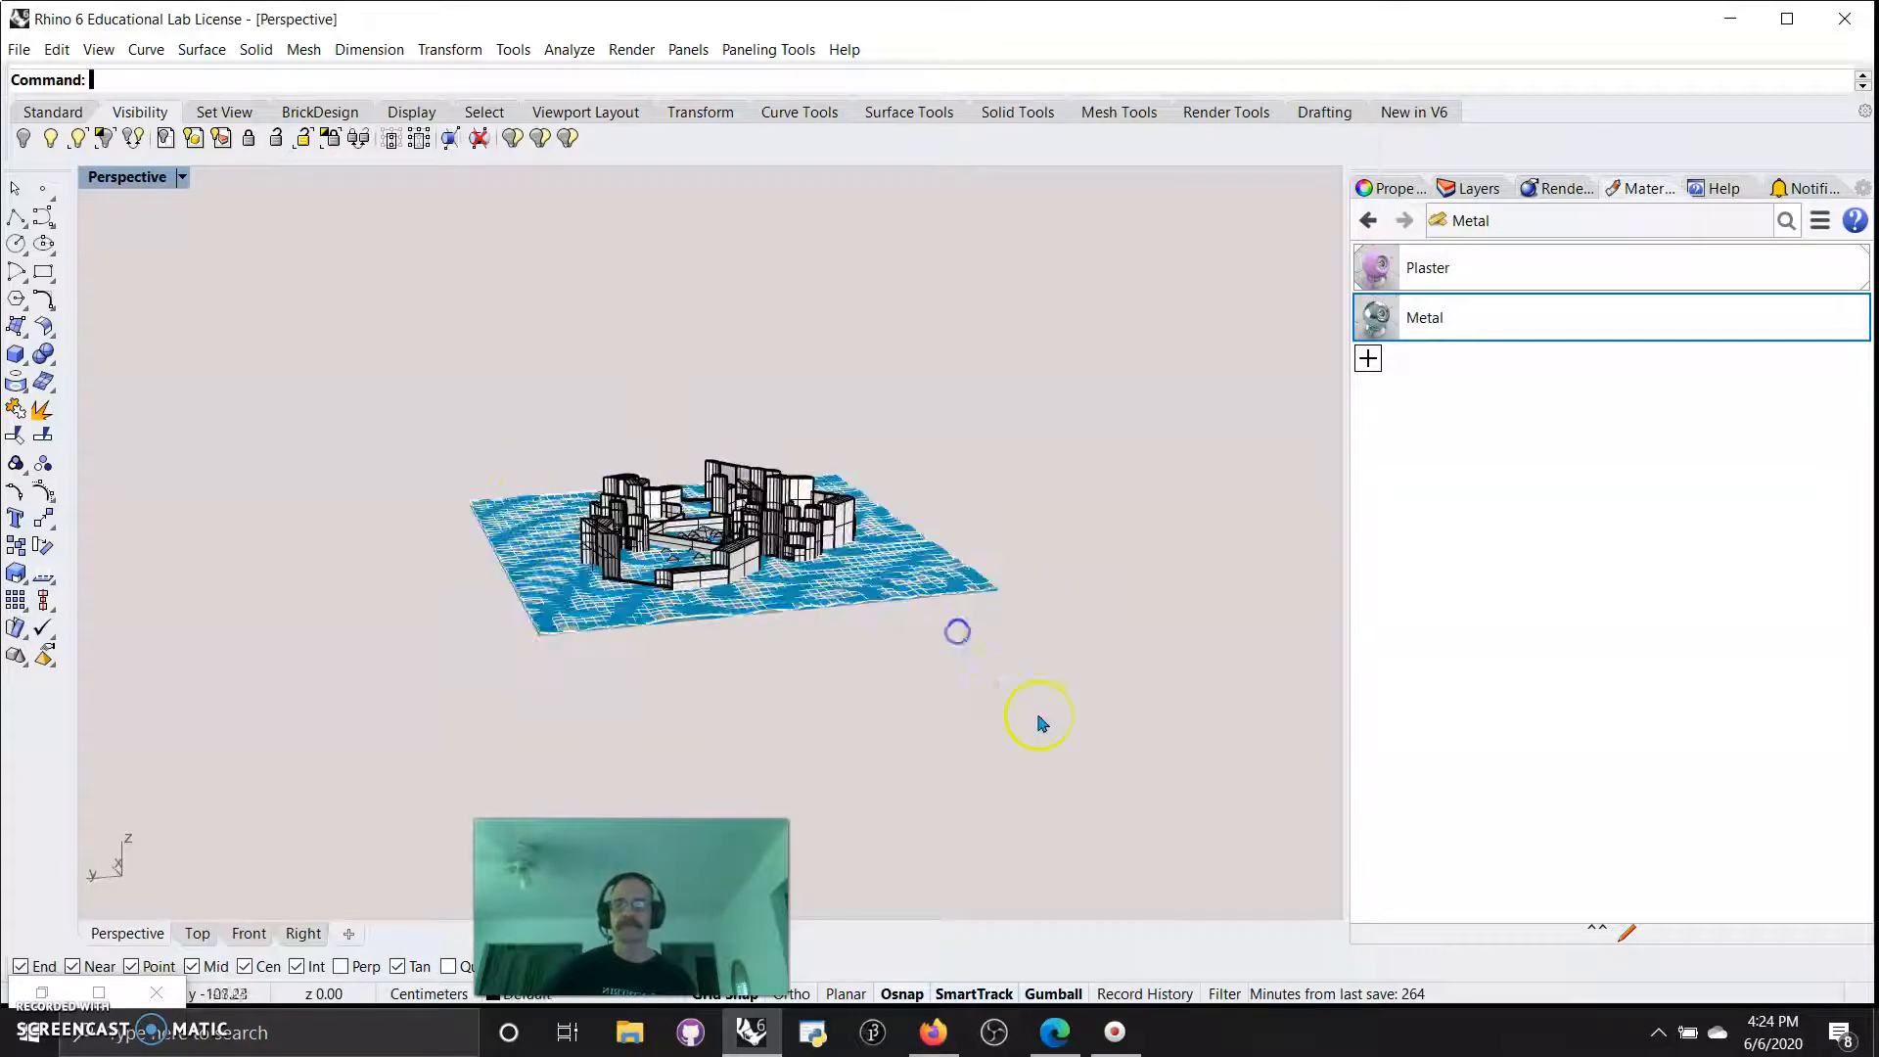
# Assign the Metal material to all the baked walls, buildings and terrain, and deselect them.
pyautogui.moveTo(1016, 675); pyautogui.dragTo(428, 433)
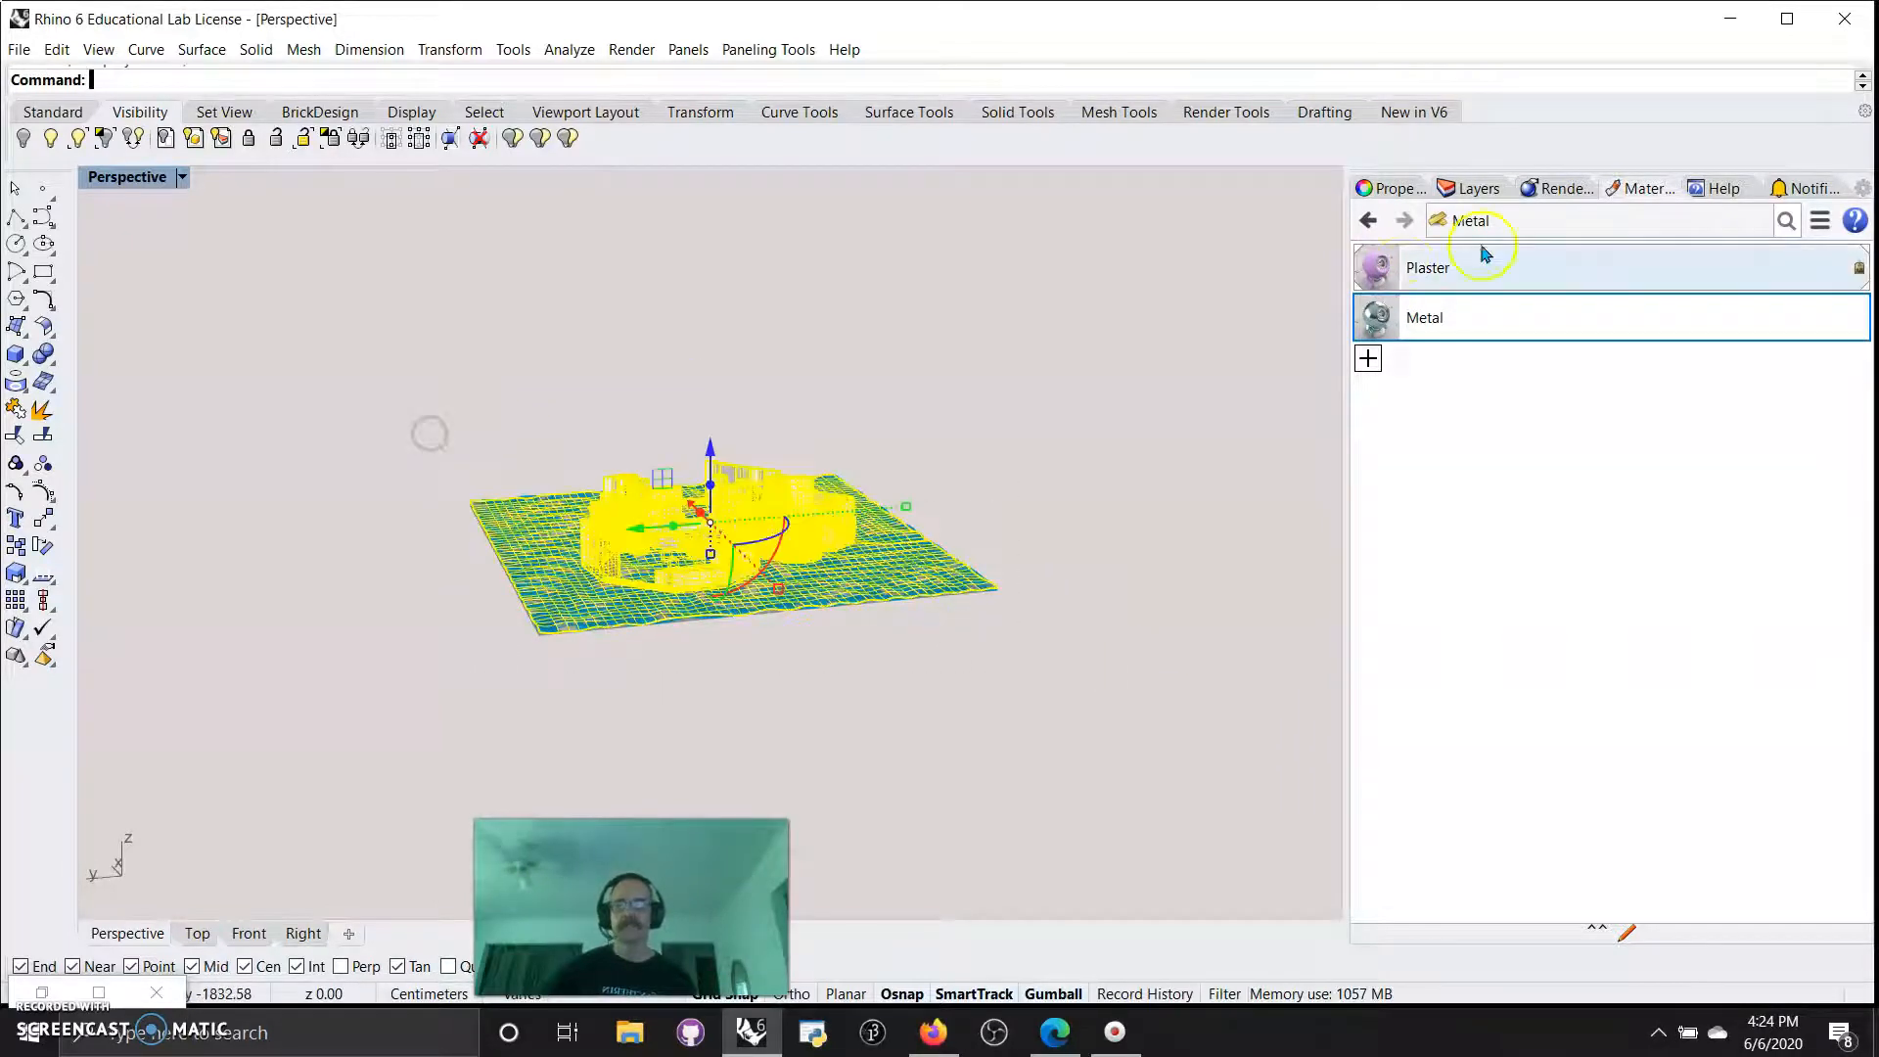
pyautogui.rightClick(1376, 315)
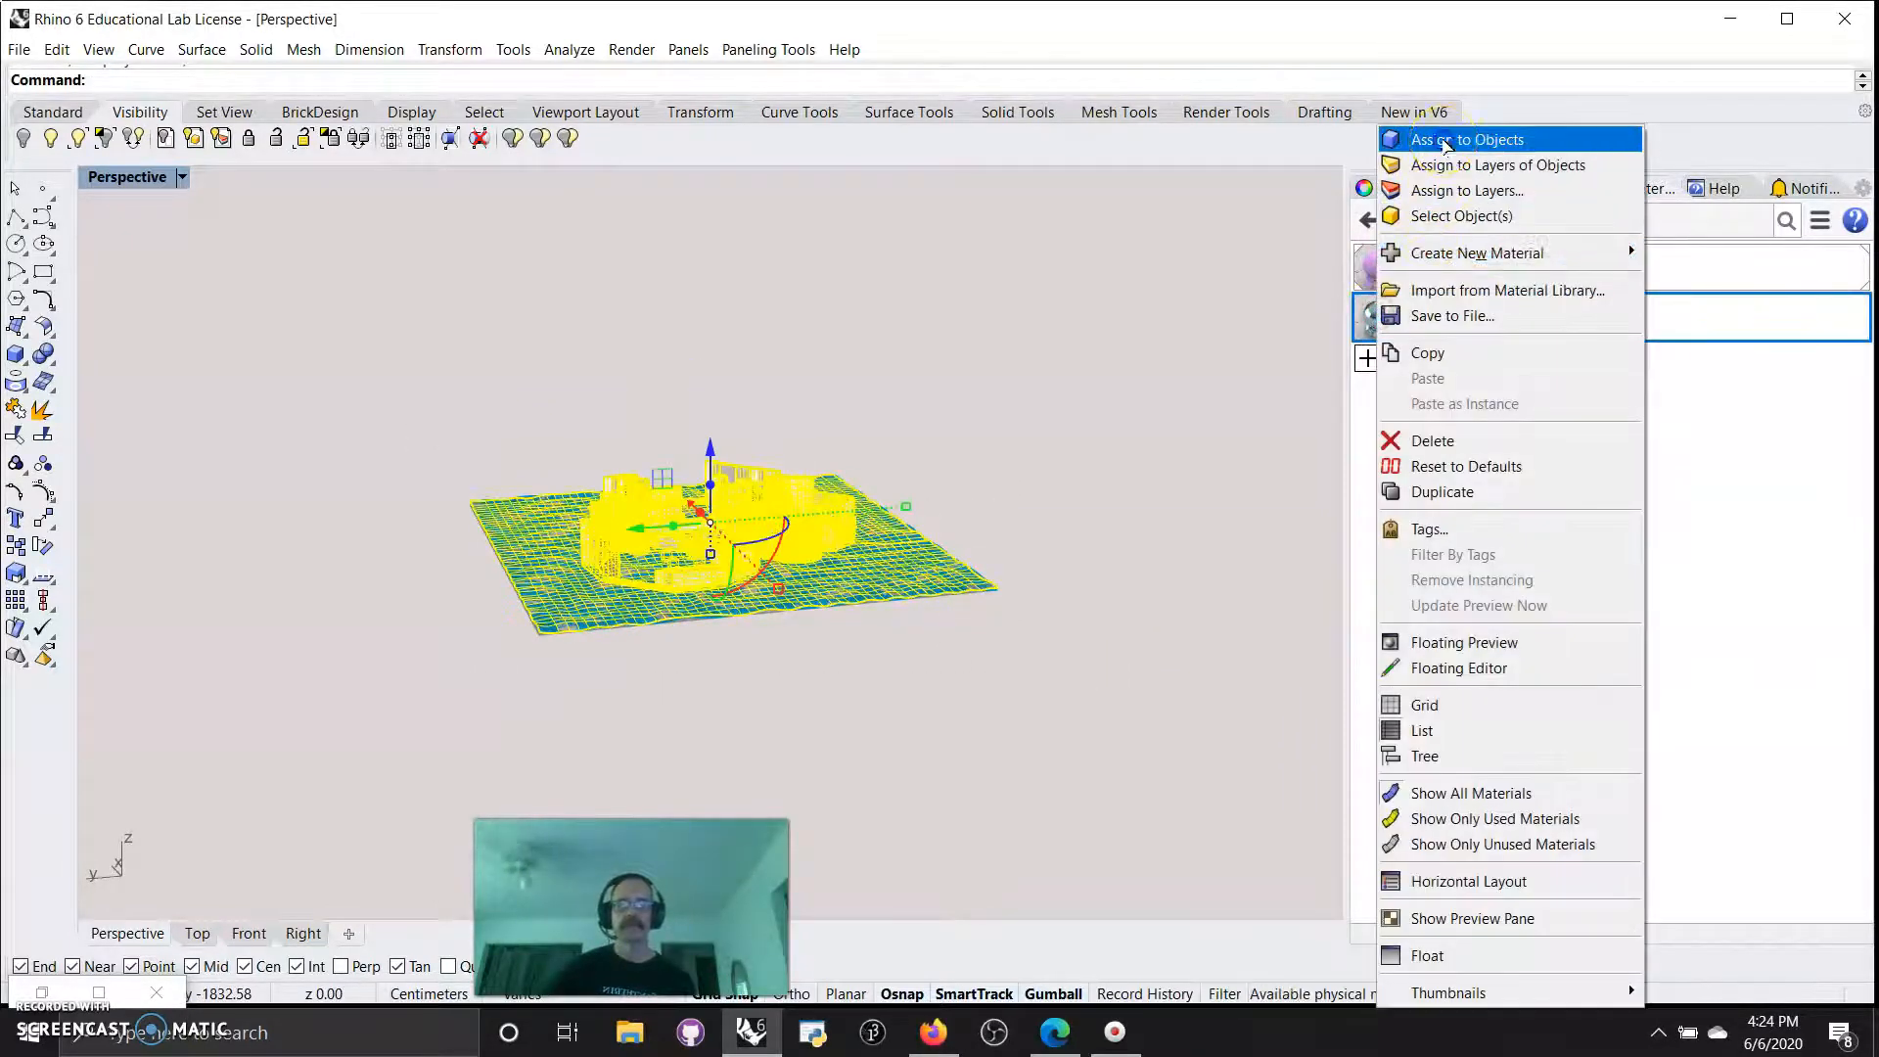
pyautogui.click(1467, 139)
pyautogui.click(1106, 680)
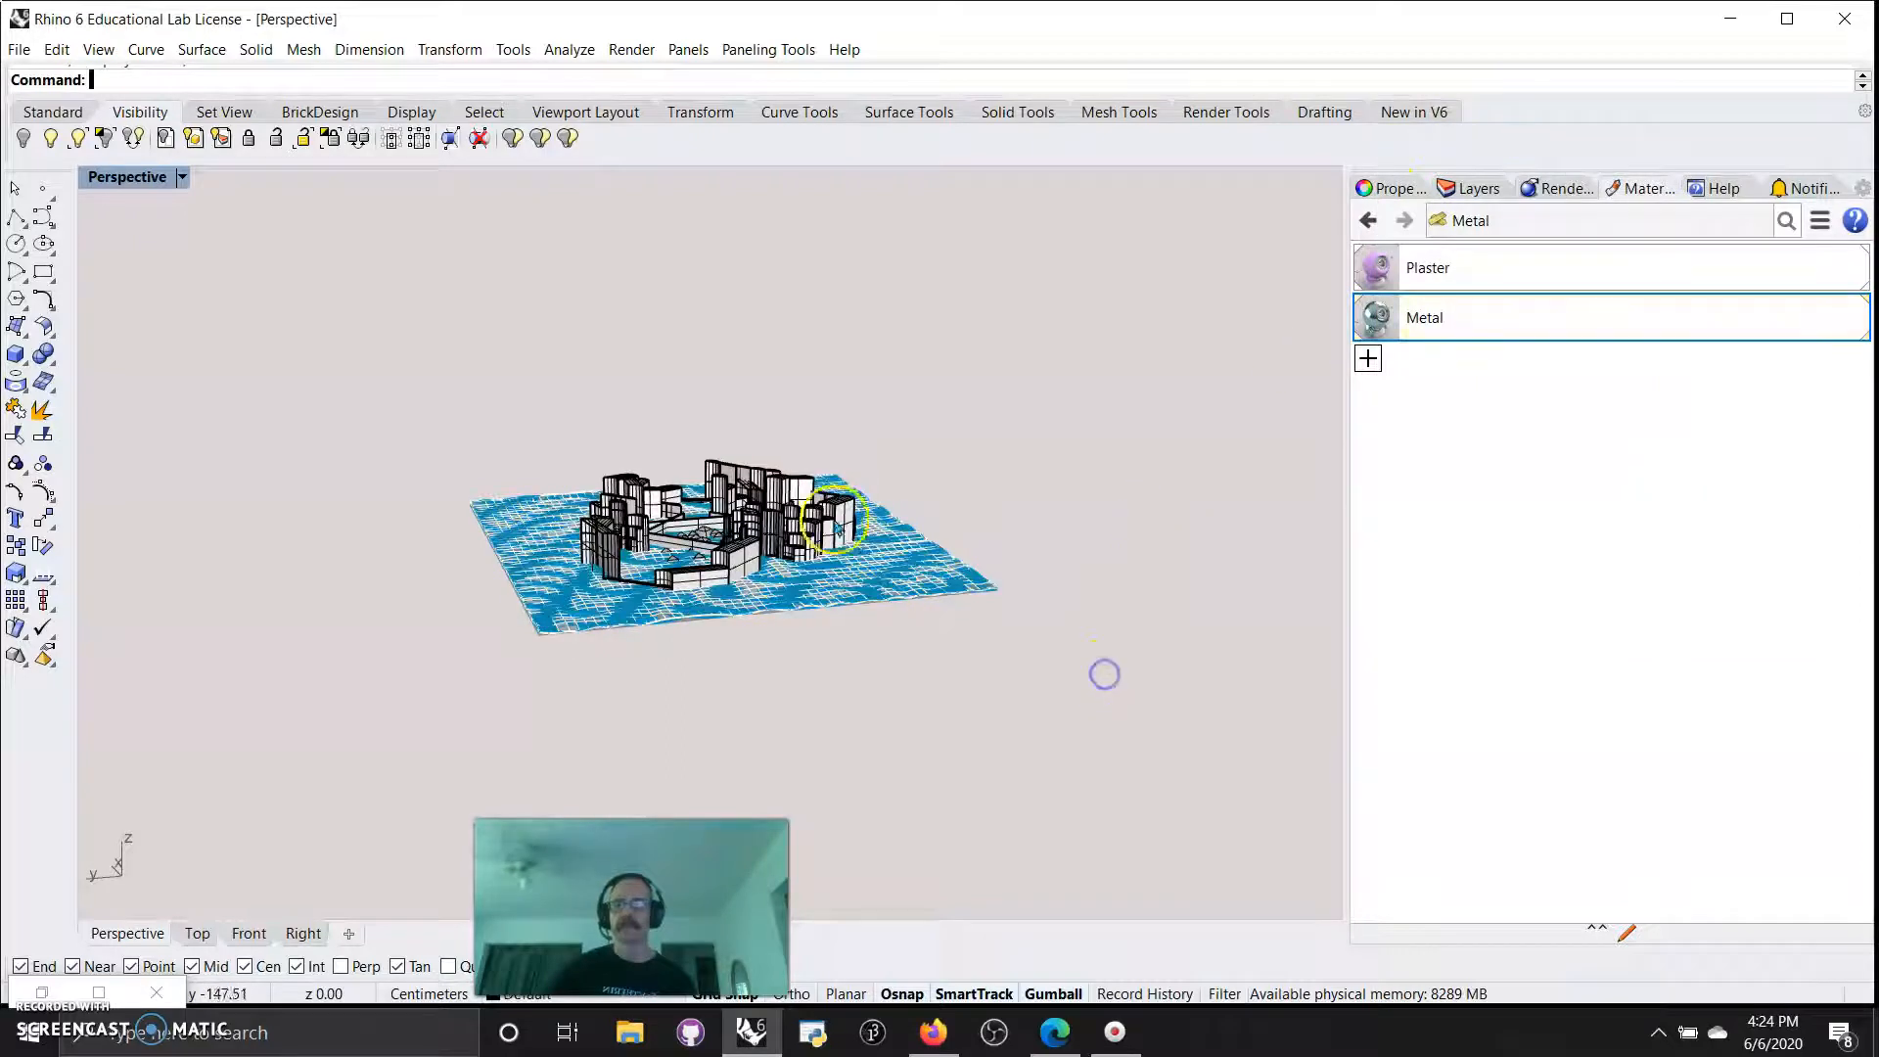
# Switch the Perspective viewport to the Rendered display mode.
pyautogui.scroll(3, 763, 558)
pyautogui.click(127, 176)
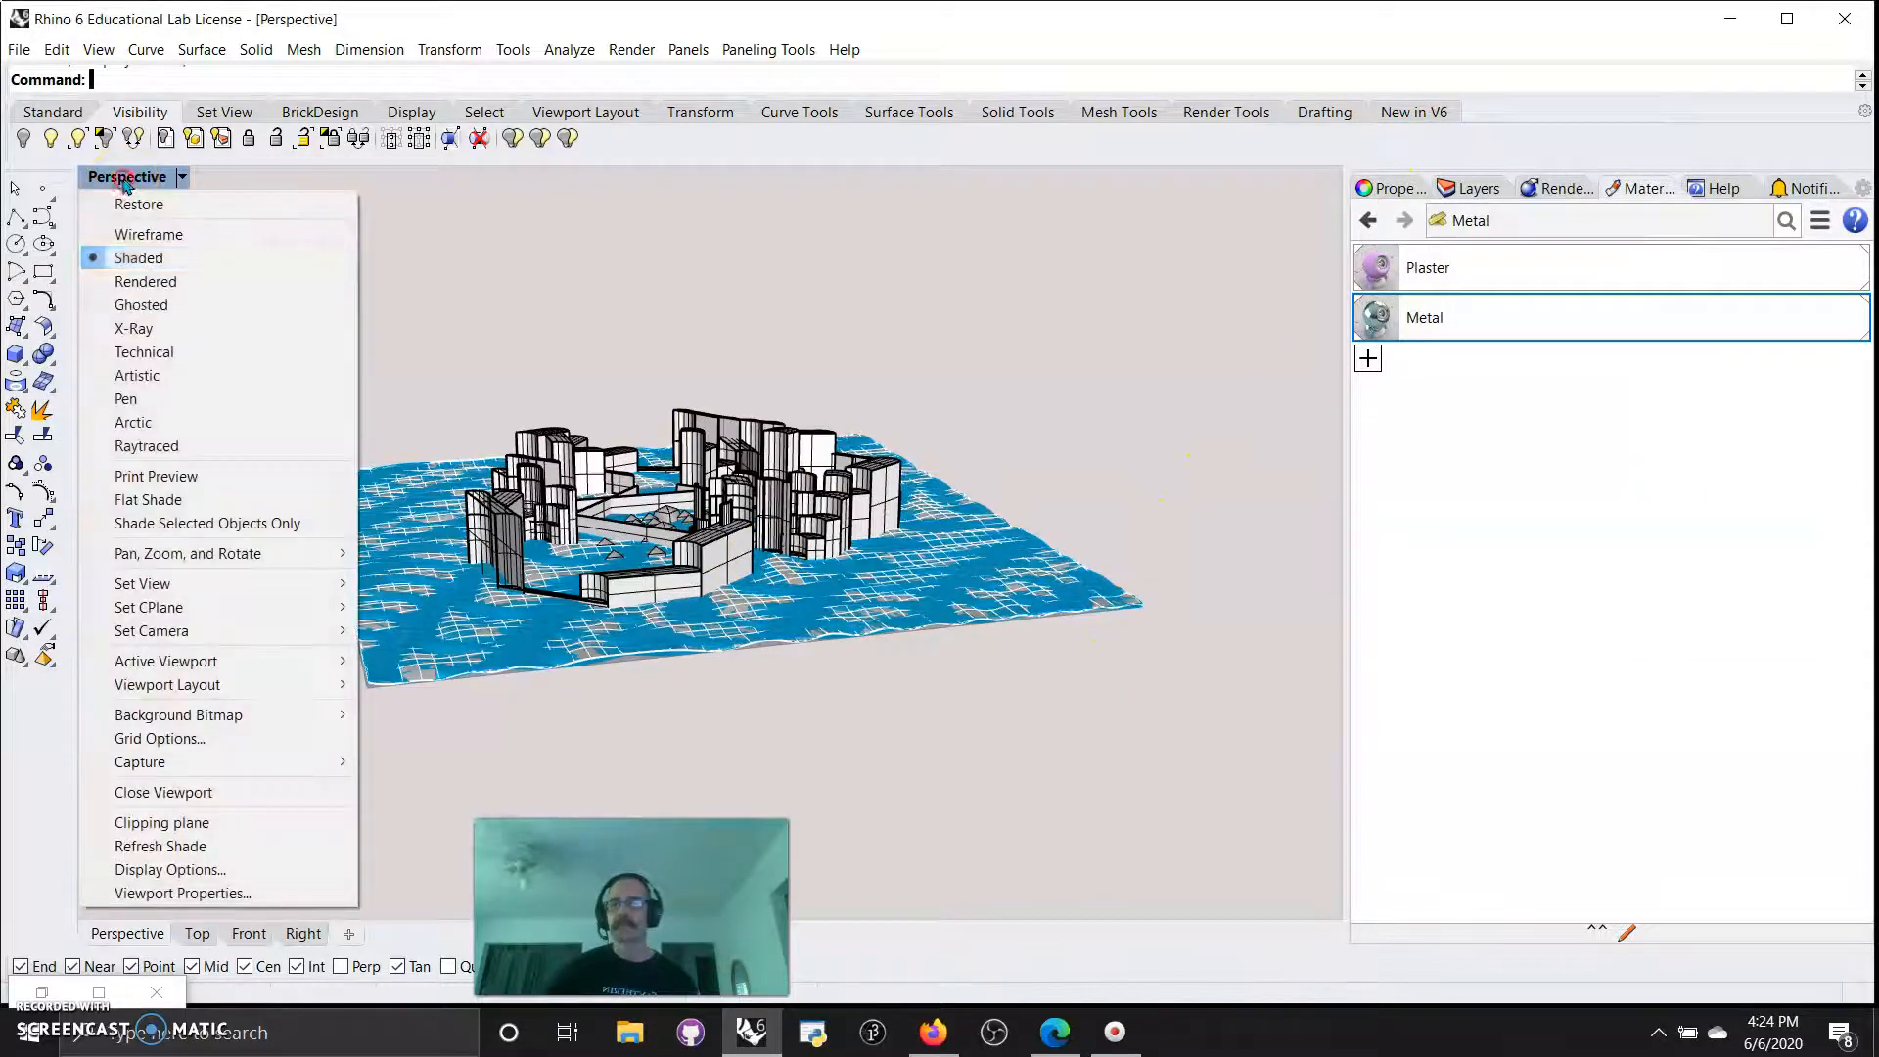
pyautogui.click(142, 278)
# Frame a close, slightly elevated view inside the city, with the mesh-sphere buildings centred between the walls.
pyautogui.scroll(5, 609, 480)
pyautogui.scroll(5, 636, 528)
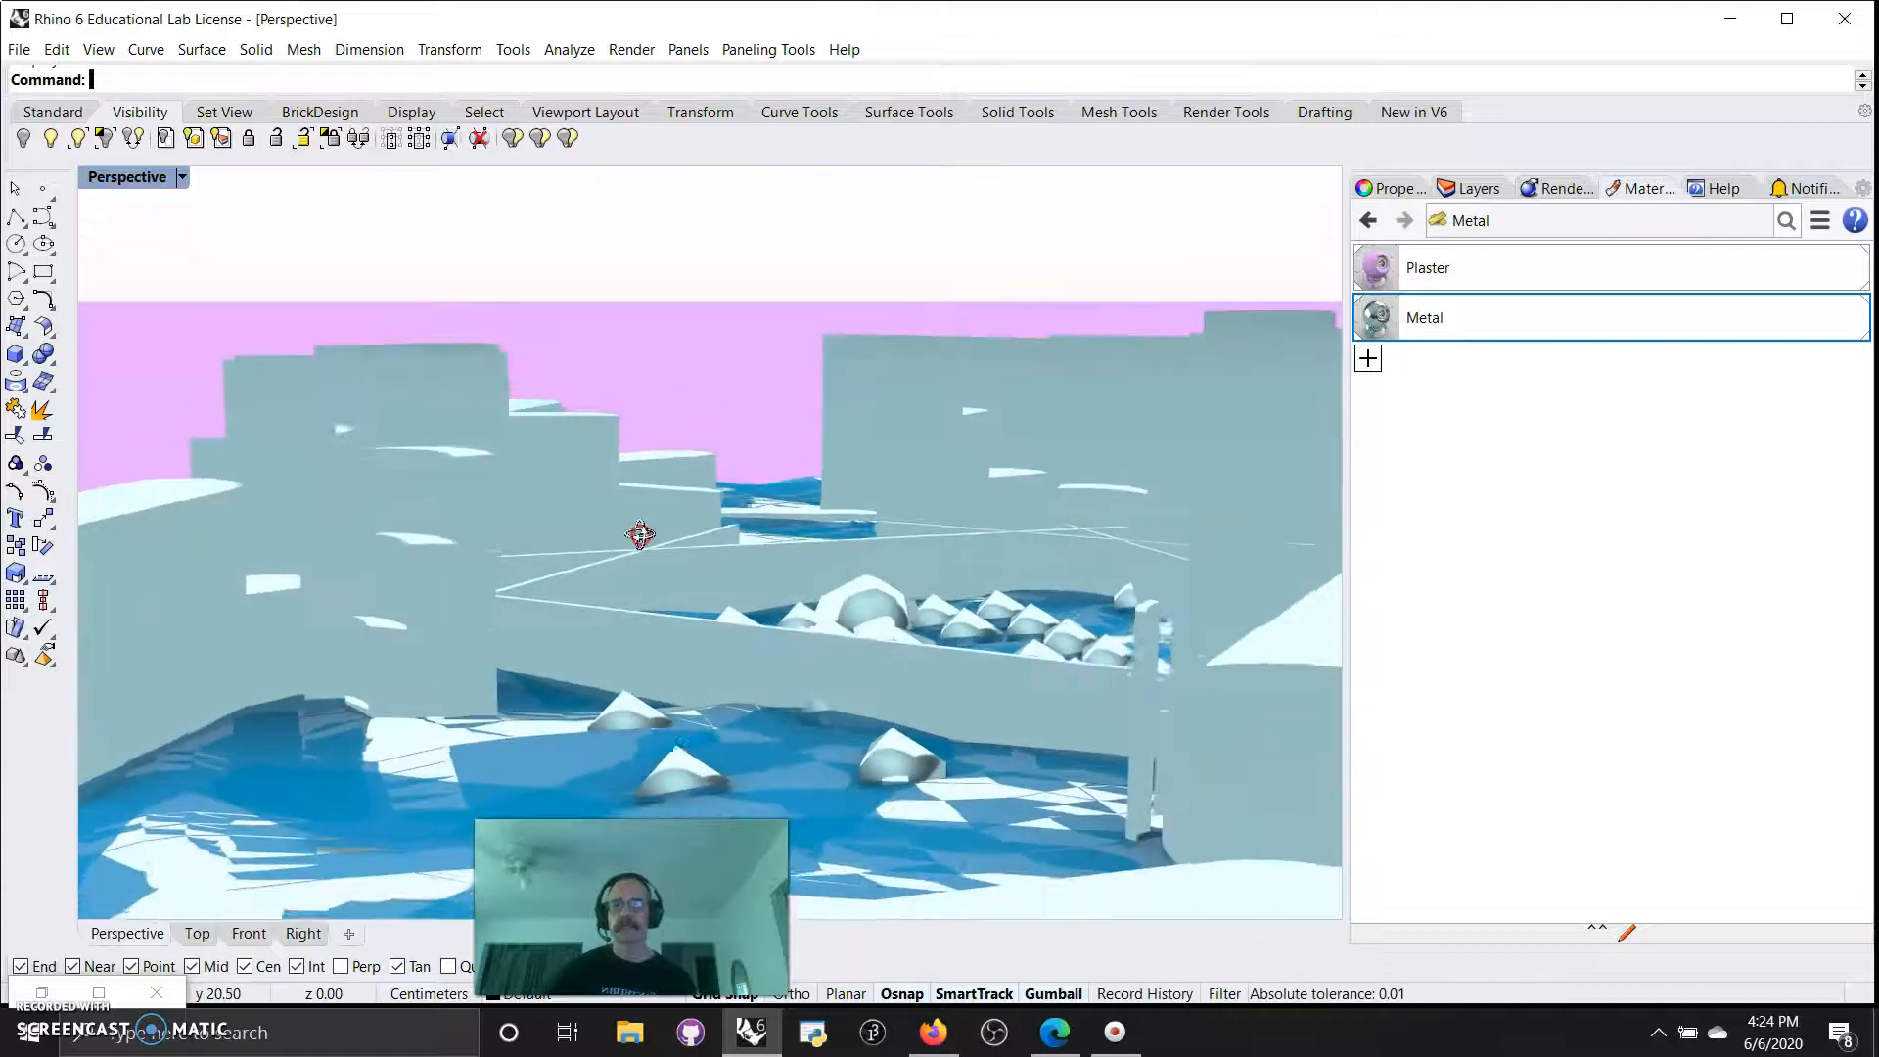
pyautogui.moveTo(646, 536); pyautogui.dragTo(733, 614, button='right')
pyautogui.scroll(-10, 754, 599)
pyautogui.scroll(10, 695, 539)
pyautogui.scroll(-4, 707, 540)
pyautogui.scroll(-8, 671, 600)
pyautogui.scroll(10, 732, 615)
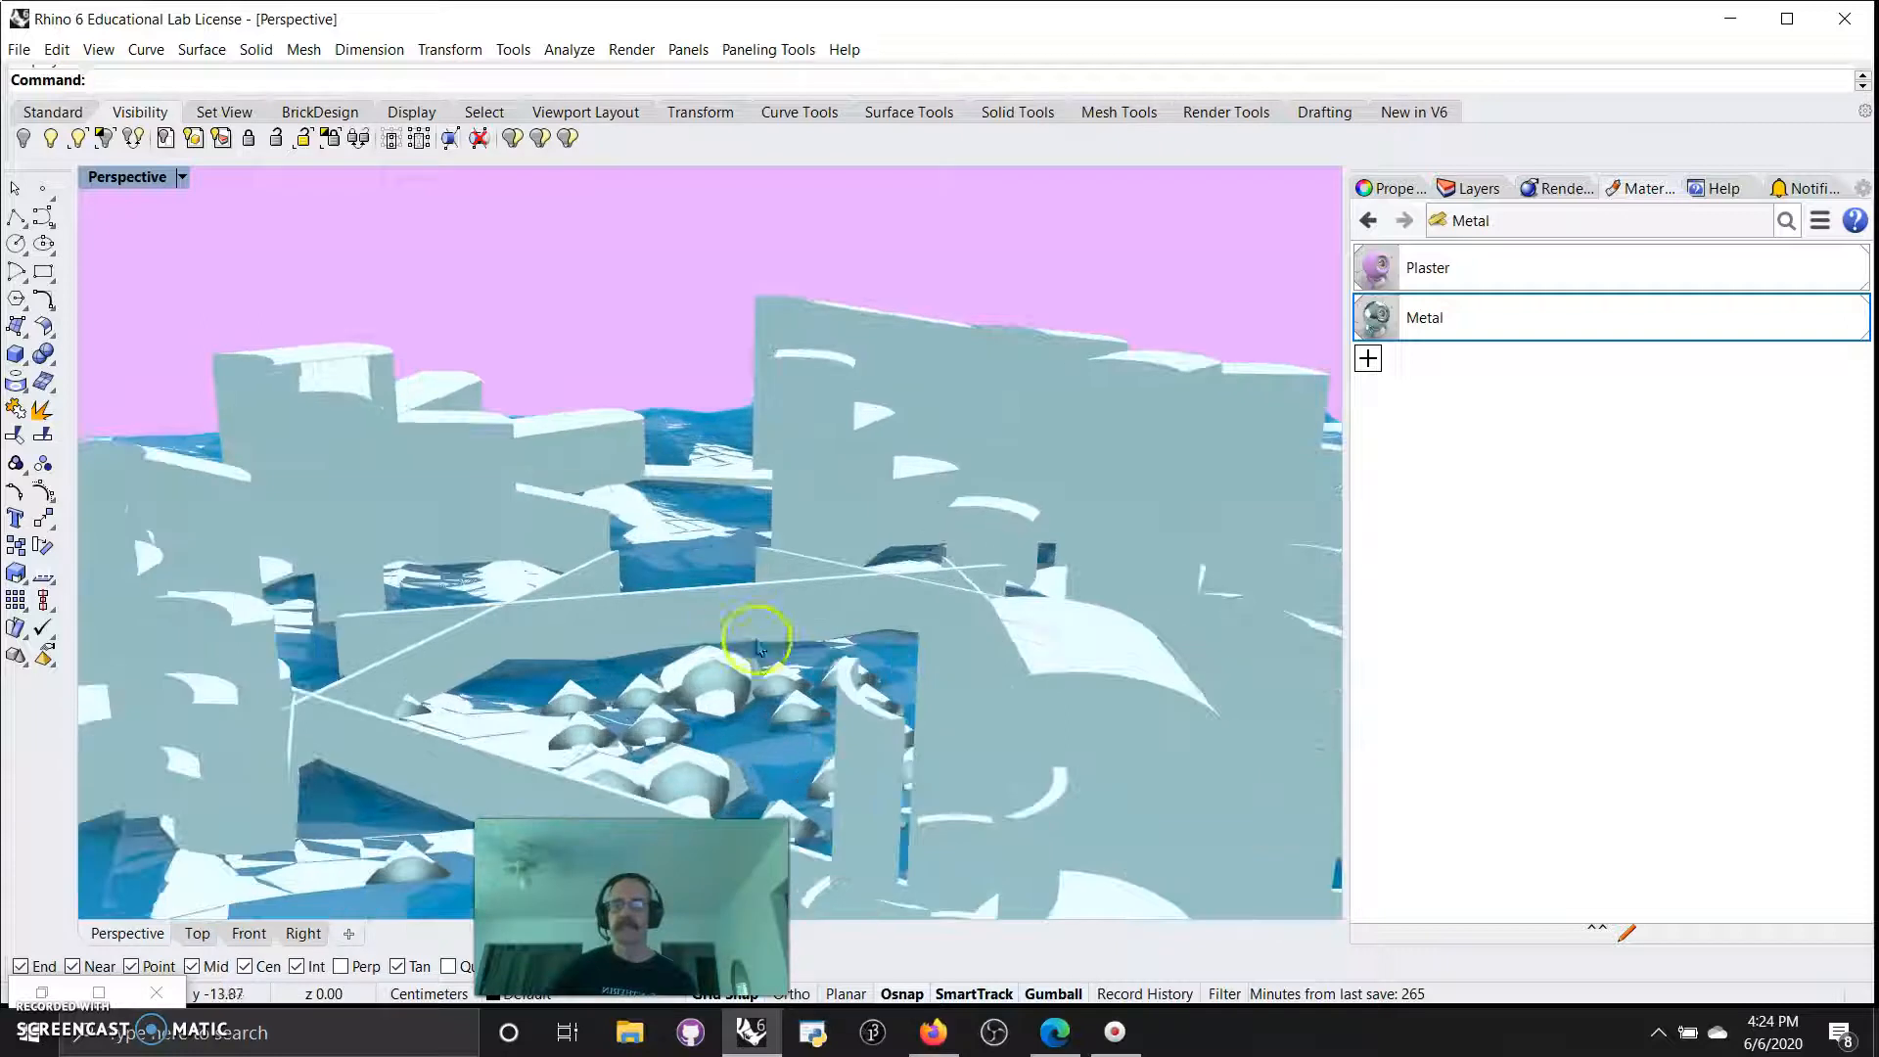
pyautogui.scroll(6, 760, 606)
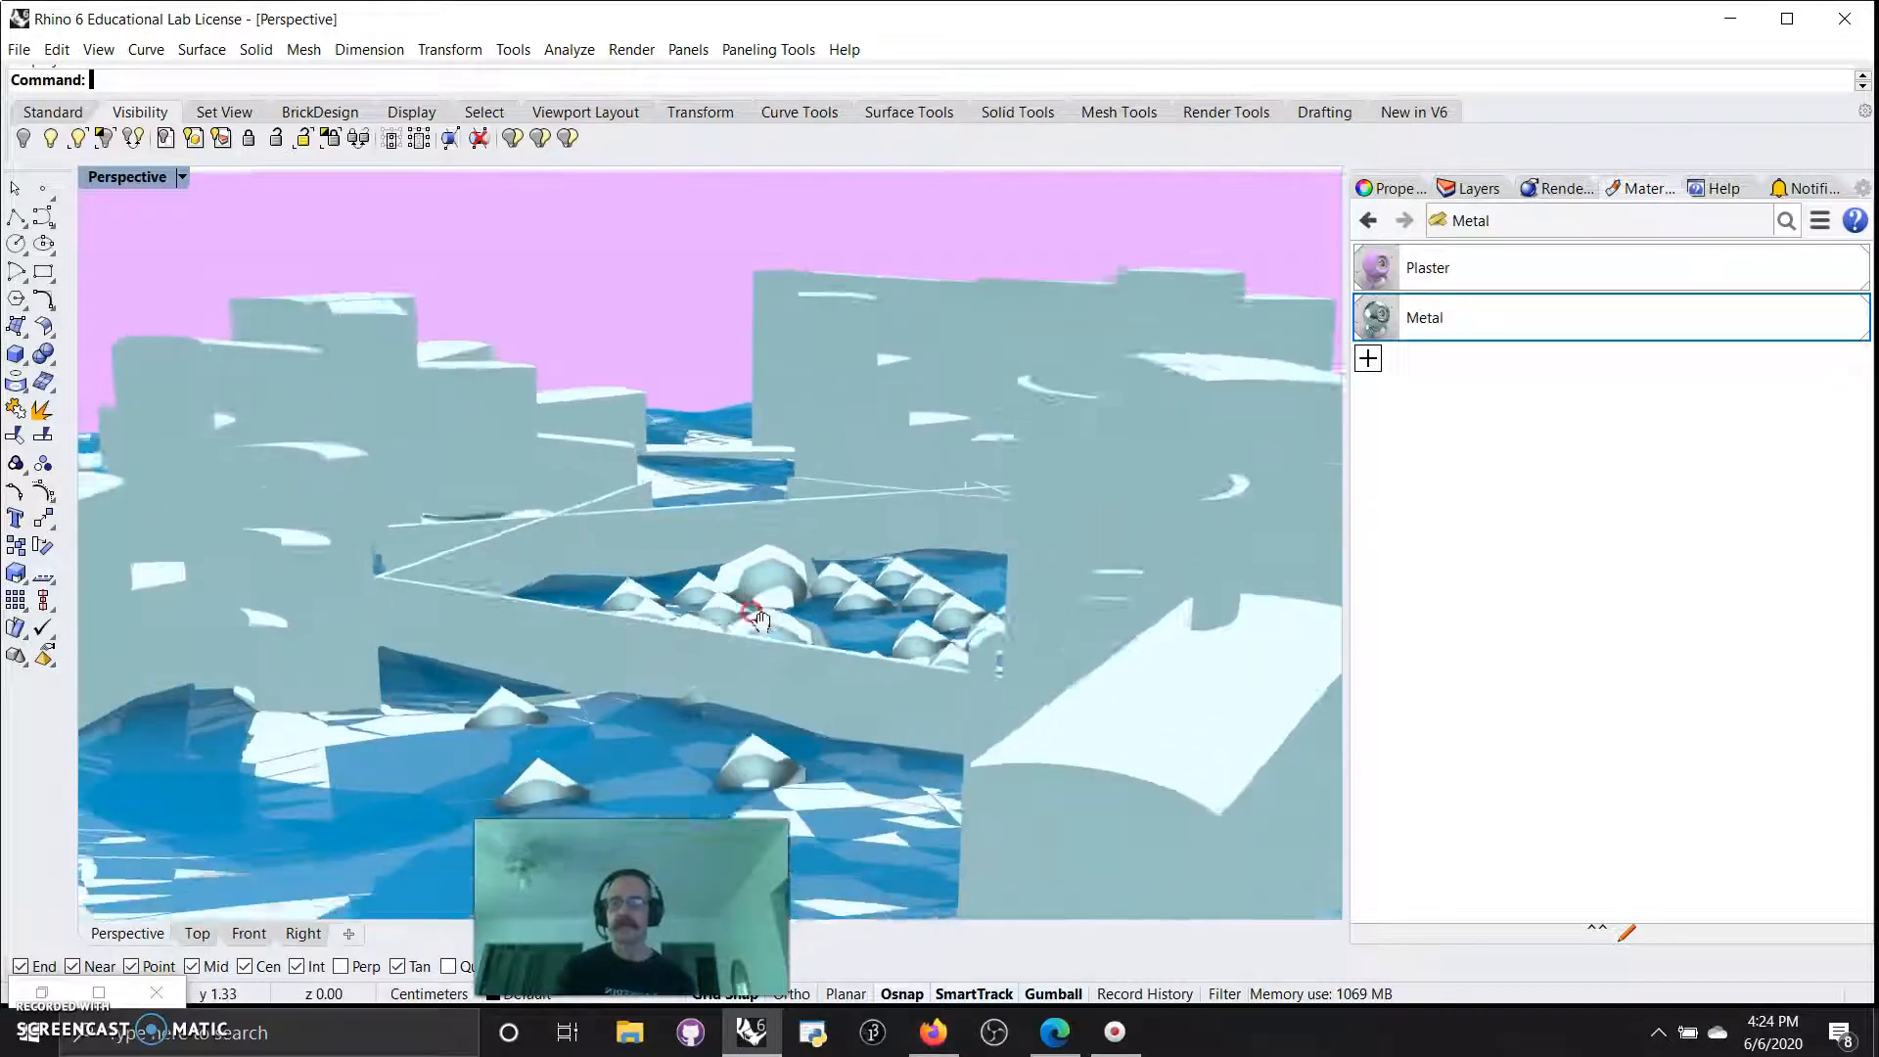
pyautogui.moveTo(759, 585); pyautogui.dragTo(753, 592, button='right')
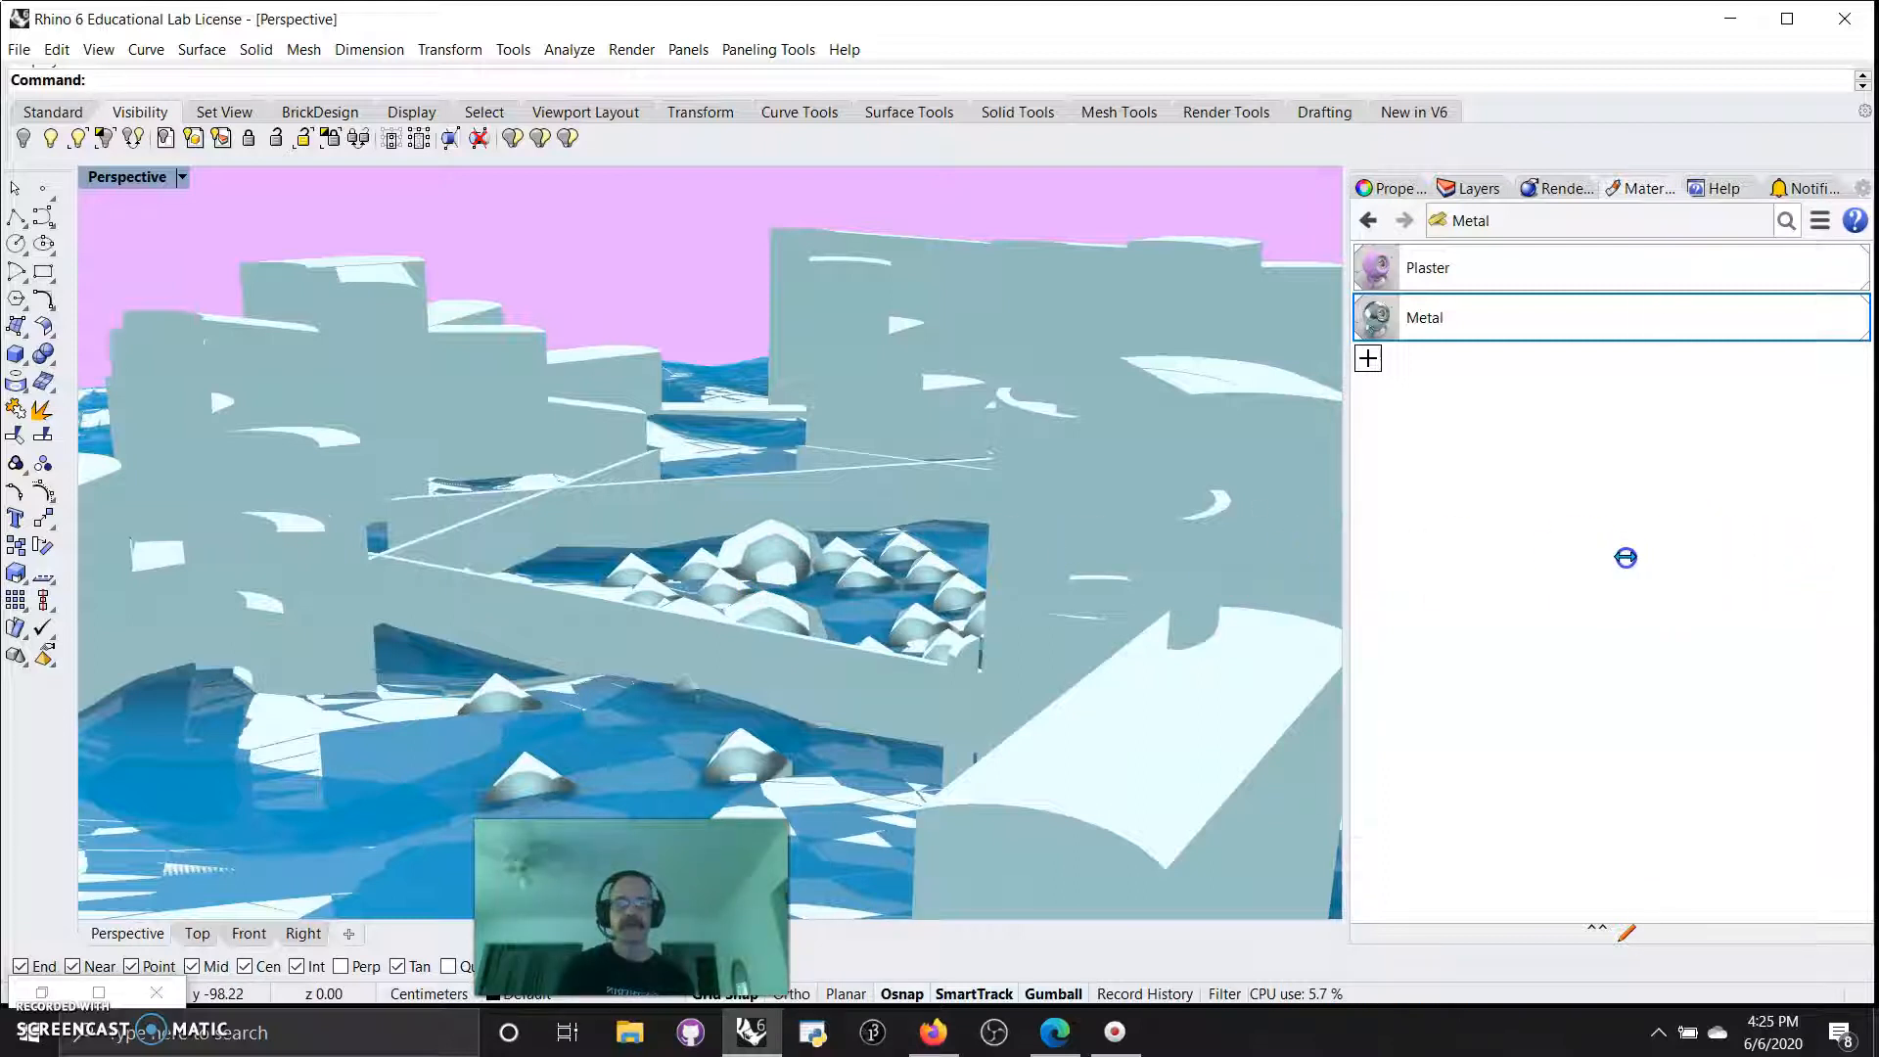
# Widen the Perspective viewport and turn off the skylight in the render lighting settings.
pyautogui.moveTo(1625, 557); pyautogui.dragTo(1514, 560)
pyautogui.click(1651, 188)
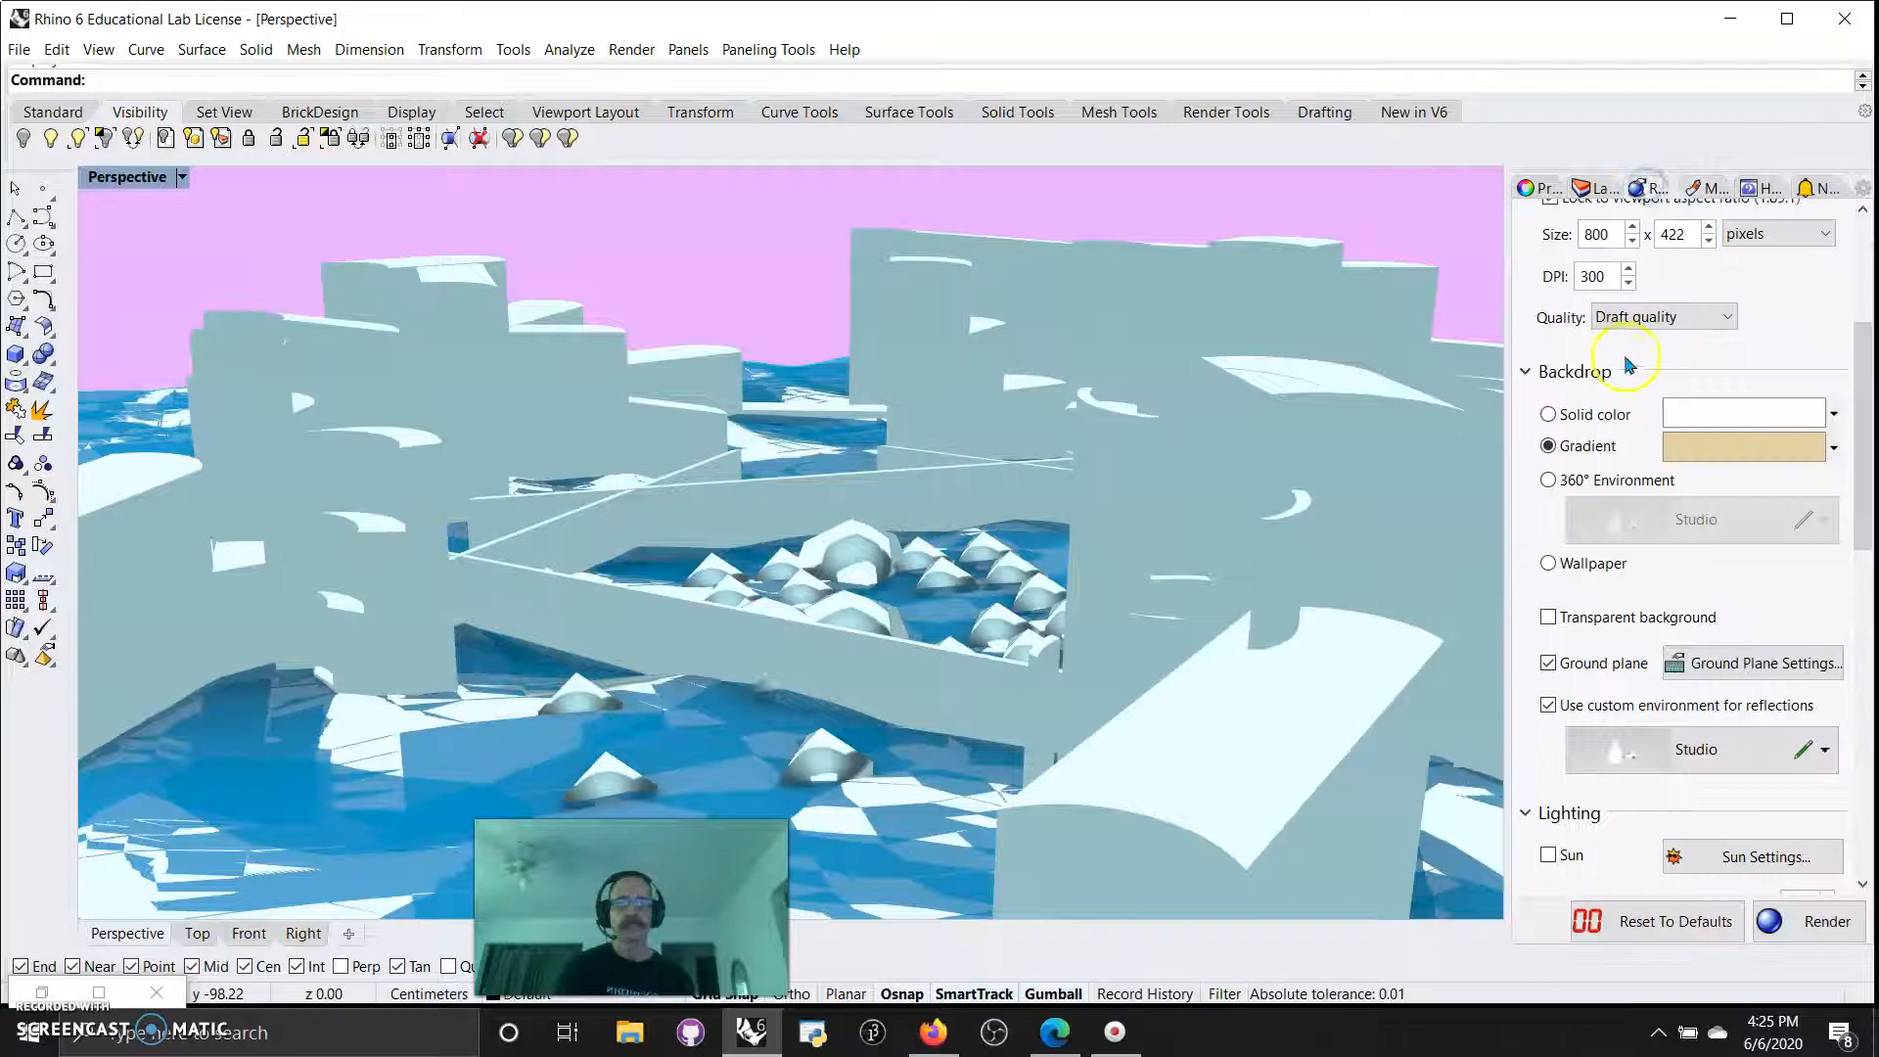
pyautogui.click(1739, 606)
pyautogui.scroll(-1, 1617, 843)
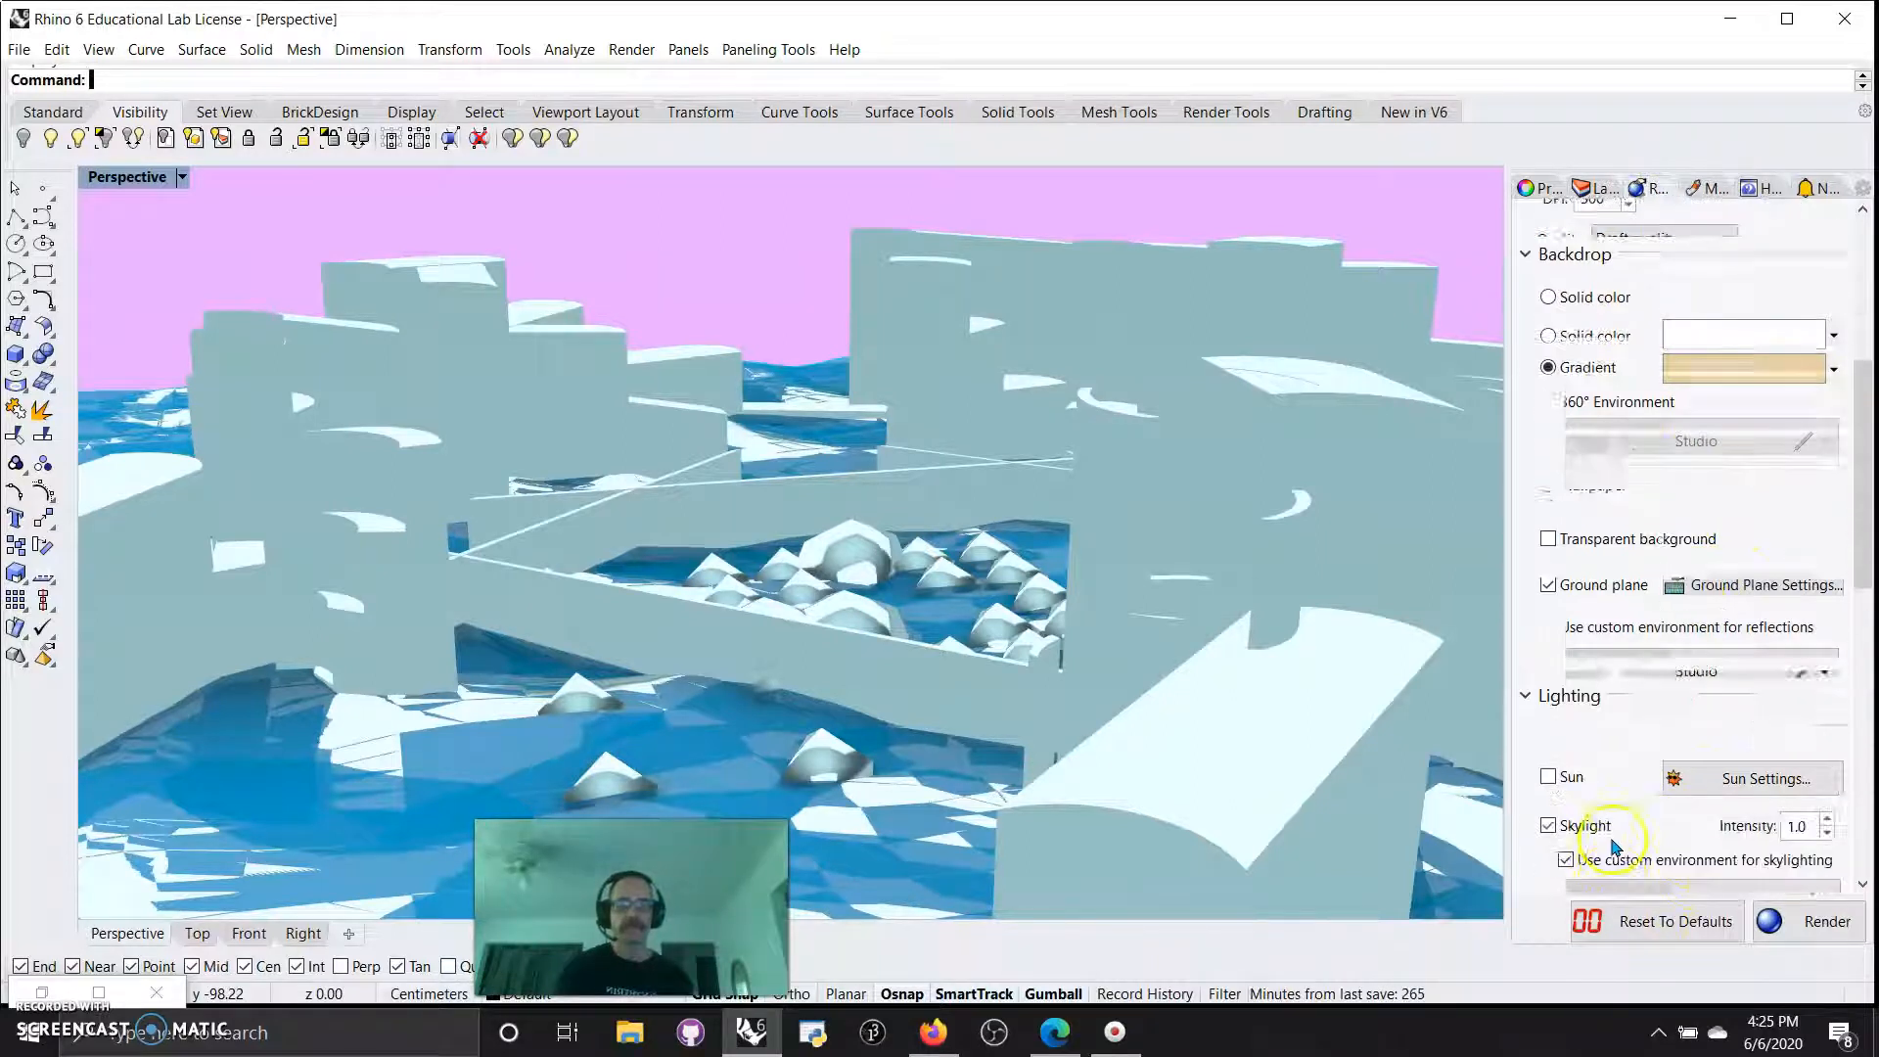
pyautogui.click(1548, 787)
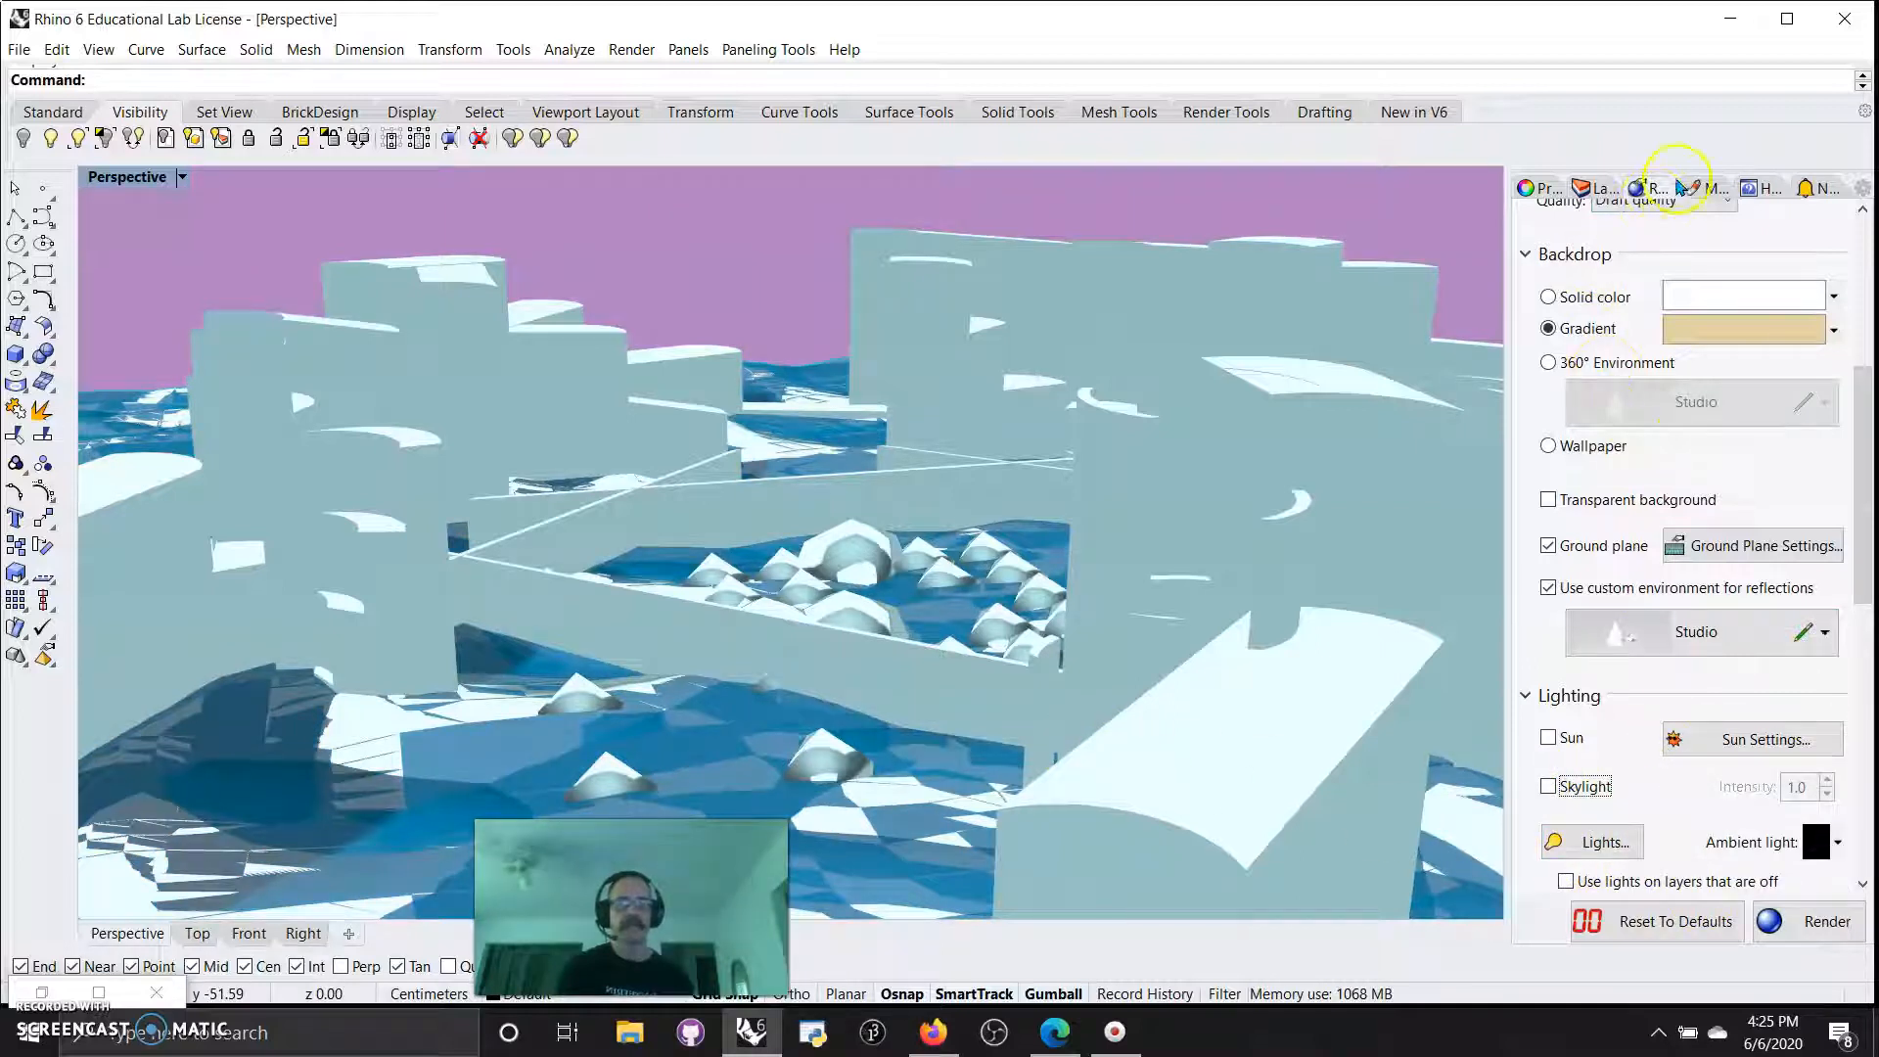
# Render the further widened Perspective view and inspect the image in progress in an enlarged render window.
pyautogui.moveTo(1504, 711); pyautogui.dragTo(1707, 675)
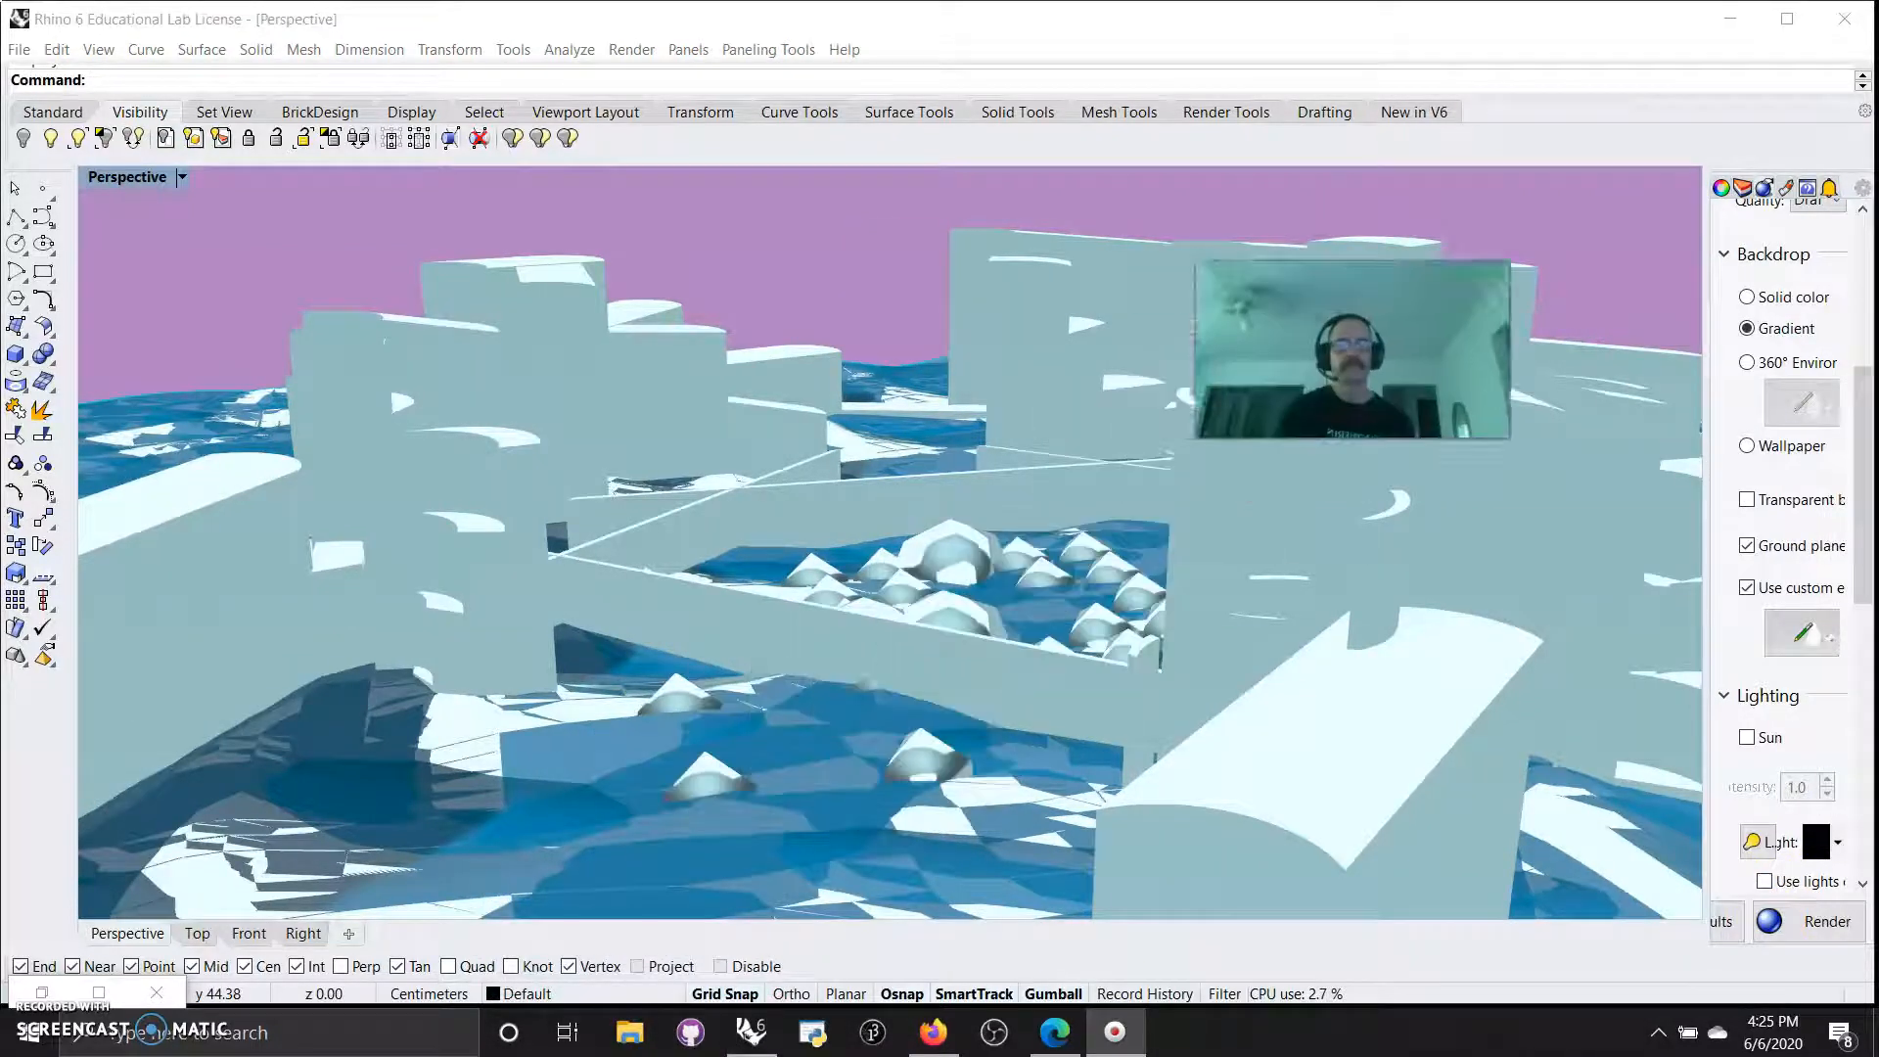
pyautogui.click(1787, 918)
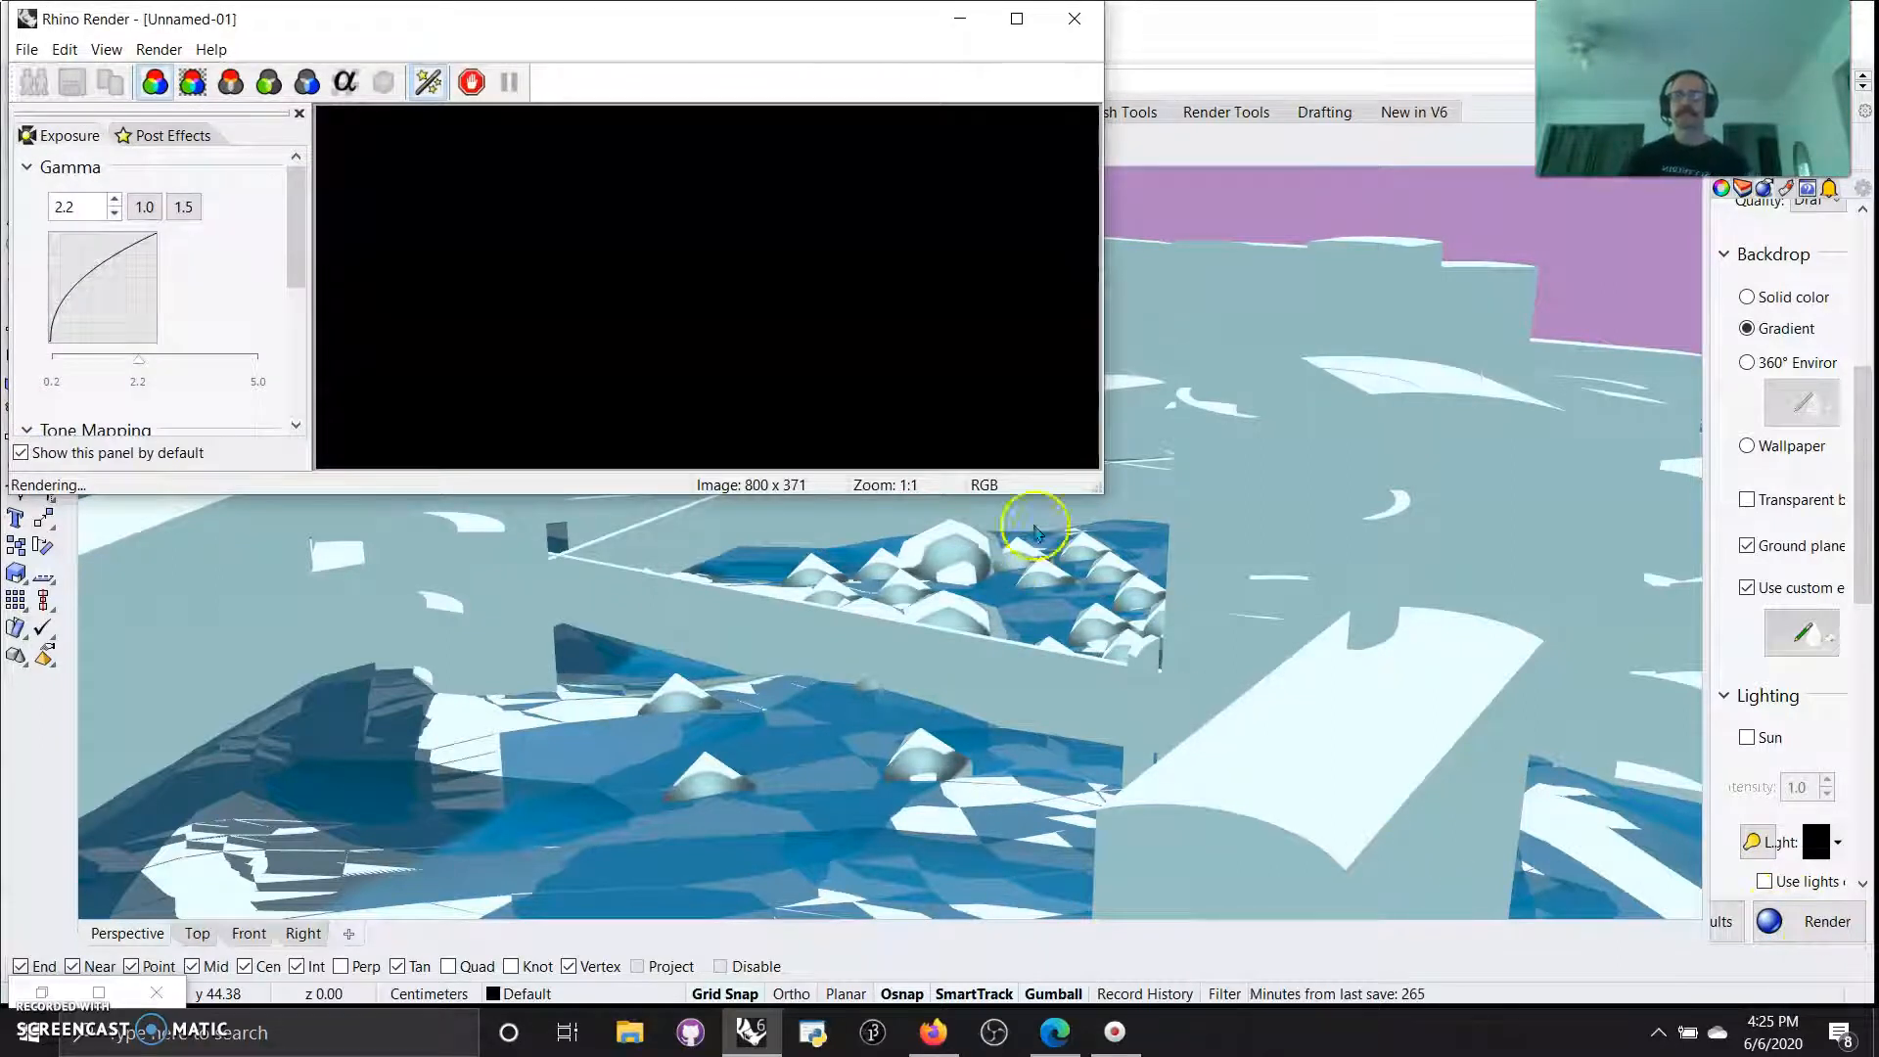
pyautogui.moveTo(1091, 486); pyautogui.dragTo(1621, 906)
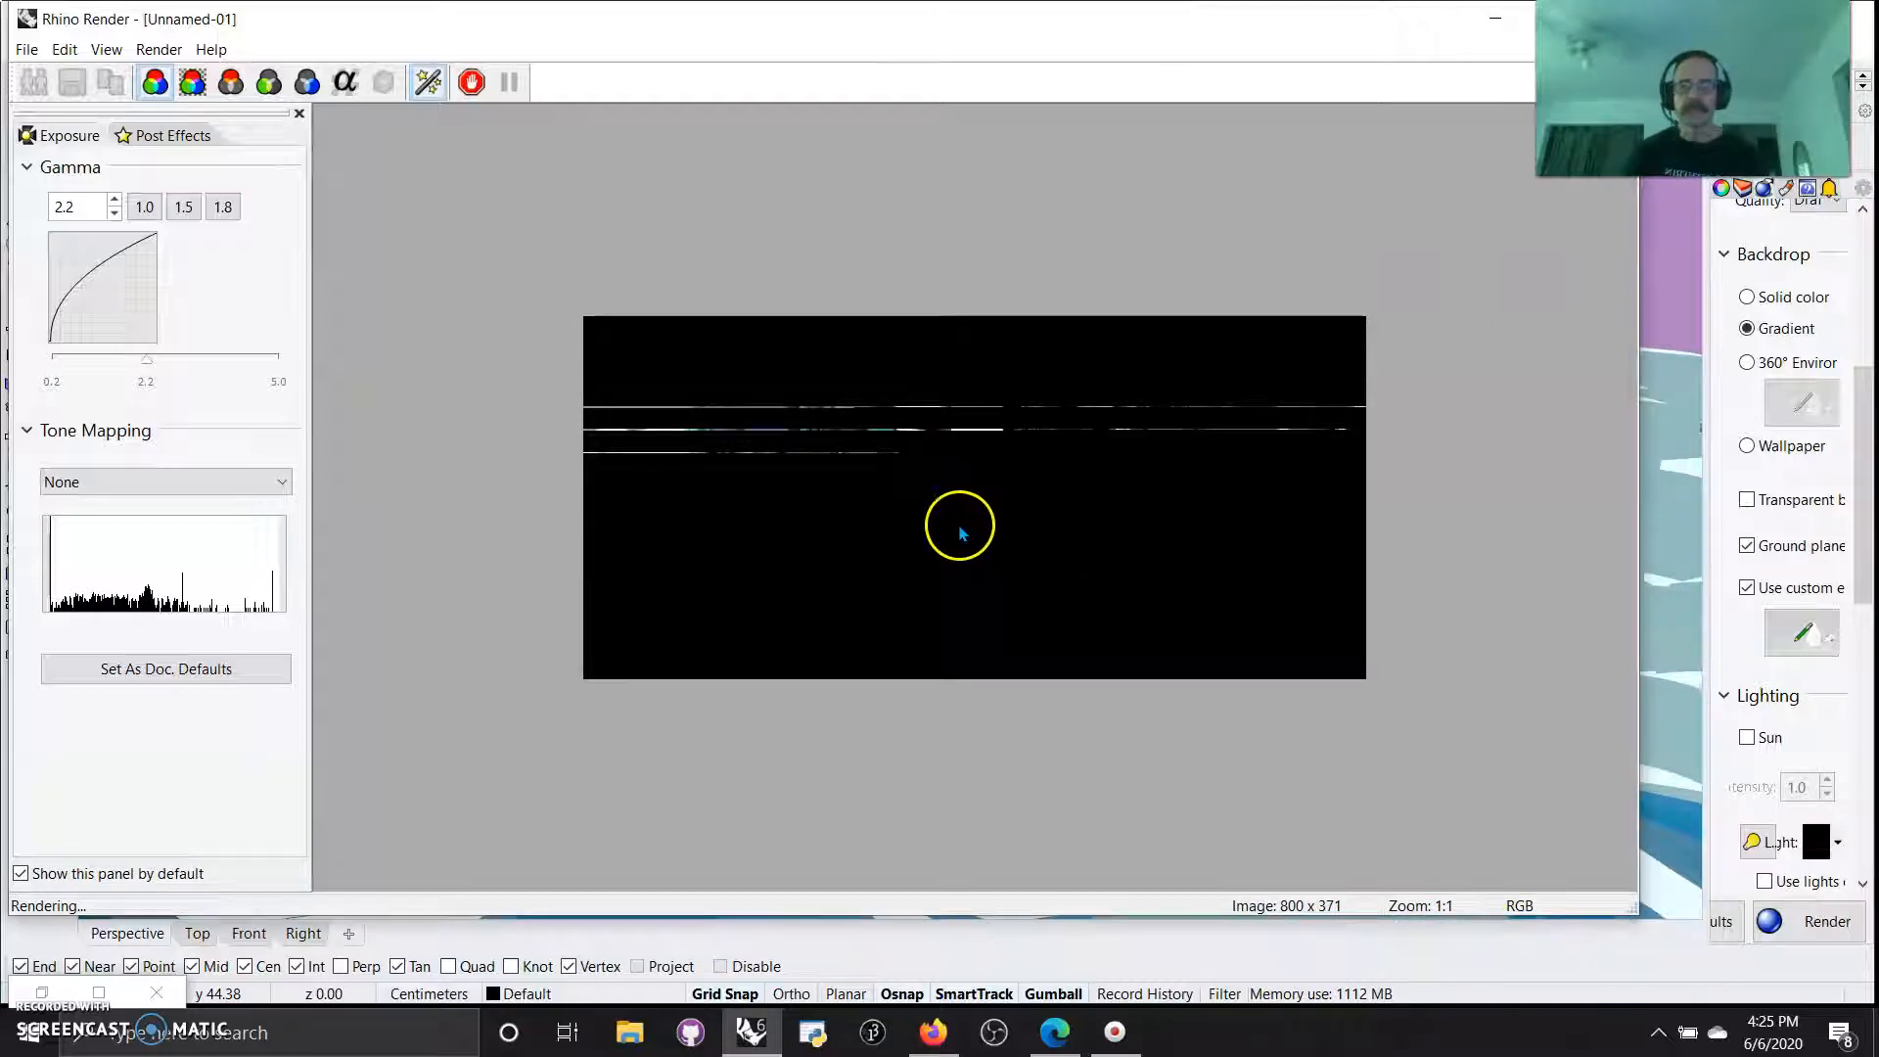
pyautogui.scroll(-2, 1040, 495)
pyautogui.scroll(4, 1028, 489)
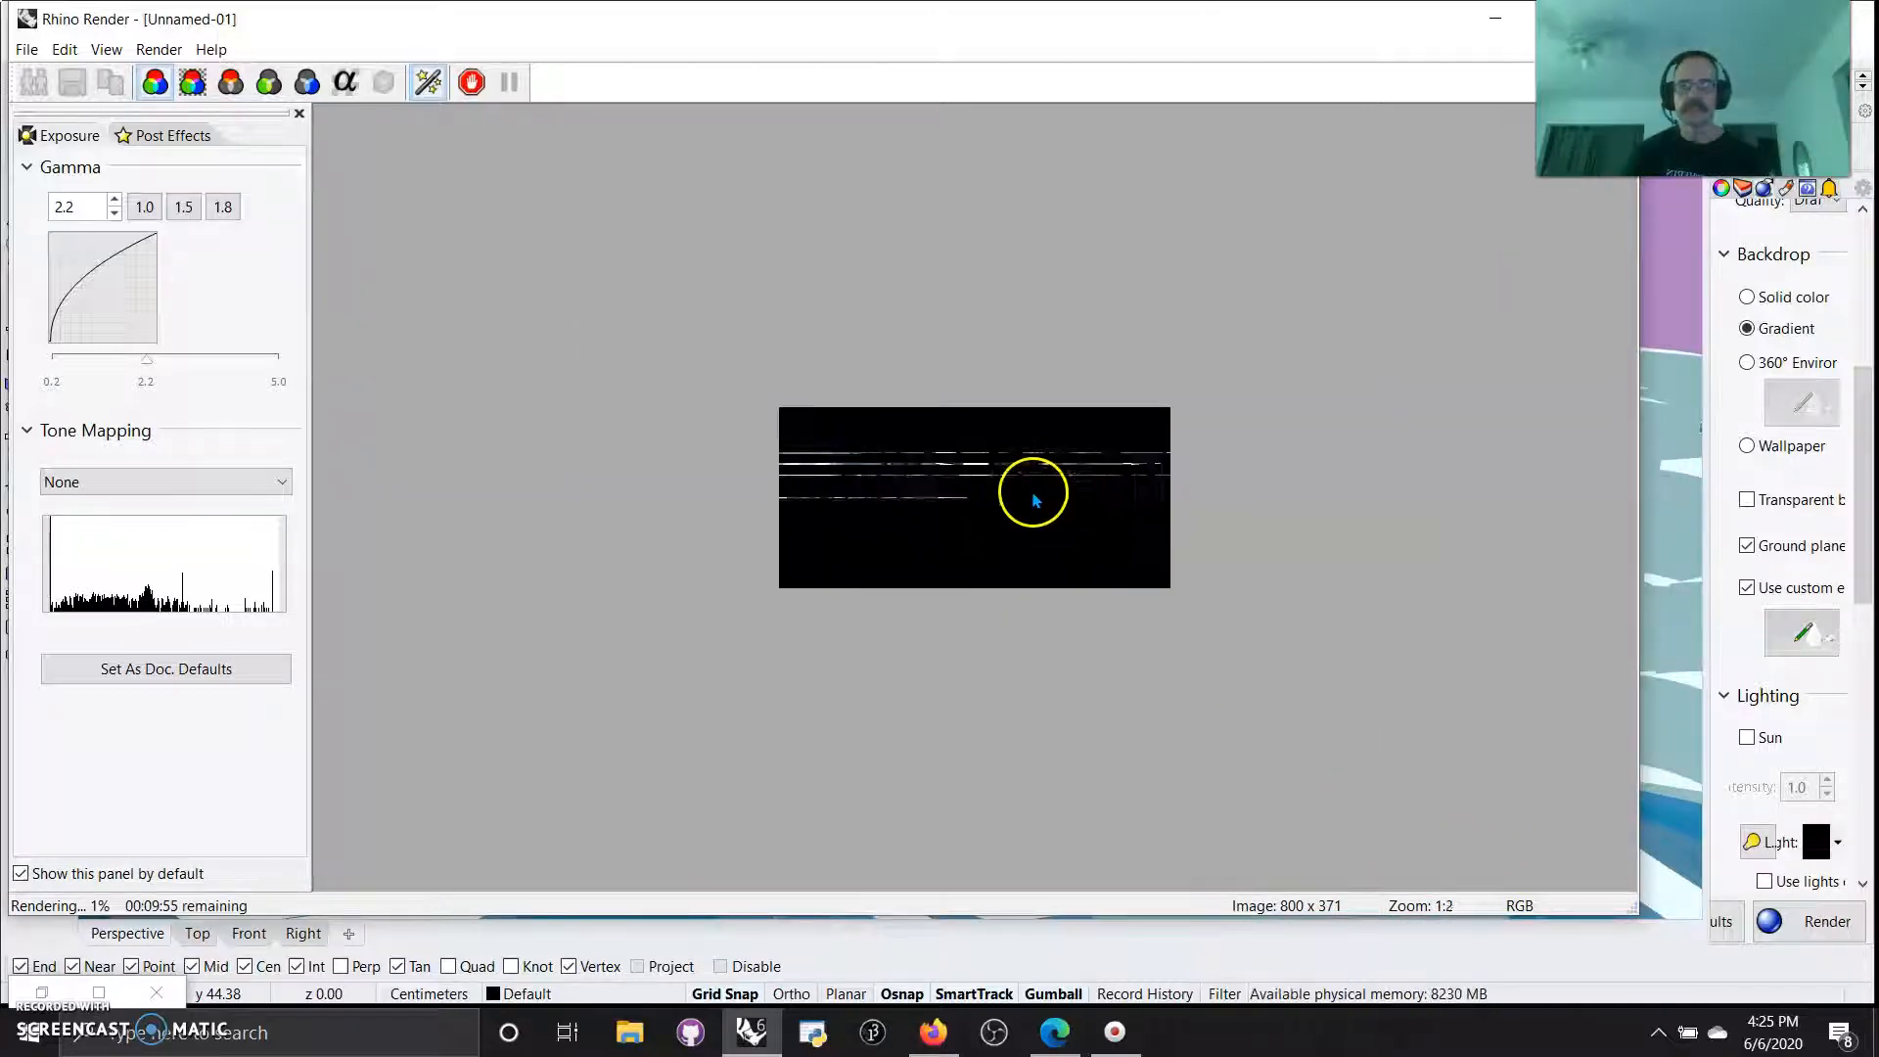
pyautogui.scroll(3, 986, 479)
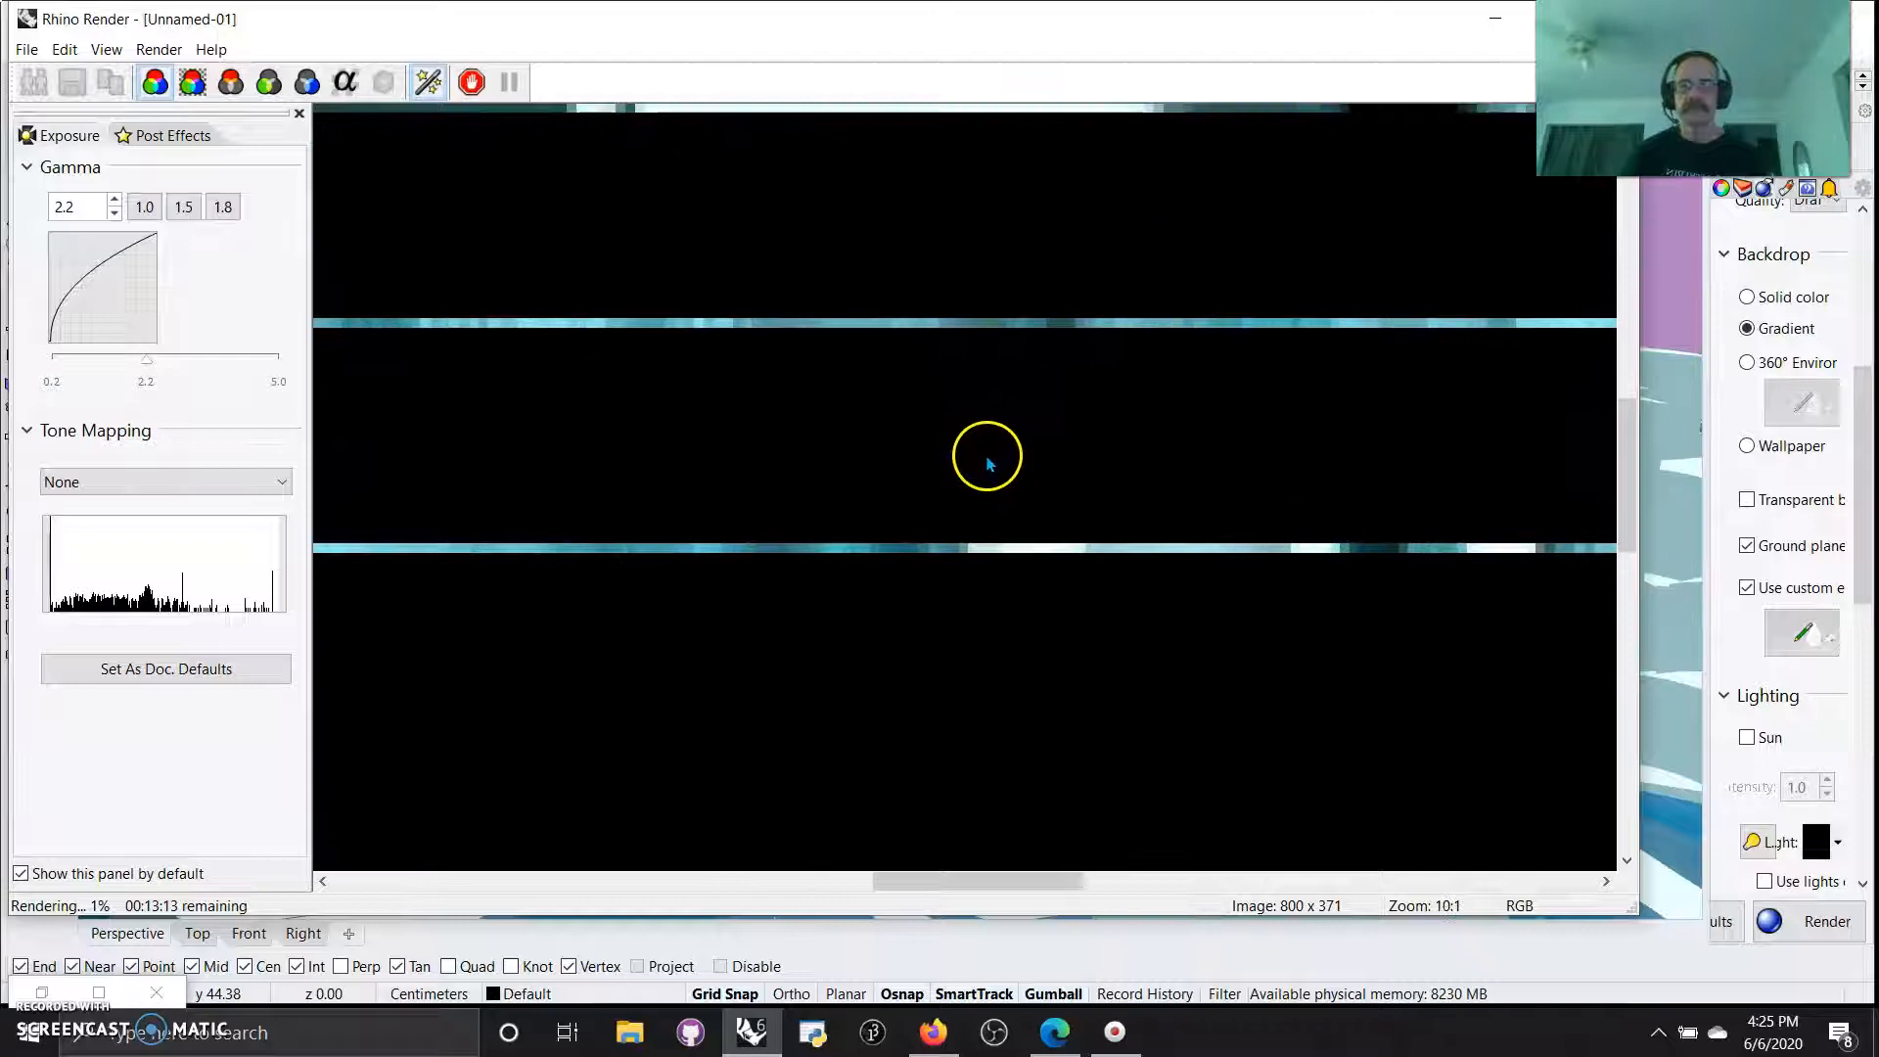
pyautogui.scroll(-5, 983, 460)
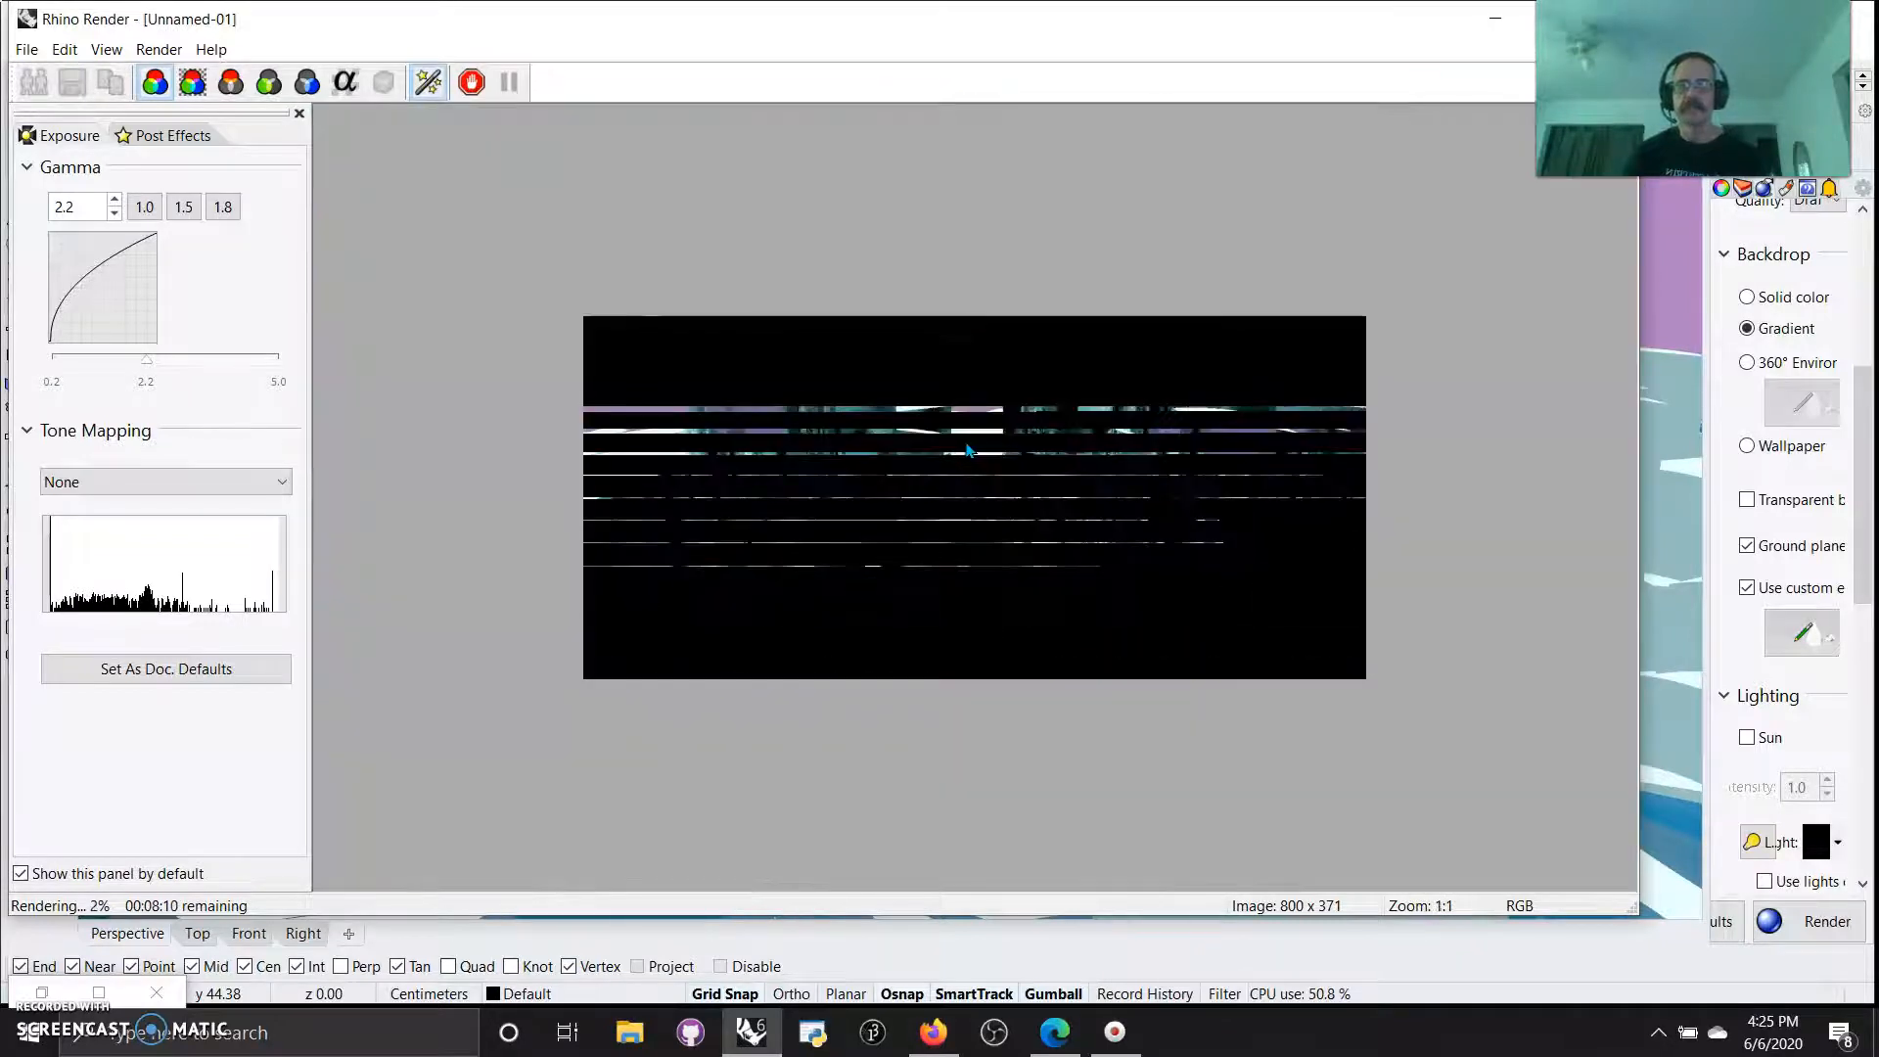
pyautogui.scroll(1, 969, 448)
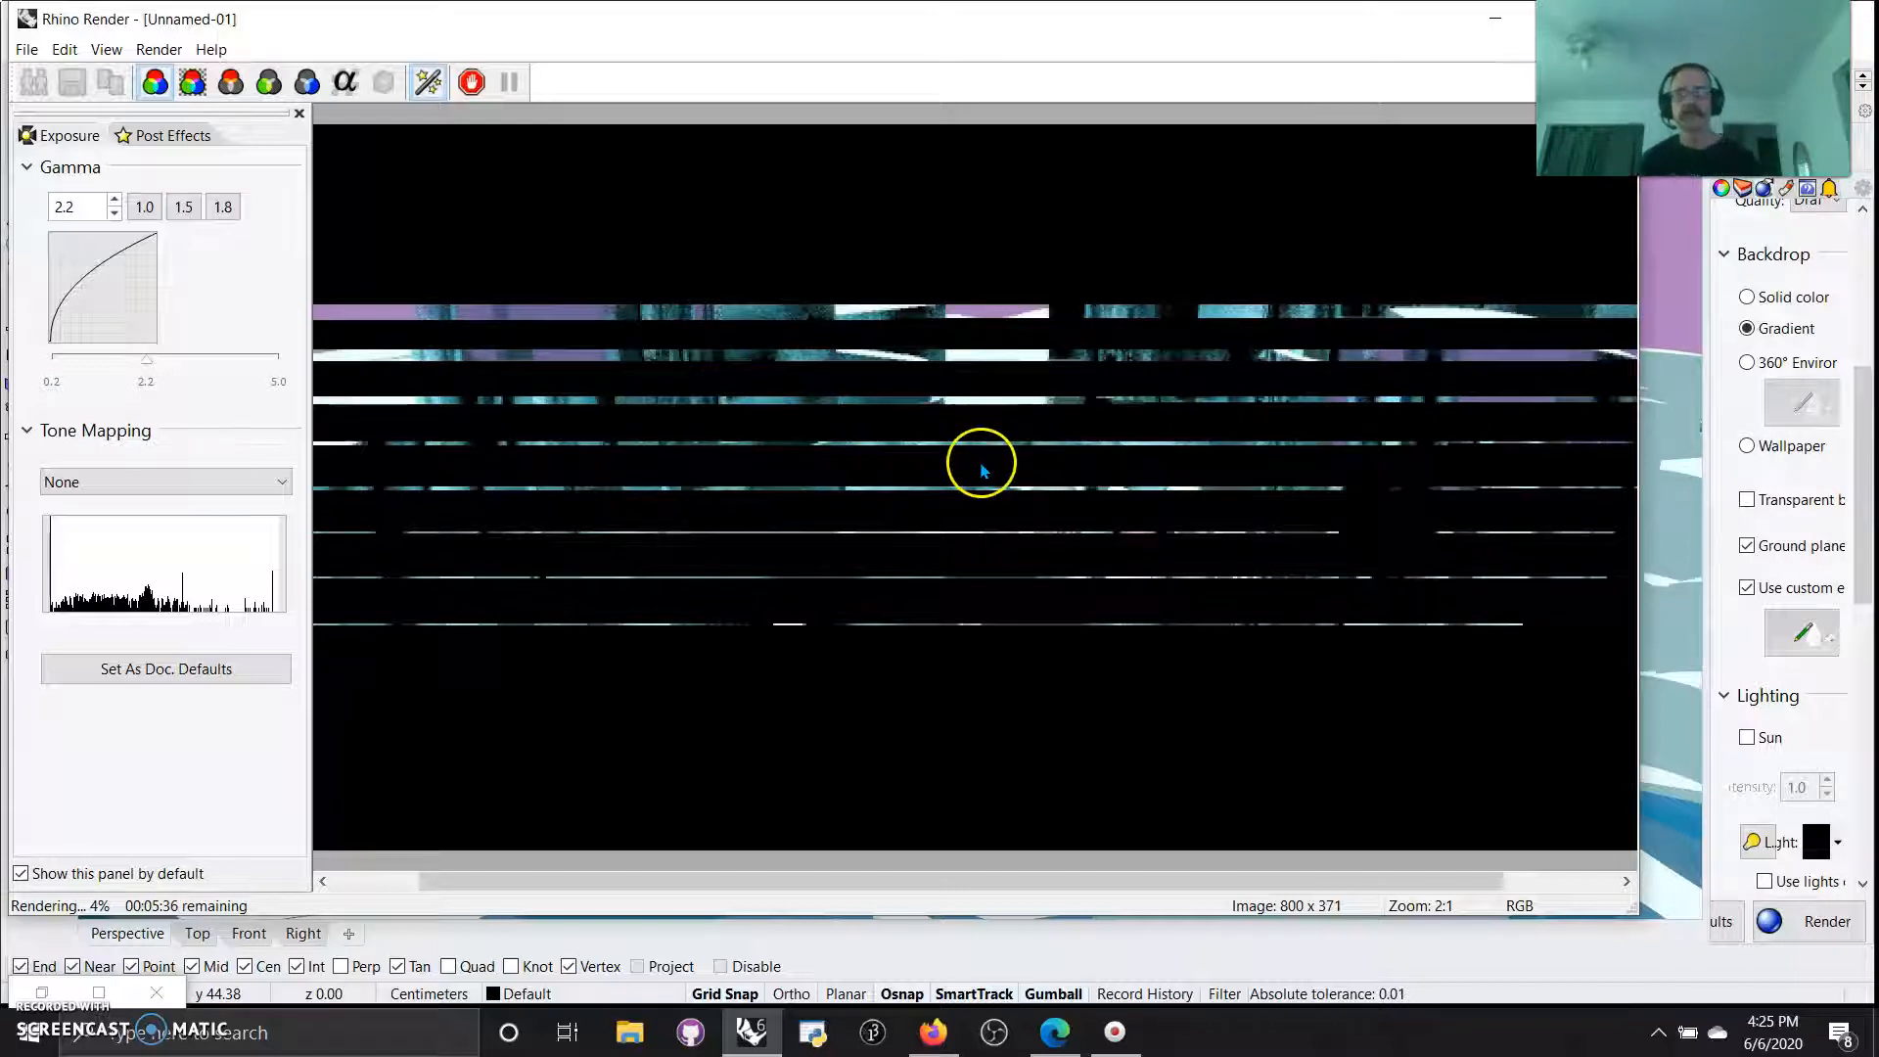
pyautogui.scroll(-1, 983, 470)
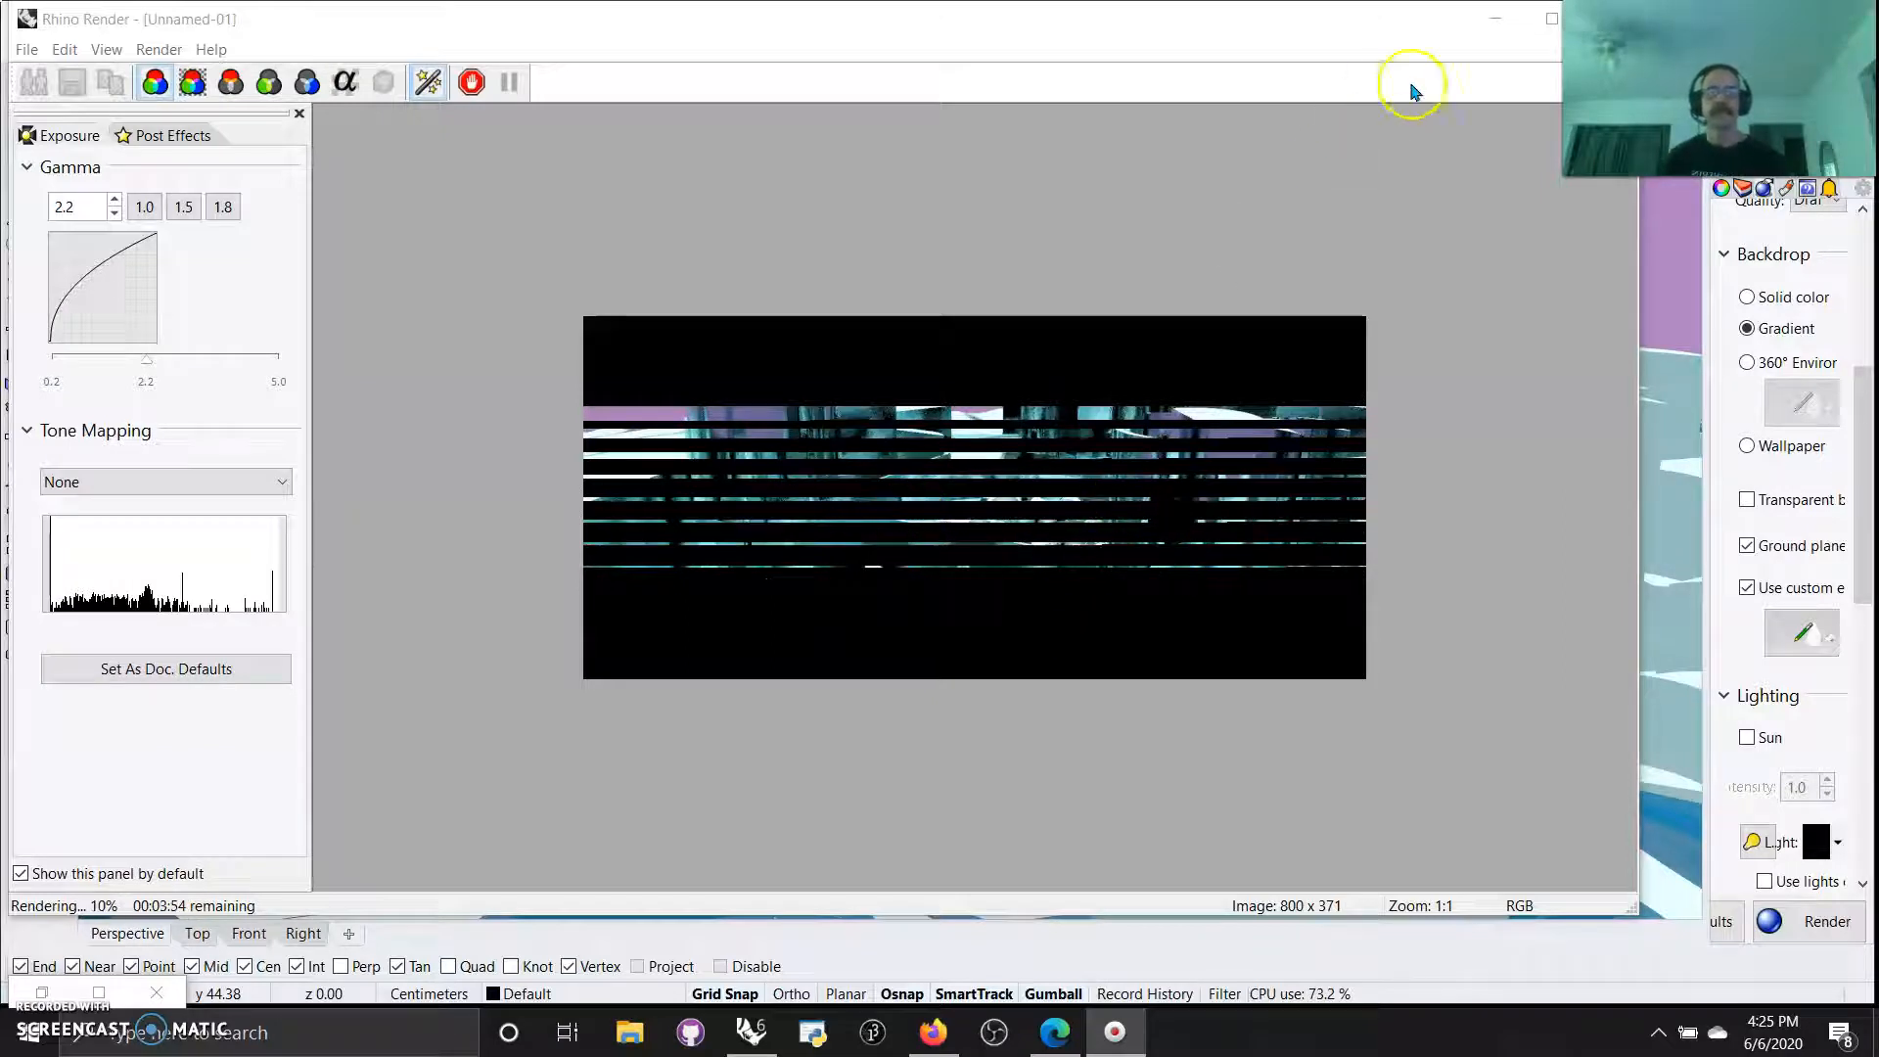
# Minimize the Grasshopper, Rhino Render and main Rhino windows to reveal the desktop.
pyautogui.click(1494, 18)
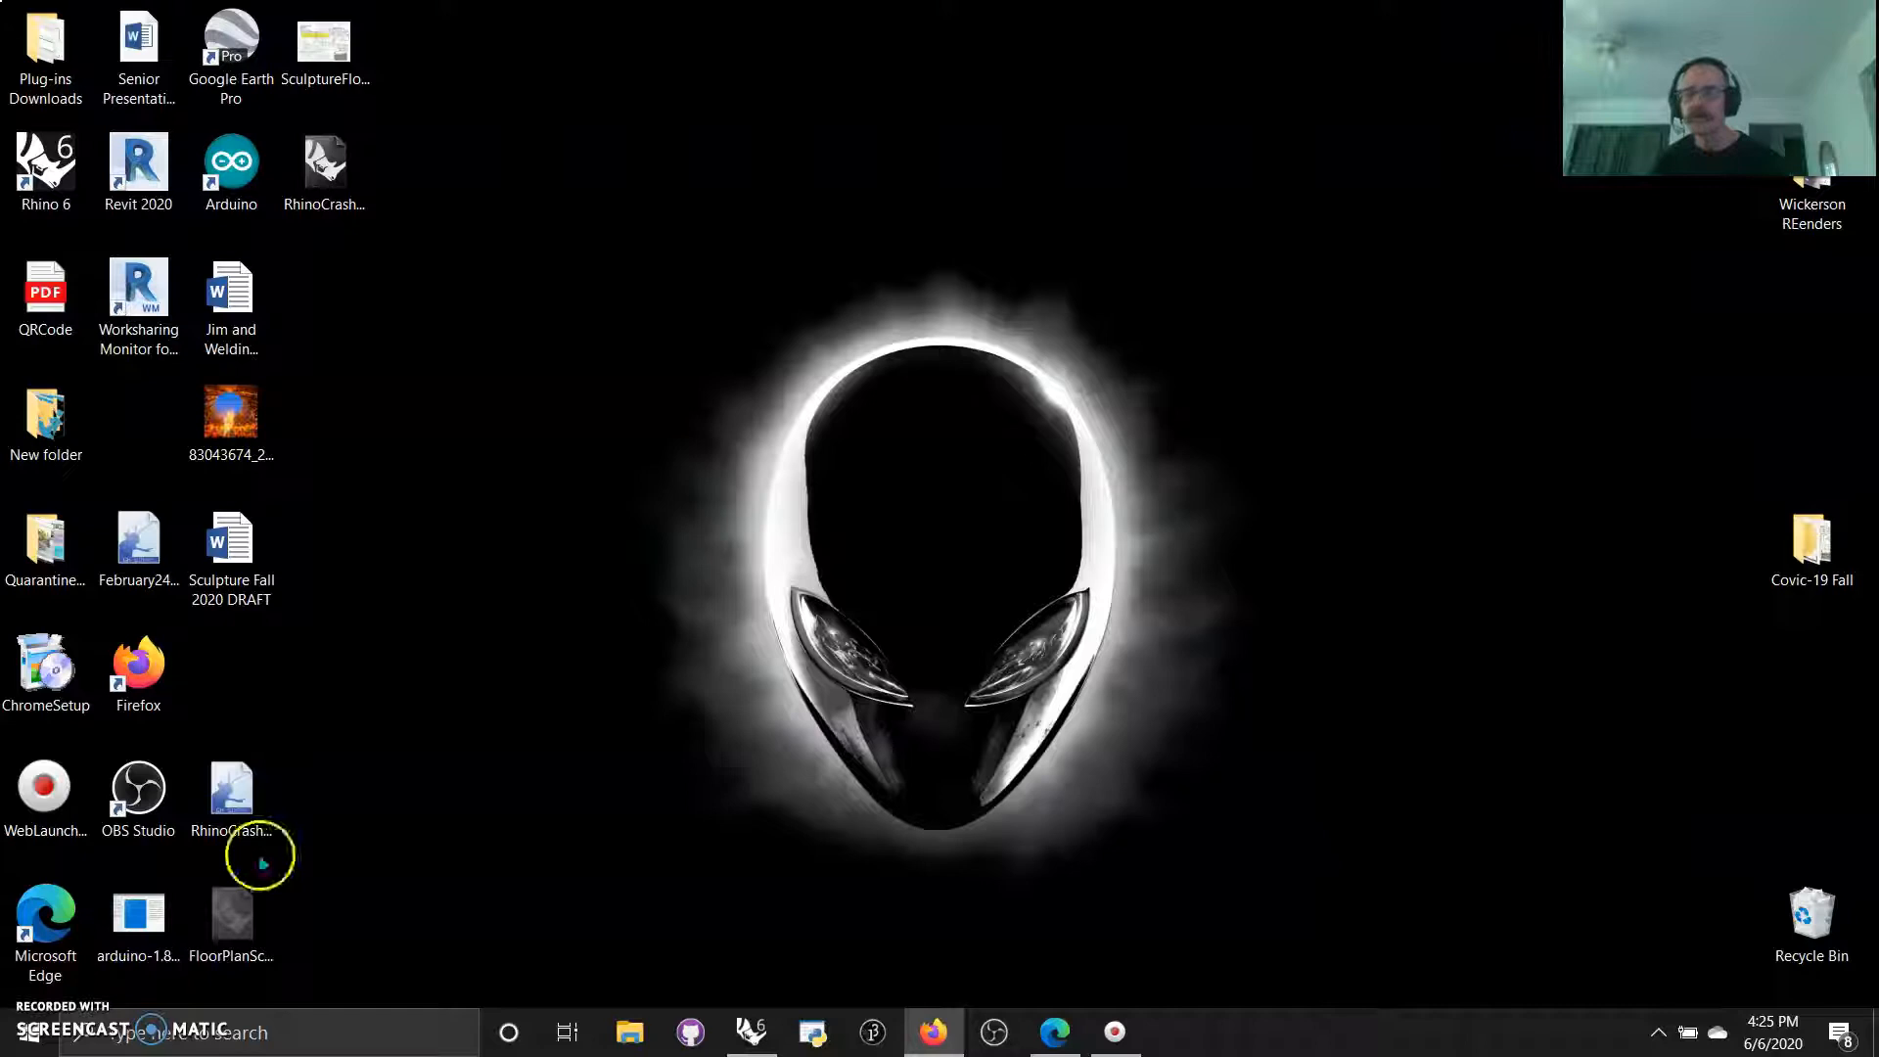
pyautogui.click(752, 1032)
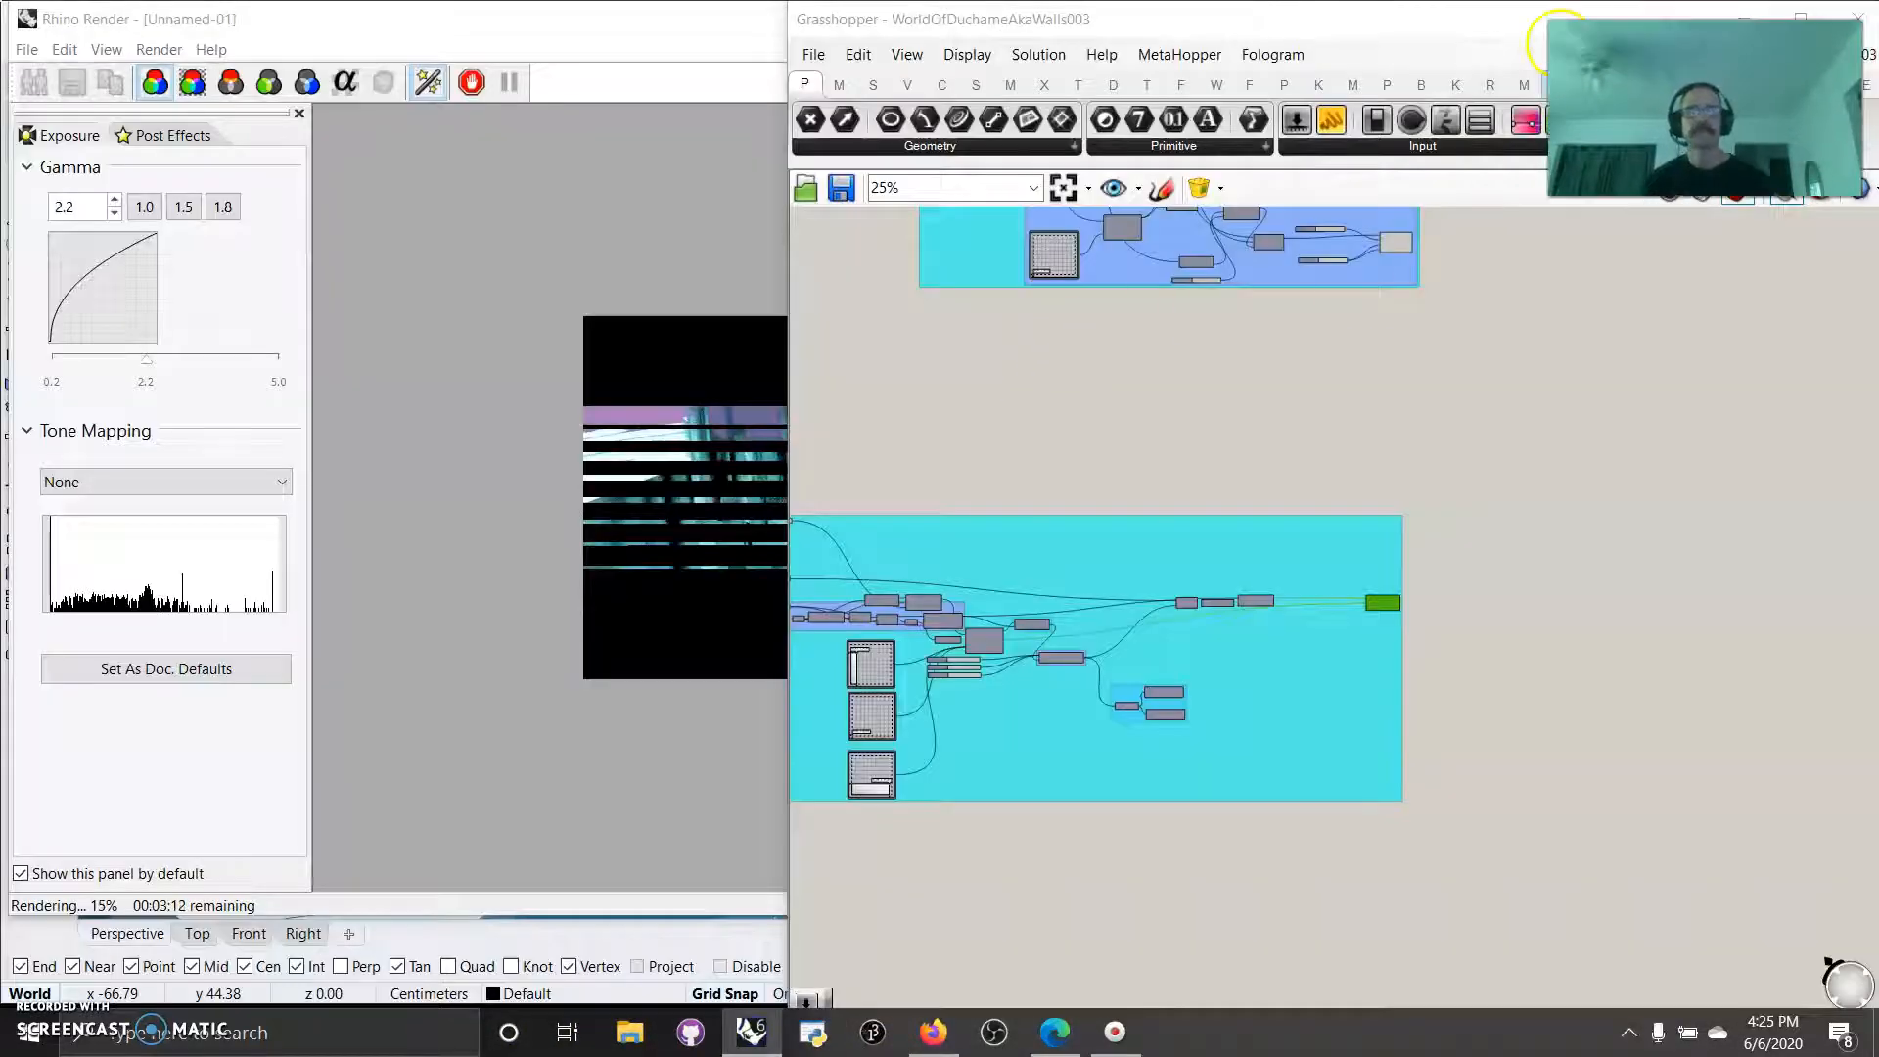
pyautogui.click(1732, 22)
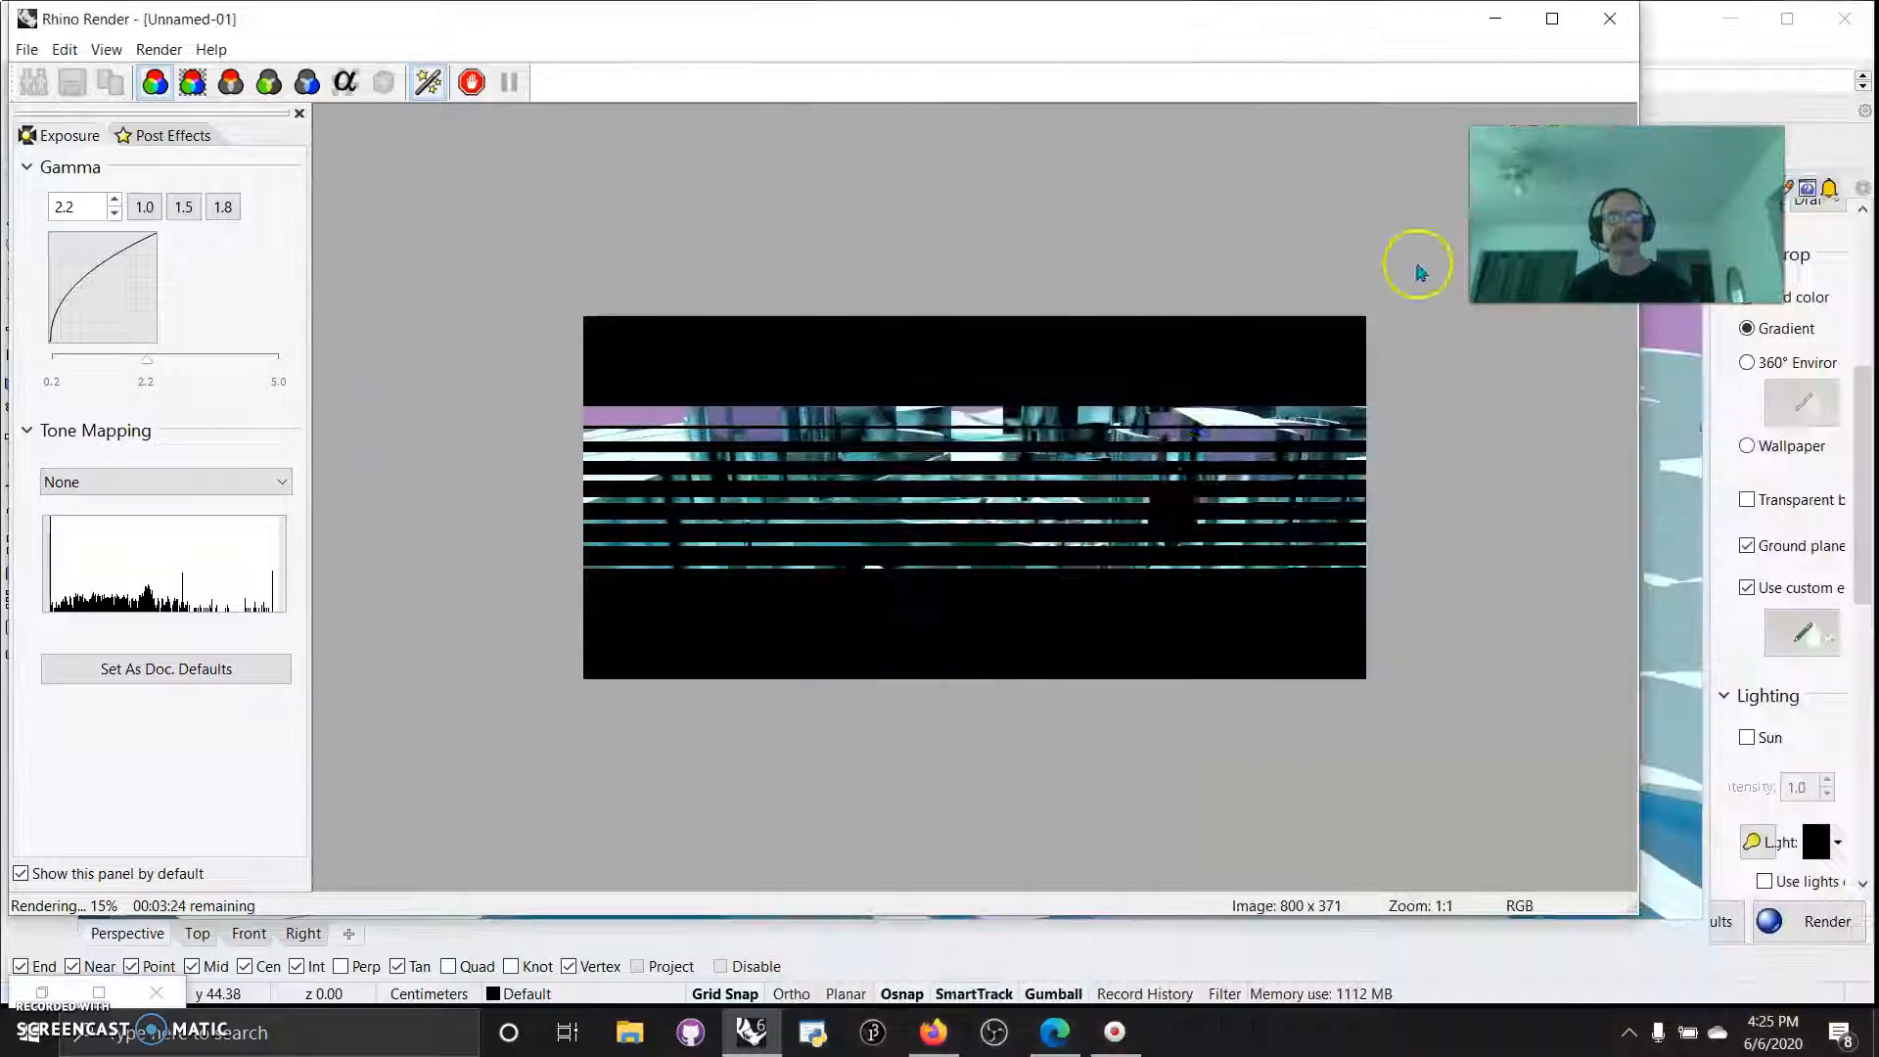
pyautogui.click(1487, 16)
pyautogui.click(1729, 19)
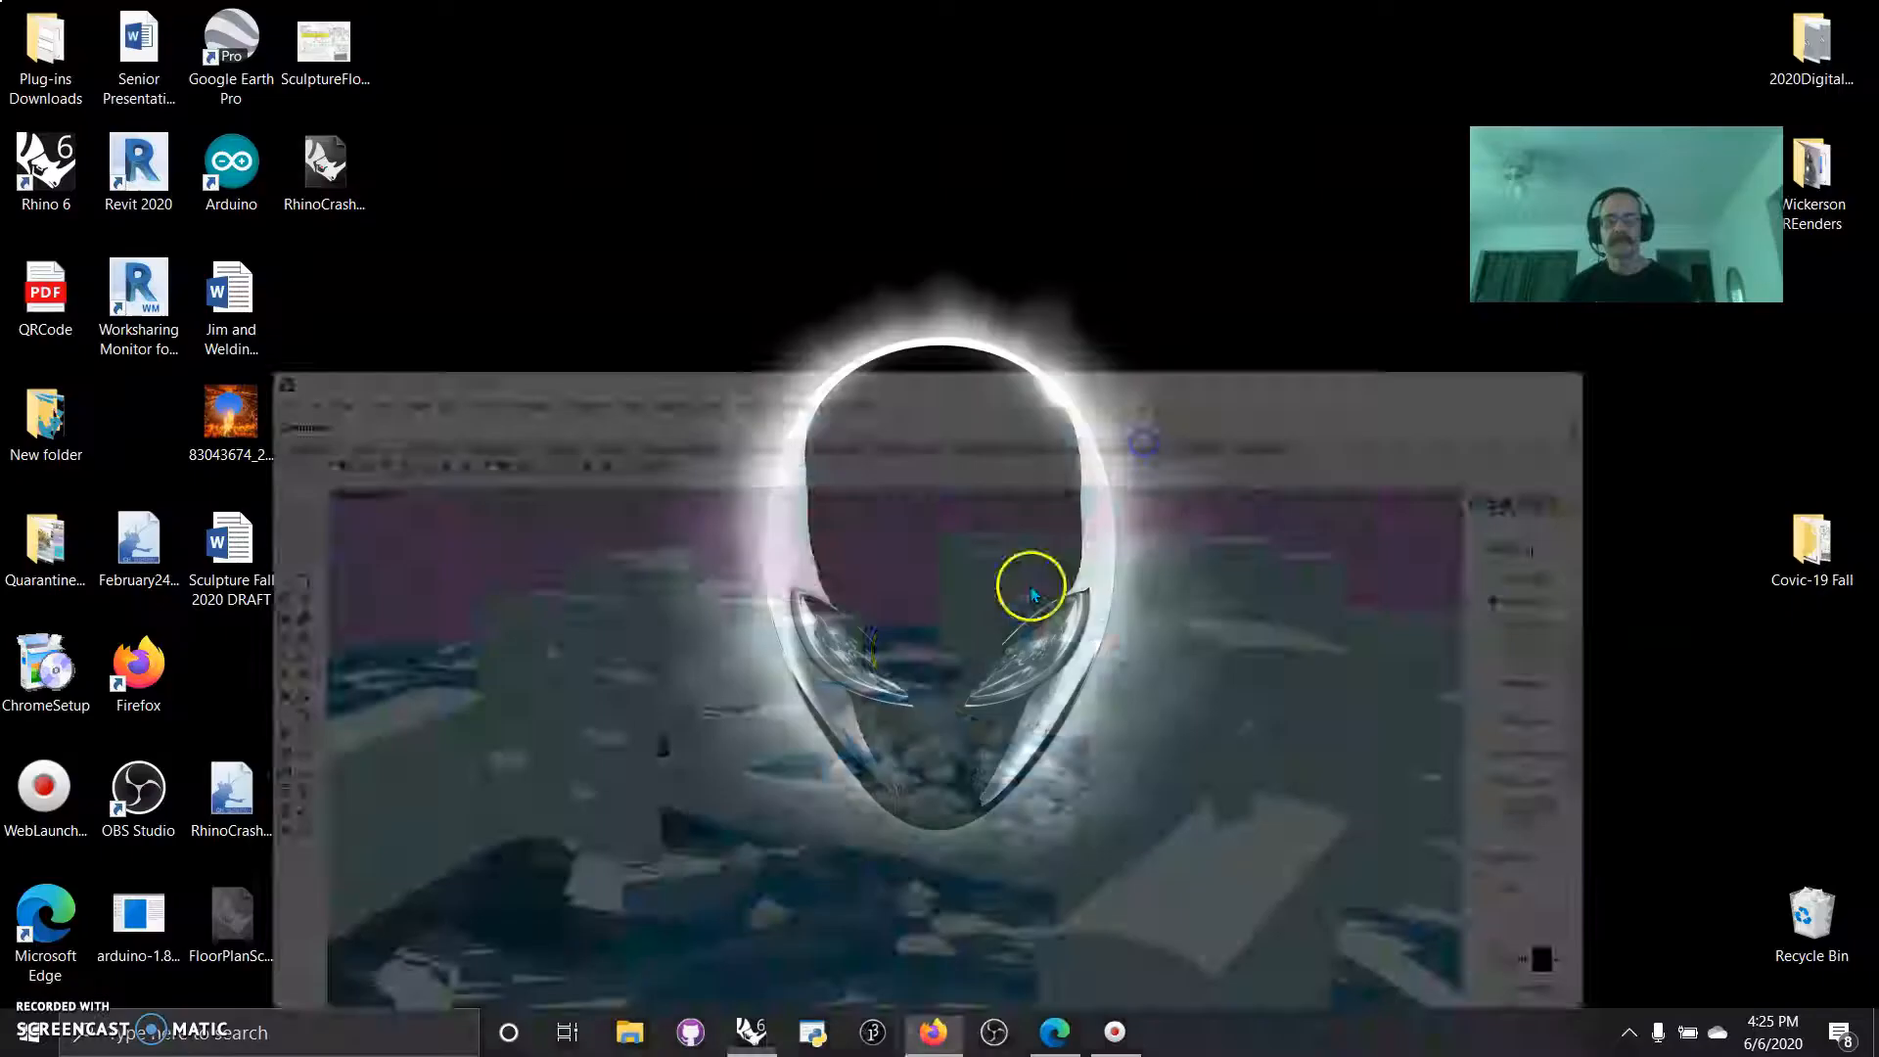